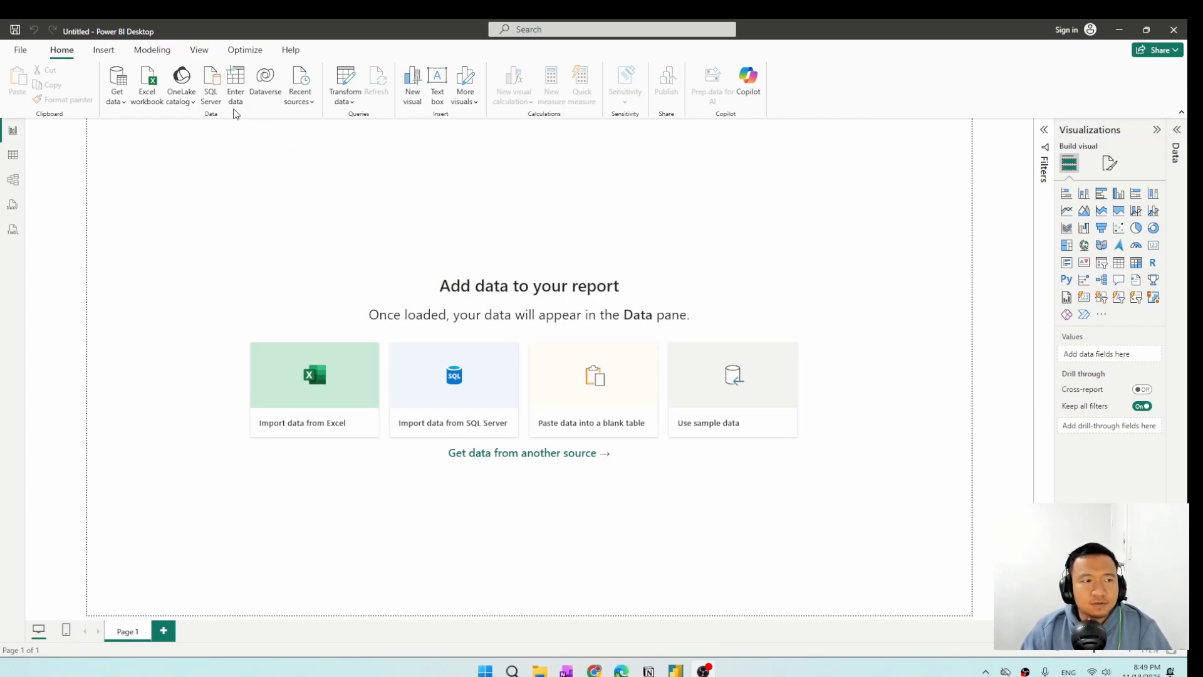
Import the retail_sales_dataset CSV file from the archive folder in Downloads and open it for transformation in a maximized Power Query Editor.
click(124, 102)
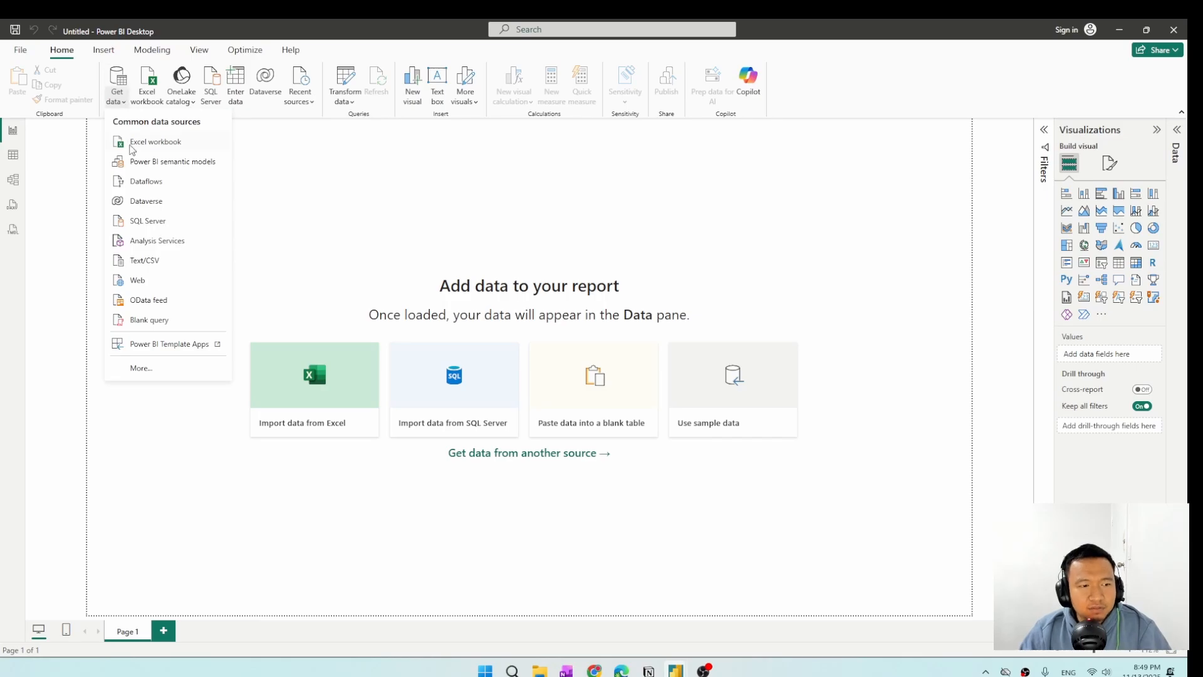
click(162, 262)
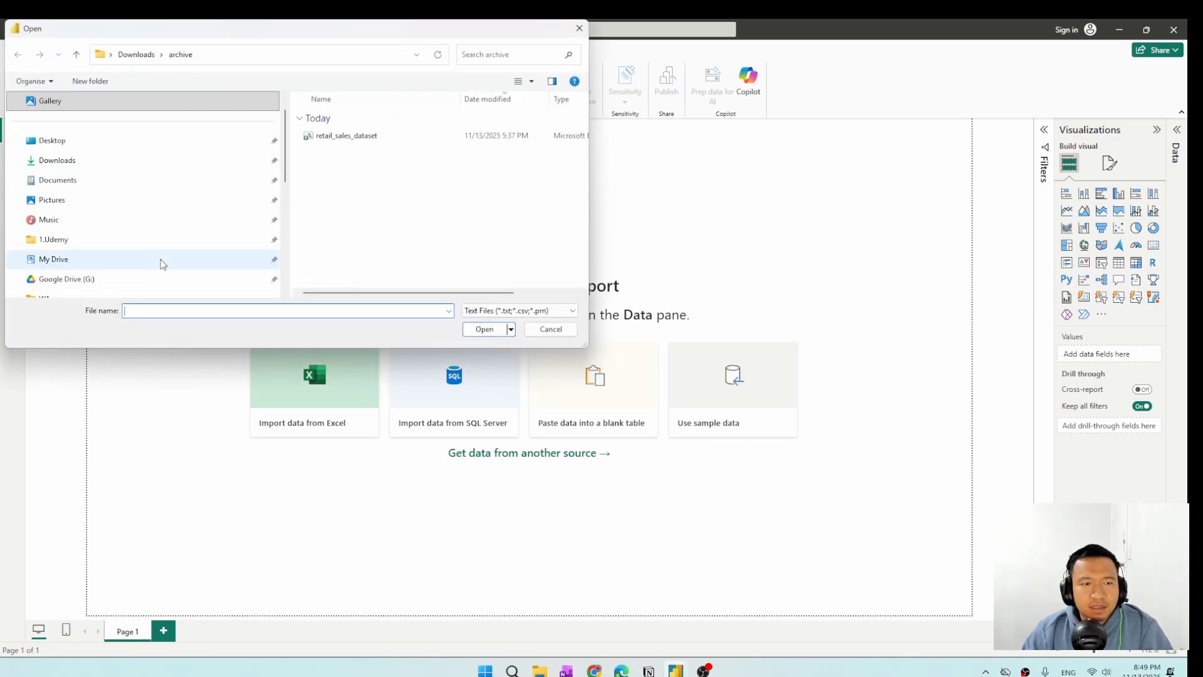
click(355, 139)
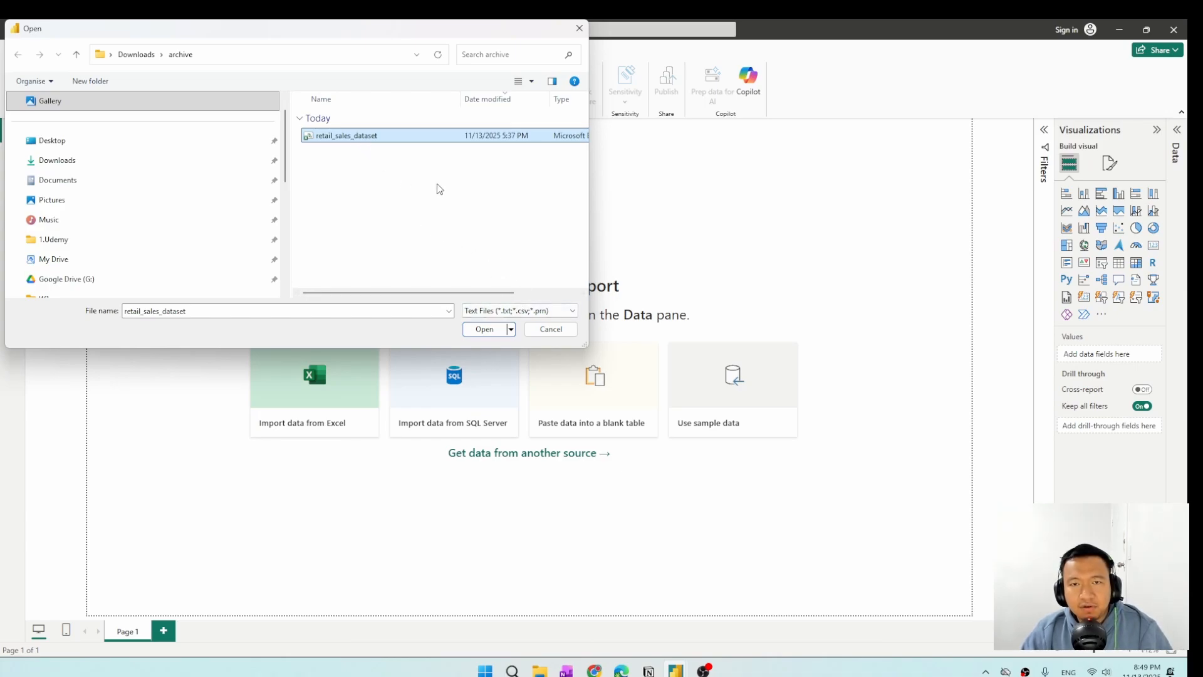
click(487, 328)
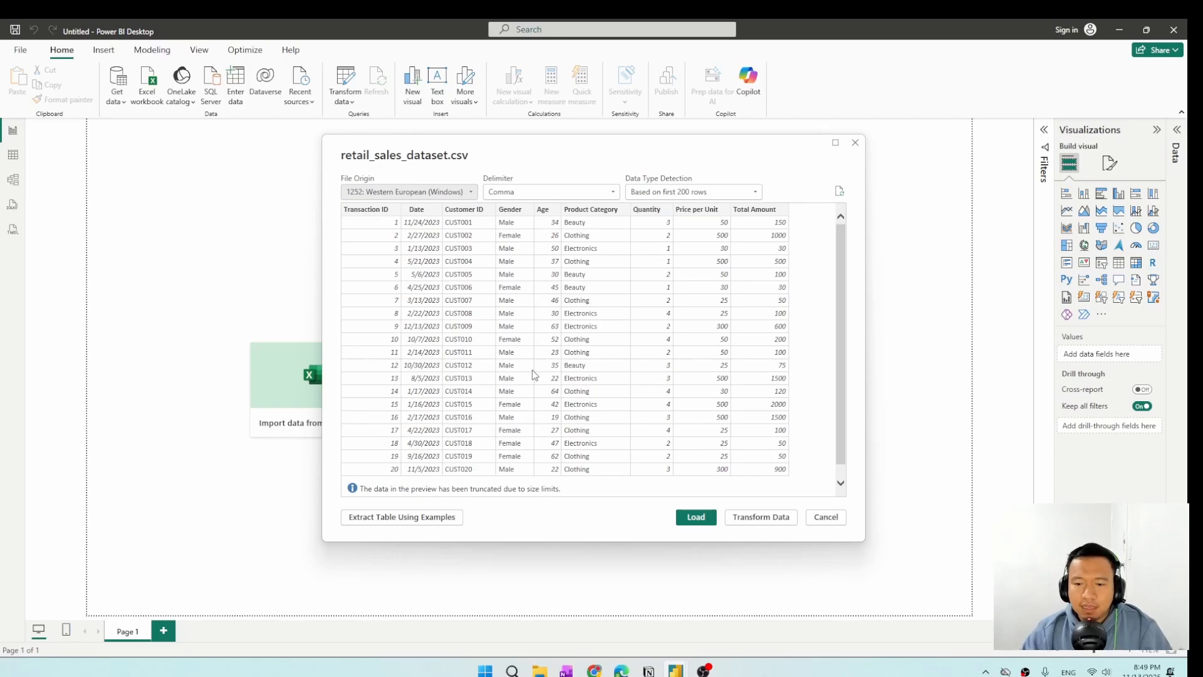
click(756, 520)
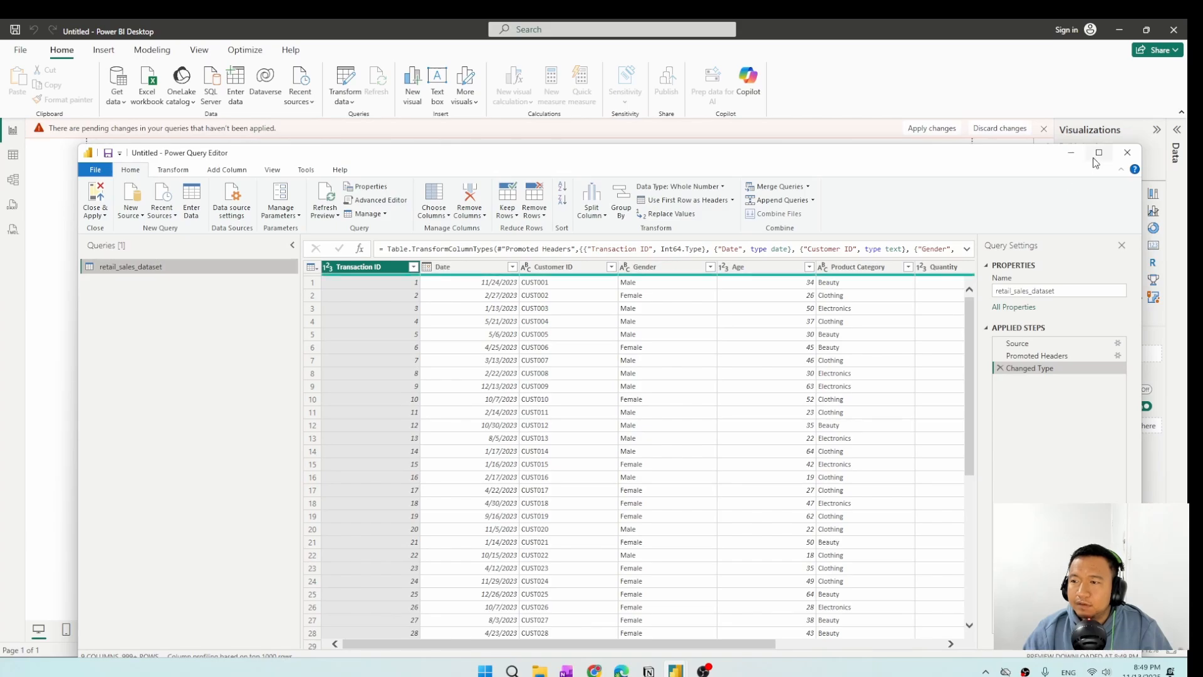
click(1098, 153)
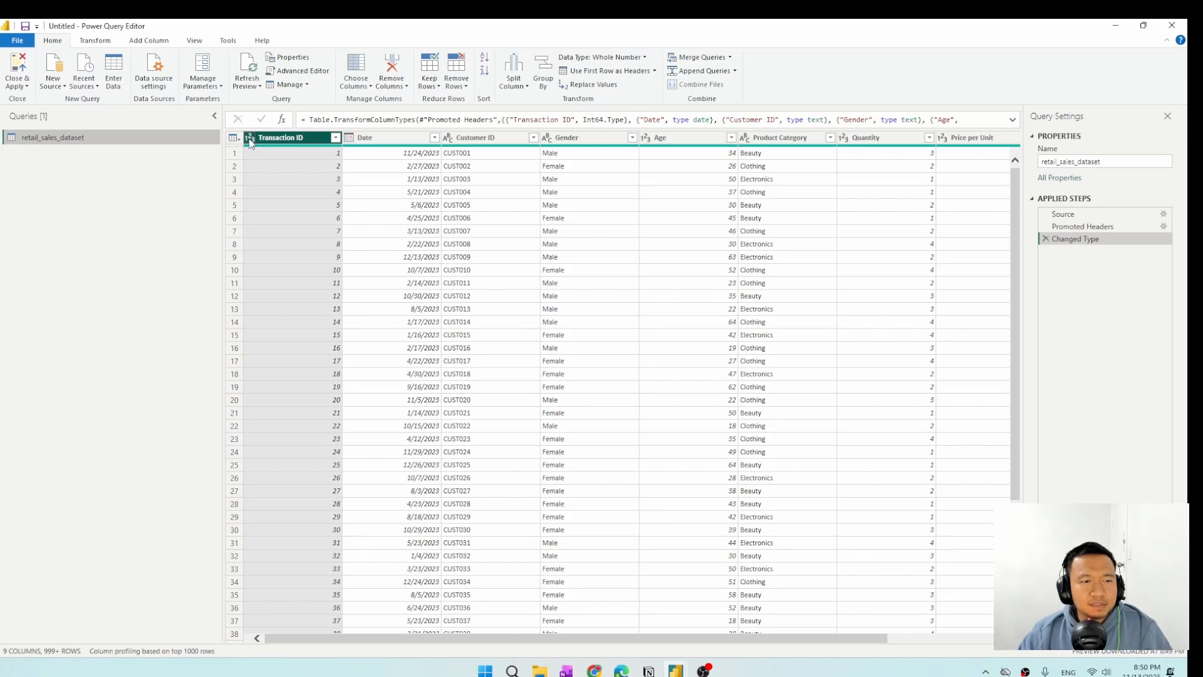
Check the Date and Customer ID columns and the list of filter values in the Transaction ID column.
click(382, 141)
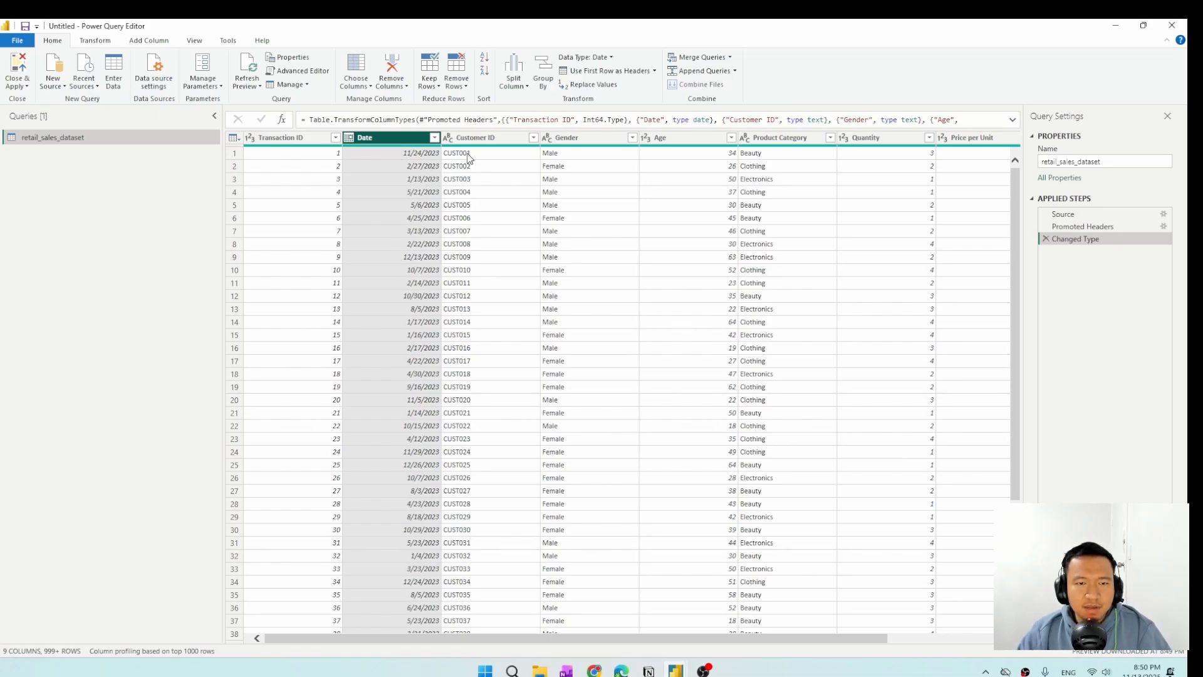
click(486, 141)
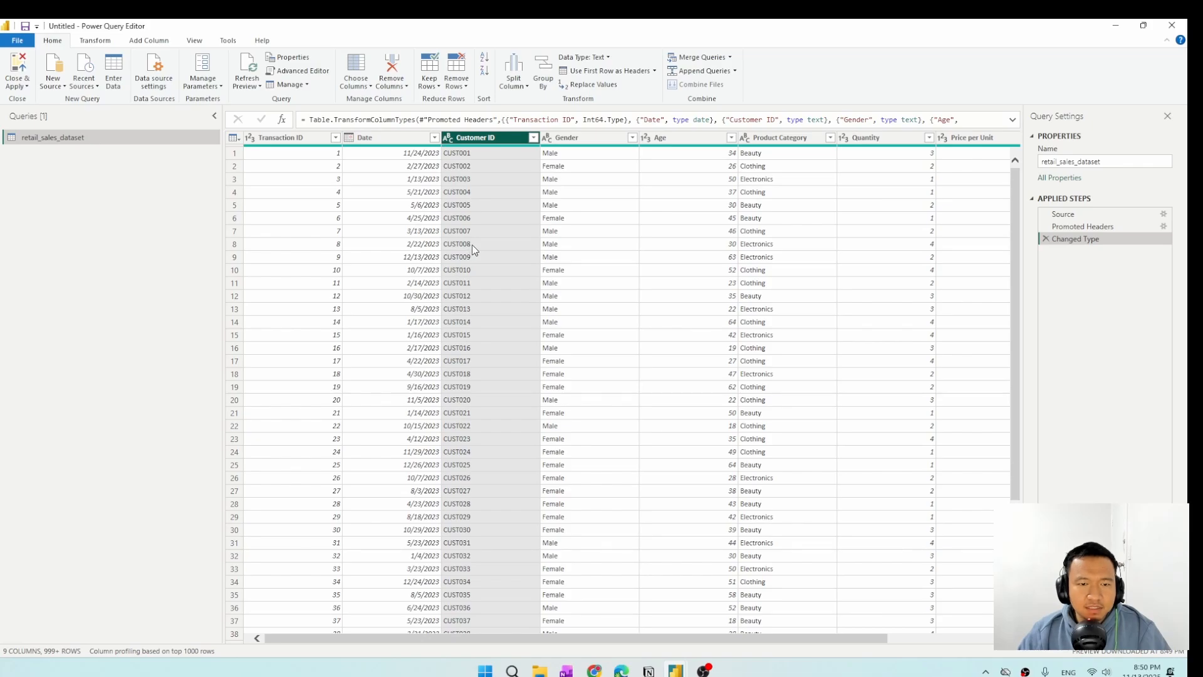
click(337, 138)
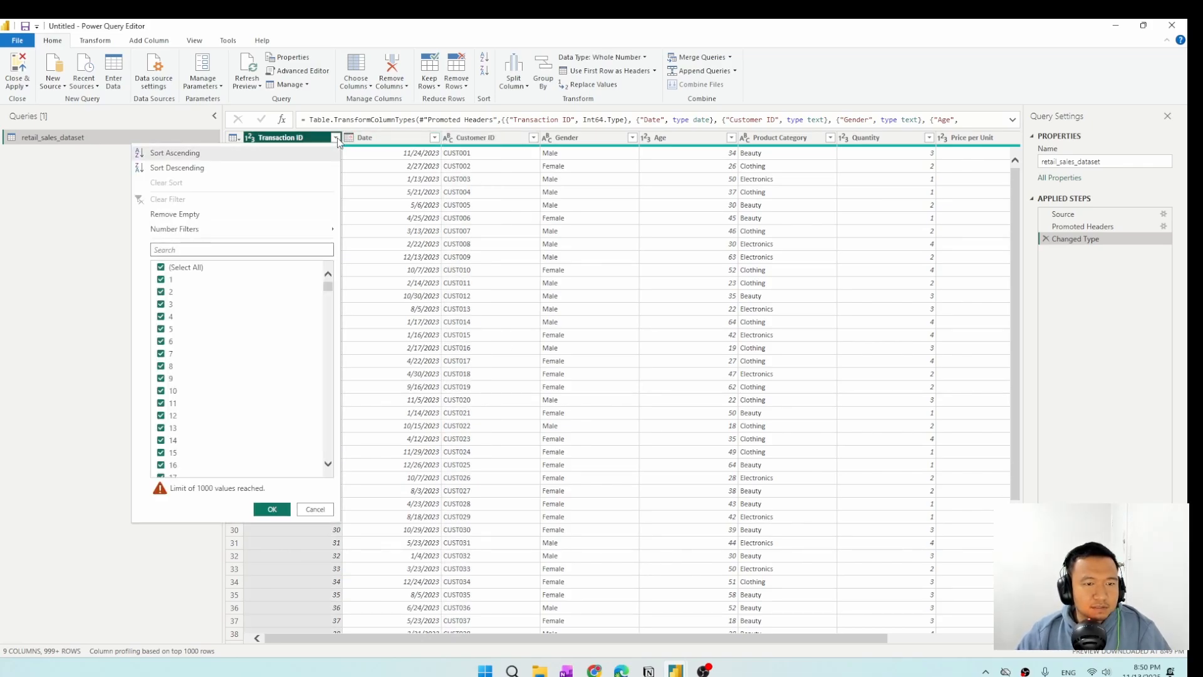
click(336, 139)
click(336, 138)
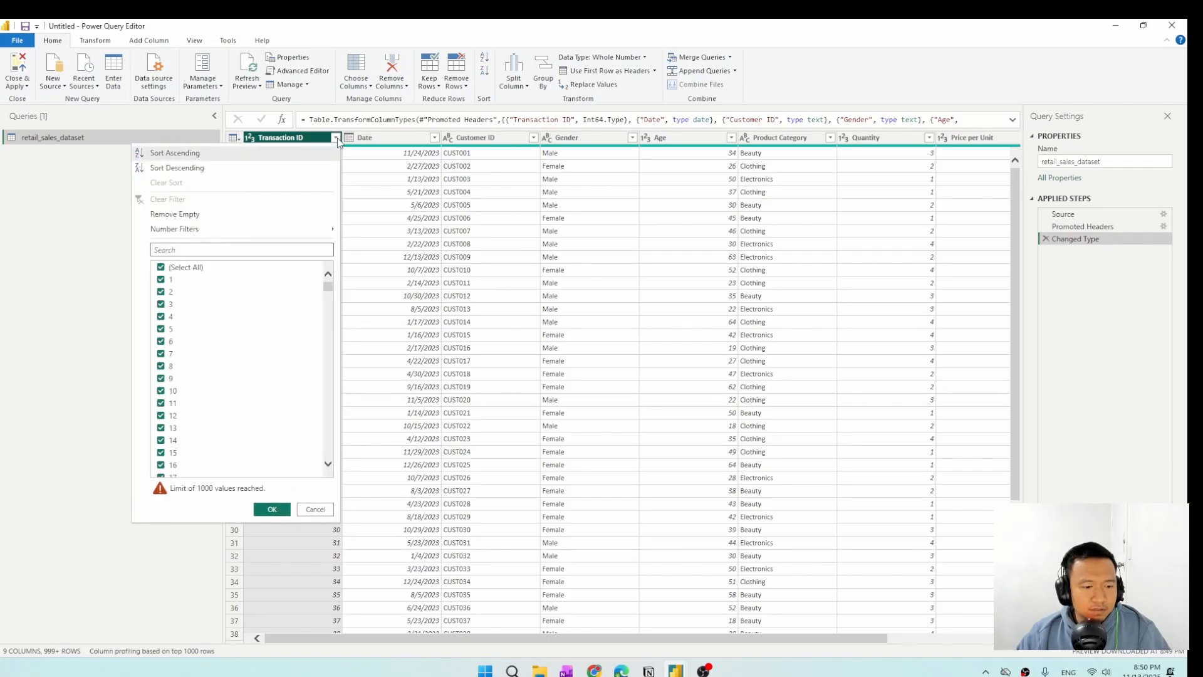
click(336, 138)
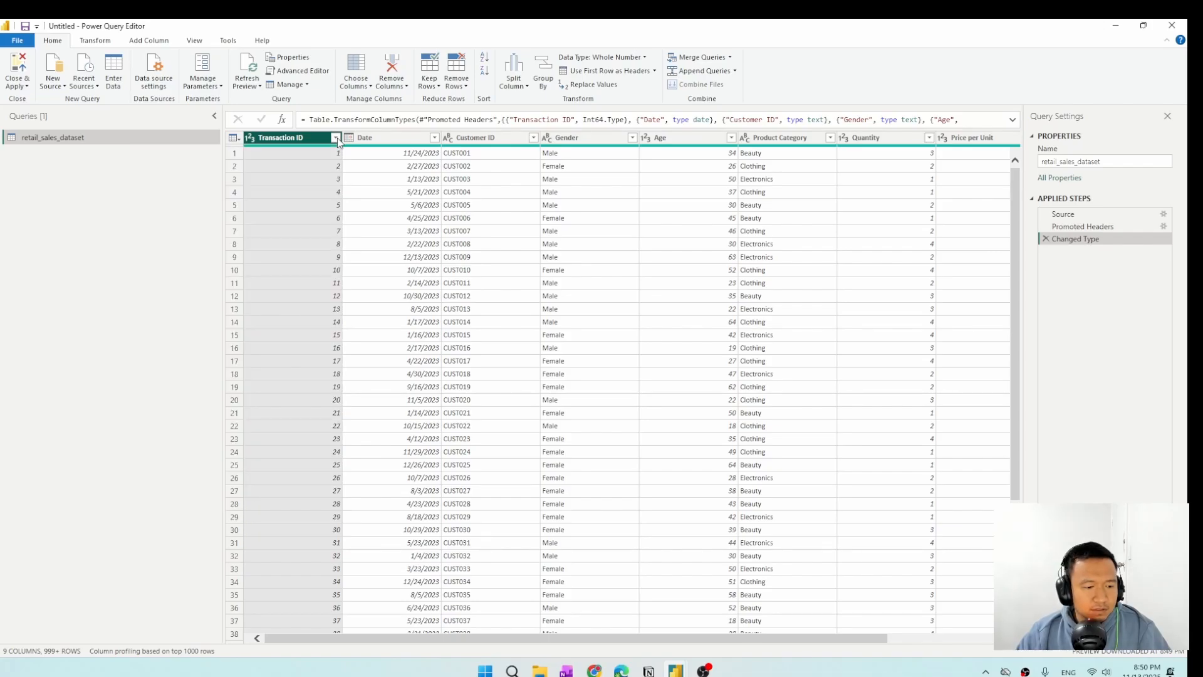
Base column profiling on the entire data set and turn on the column profile and column distribution previews.
click(132, 649)
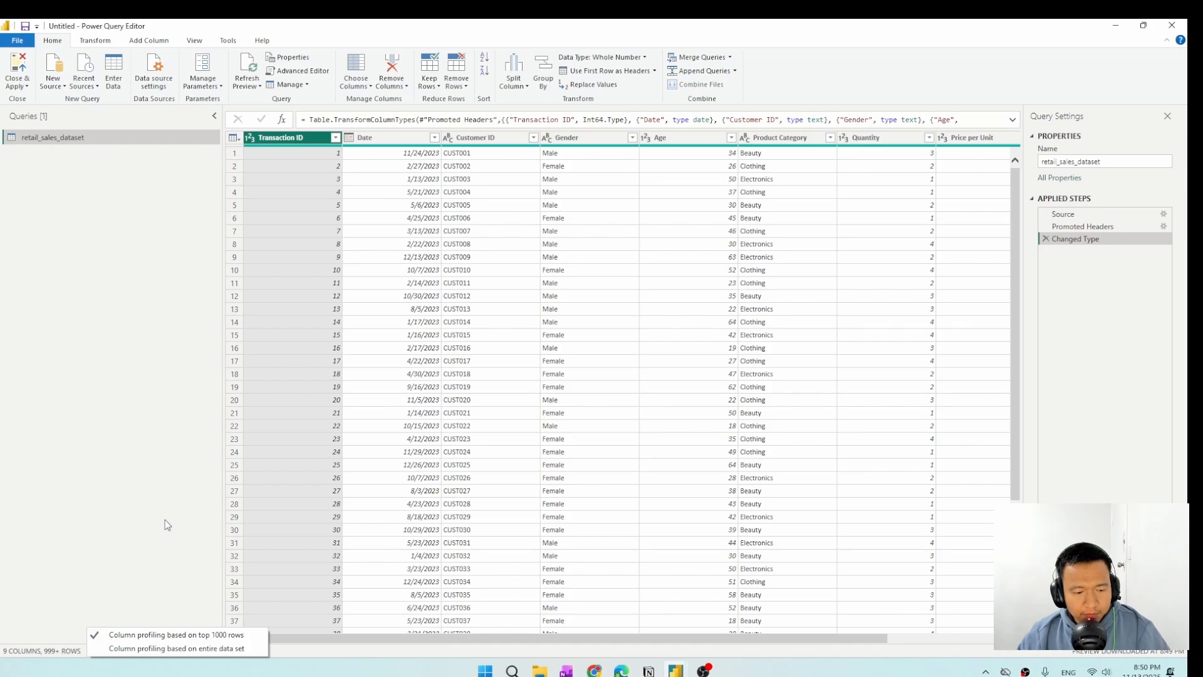
click(228, 649)
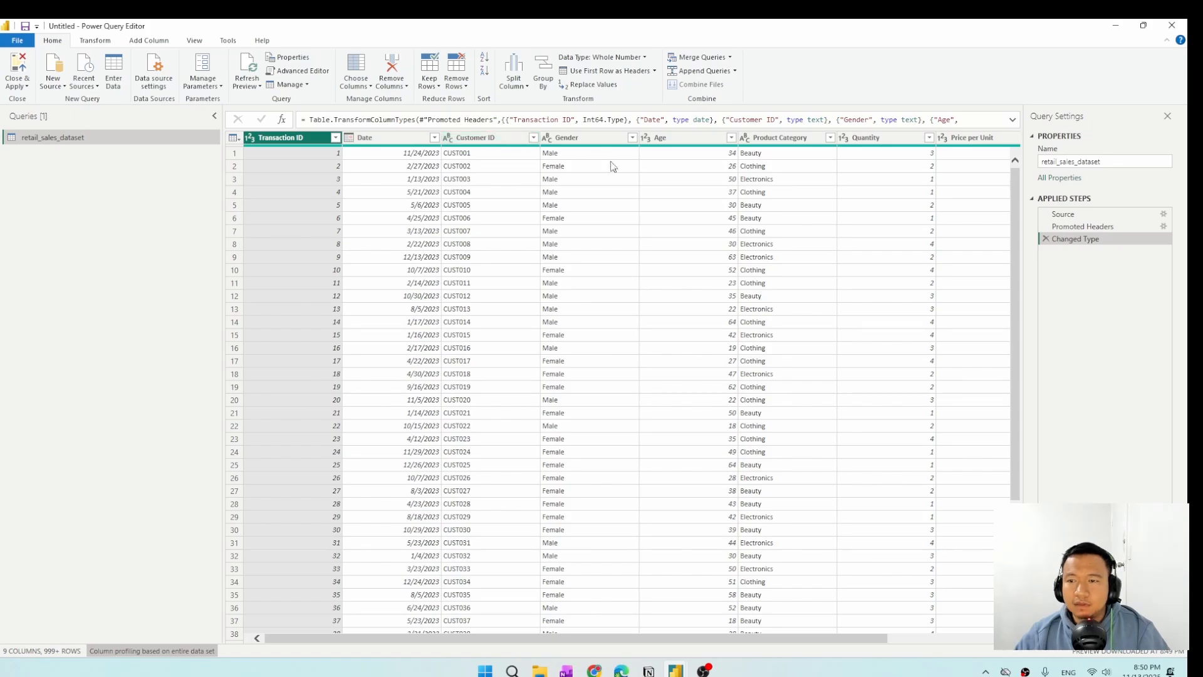
drag(596, 642, 539, 626)
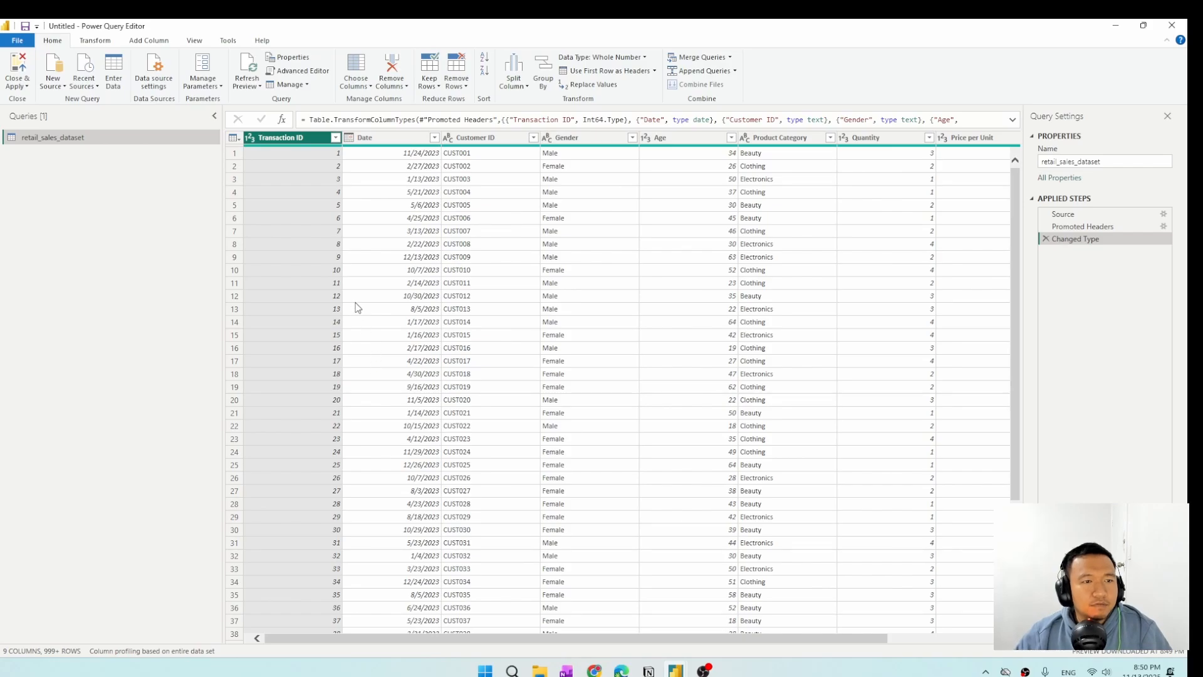
click(200, 42)
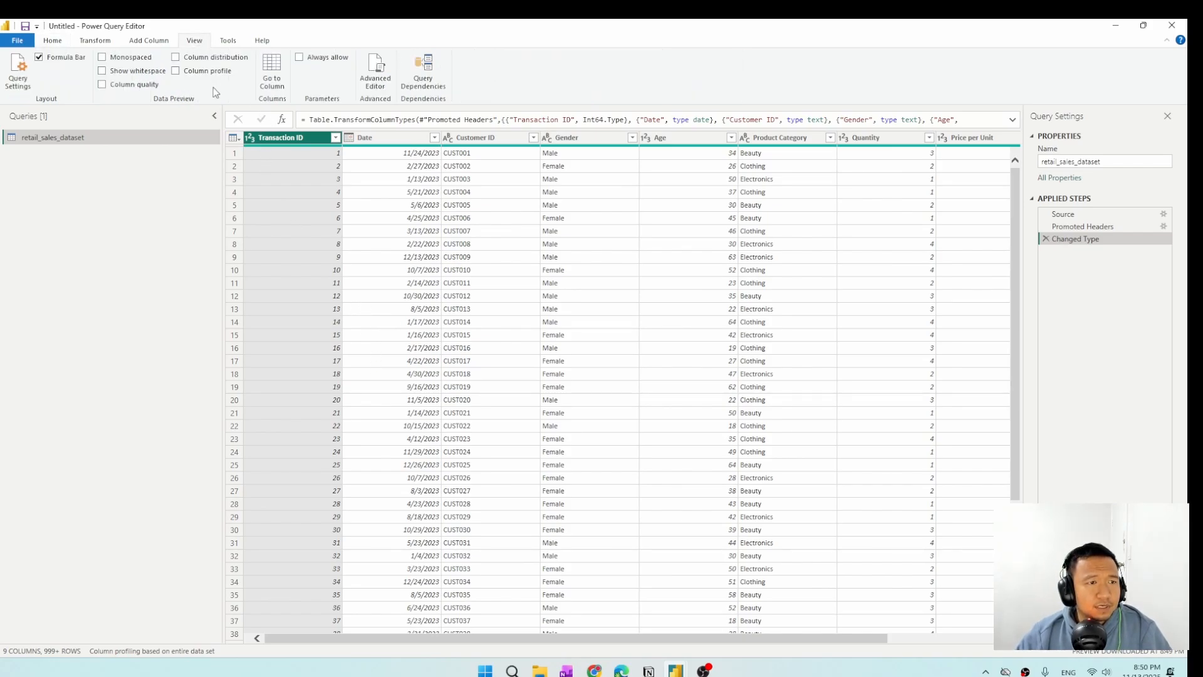
click(176, 71)
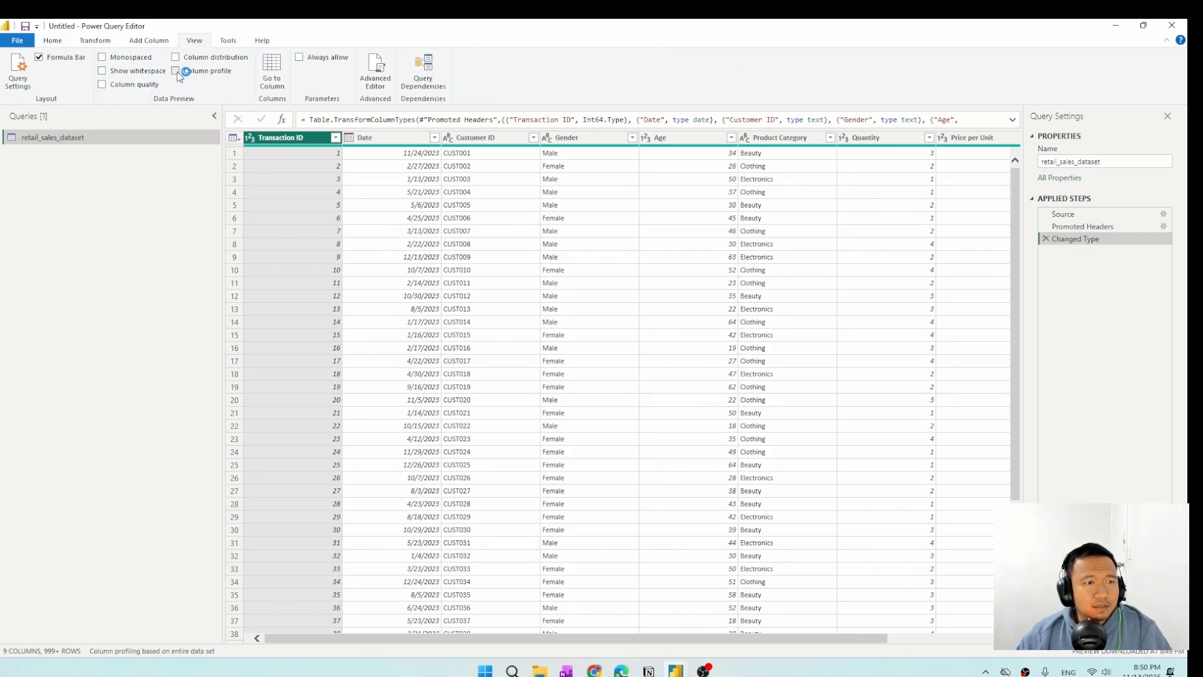
click(176, 58)
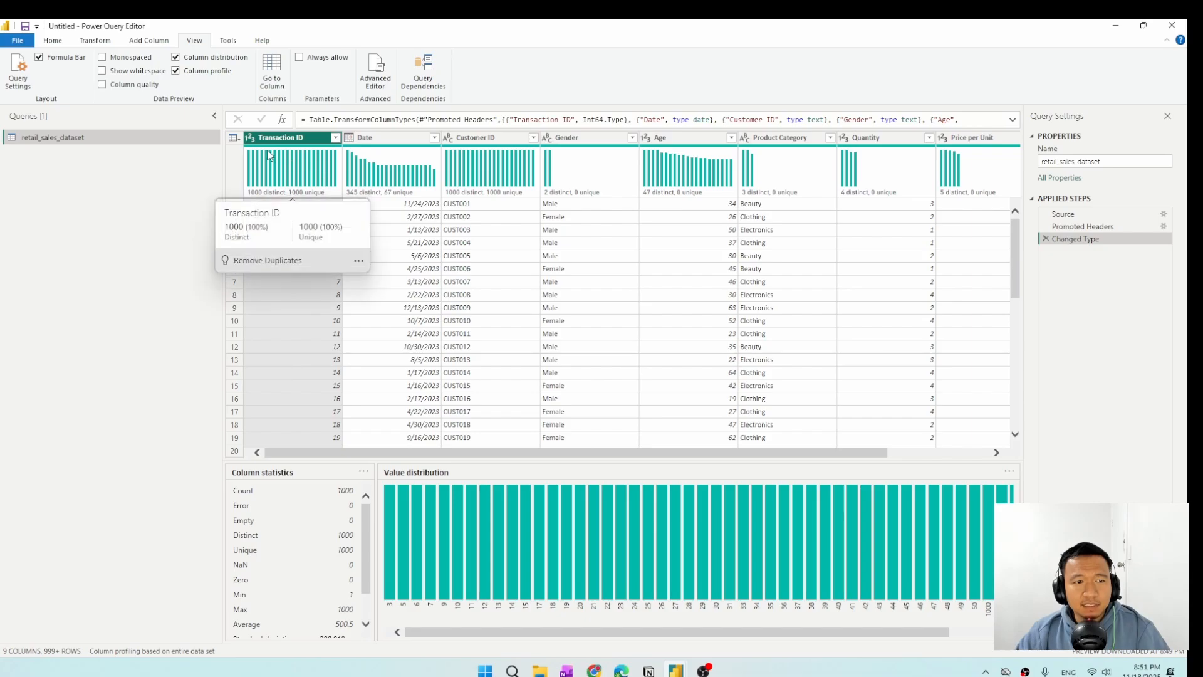
Examine the distinct and unique value distributions of all columns from Transaction ID to Total Amount for duplicates.
mouse_move(283, 171)
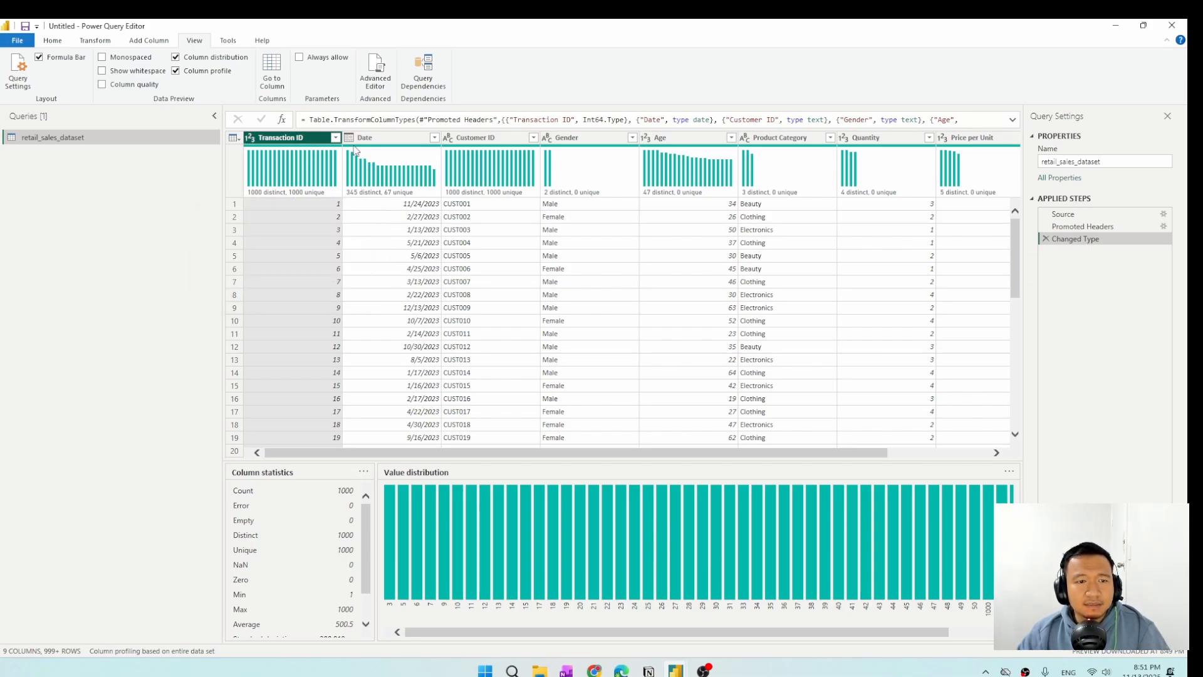
drag(427, 452, 313, 433)
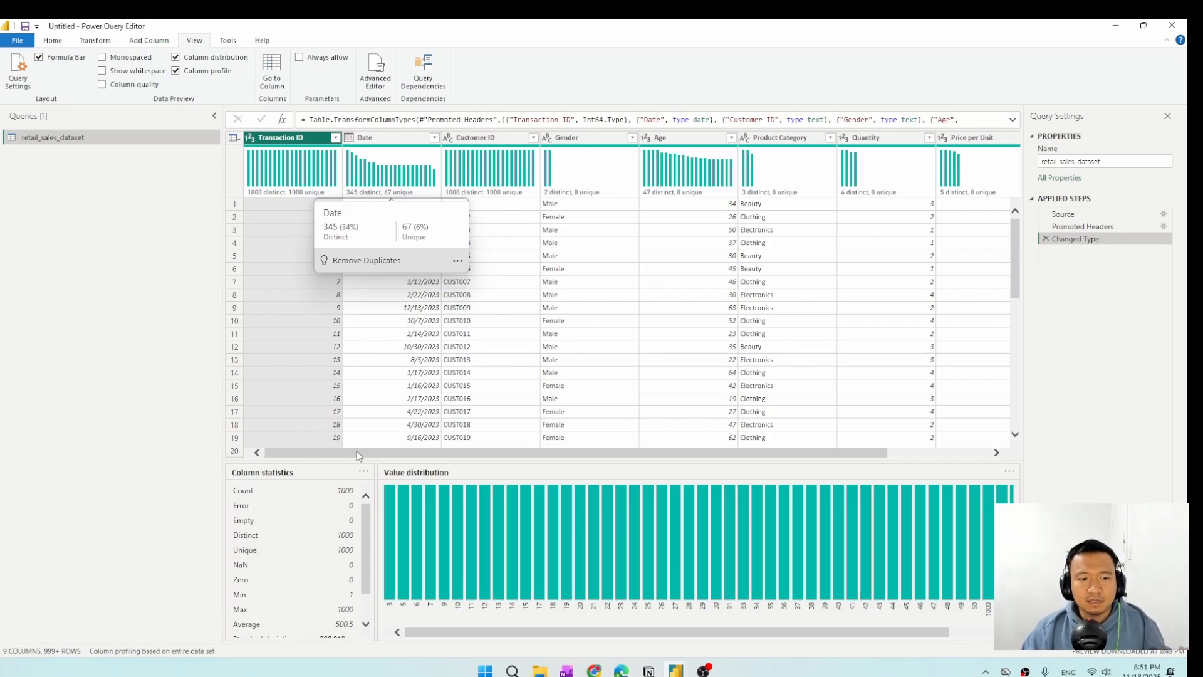
drag(359, 455, 443, 461)
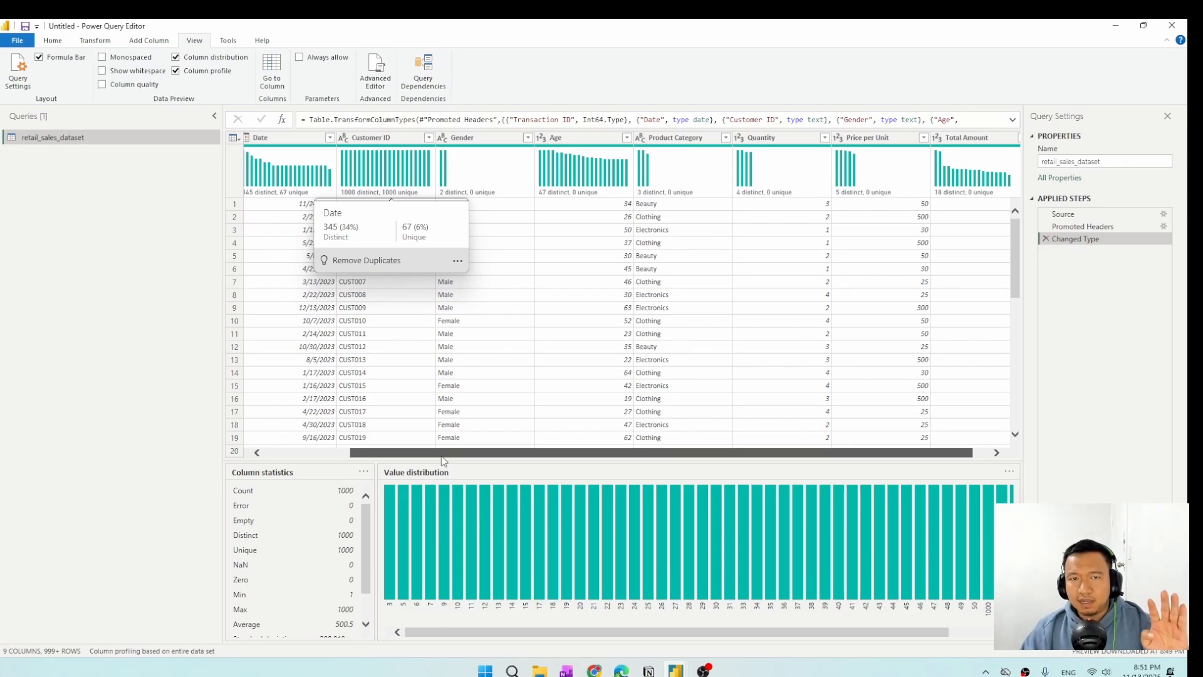
drag(442, 461, 437, 460)
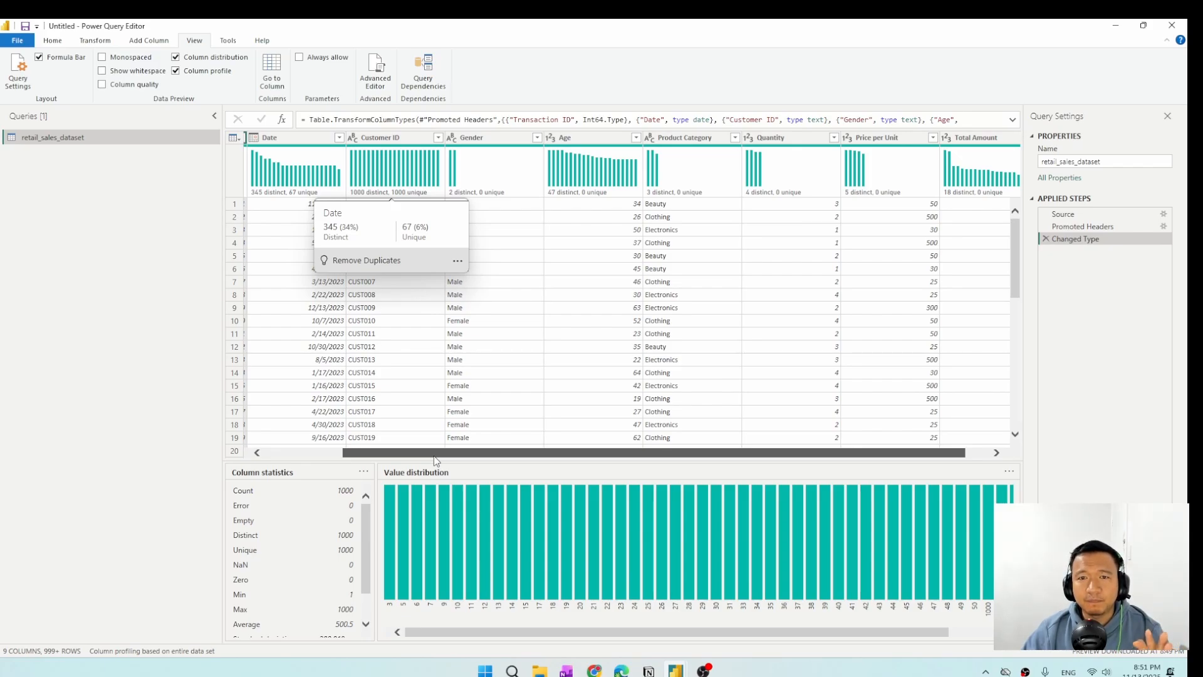
drag(437, 460, 460, 461)
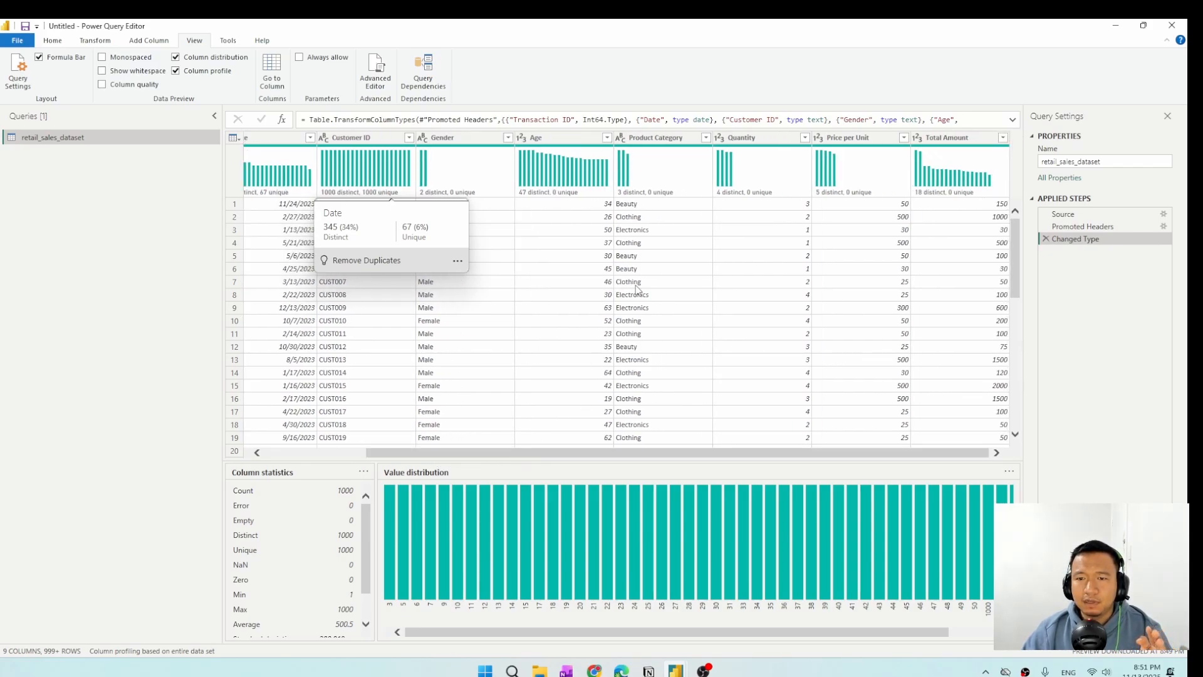
mouse_move(770, 181)
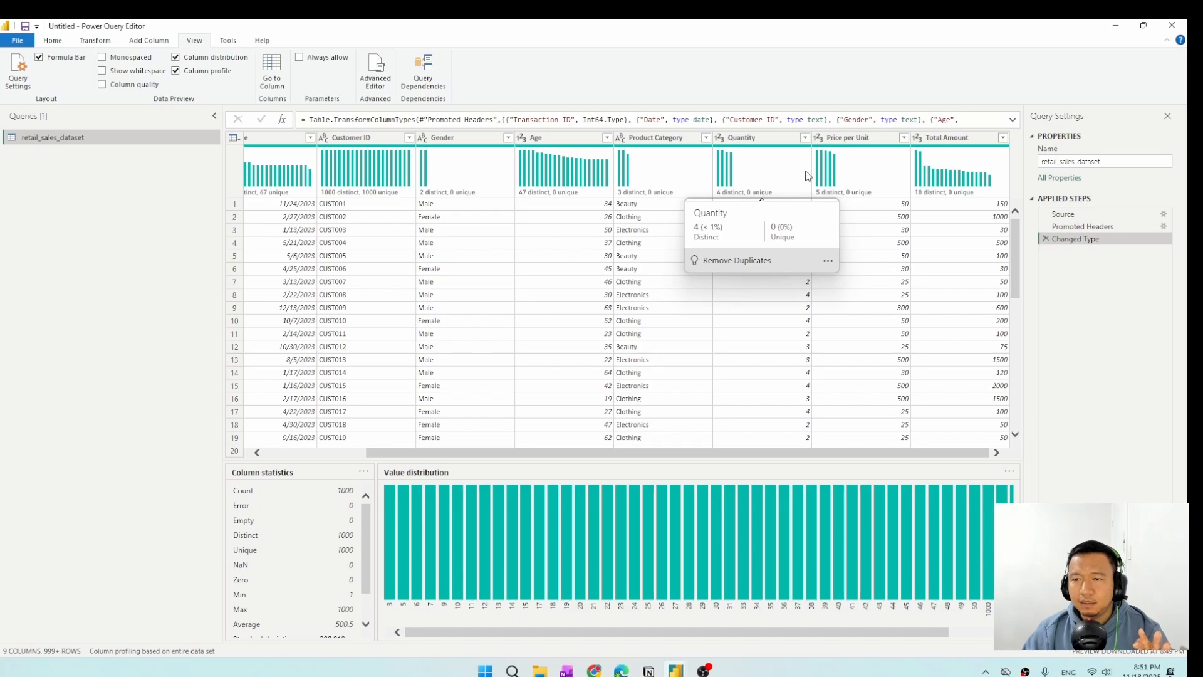
drag(800, 450, 839, 453)
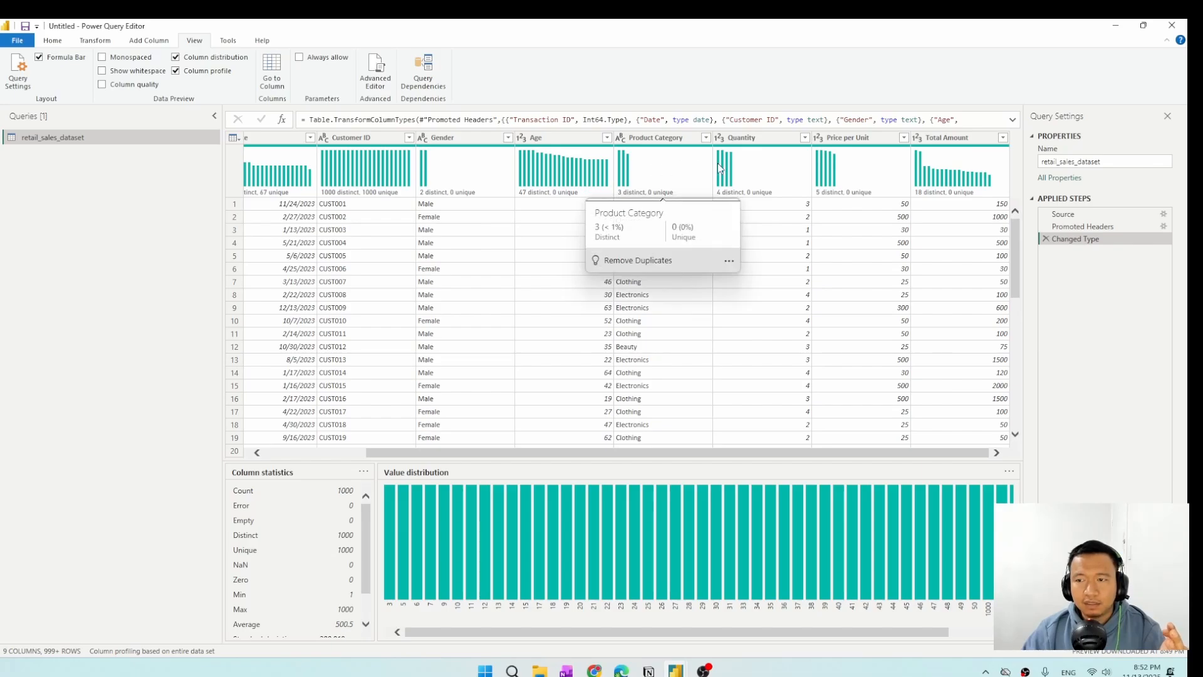
mouse_move(951, 186)
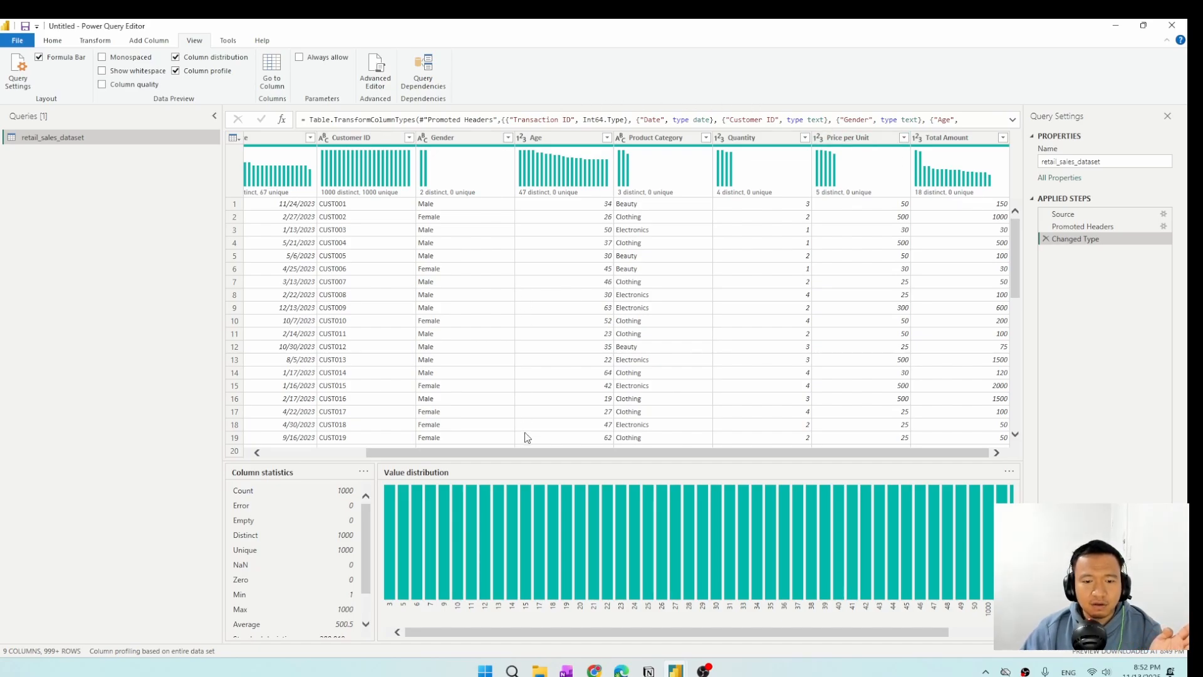
drag(524, 449, 483, 450)
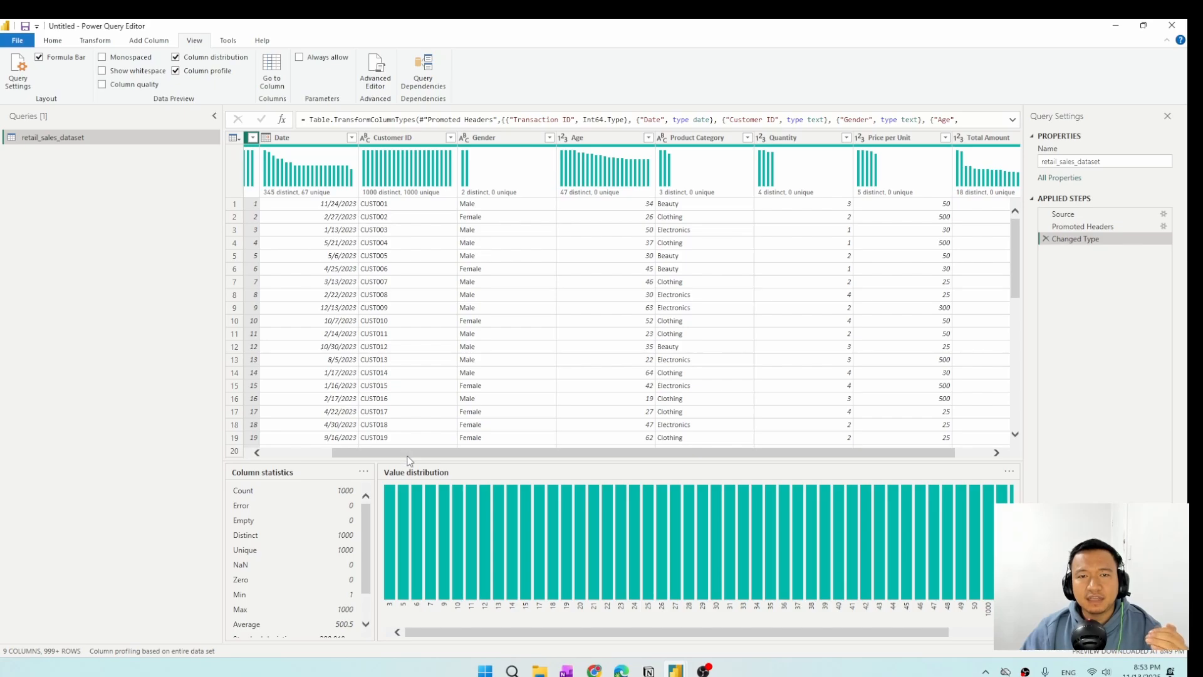
drag(412, 453, 289, 451)
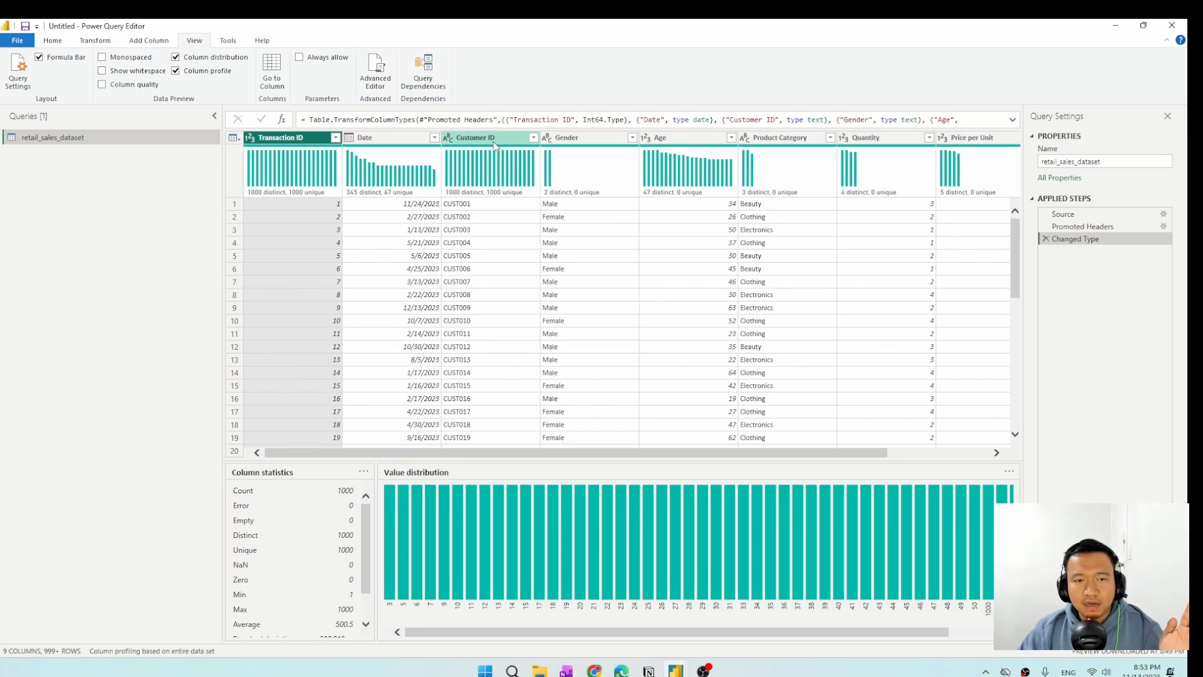
mouse_move(467, 196)
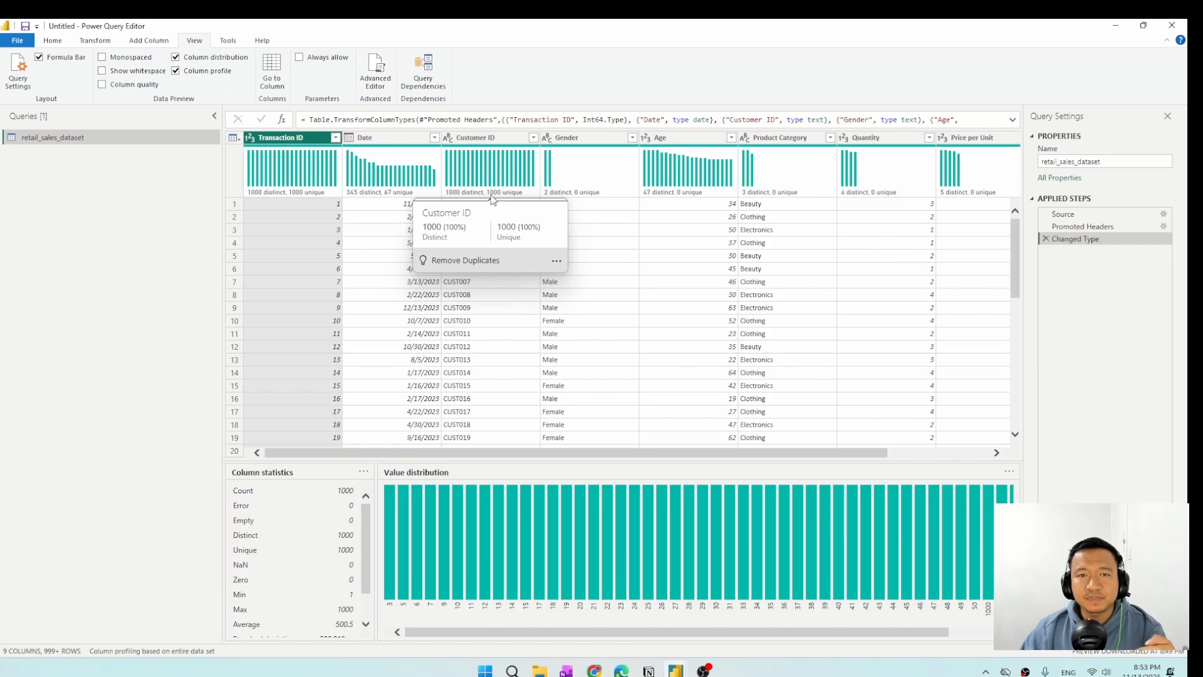
mouse_move(290, 166)
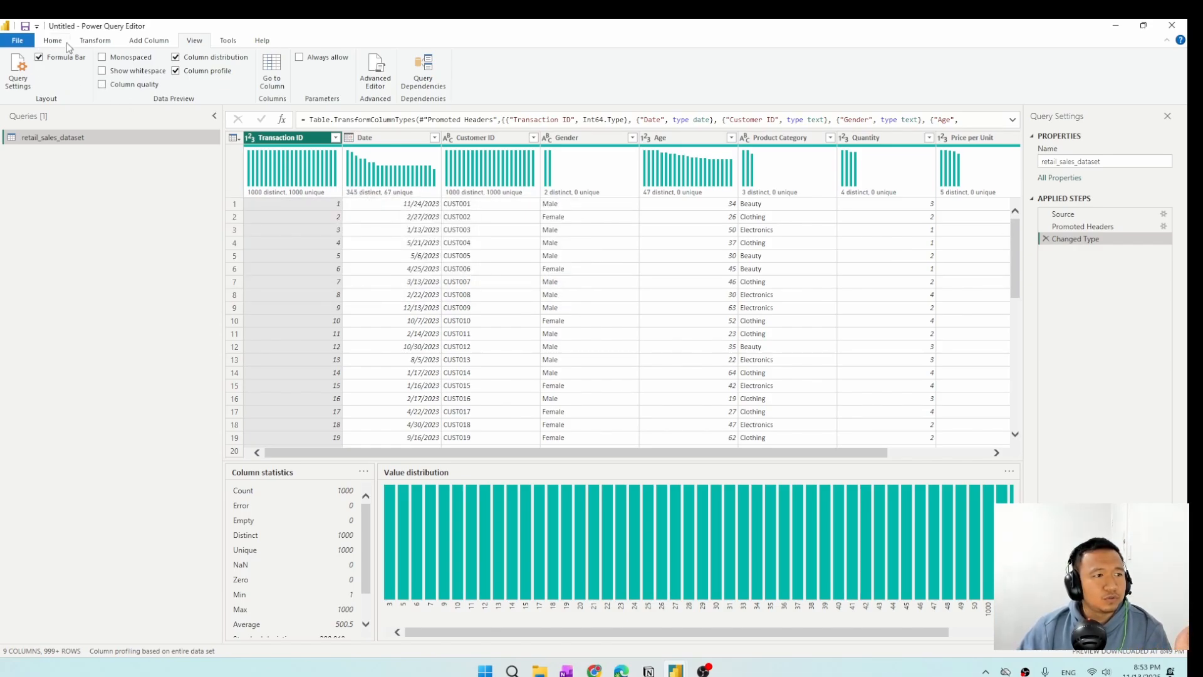
Close the query editor and apply the pending changes to load retail_sales_dataset into the report.
click(29, 45)
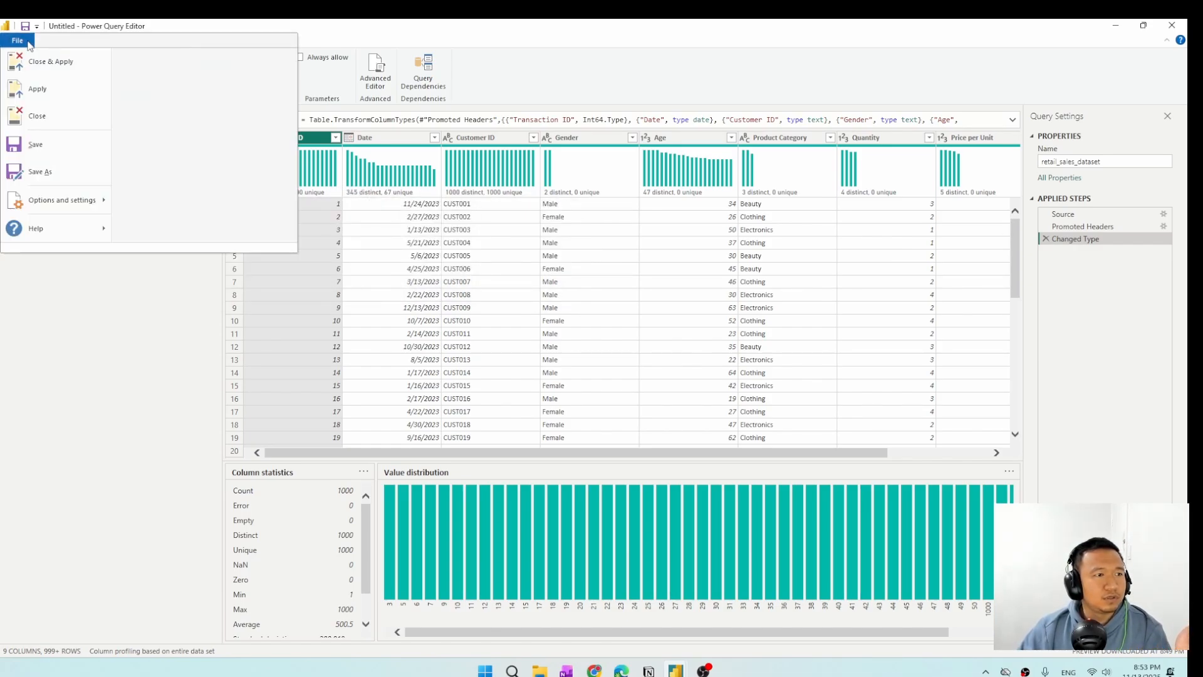
click(64, 65)
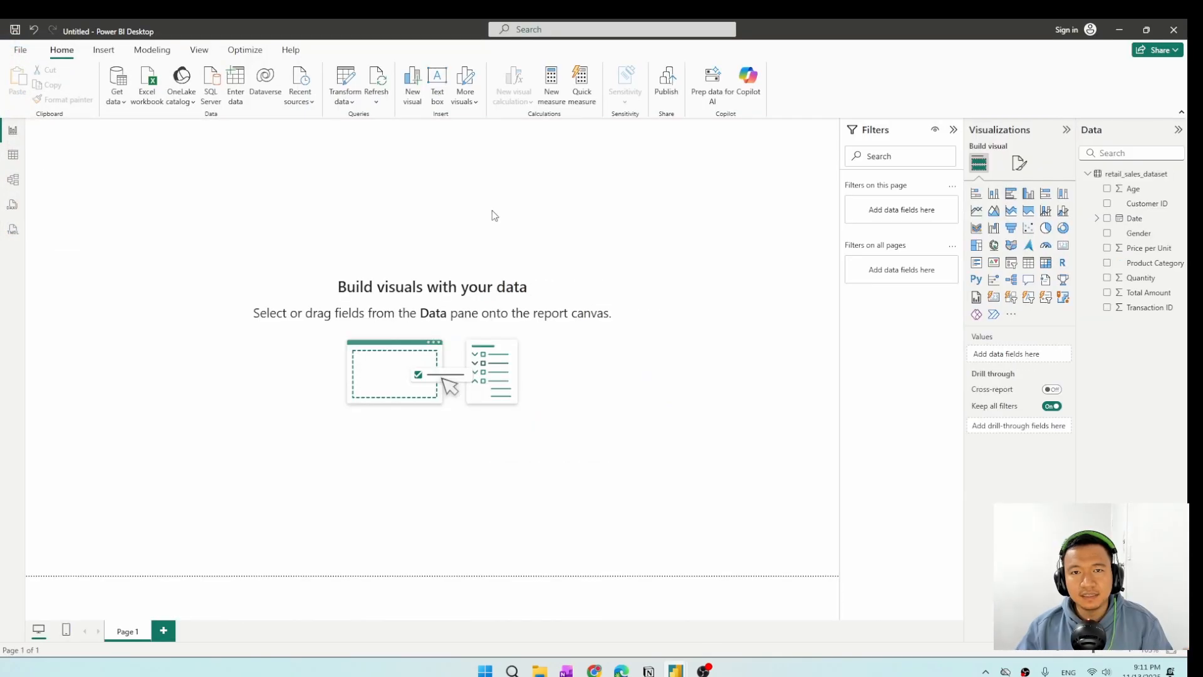
Apply the Accessible Tidal theme to the report.
click(199, 53)
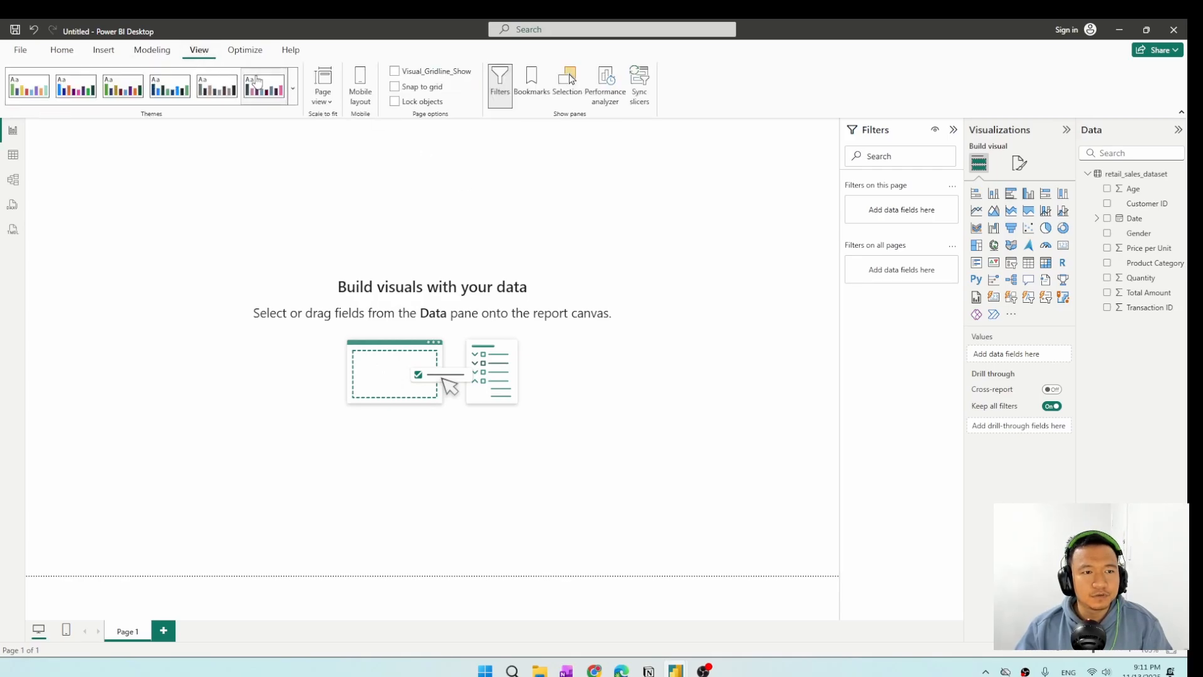
click(292, 94)
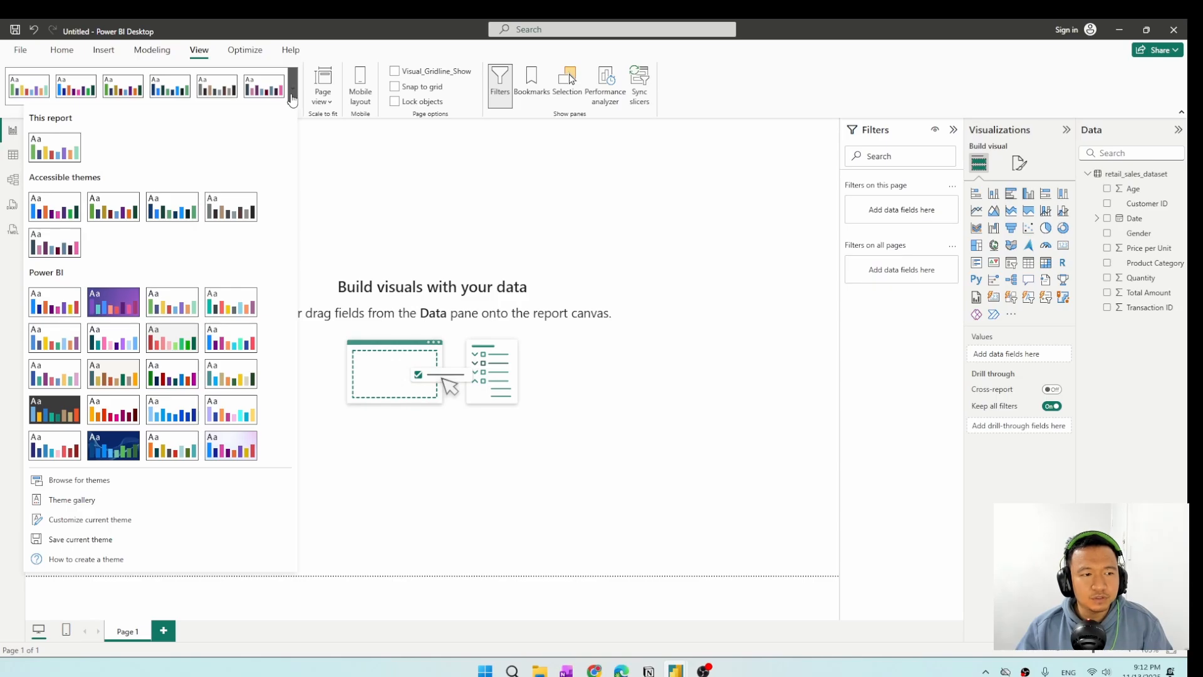
click(174, 217)
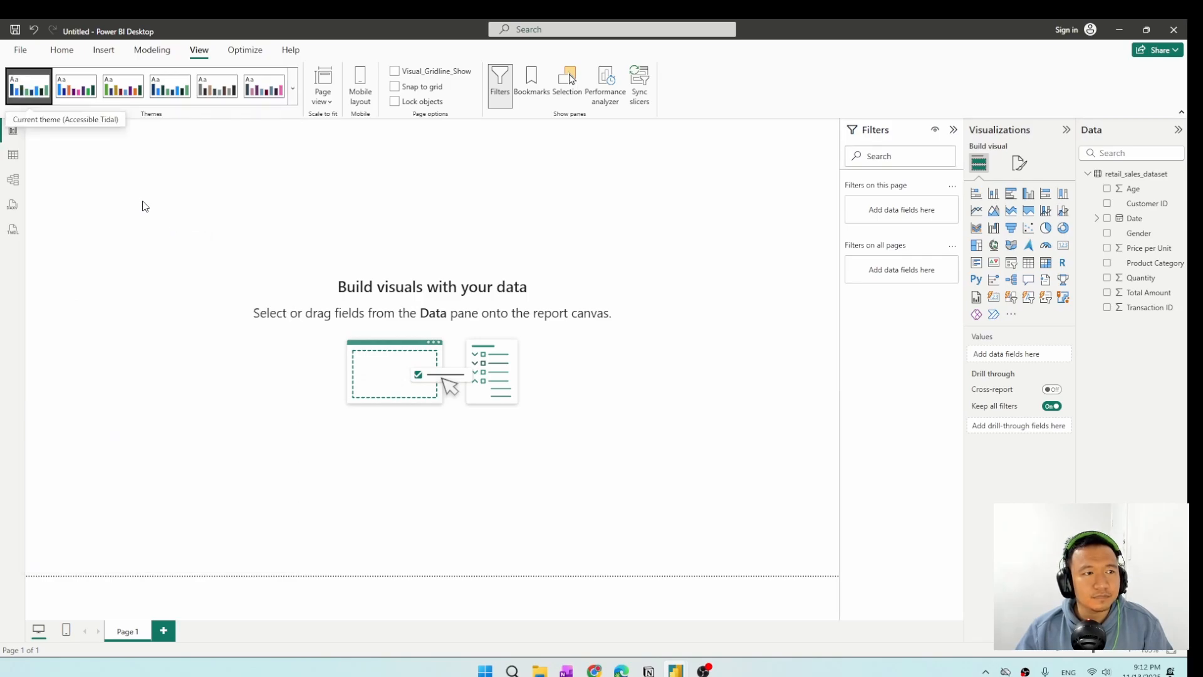
Insert a text box at the page's upper-left corner and enter the heading "Retail Sale Analysis".
click(101, 54)
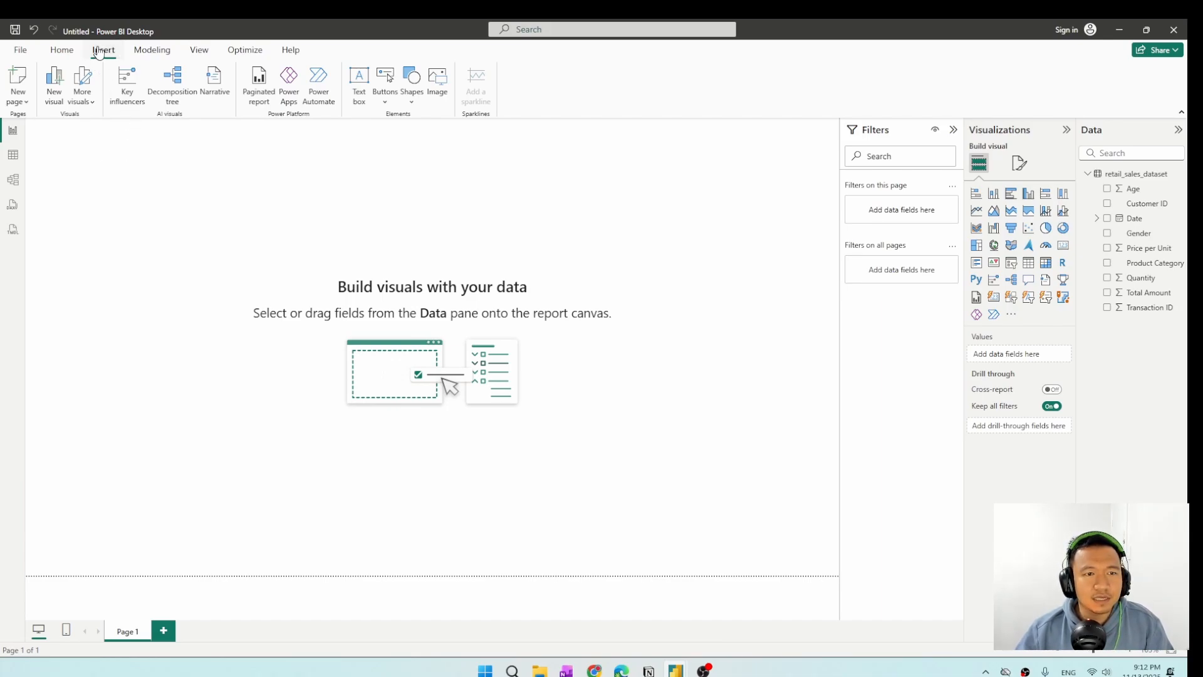
click(359, 99)
drag(213, 294, 214, 167)
click(113, 138)
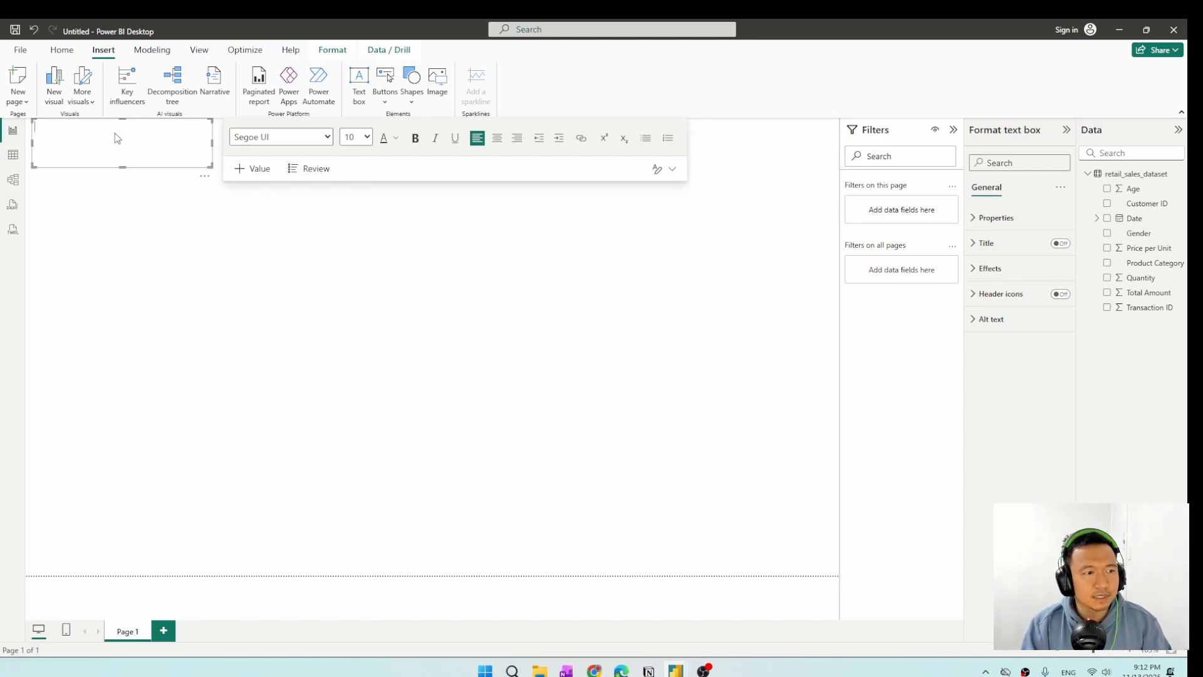
text(R)
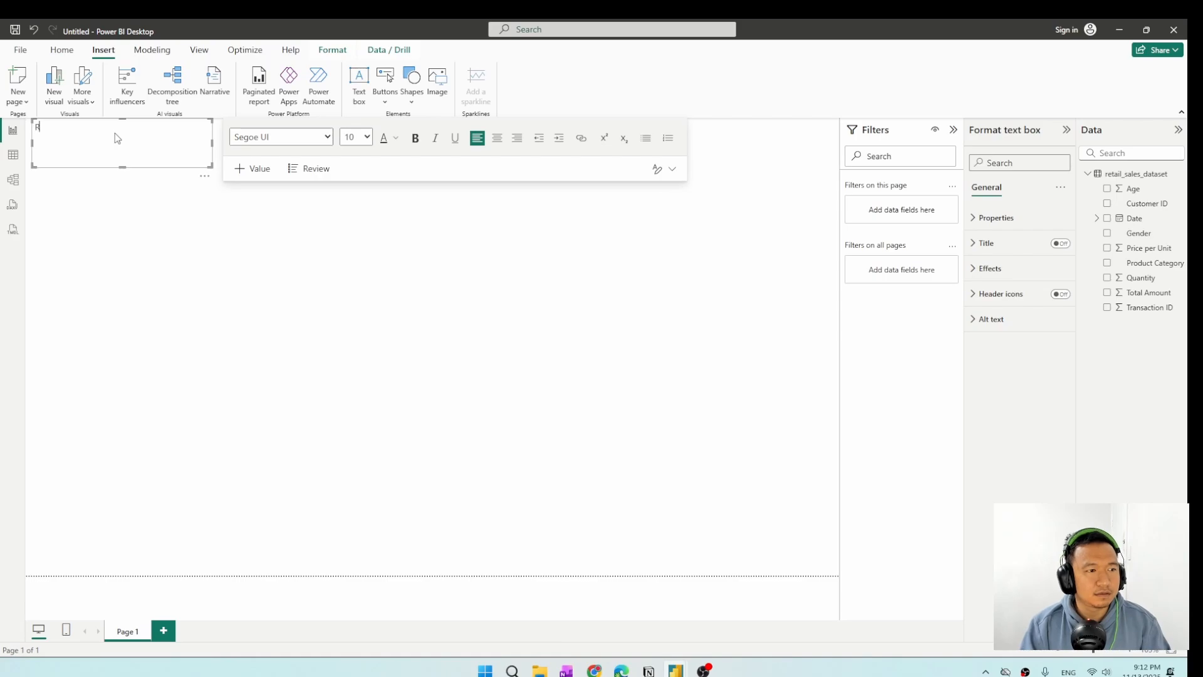
text(etail Sa)
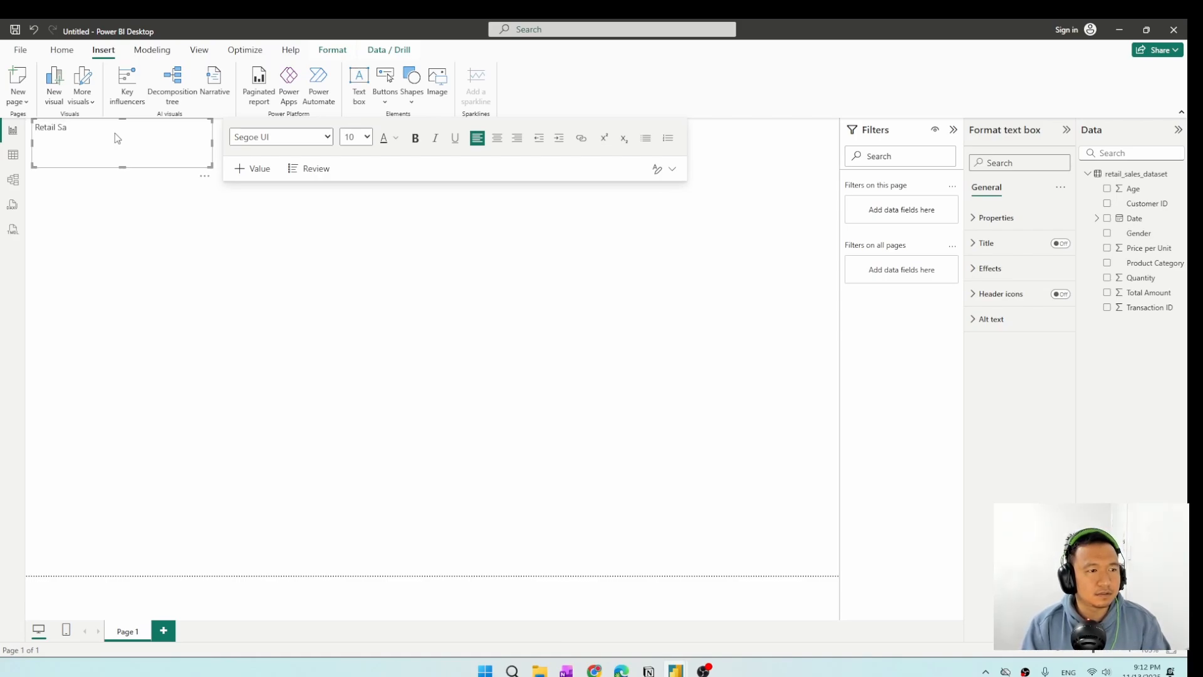
text(lle Analysis)
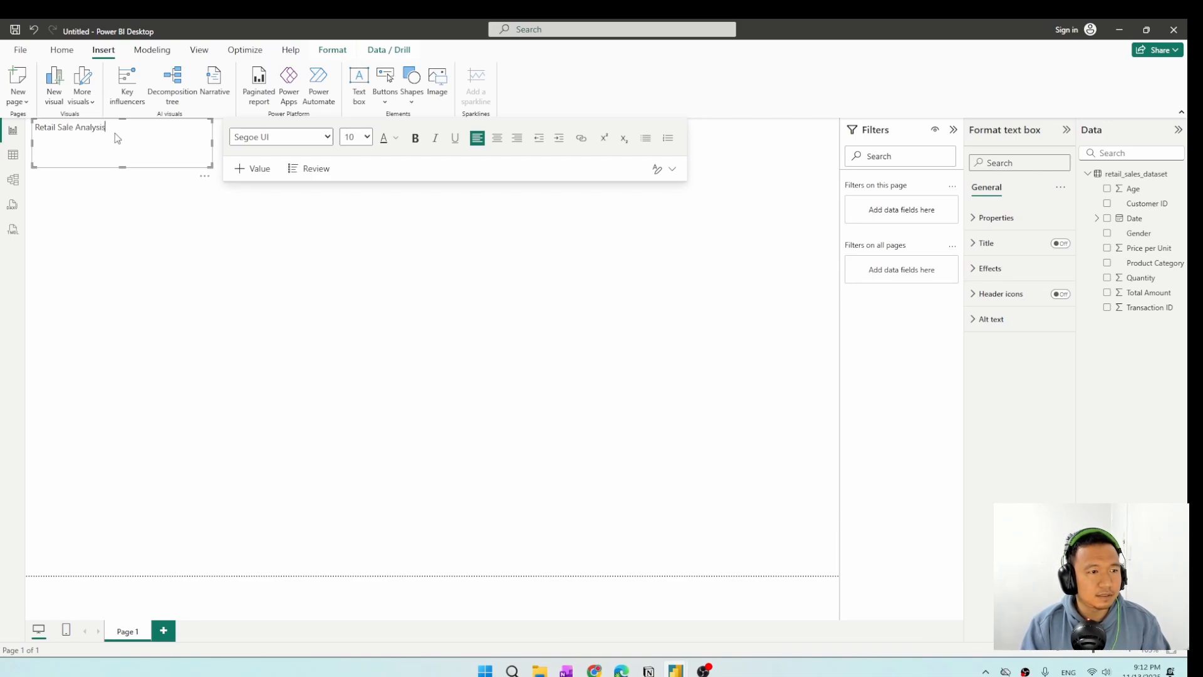
Format the heading text as bold italic Trebuchet MS at size 24 and widen its text box to fit.
drag(106, 127, 33, 121)
key(ctrl+b)
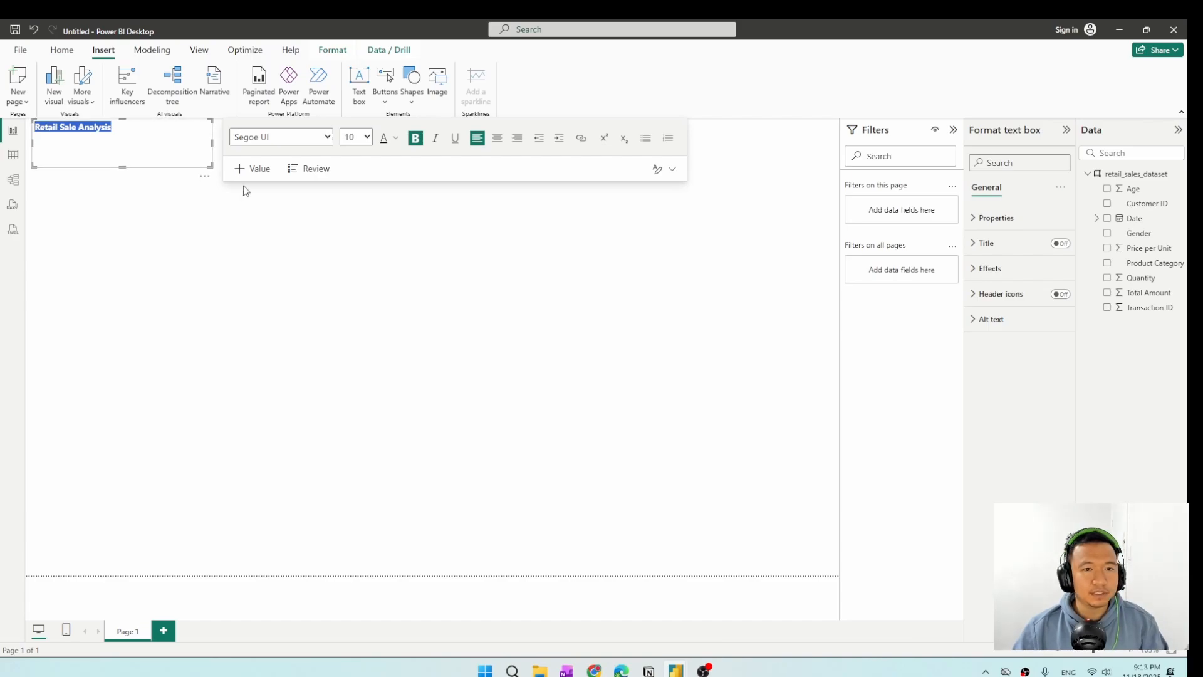
click(441, 141)
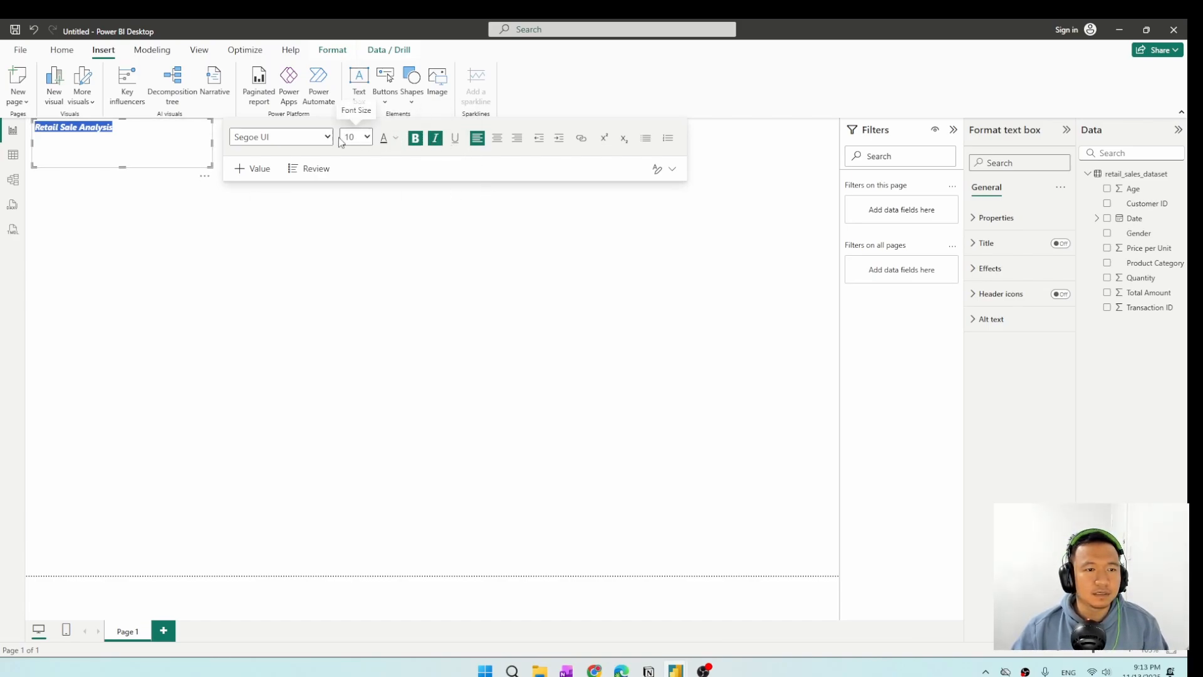
click(282, 136)
scroll(299, 302, down, 2)
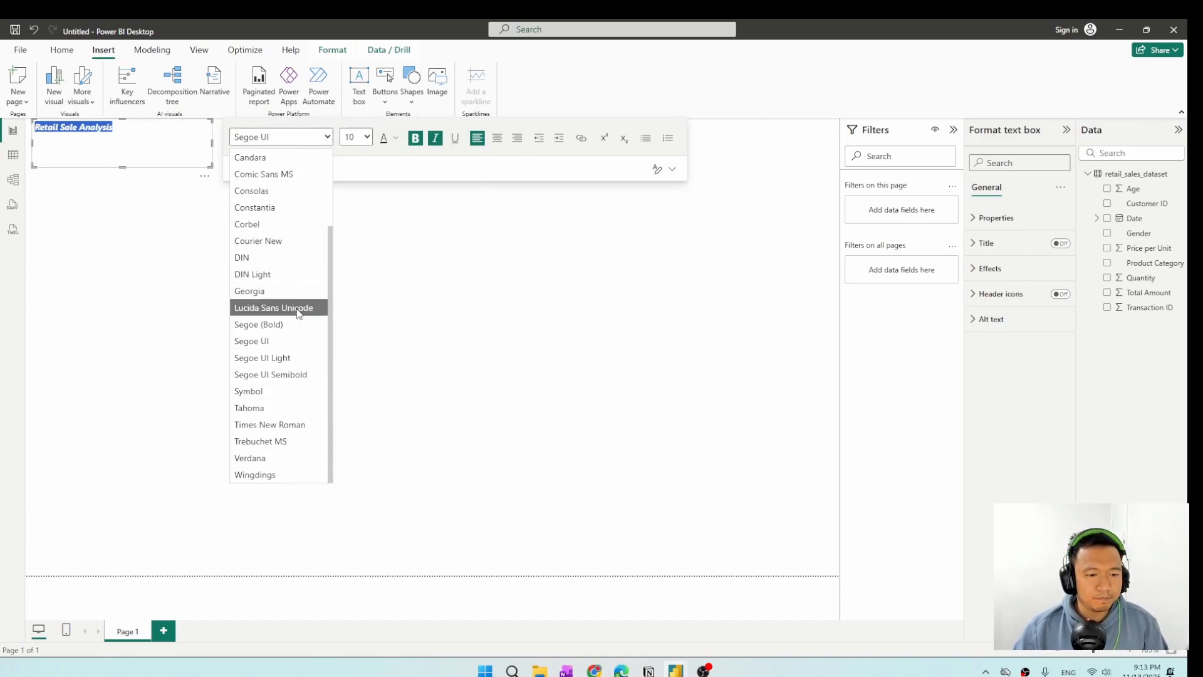
click(283, 443)
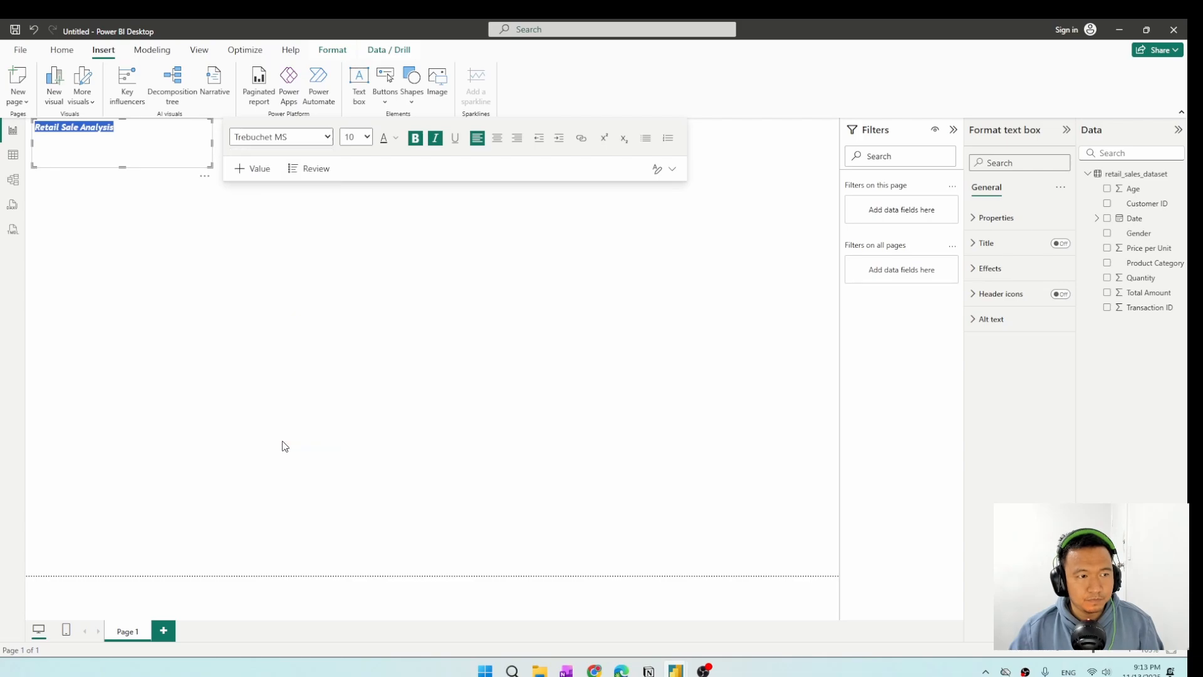
click(368, 138)
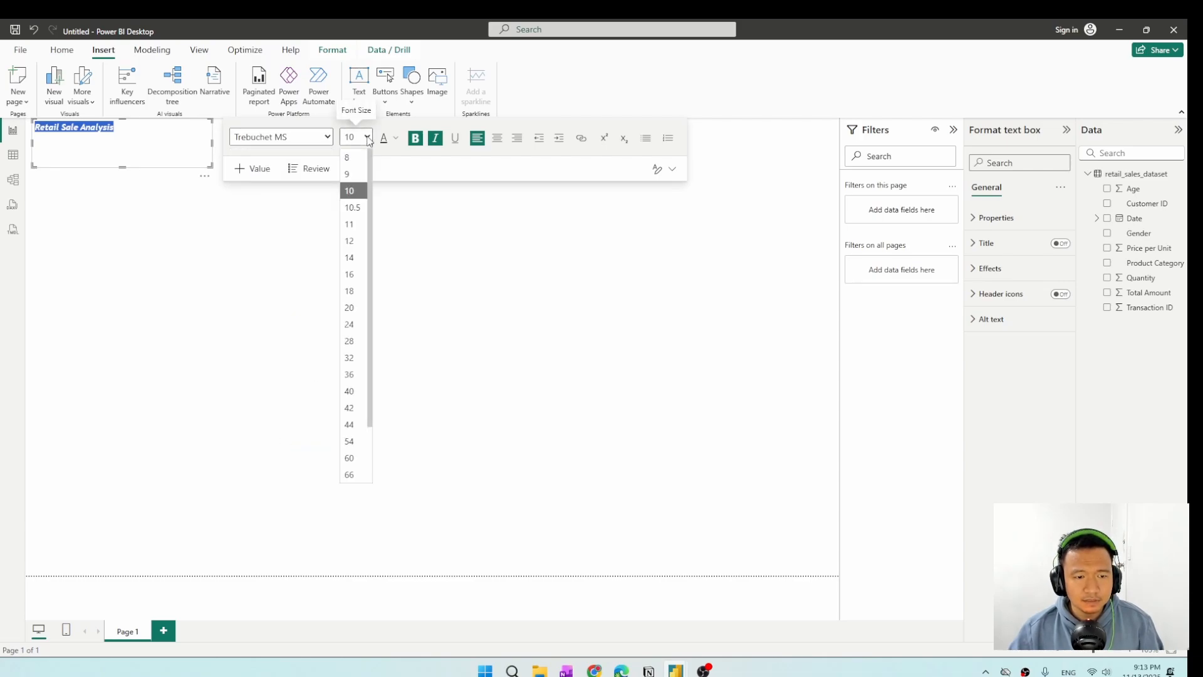
click(349, 324)
drag(212, 144, 255, 149)
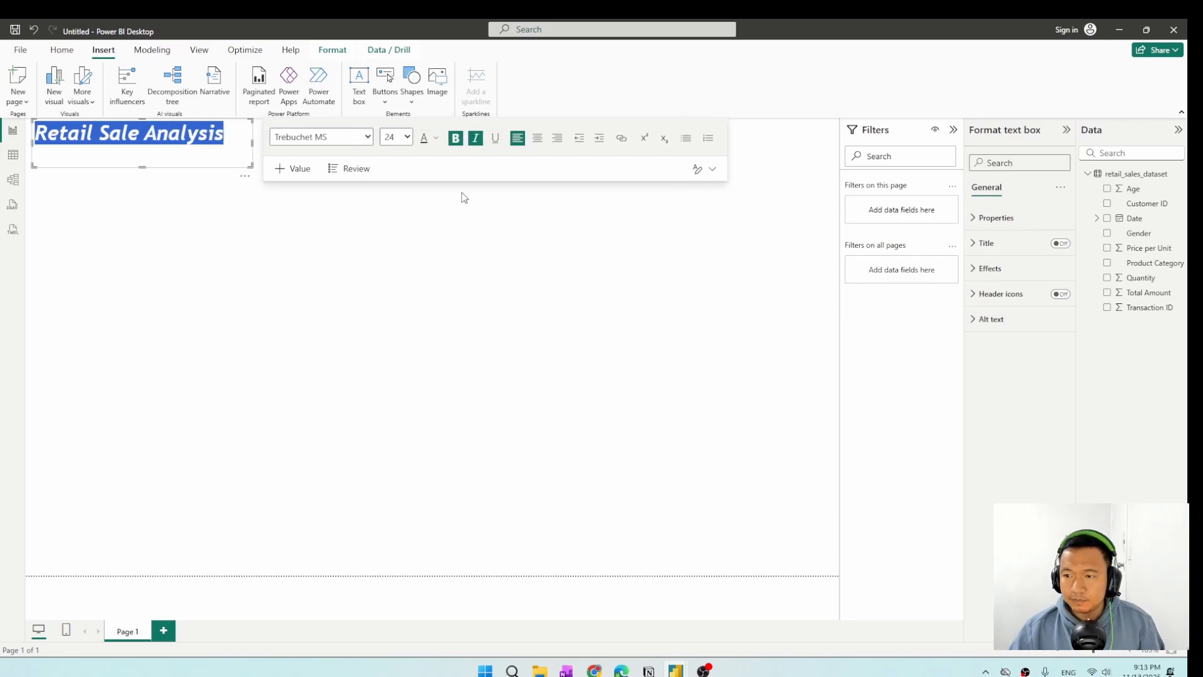
Give the heading text box a light green background, a visual border and a shadow.
click(990, 268)
click(1000, 331)
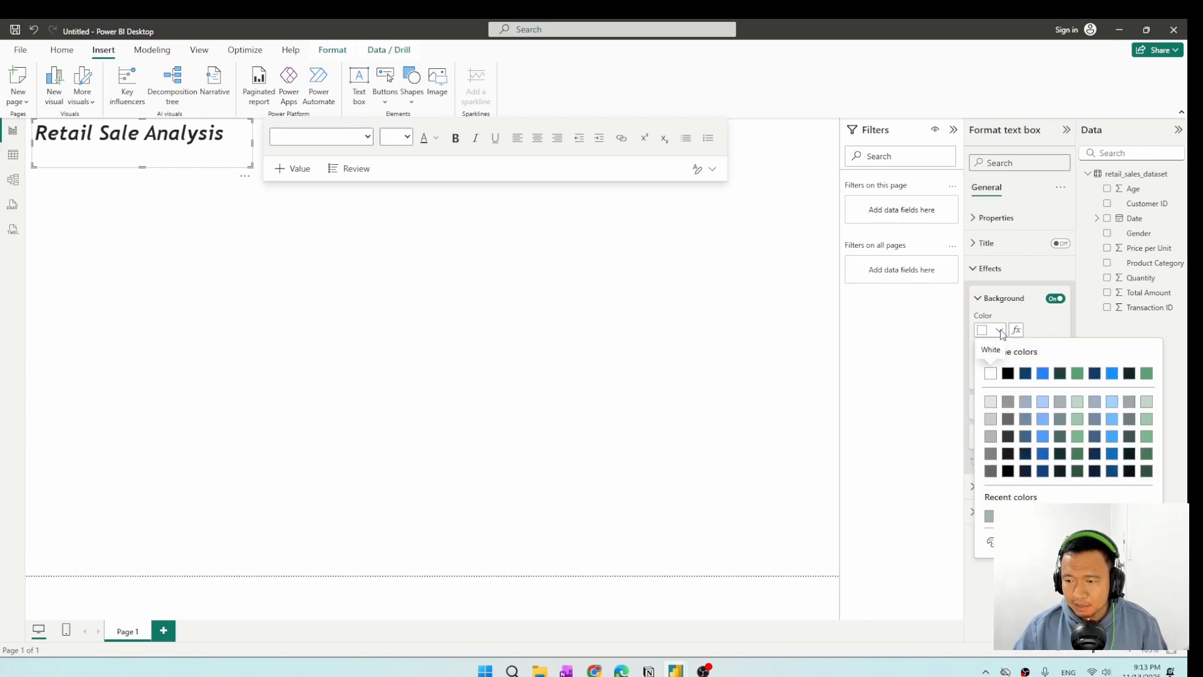
click(1077, 402)
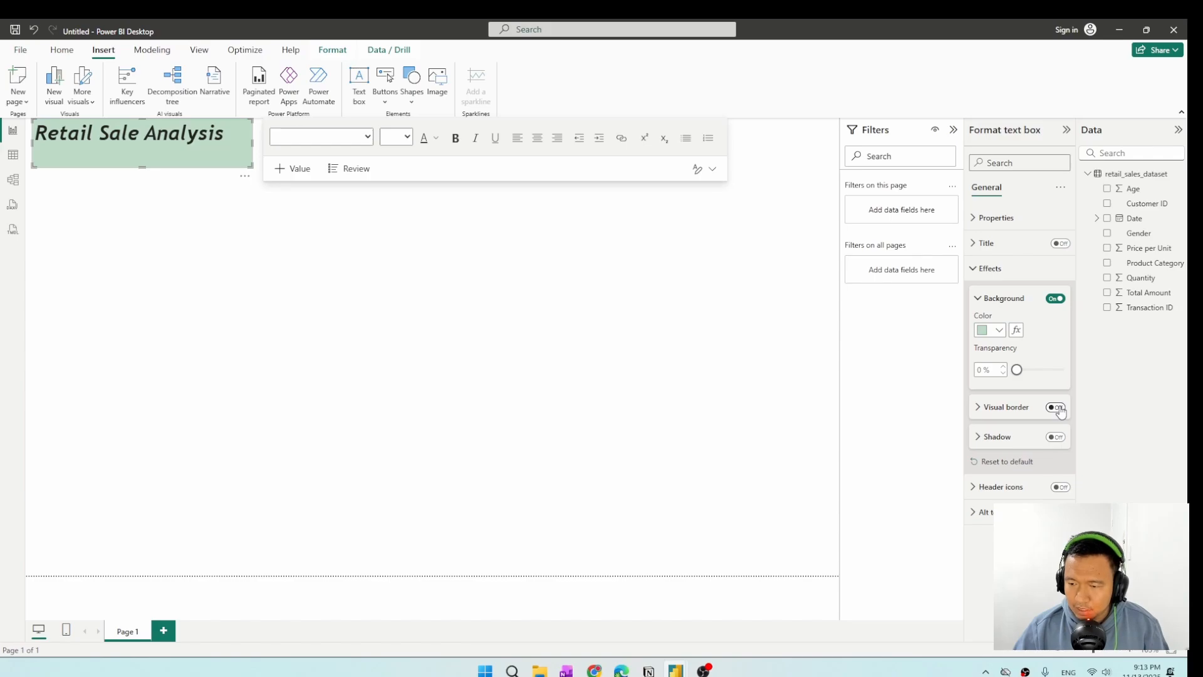
click(1059, 408)
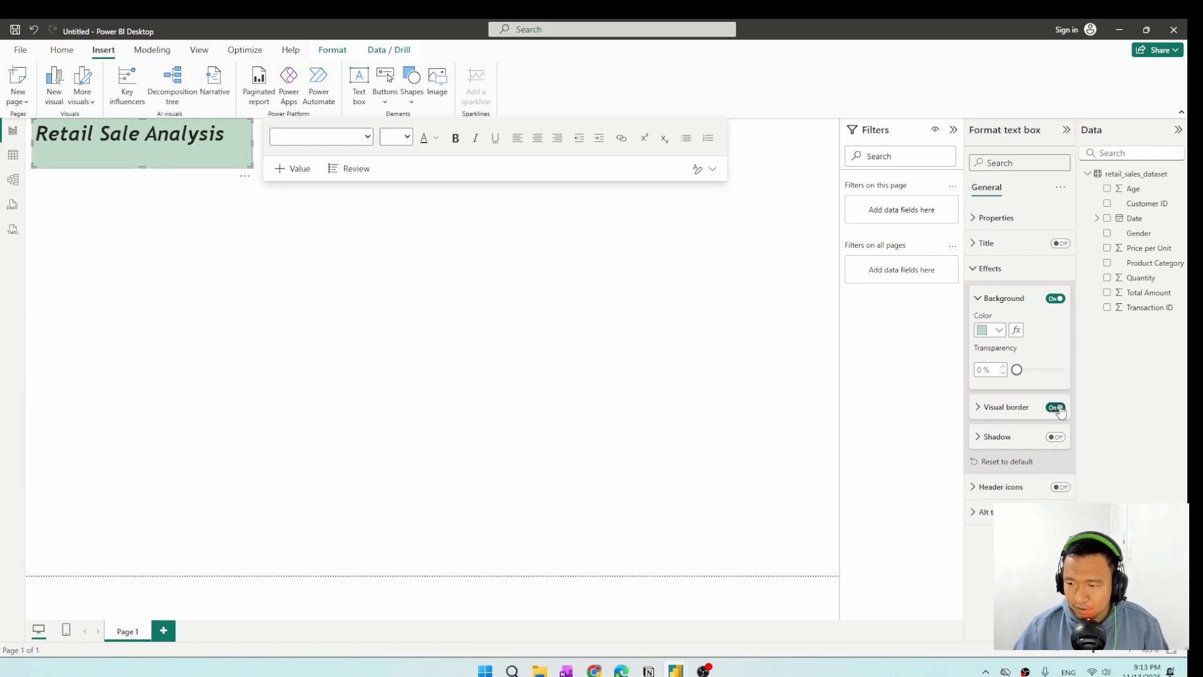
click(1058, 440)
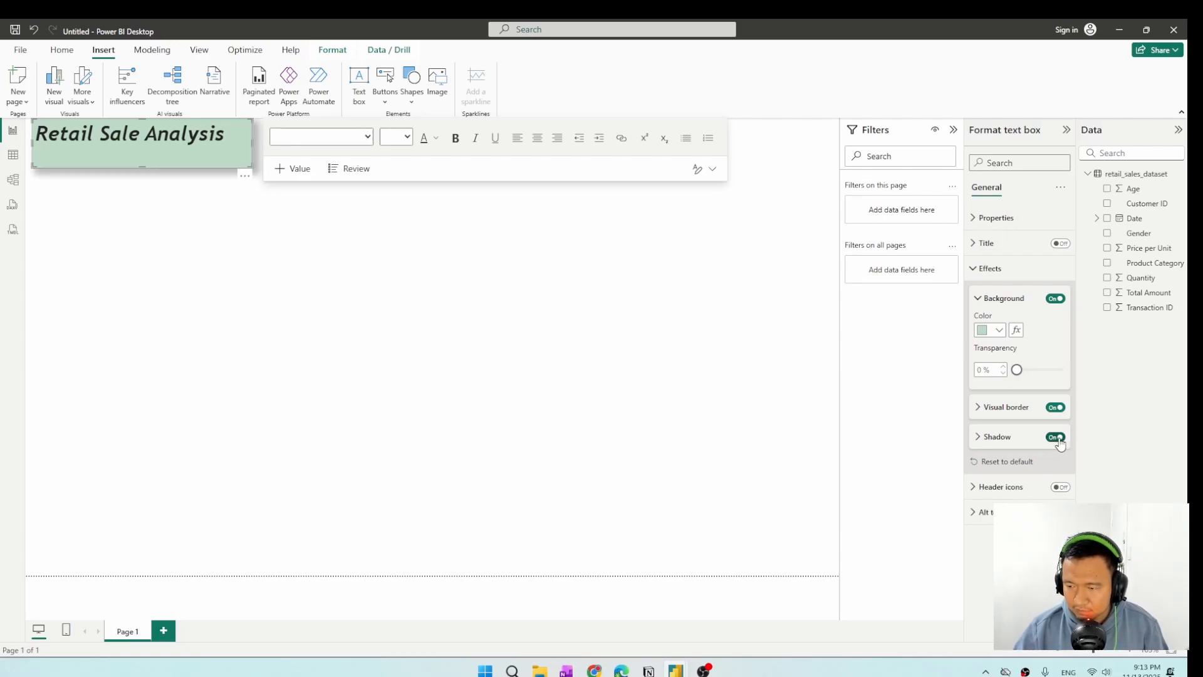
click(259, 228)
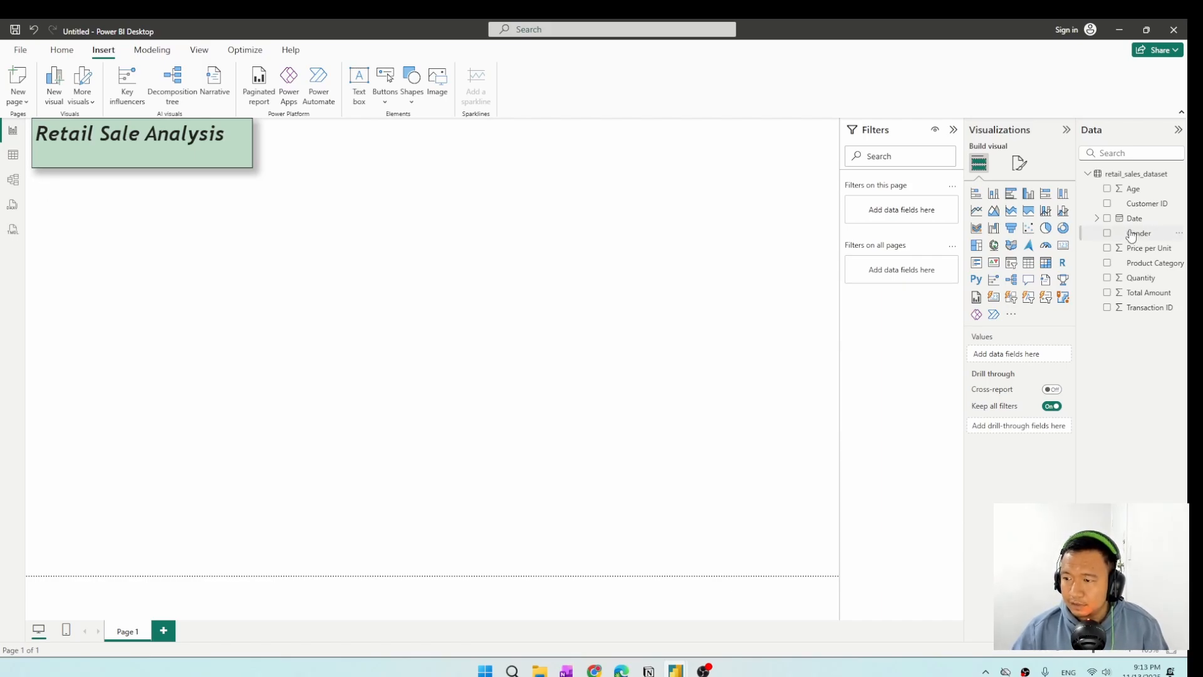
Insert a pie chart of Age and Total Amount directly below the heading and enlarge it.
click(1049, 232)
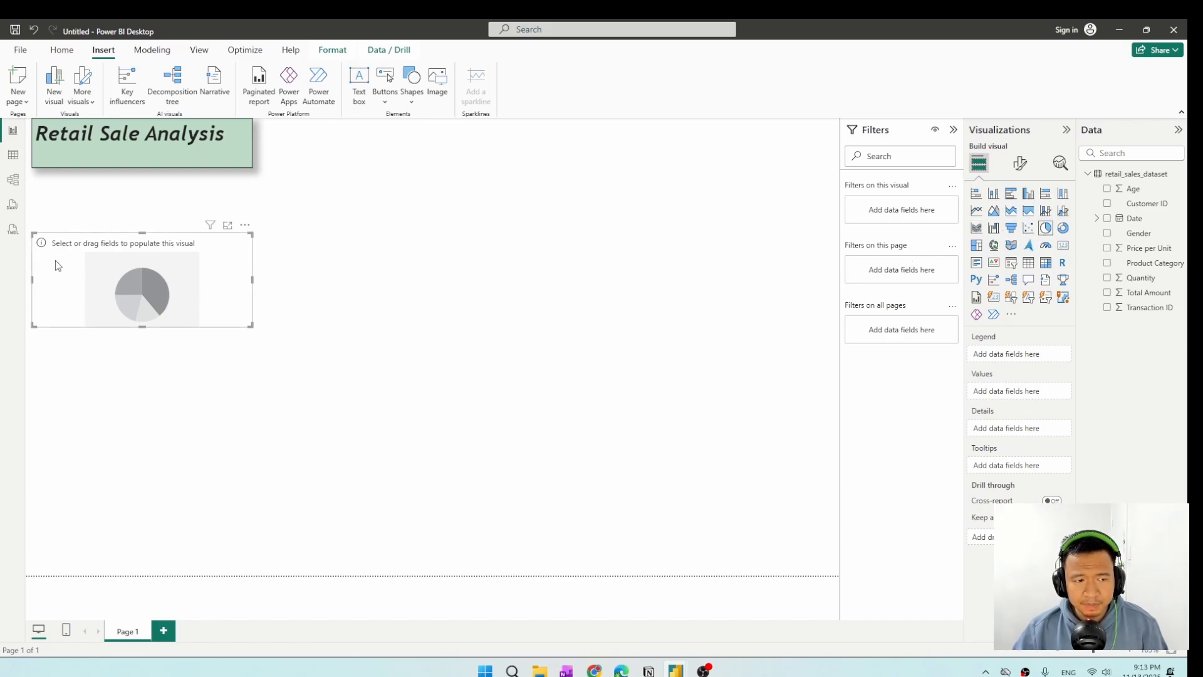
drag(162, 244, 164, 194)
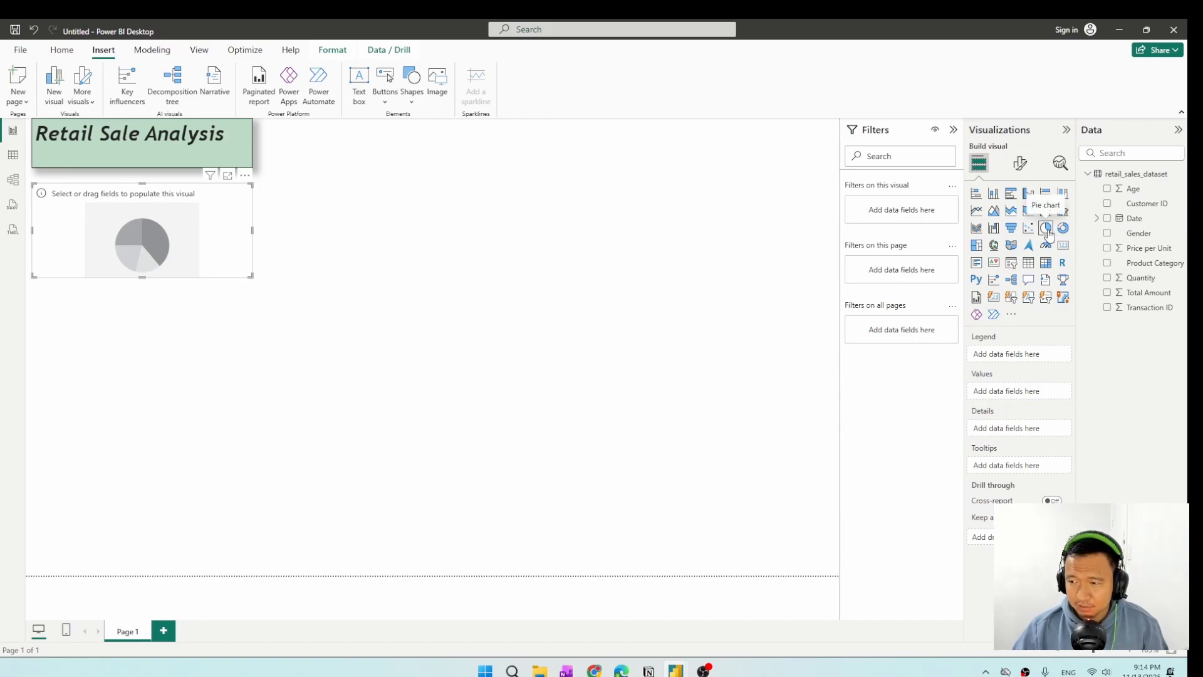
click(1107, 190)
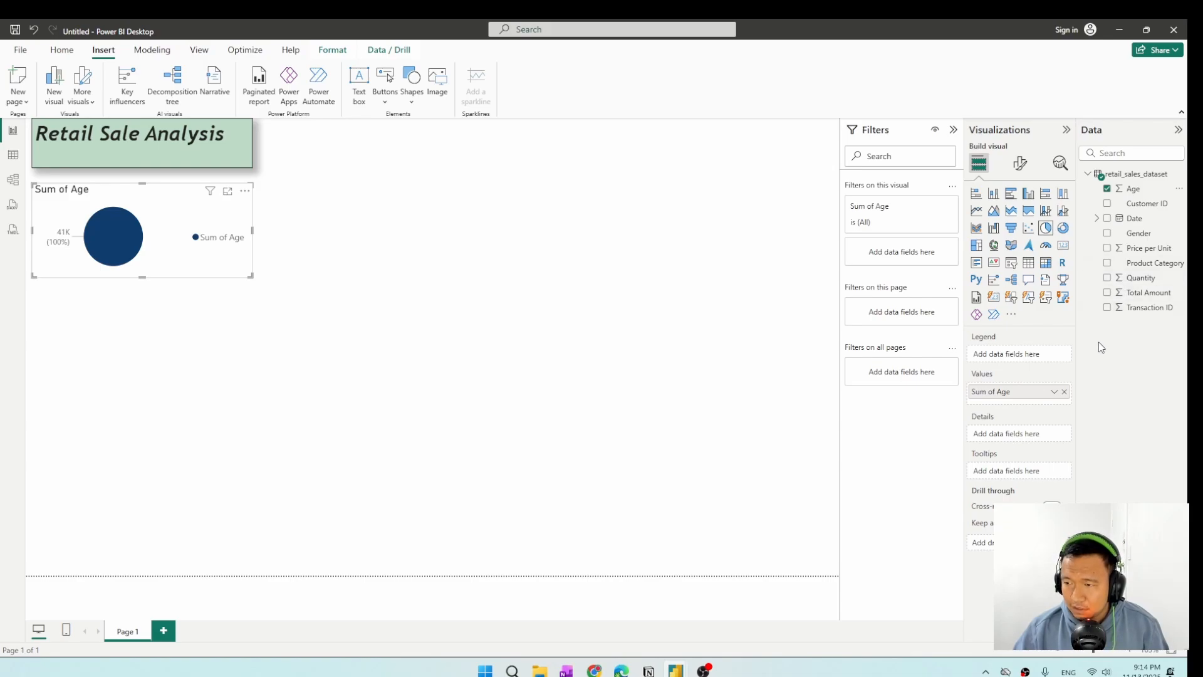
click(1108, 293)
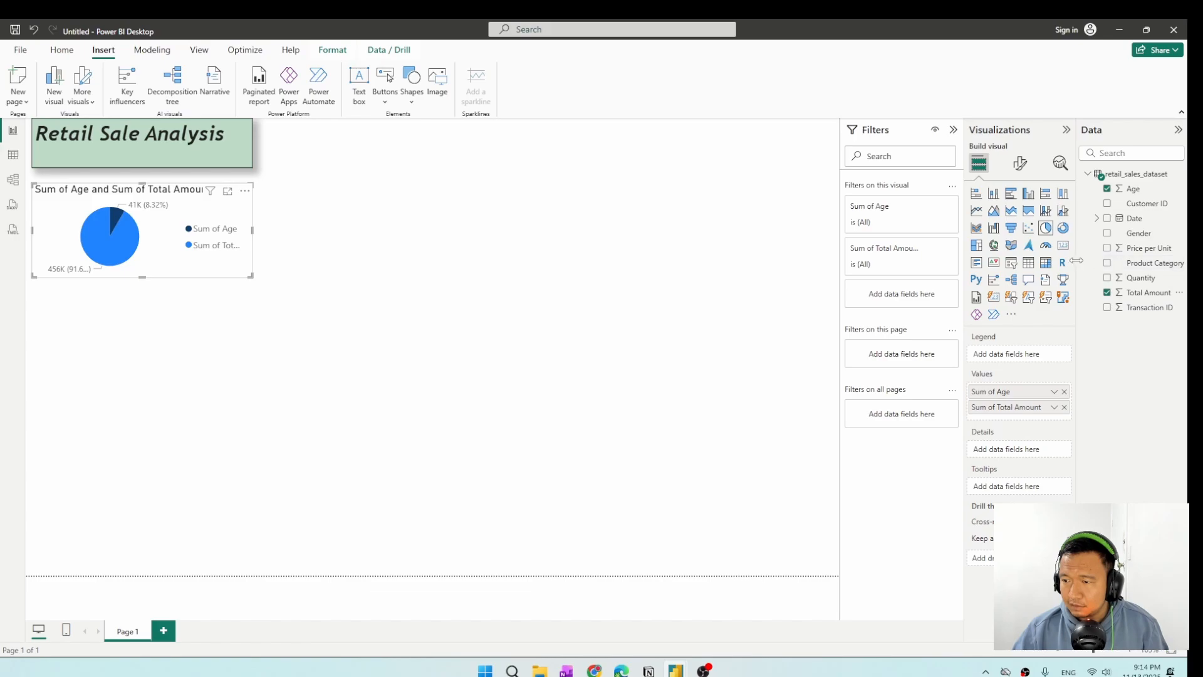
drag(1082, 266, 1045, 263)
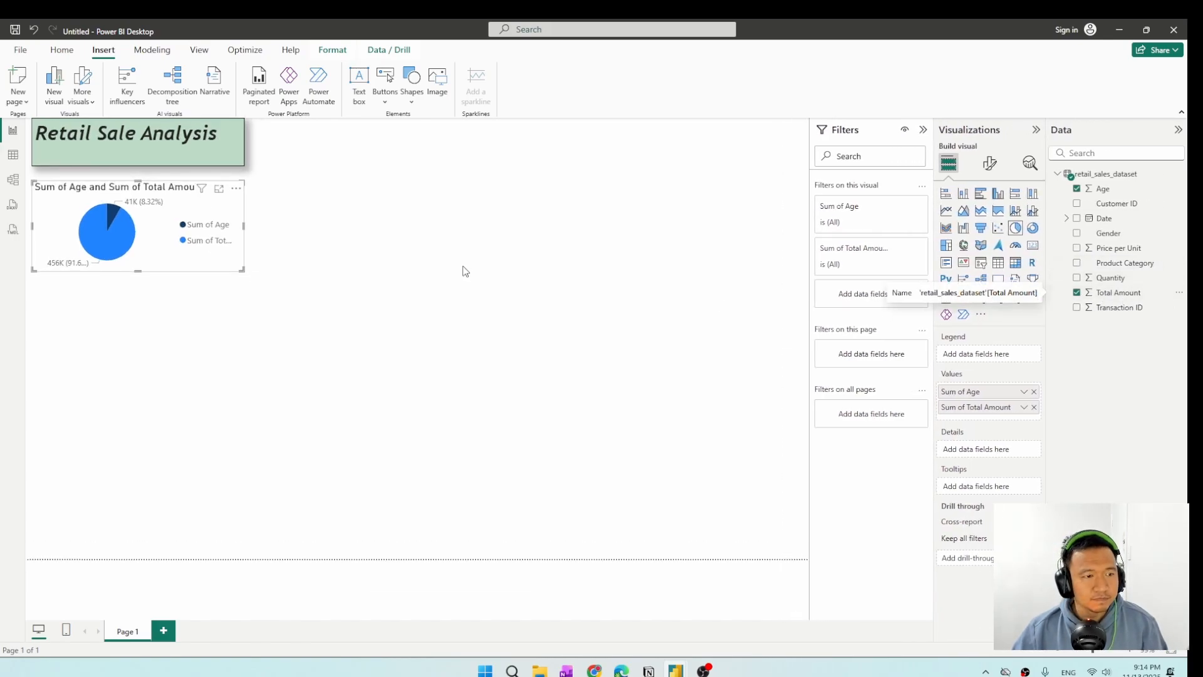
drag(241, 270, 268, 332)
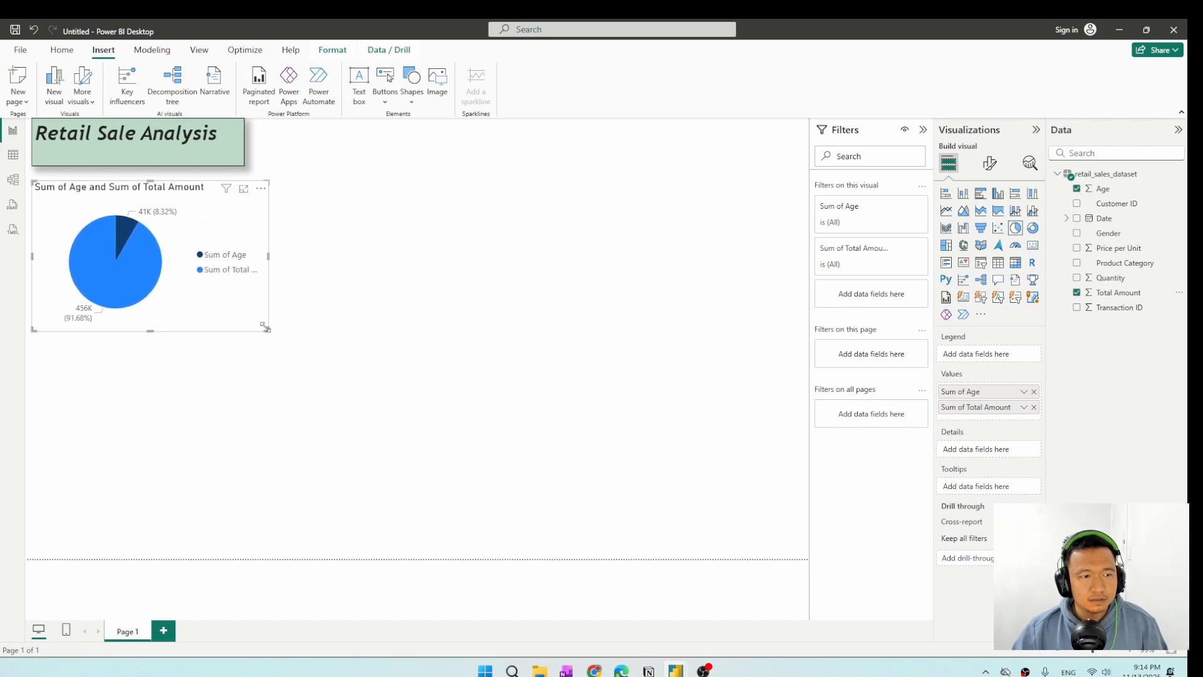
Open the pie chart's title settings and replace its Age field with Gender.
click(998, 168)
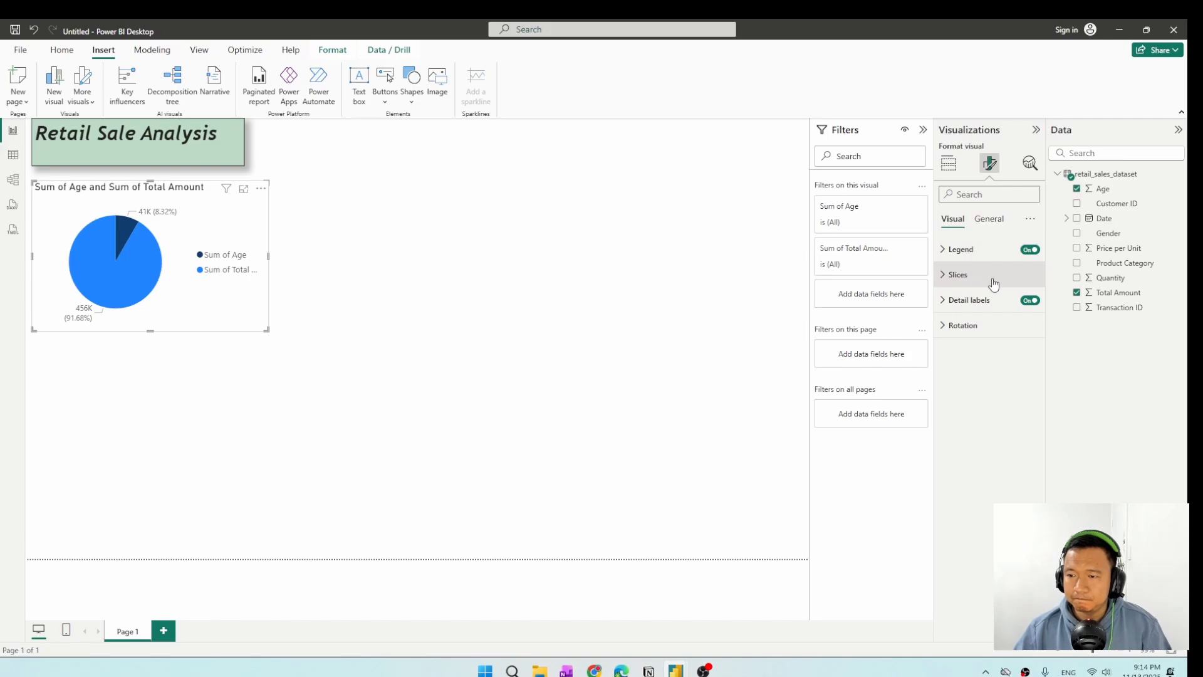
click(990, 223)
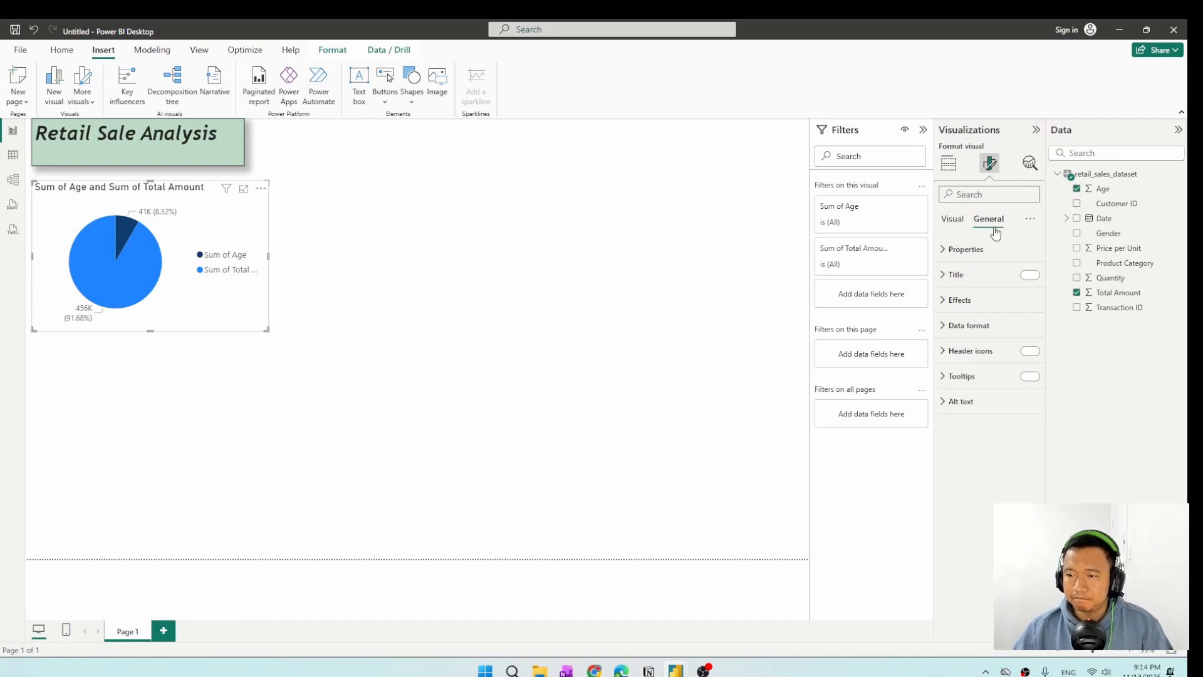
click(955, 274)
triple_click(985, 337)
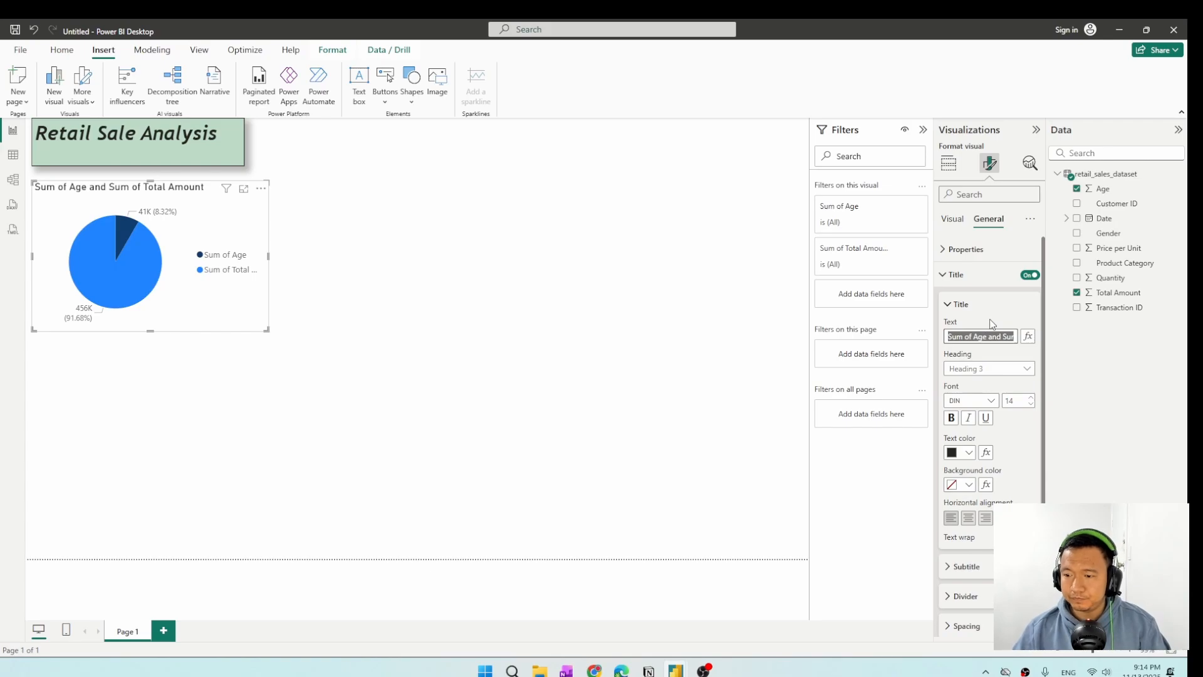
click(1077, 188)
click(1079, 234)
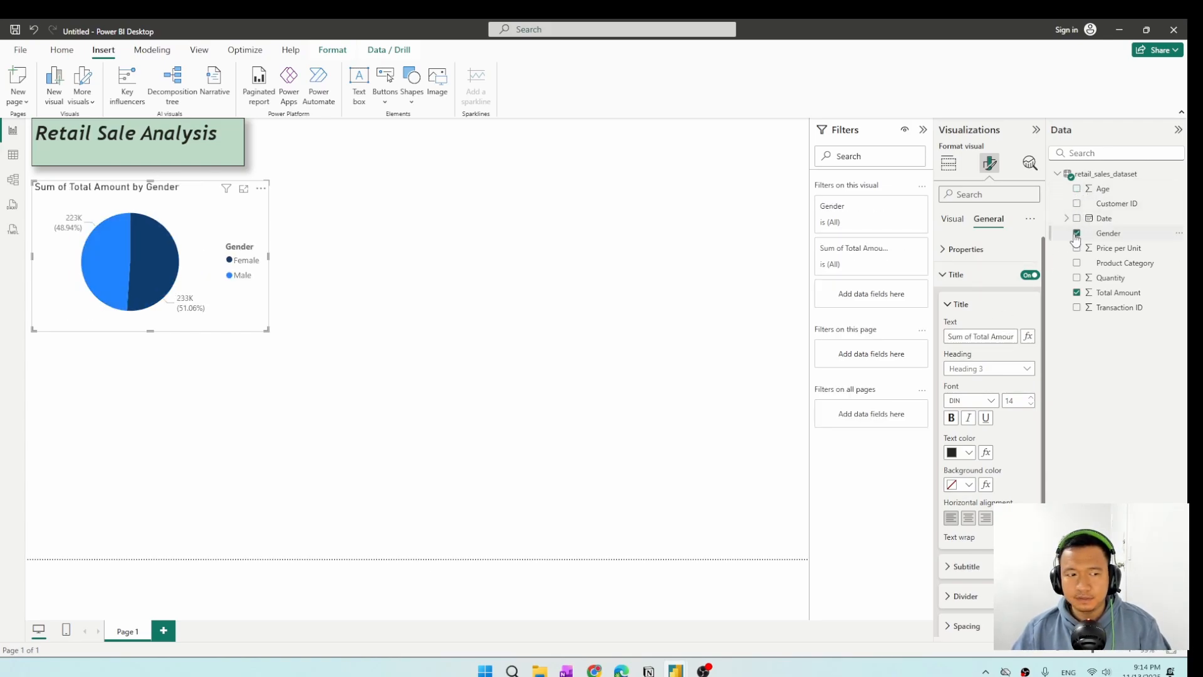
Set the pie chart's title text to "Total Sale Amount by Gender".
triple_click(988, 337)
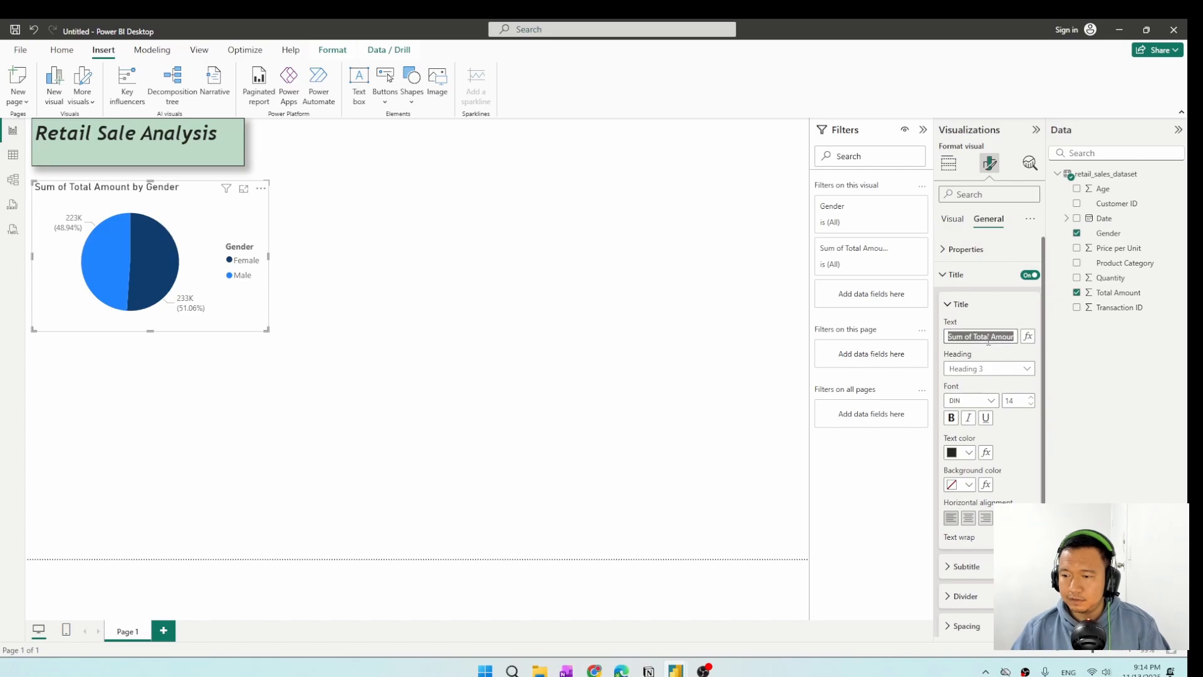
text(T)
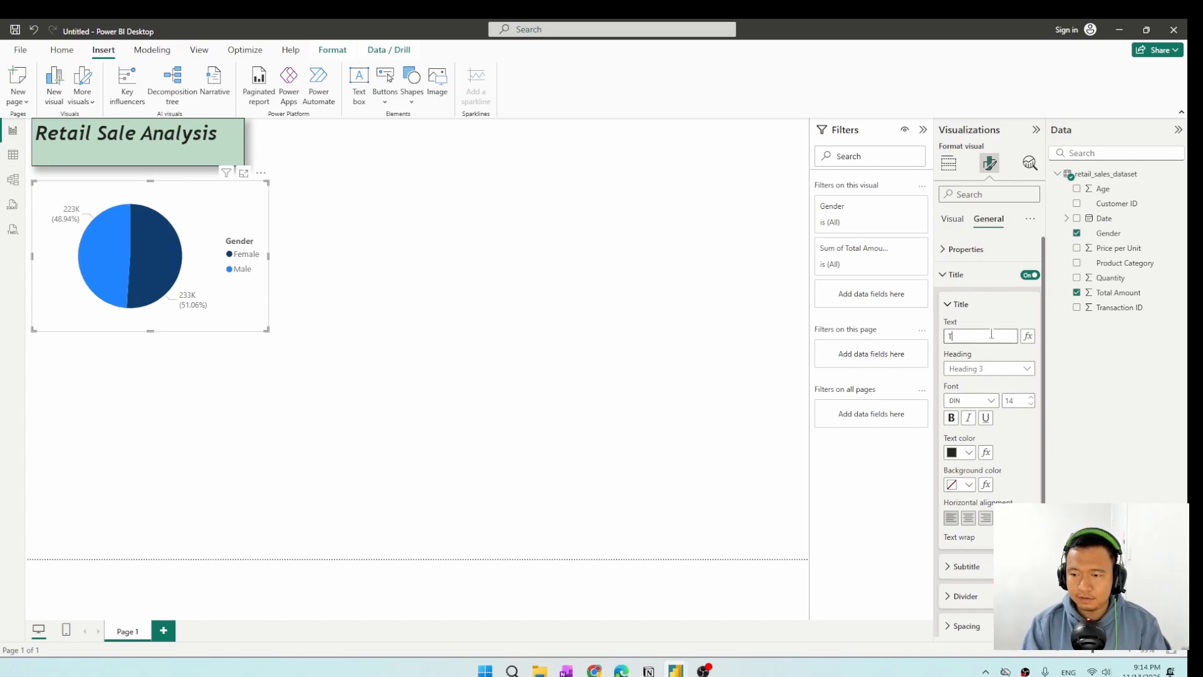
text(otal S)
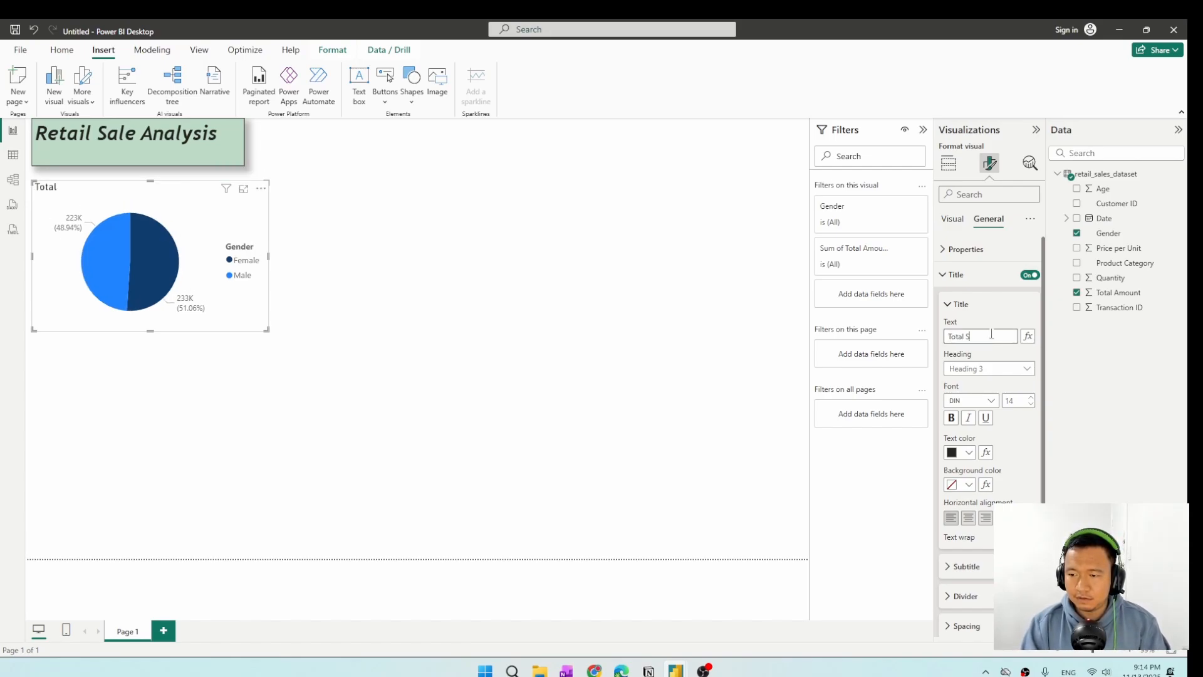
text(A)
key(BackSpace)
text(a)
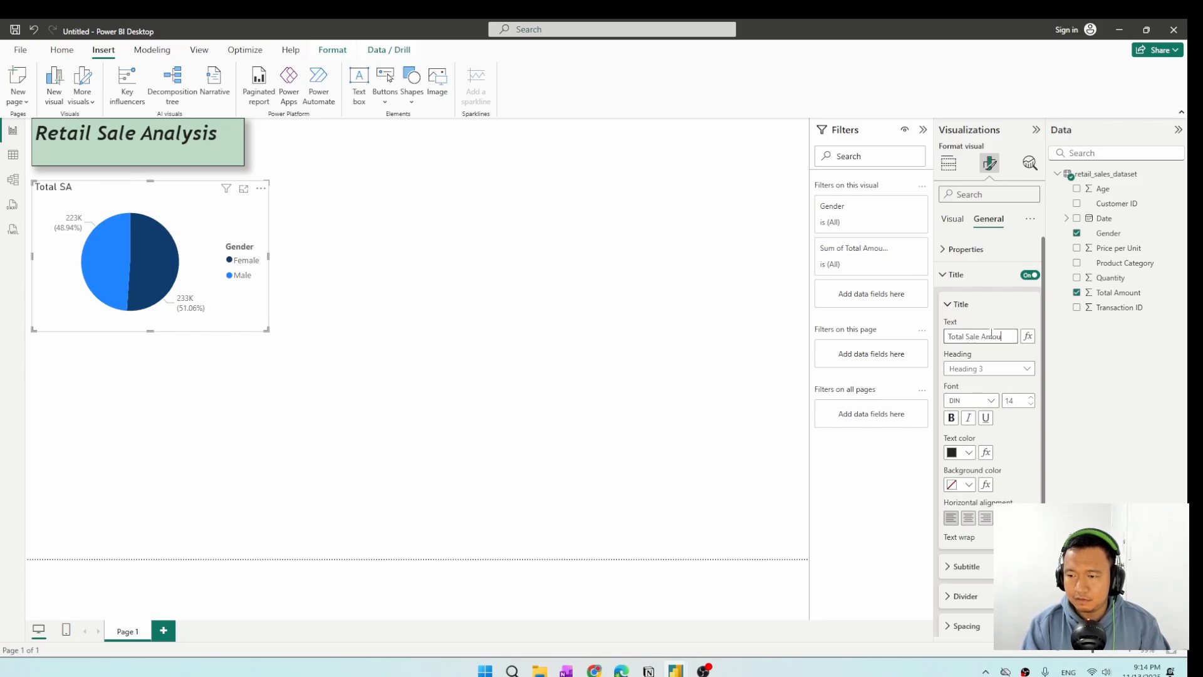
text(le Amount by G)
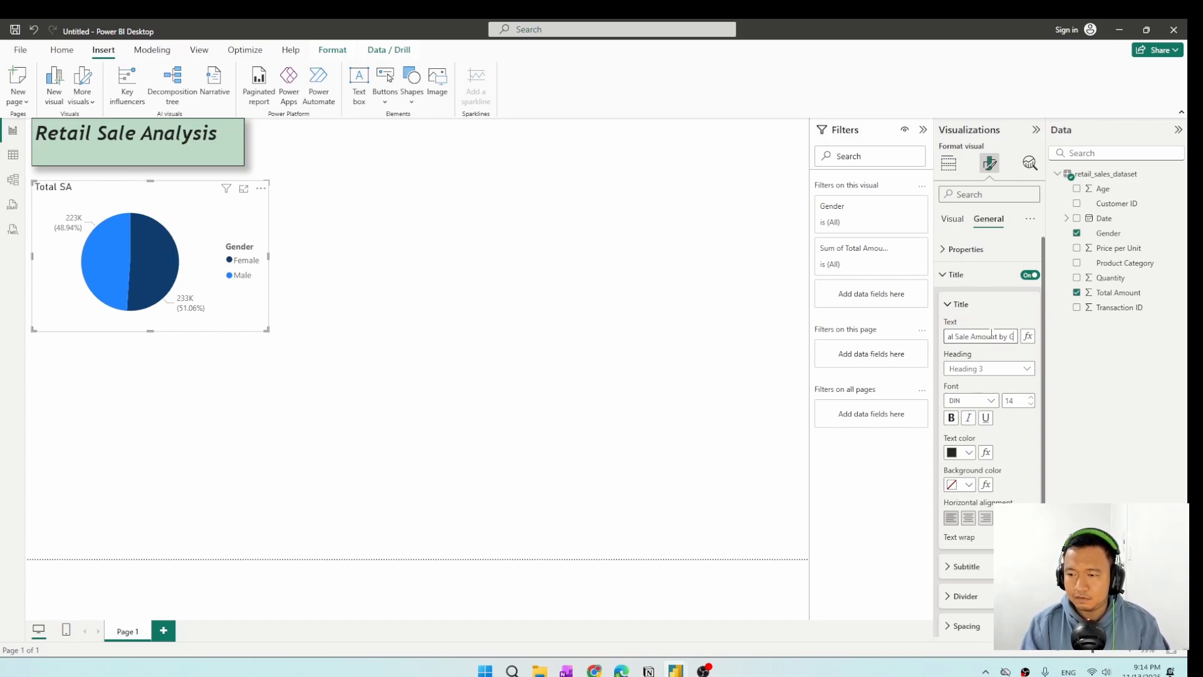
text(ender)
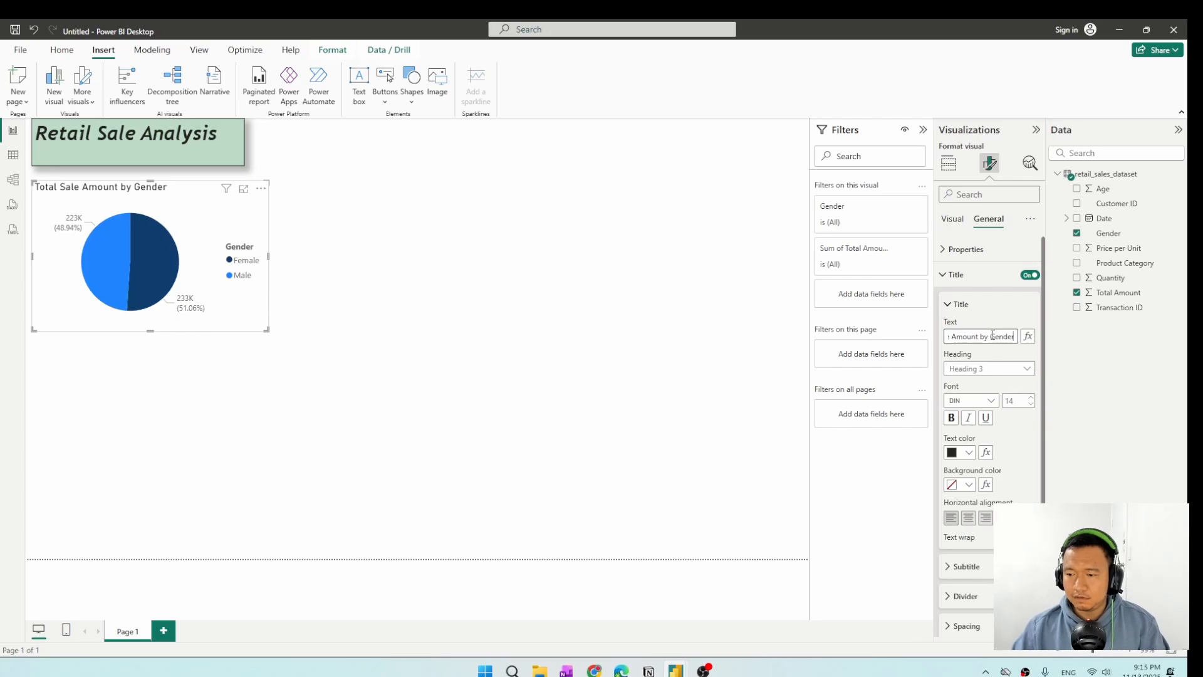
Make the pie chart's title bold, centre it horizontally and set its text colour to black.
click(951, 417)
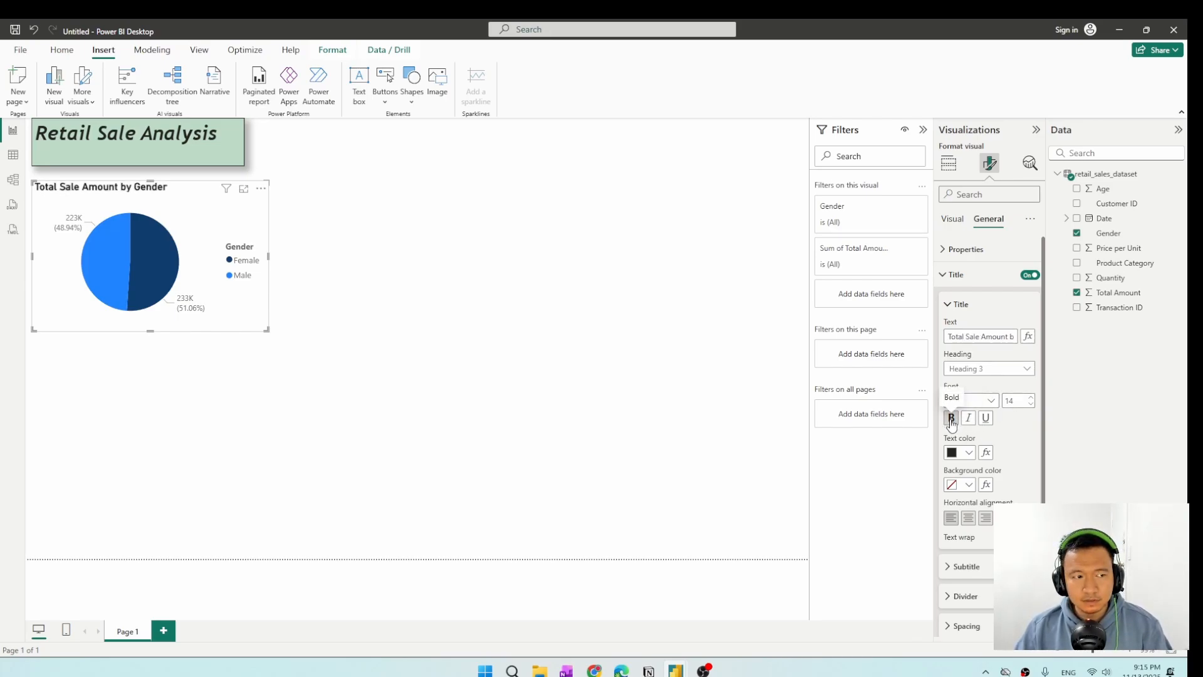
click(968, 519)
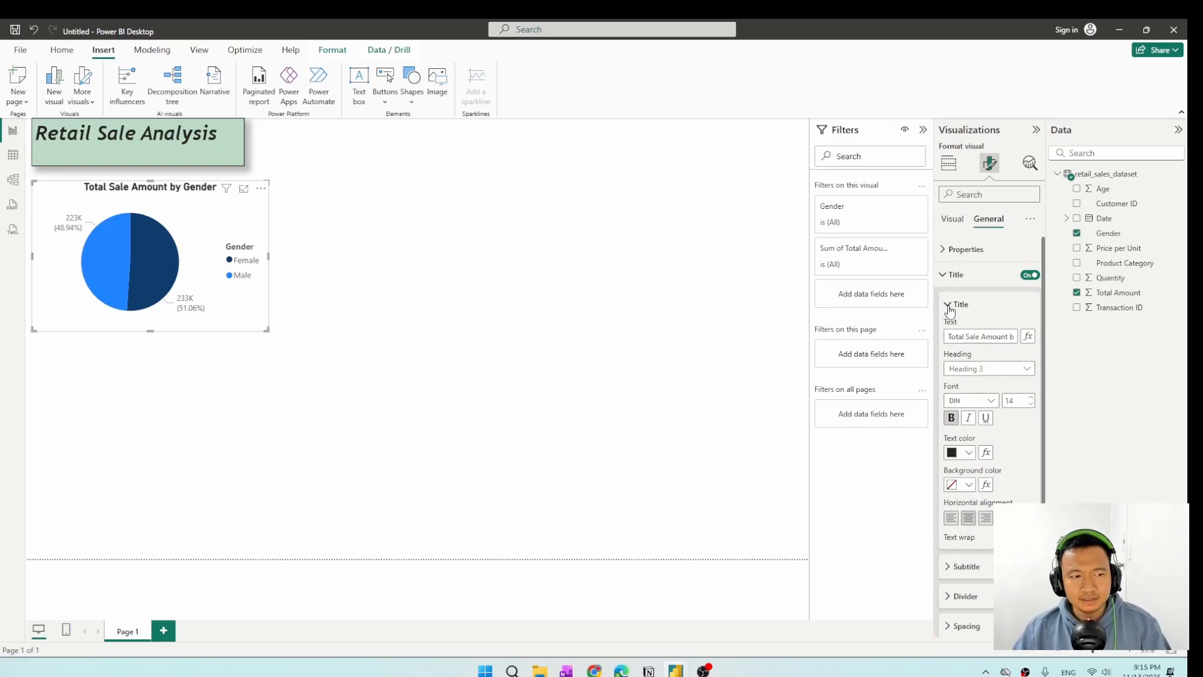
click(969, 452)
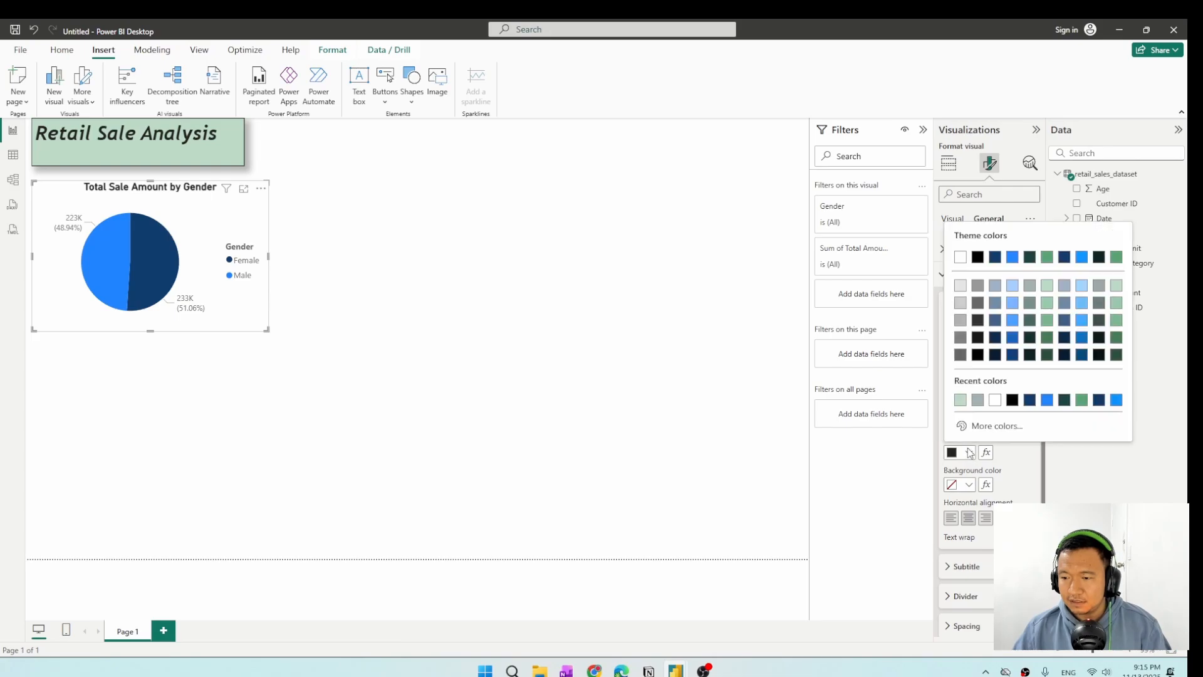
click(1012, 400)
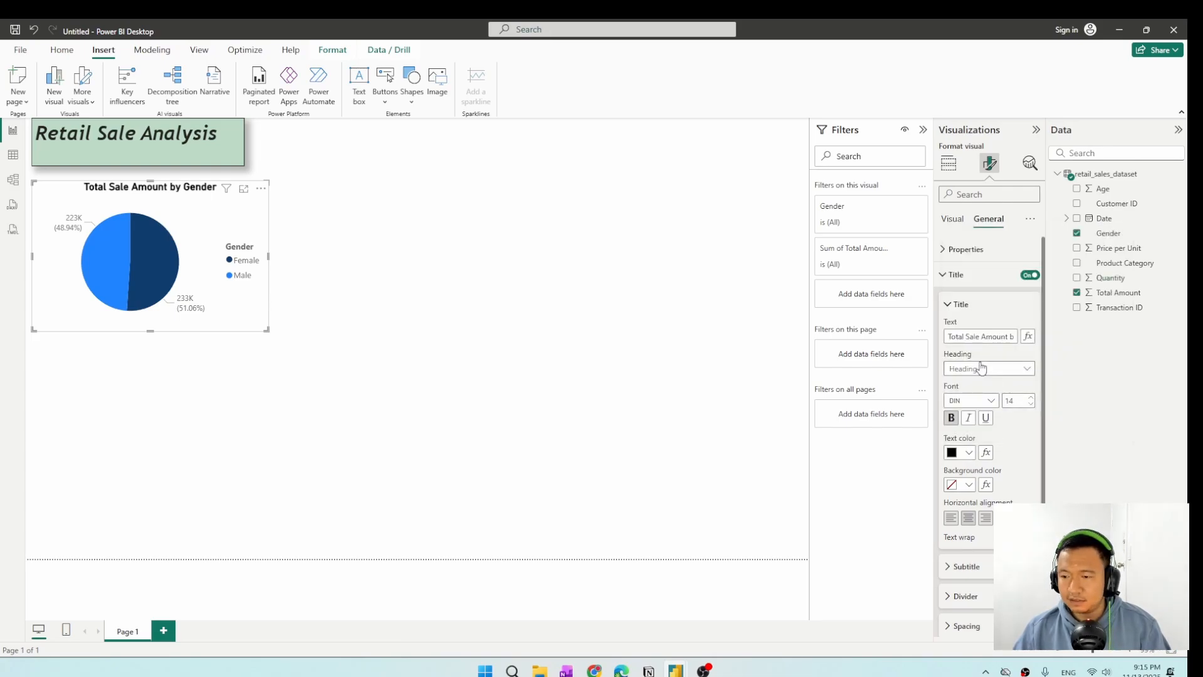
Turn on a visual border and a shadow for the pie chart.
scroll(1002, 457, down, 3)
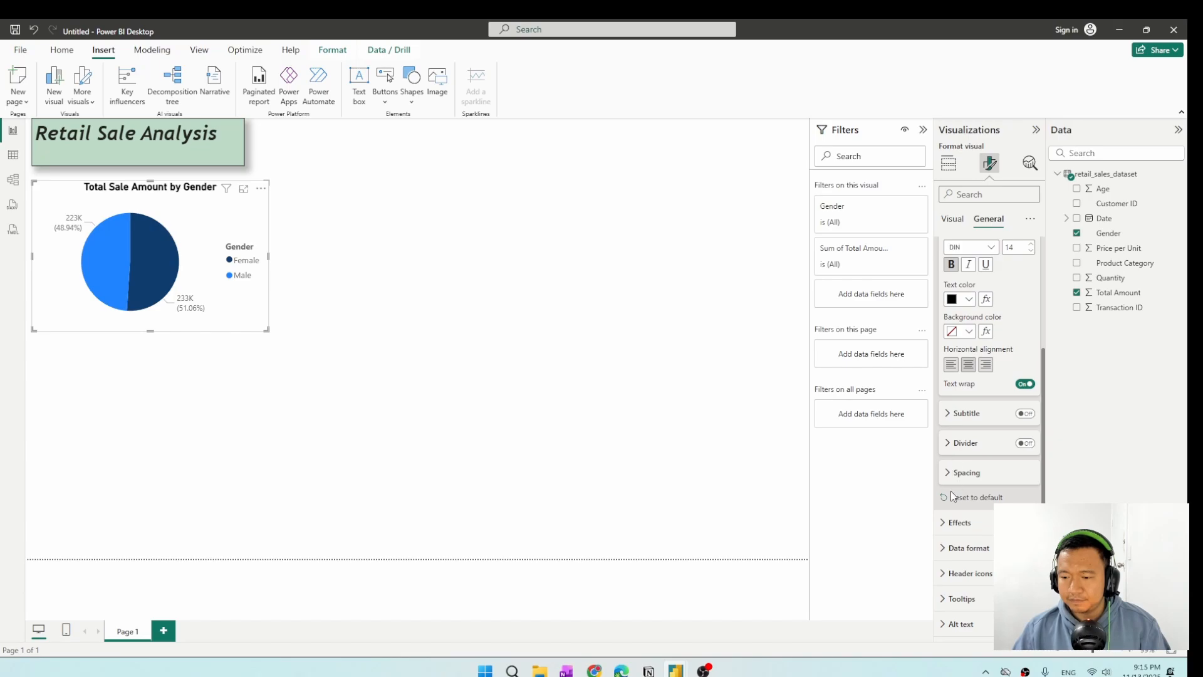
click(943, 523)
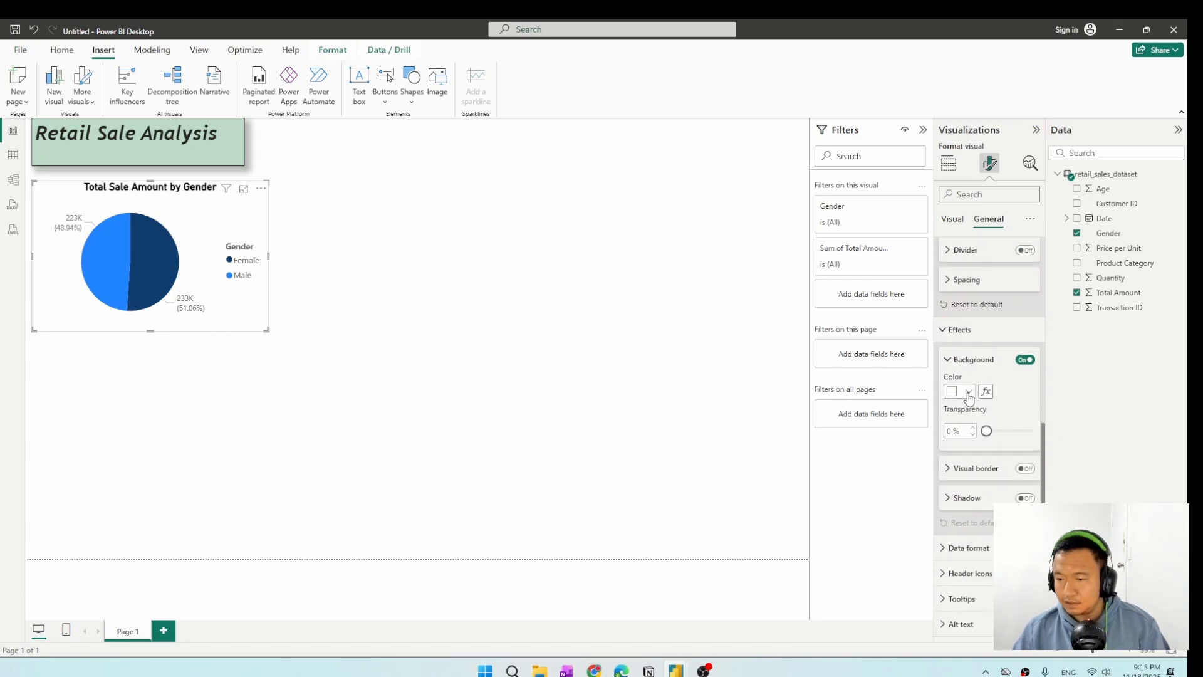
click(1025, 468)
click(1027, 498)
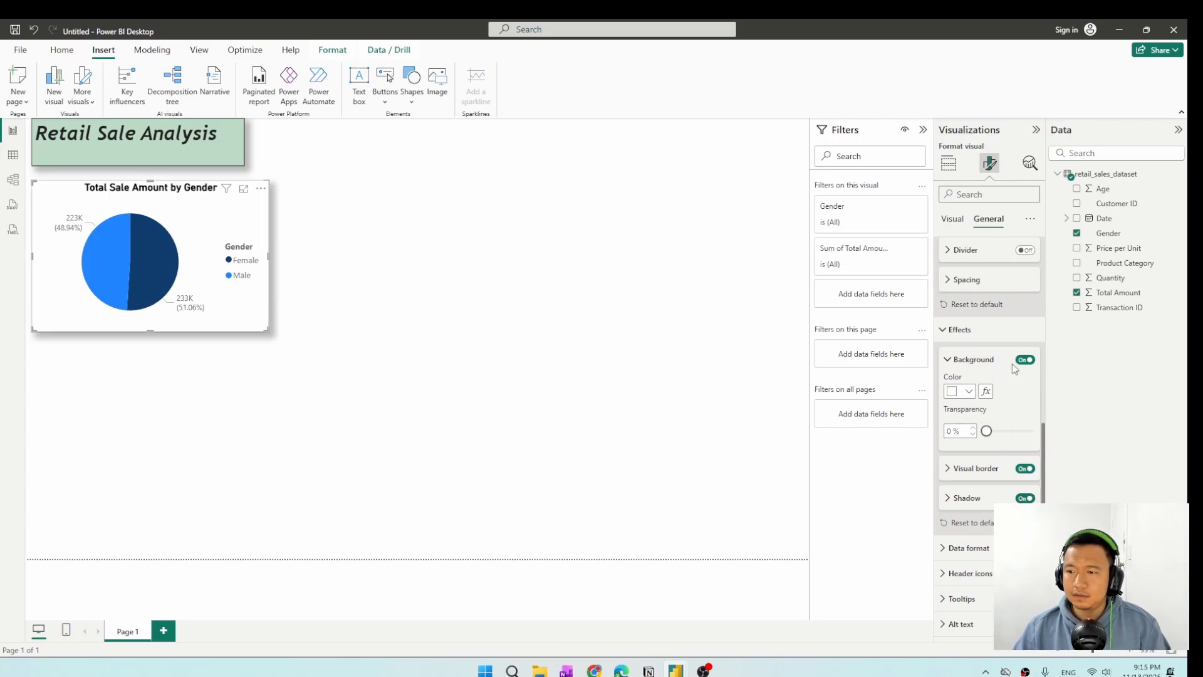
Set the font size of the pie chart's detail label values to 12.
scroll(1012, 363, up, 5)
click(950, 223)
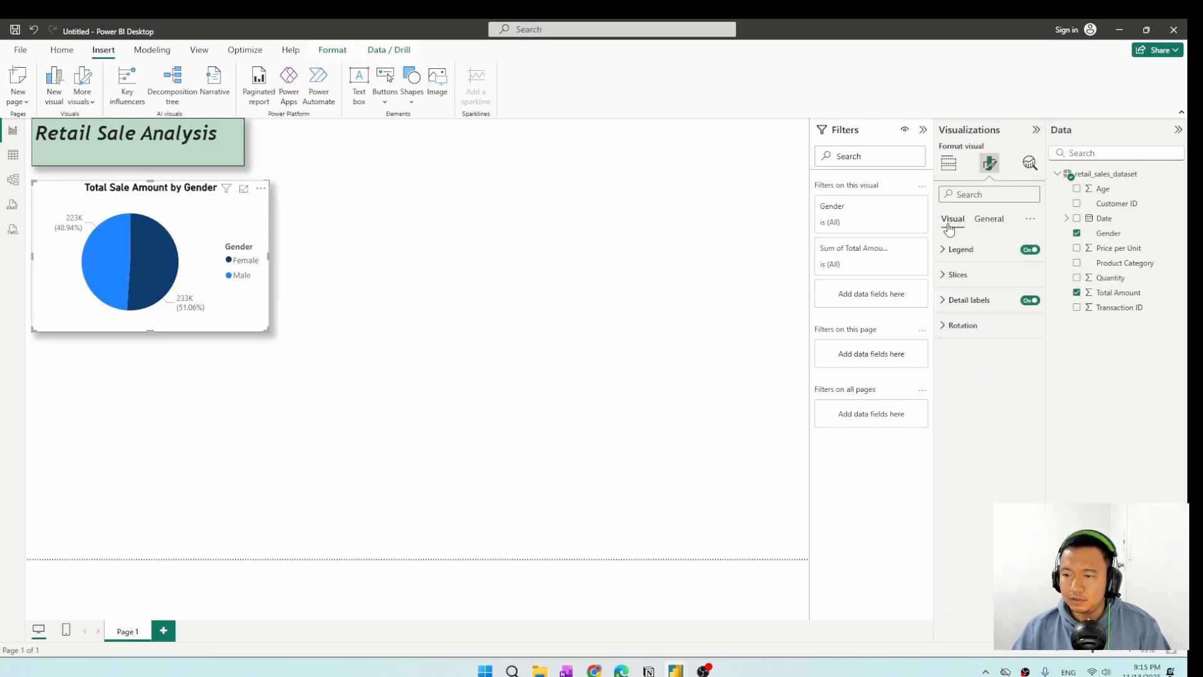
click(958, 252)
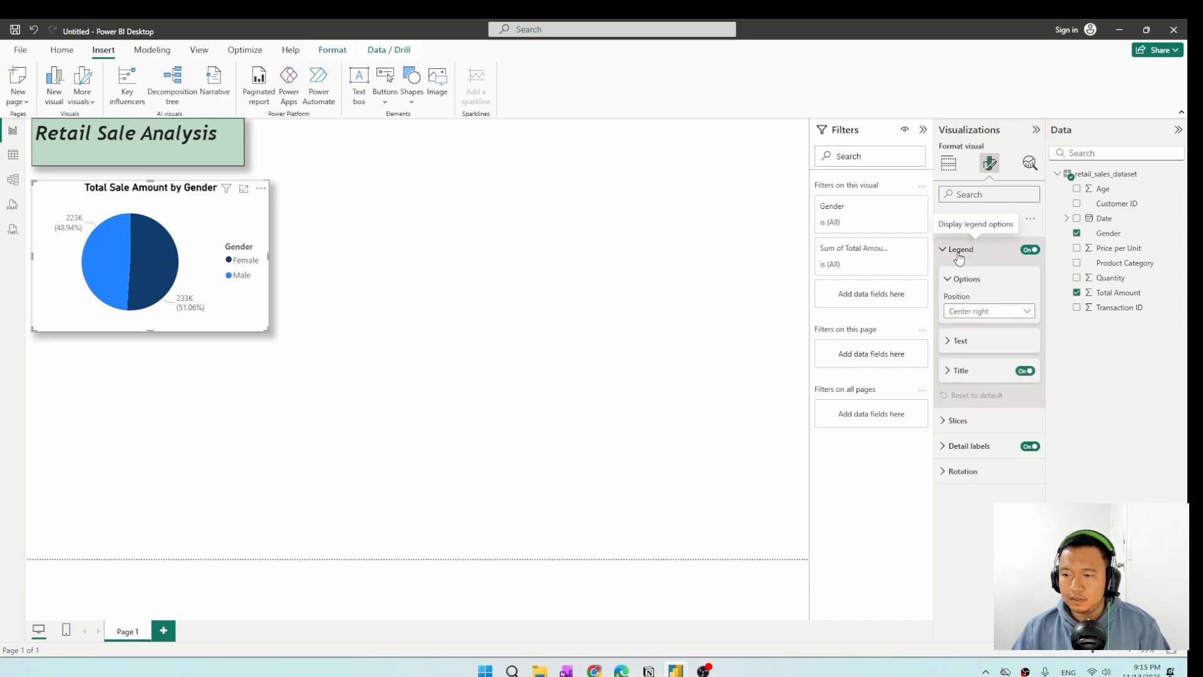
click(970, 374)
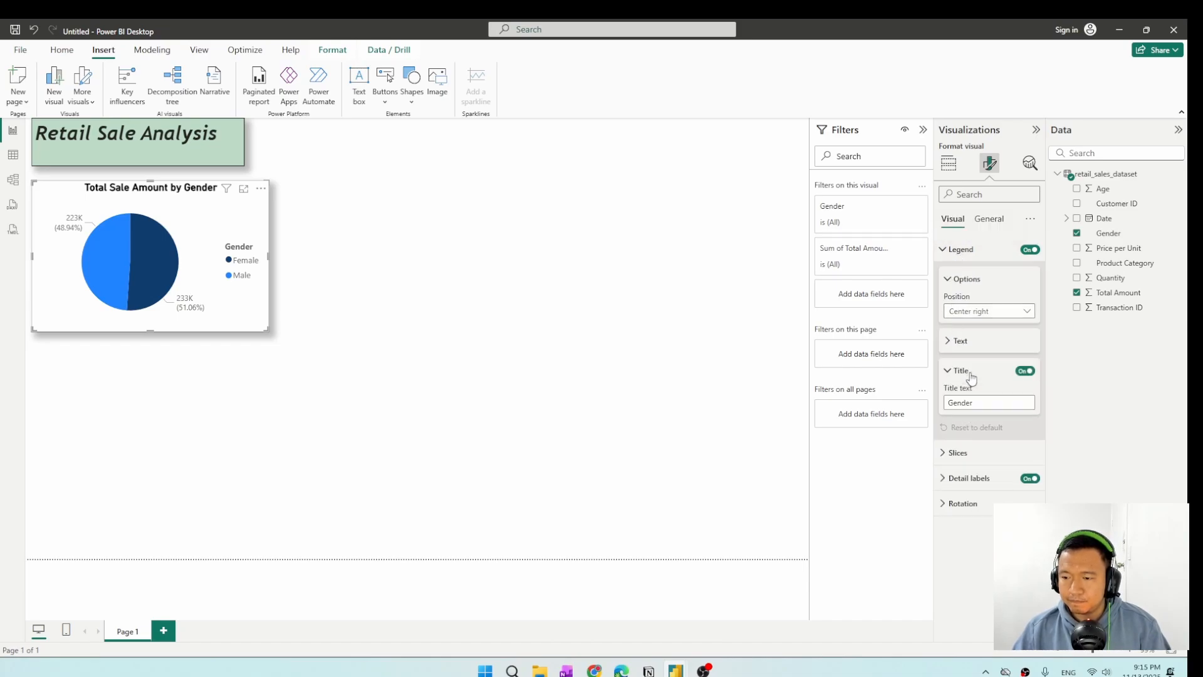
click(970, 375)
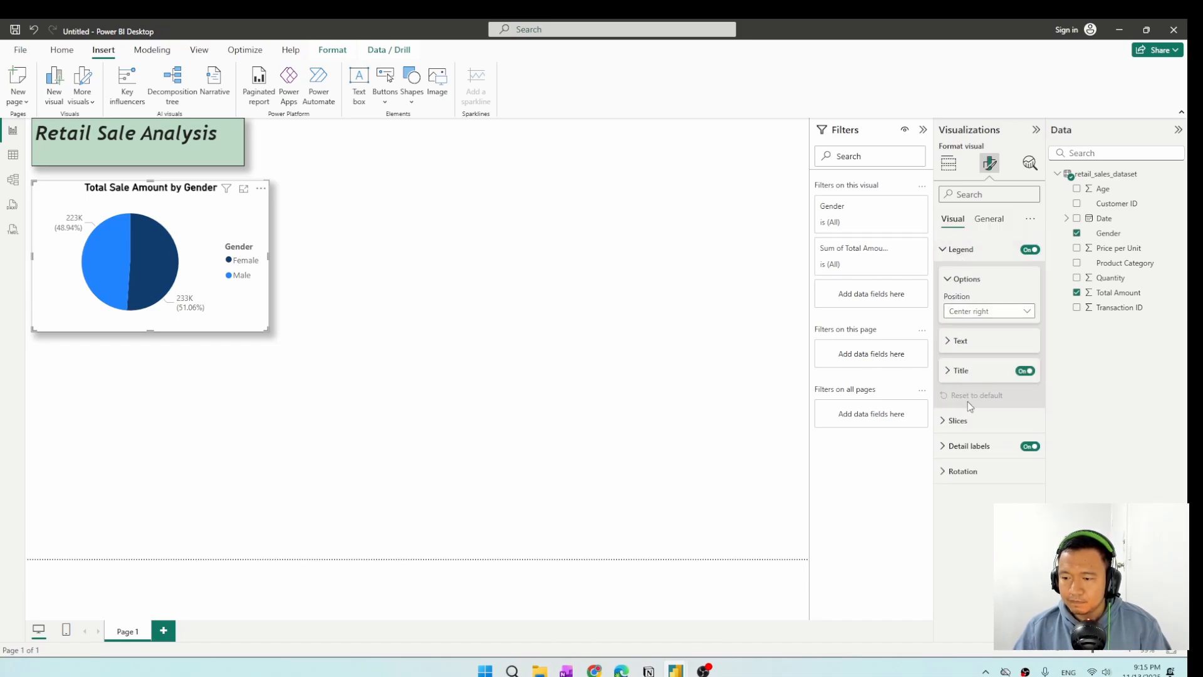
click(970, 449)
scroll(971, 476, down, 1)
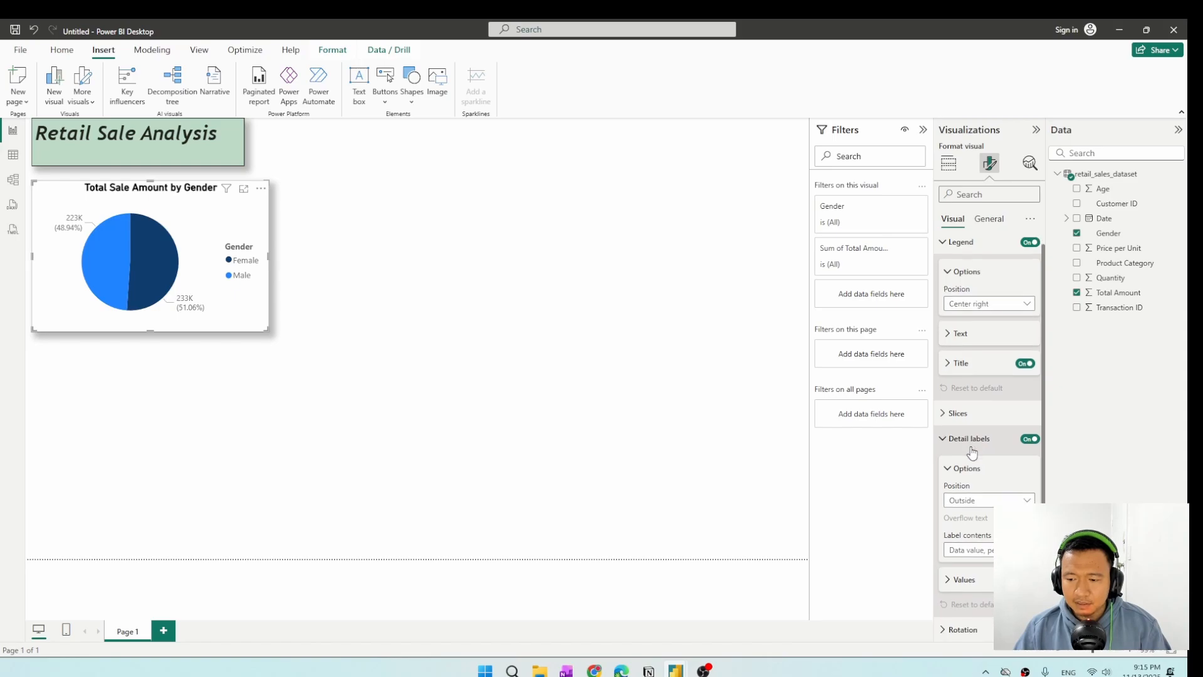
click(965, 575)
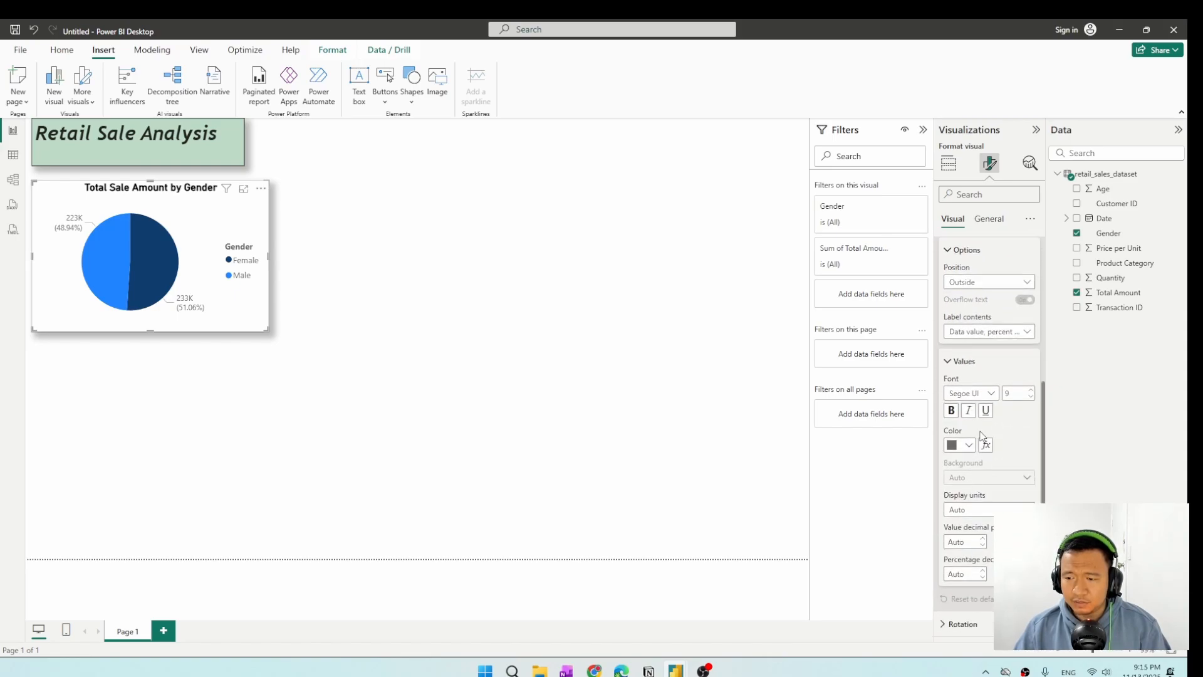
click(1031, 390)
click(1031, 390)
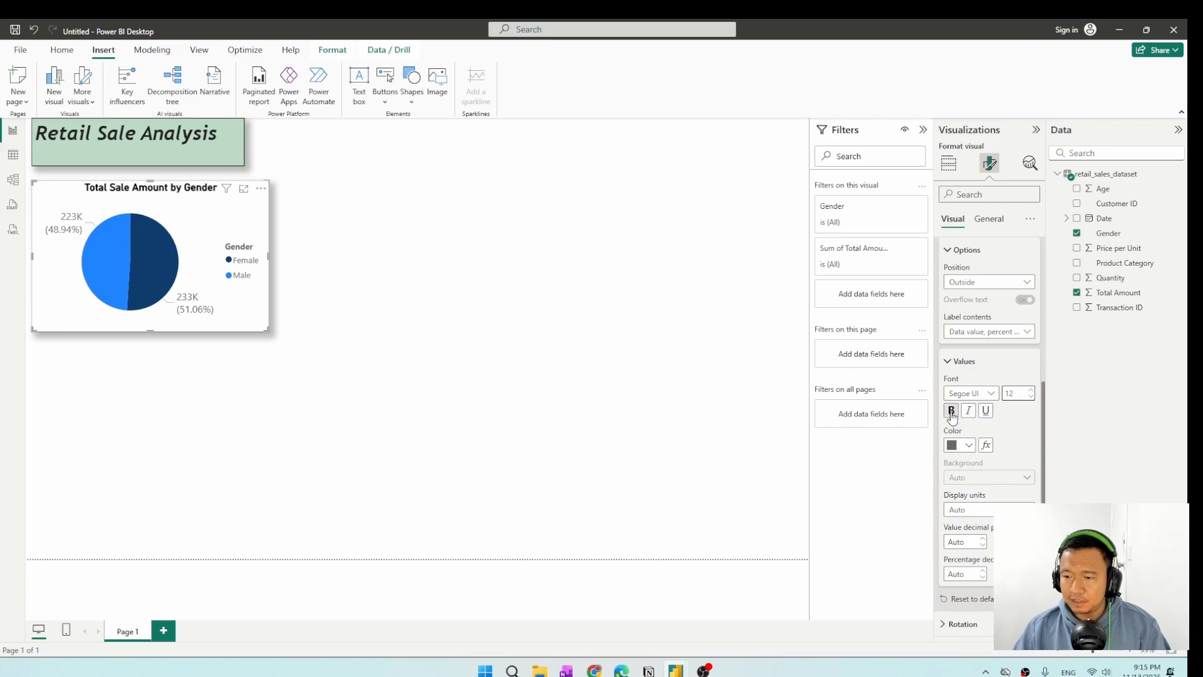
Make the detail label values bold and italic and set their colour to black.
click(951, 411)
click(966, 413)
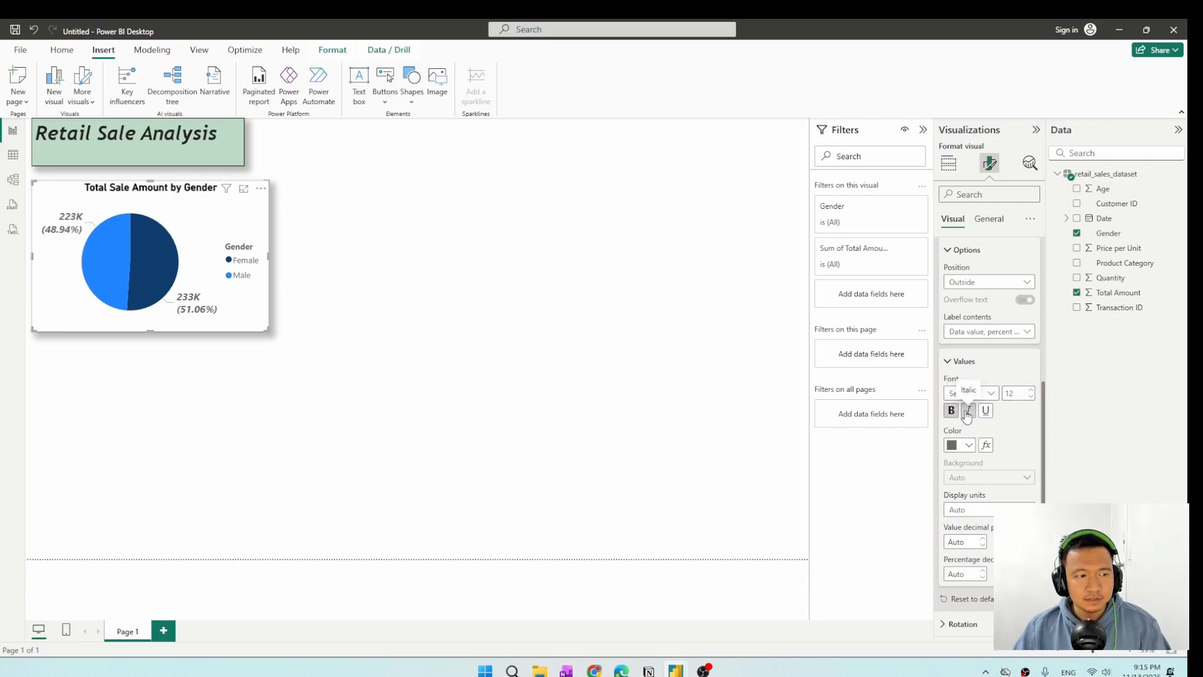
click(969, 445)
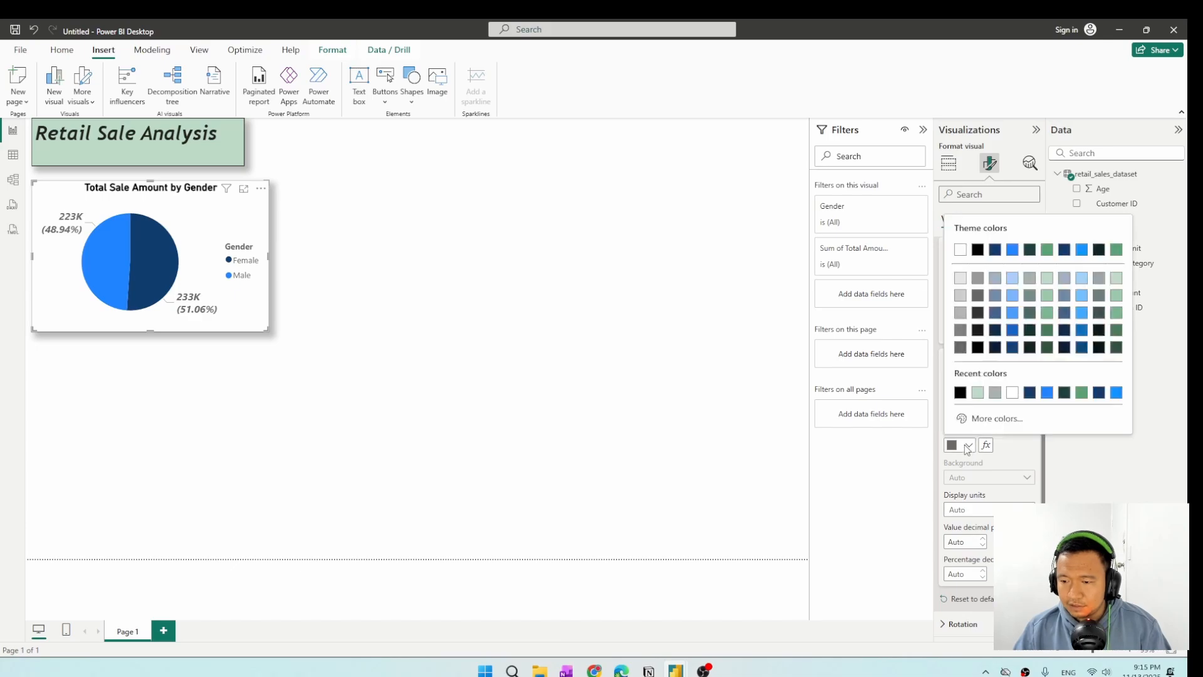
click(960, 393)
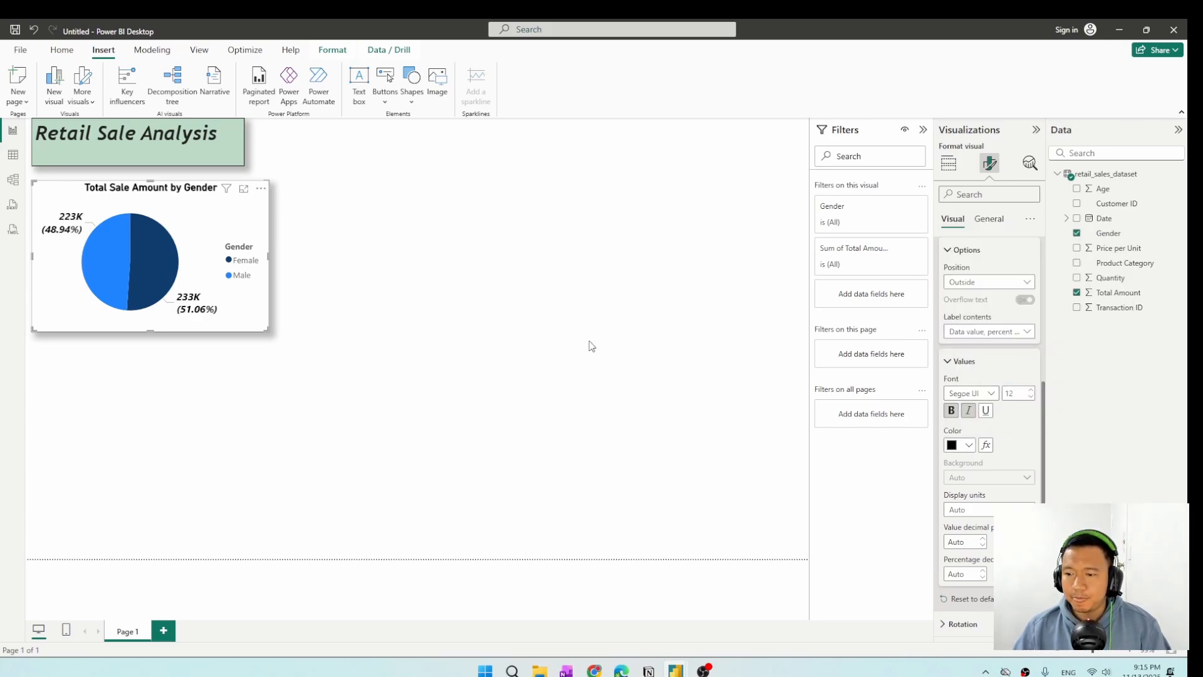
Collapse the detail label settings and set the pie chart's legend text colour to black.
scroll(953, 311, up, 2)
scroll(953, 312, up, 3)
click(950, 279)
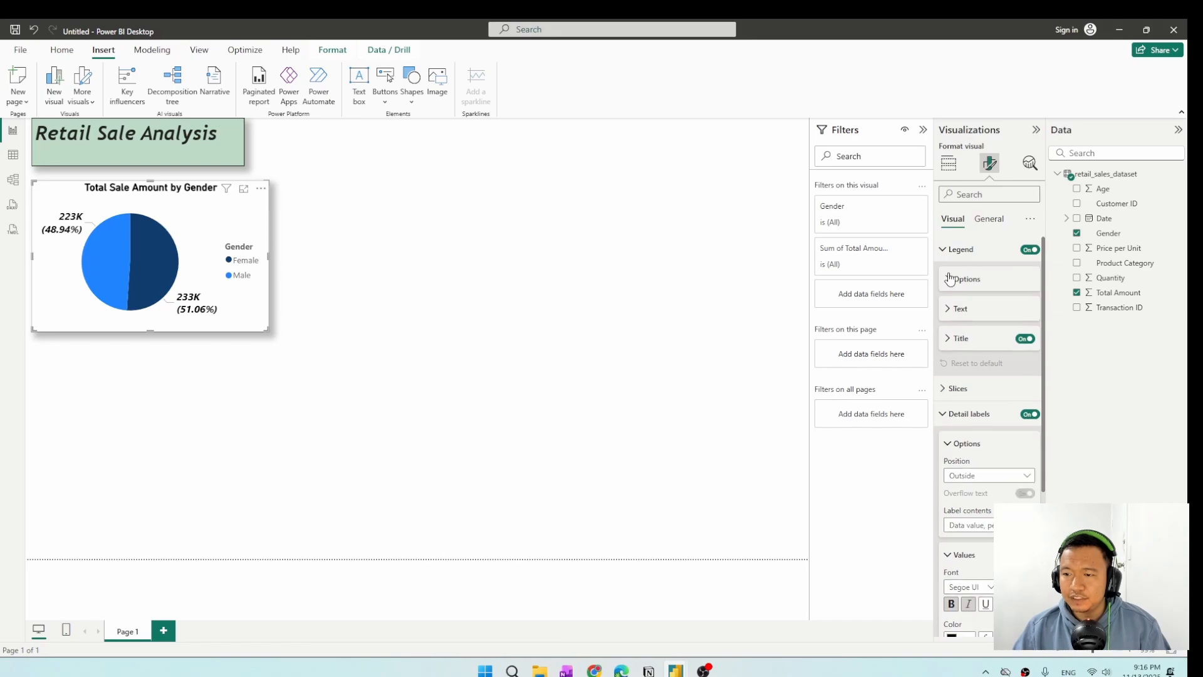
click(944, 250)
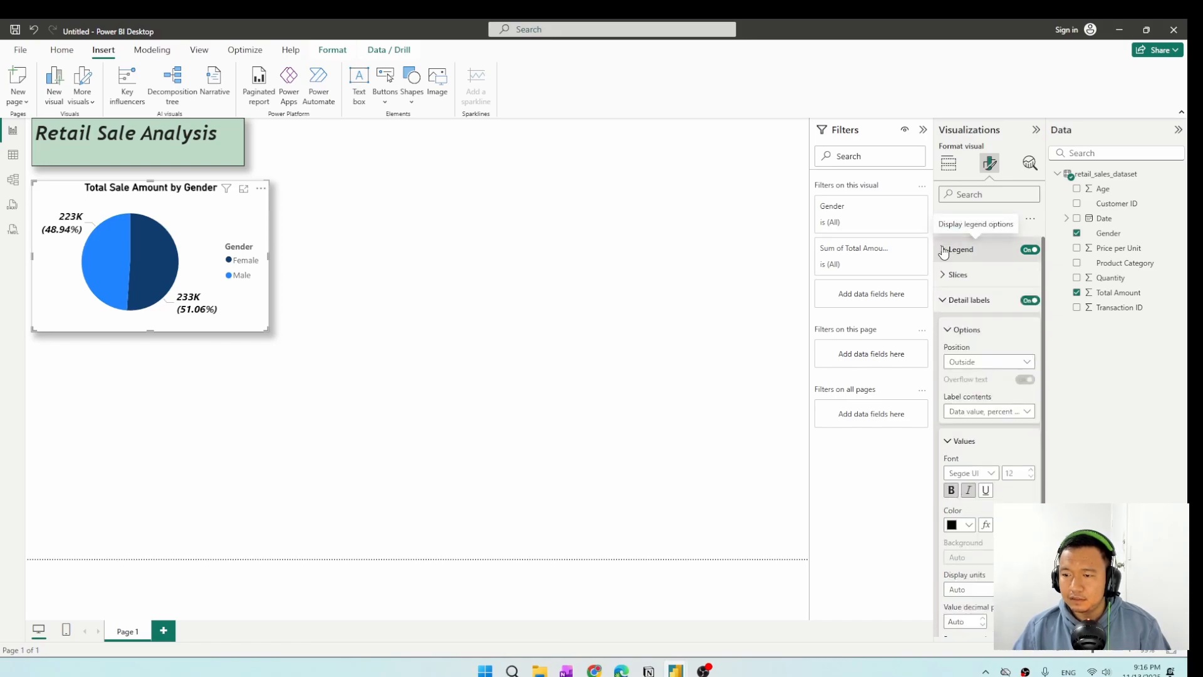
click(944, 300)
click(944, 249)
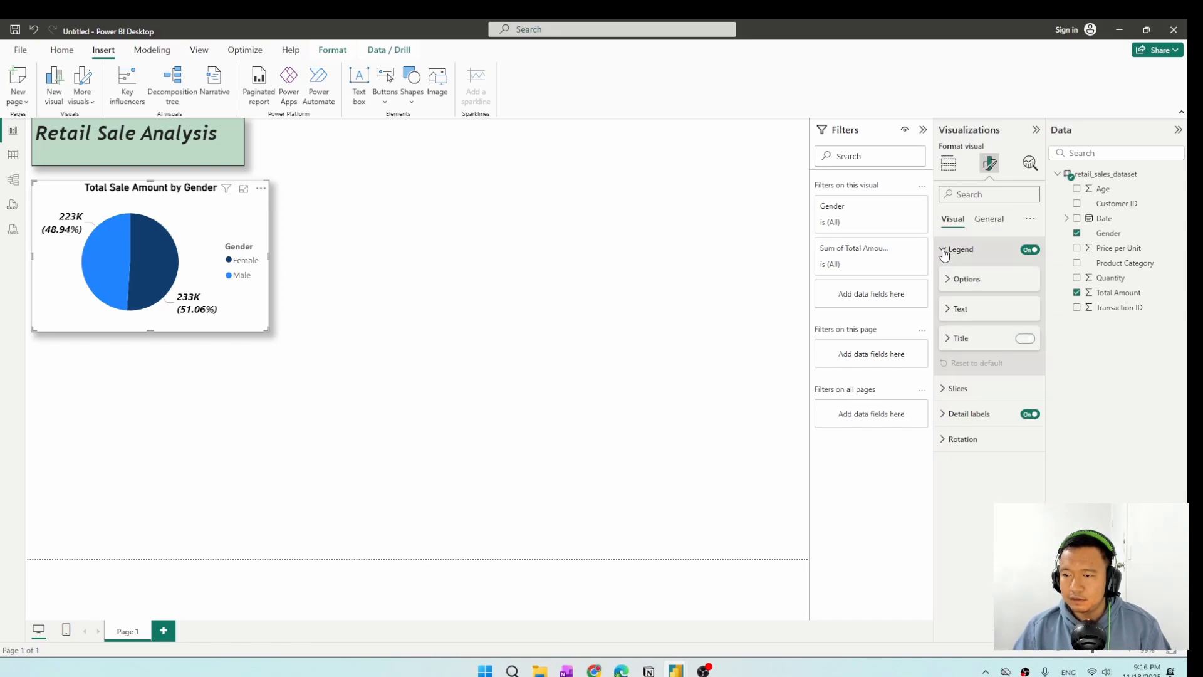
click(954, 339)
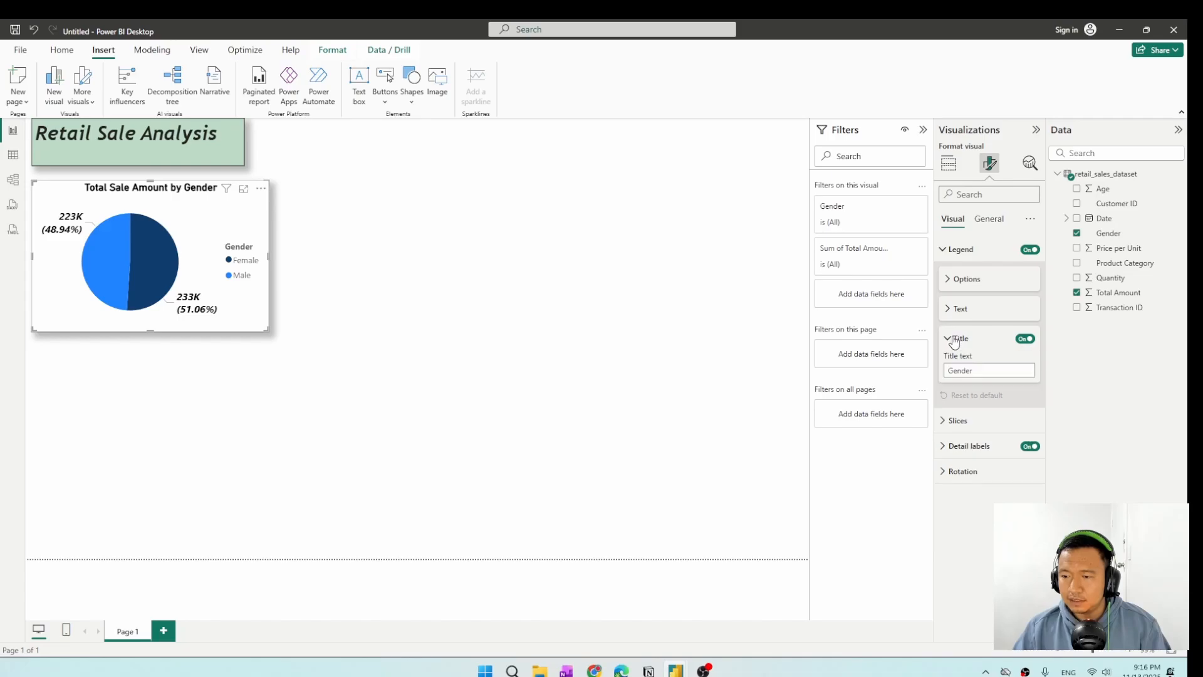
click(954, 340)
click(953, 309)
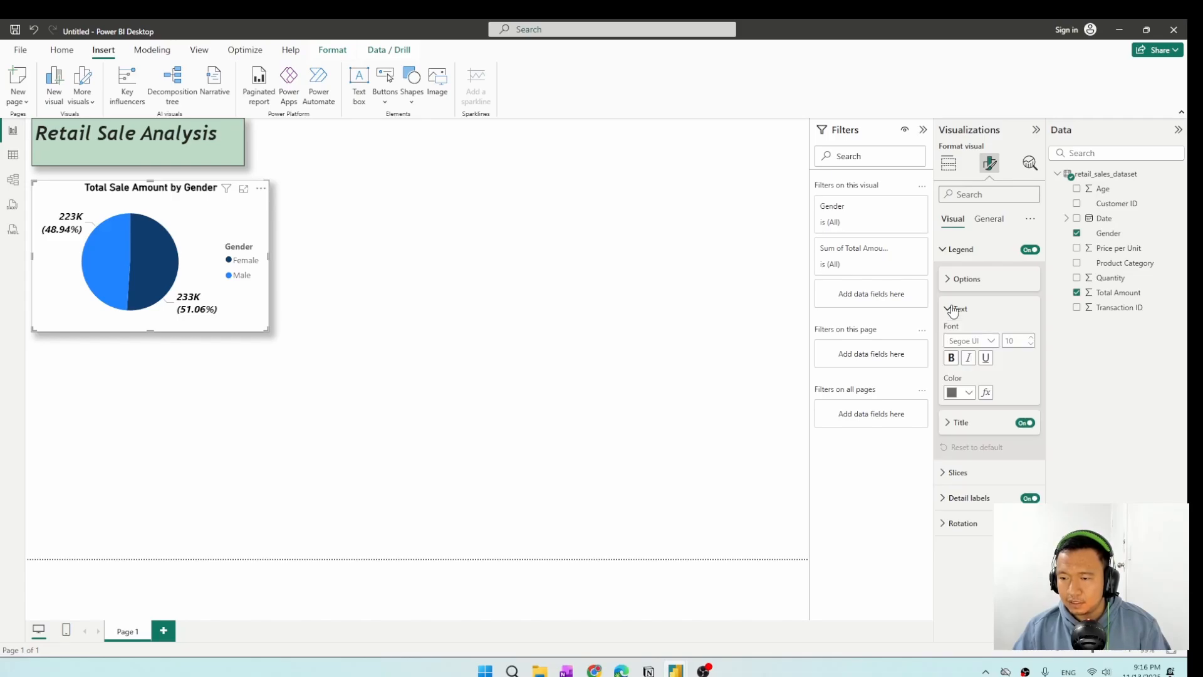
click(969, 393)
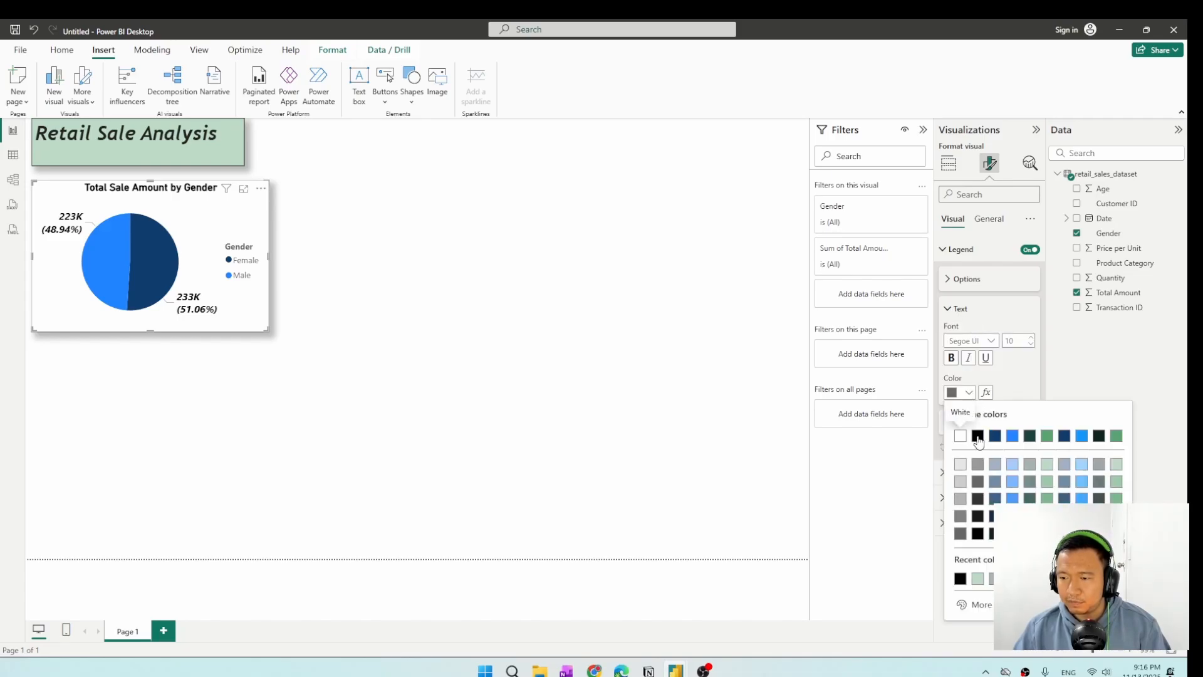
click(977, 437)
Set the legend text to Trebuchet MS at size 12 and nudge the pie chart slightly closer to the heading.
click(988, 341)
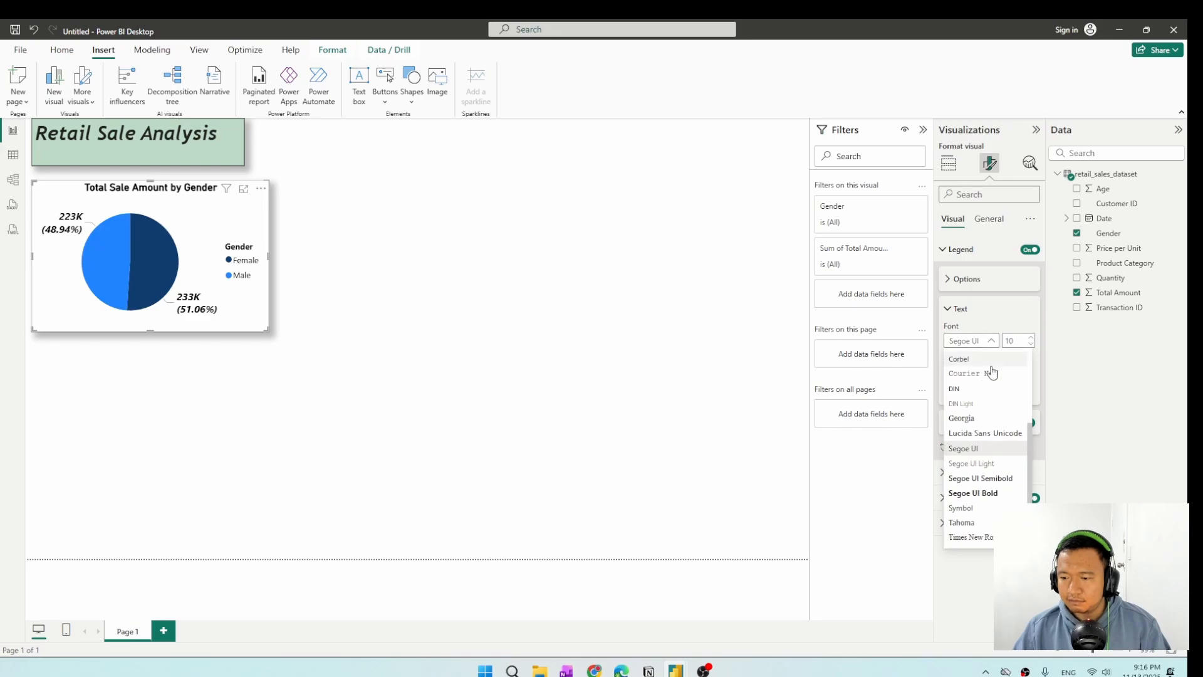
scroll(992, 407, down, 2)
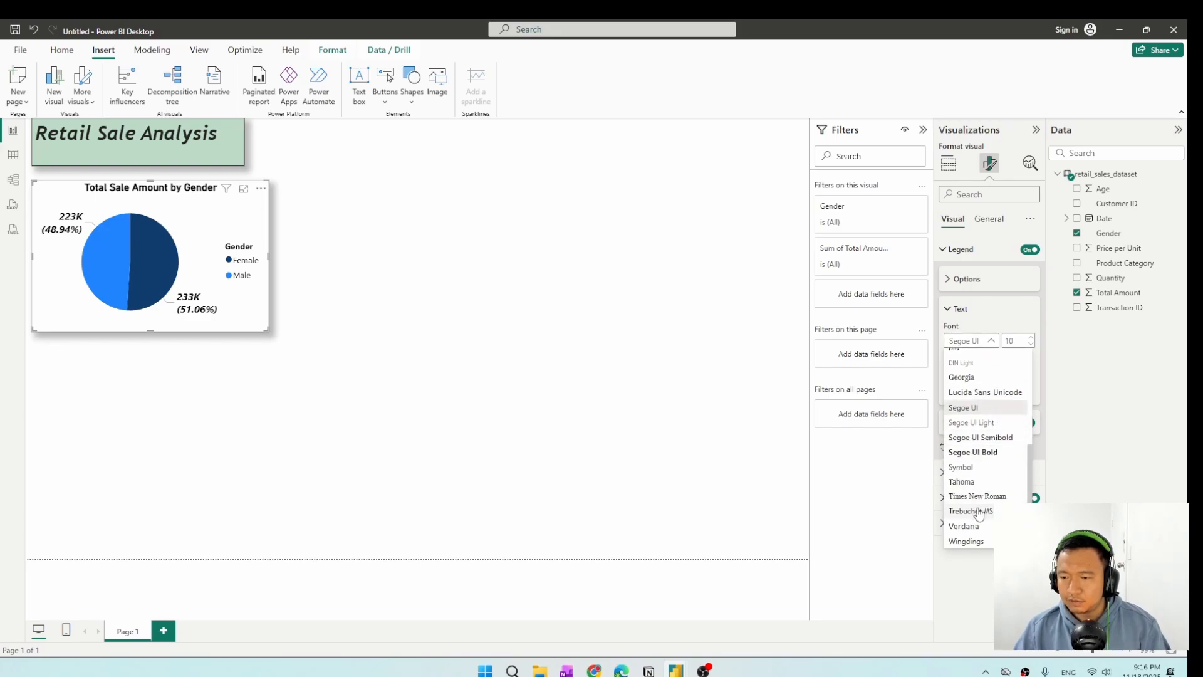
click(979, 511)
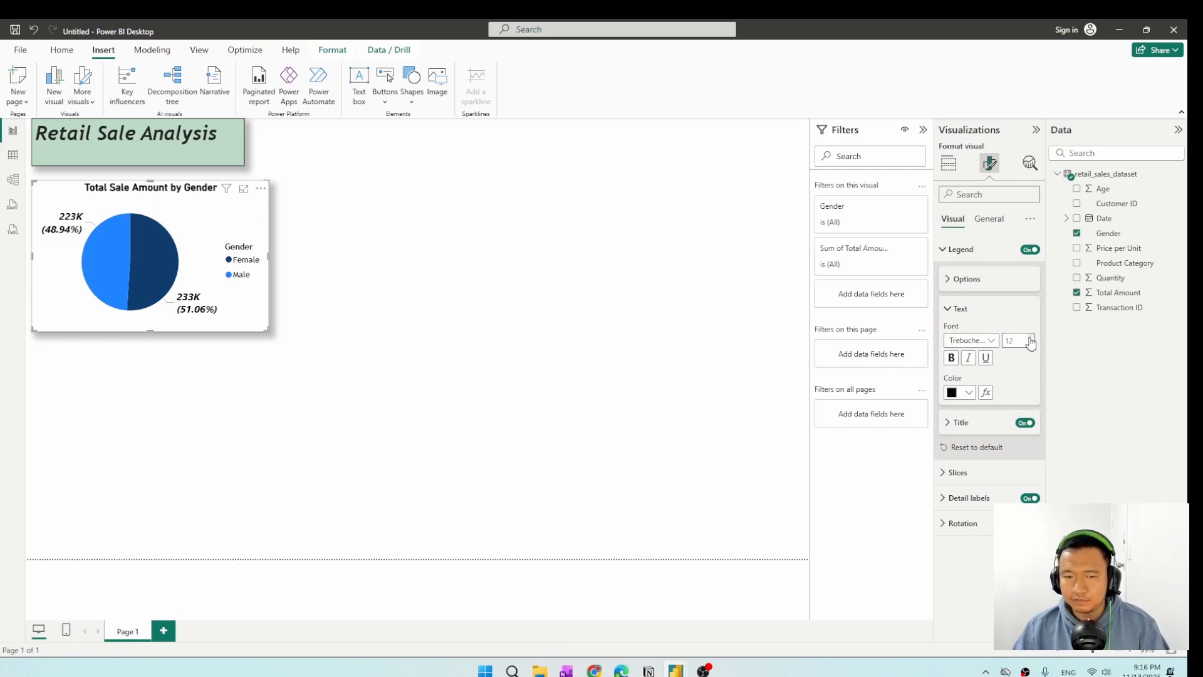
click(476, 298)
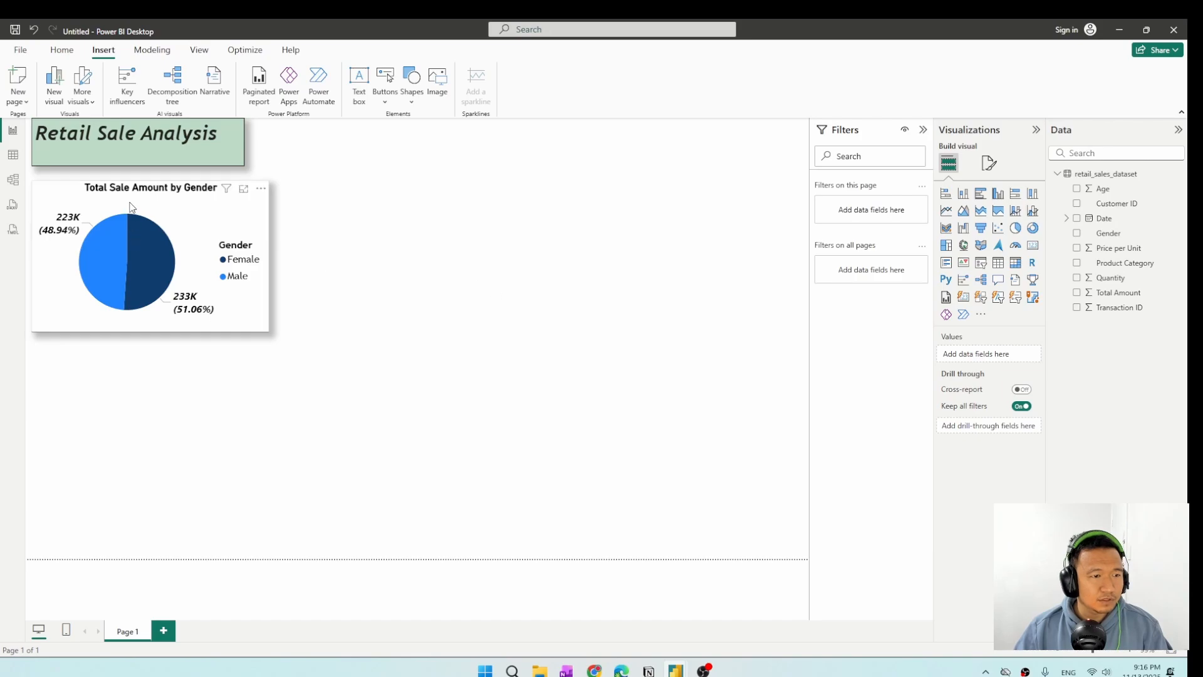
click(167, 200)
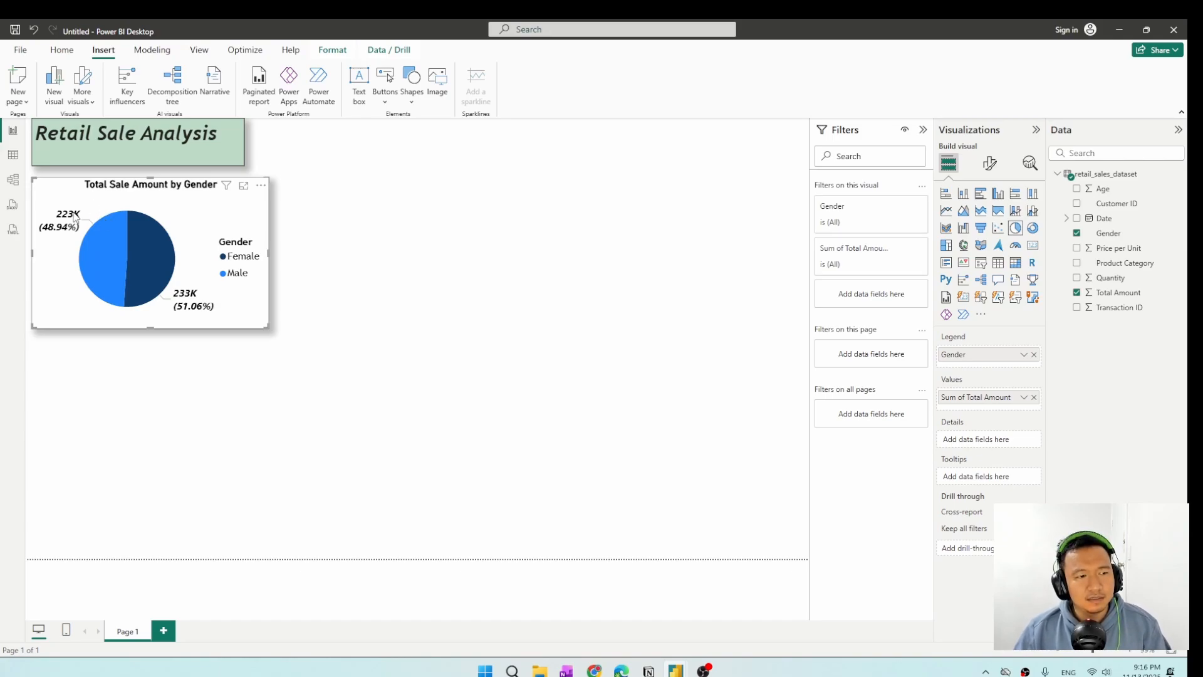
Format the Total Amount column of the retail_sales_dataset table as dollar currency, then return to the report page and deselect the chart.
mouse_move(78, 217)
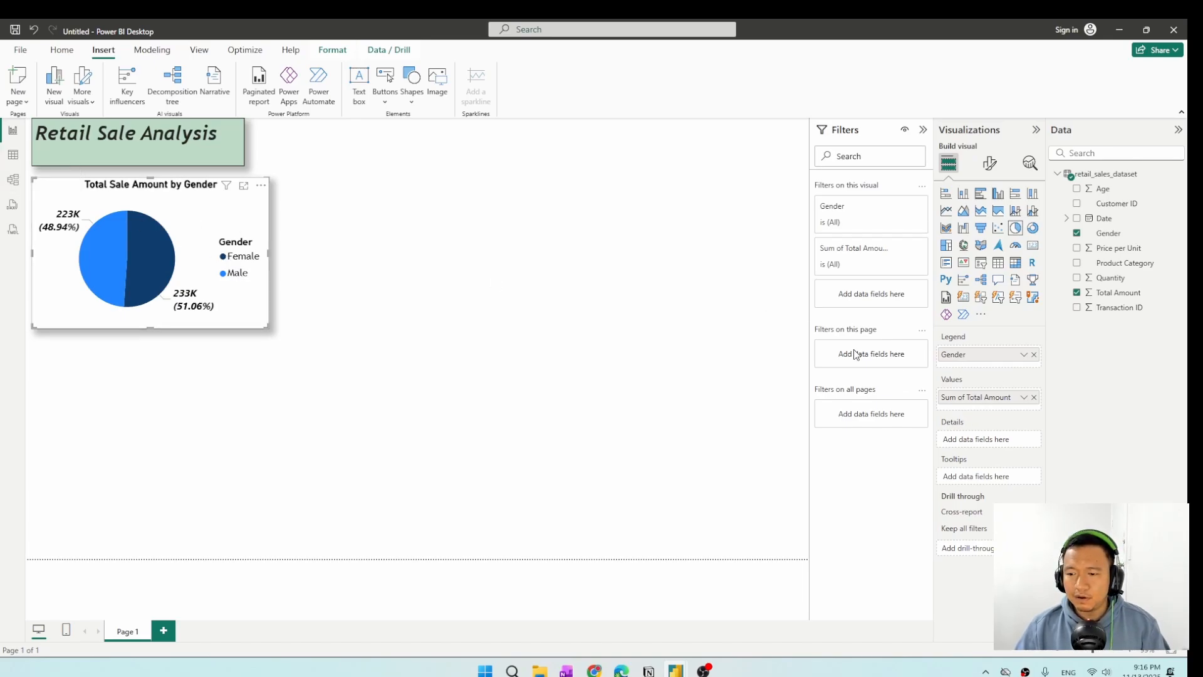
click(14, 156)
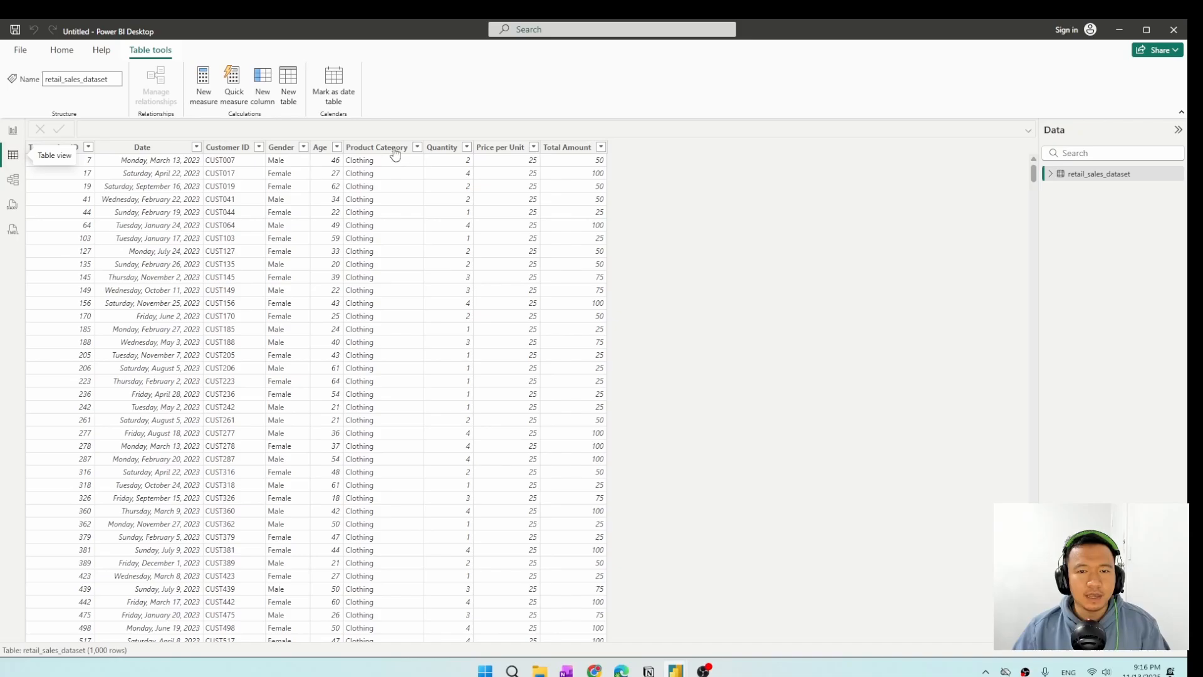
click(567, 148)
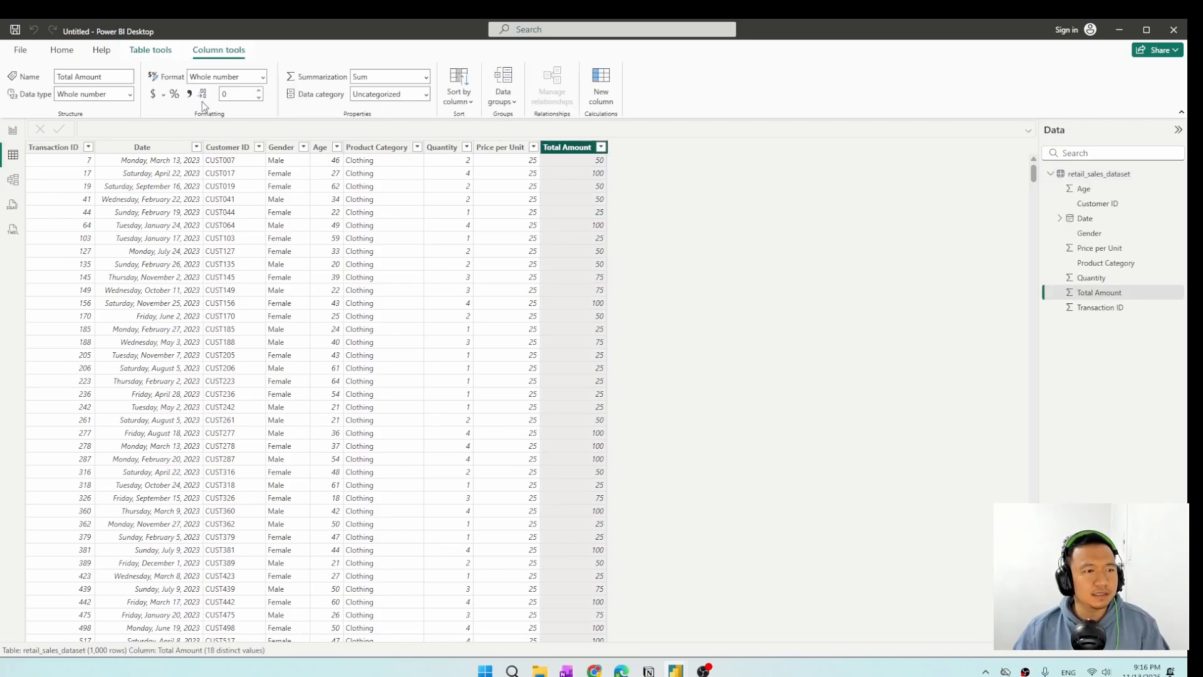
click(154, 97)
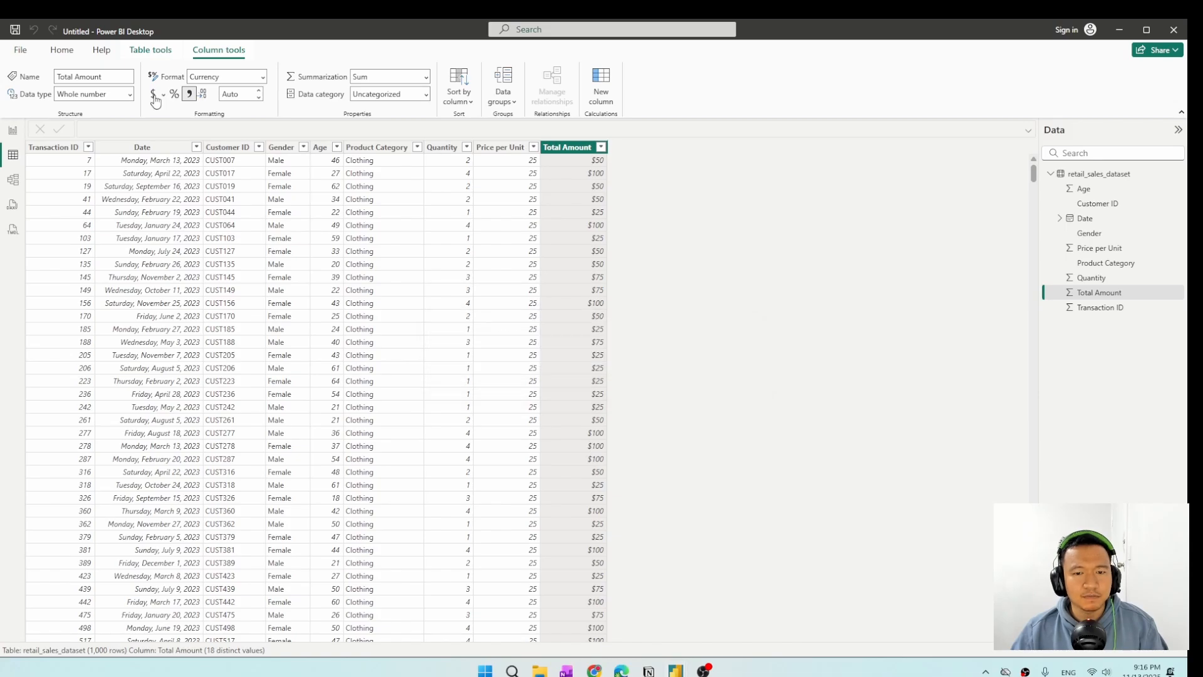
click(22, 141)
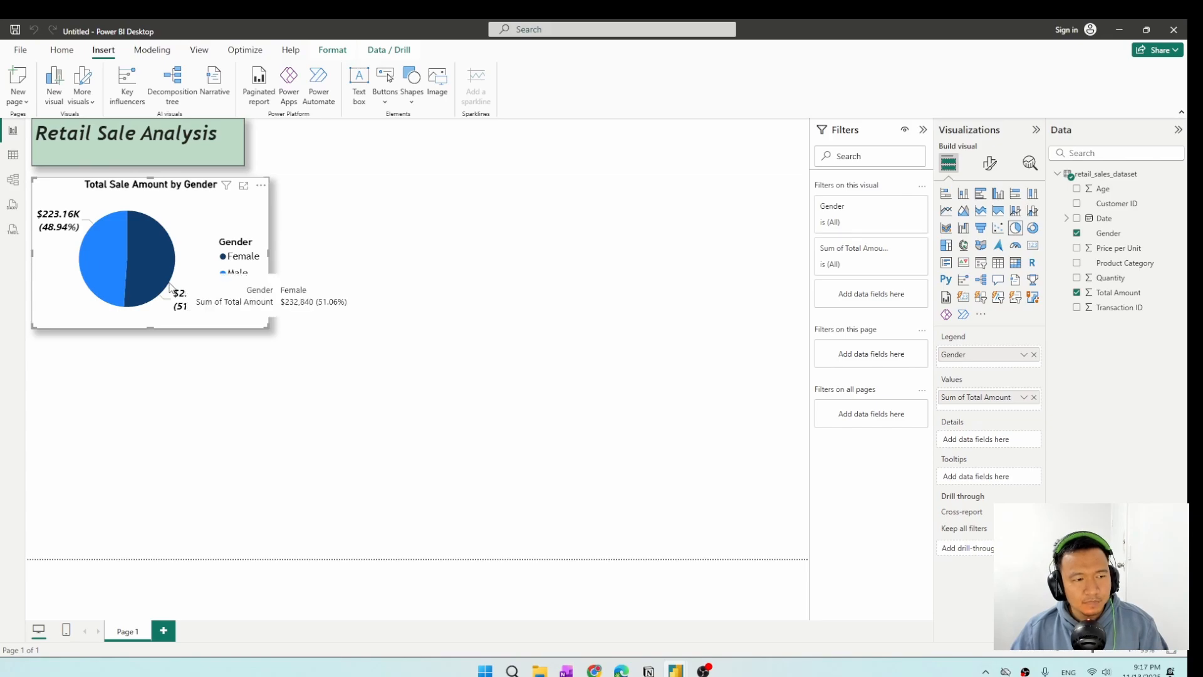
mouse_move(103, 264)
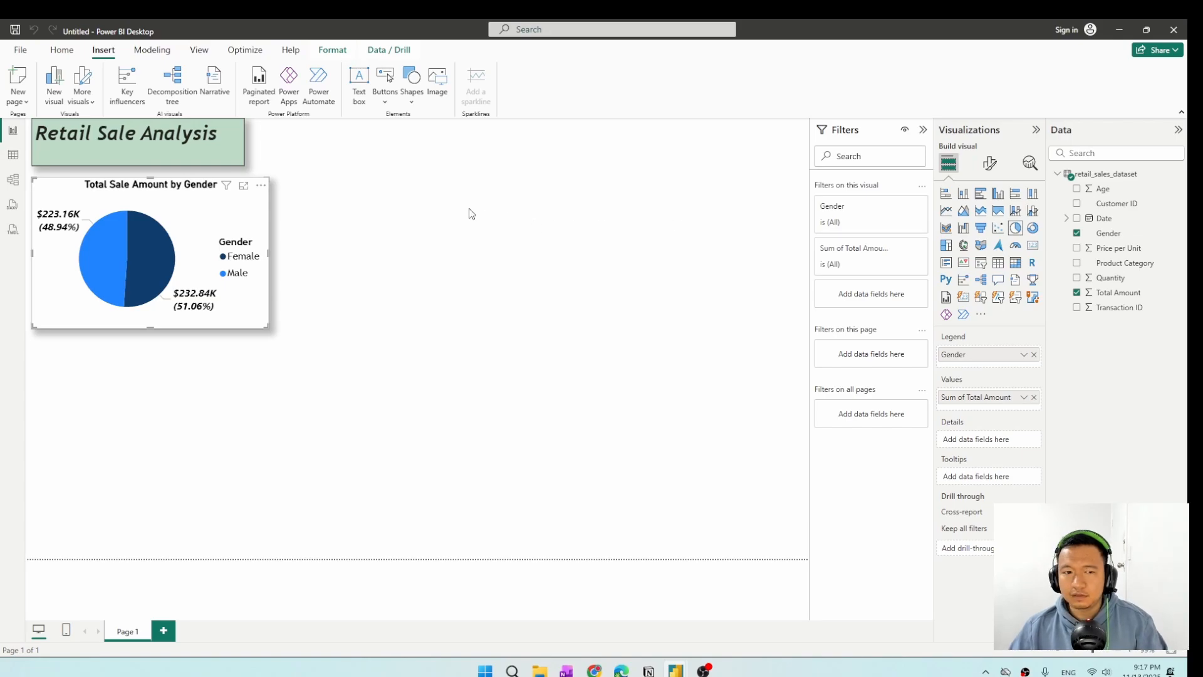
click(416, 197)
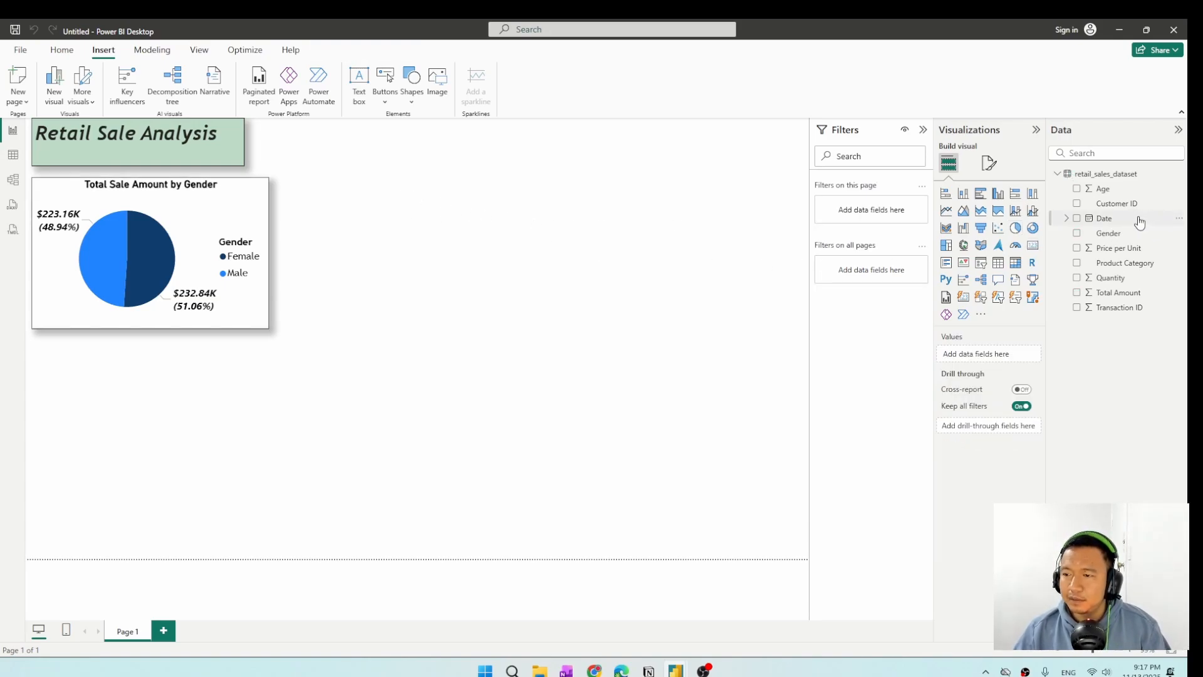
Create a stacked column chart of Total Amount by Product Category and enlarge it beneath the pie chart.
click(1076, 263)
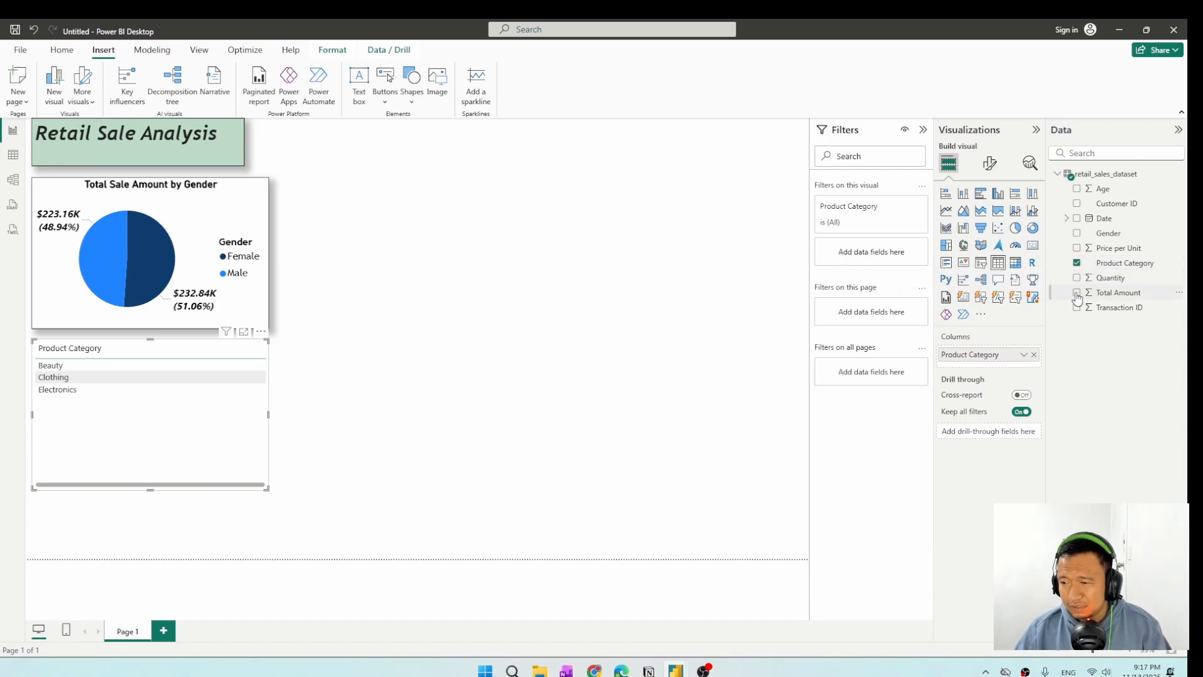
click(1077, 294)
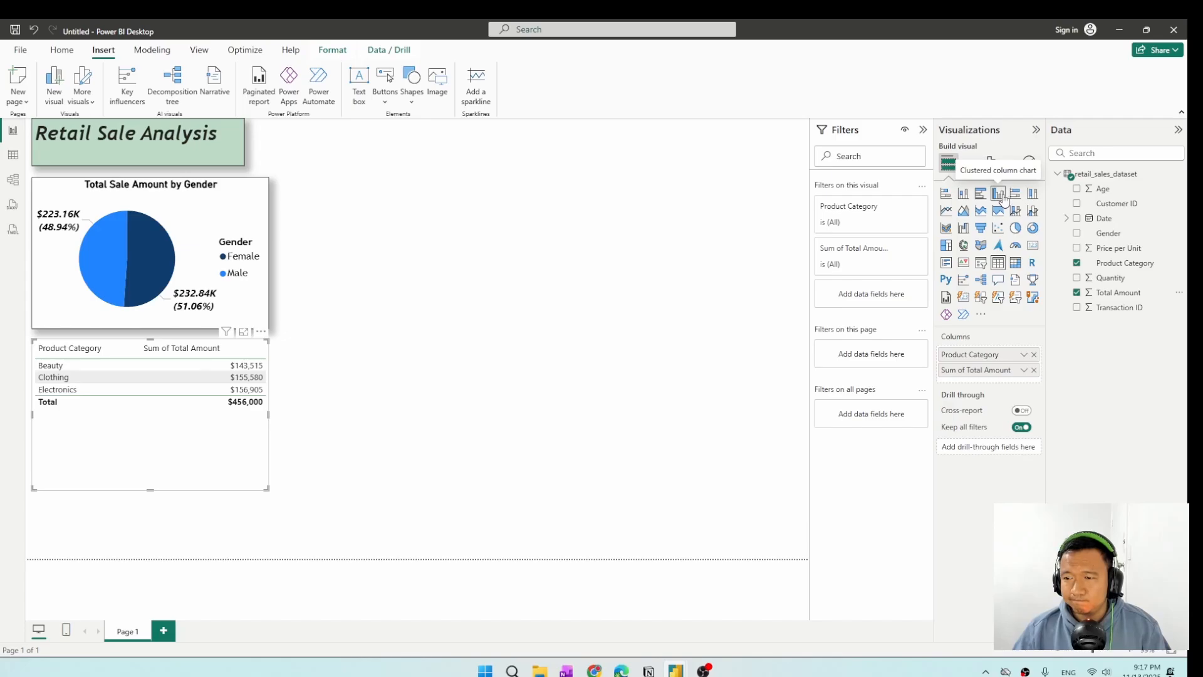
click(964, 195)
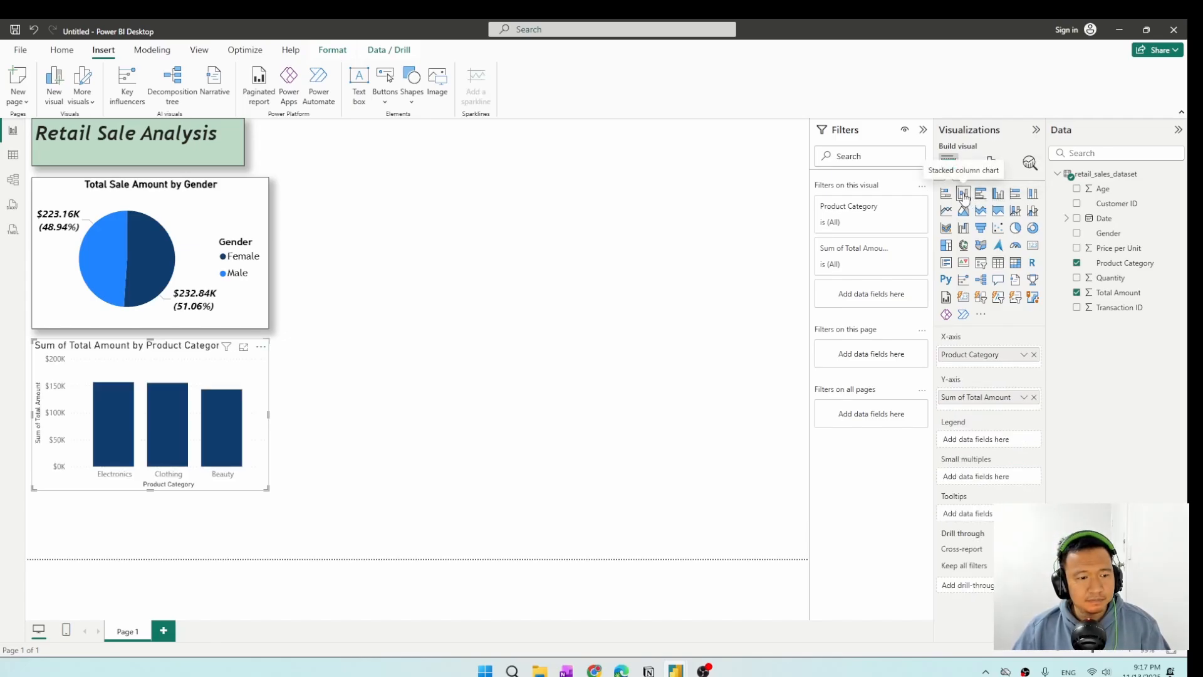
drag(268, 488, 317, 526)
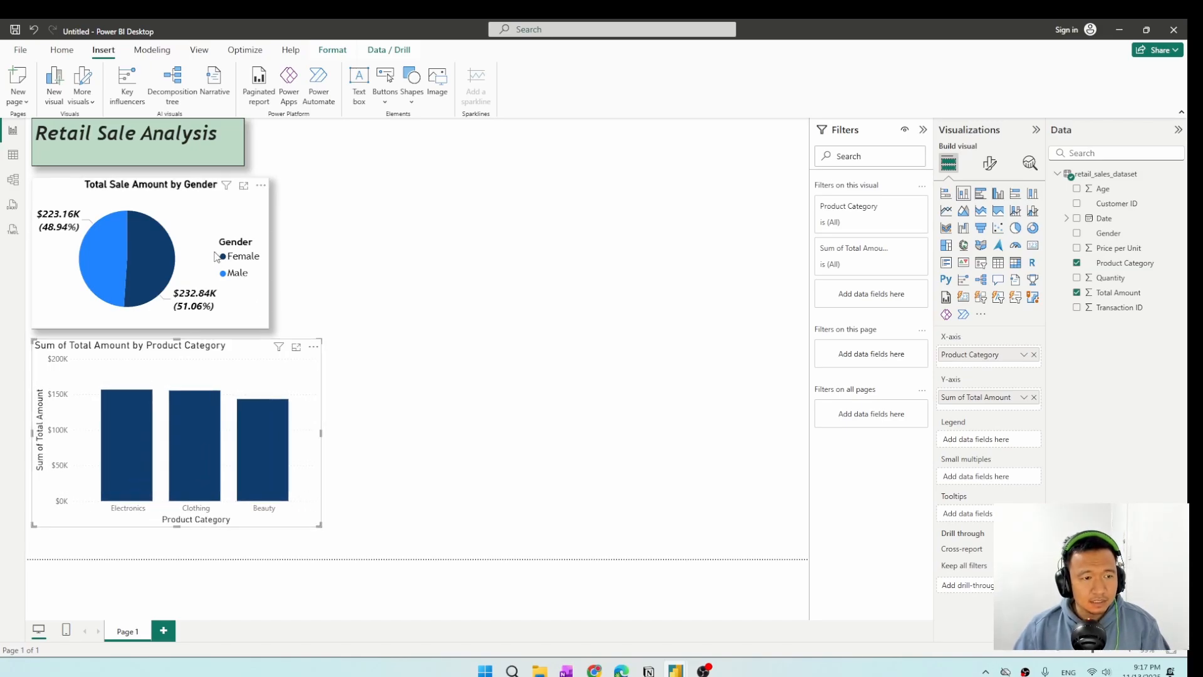
Copy the pie chart's formatting onto the product category column chart with Format painter.
click(227, 212)
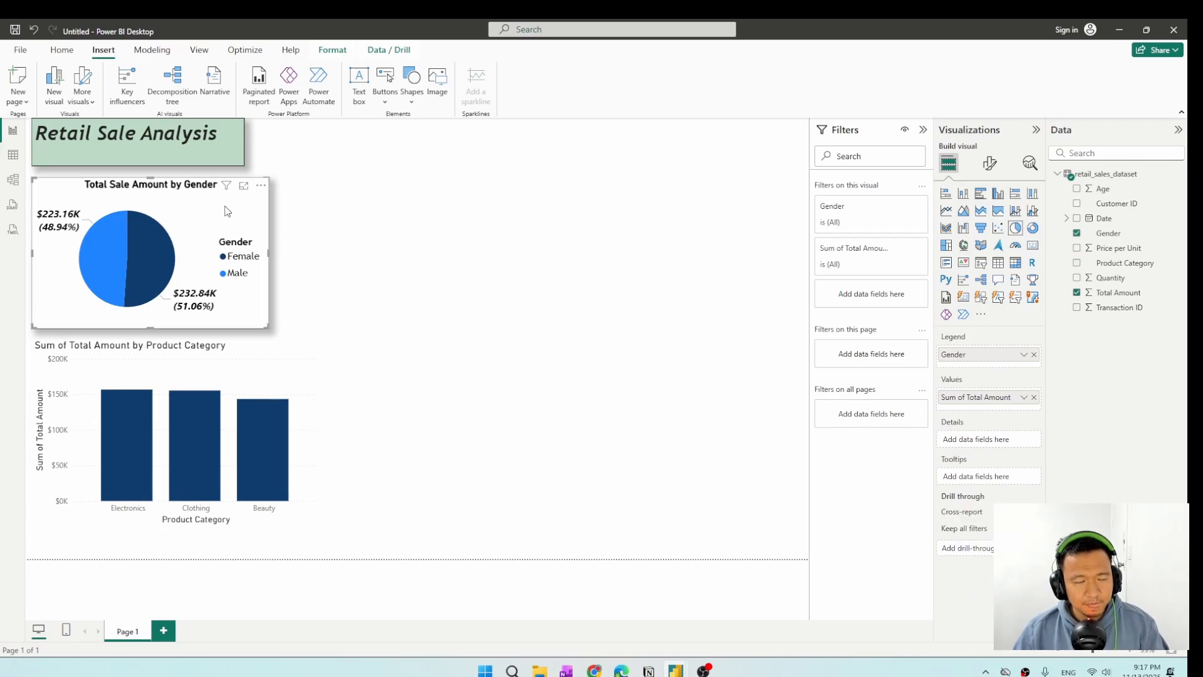
click(58, 54)
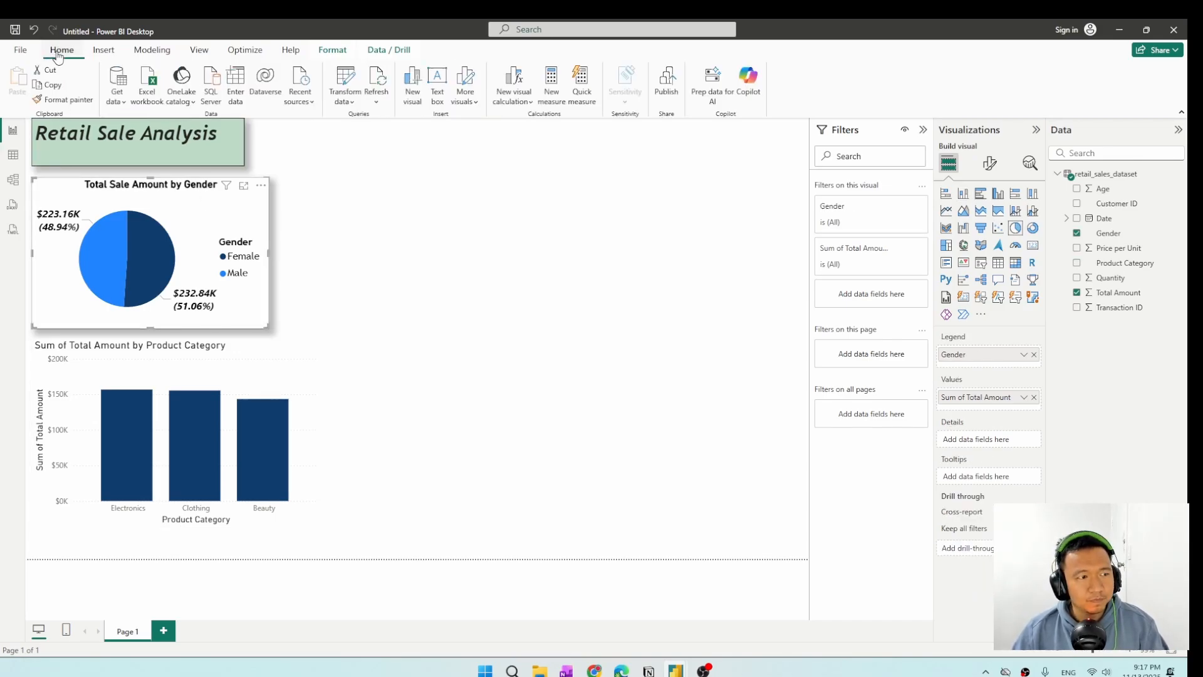
click(58, 101)
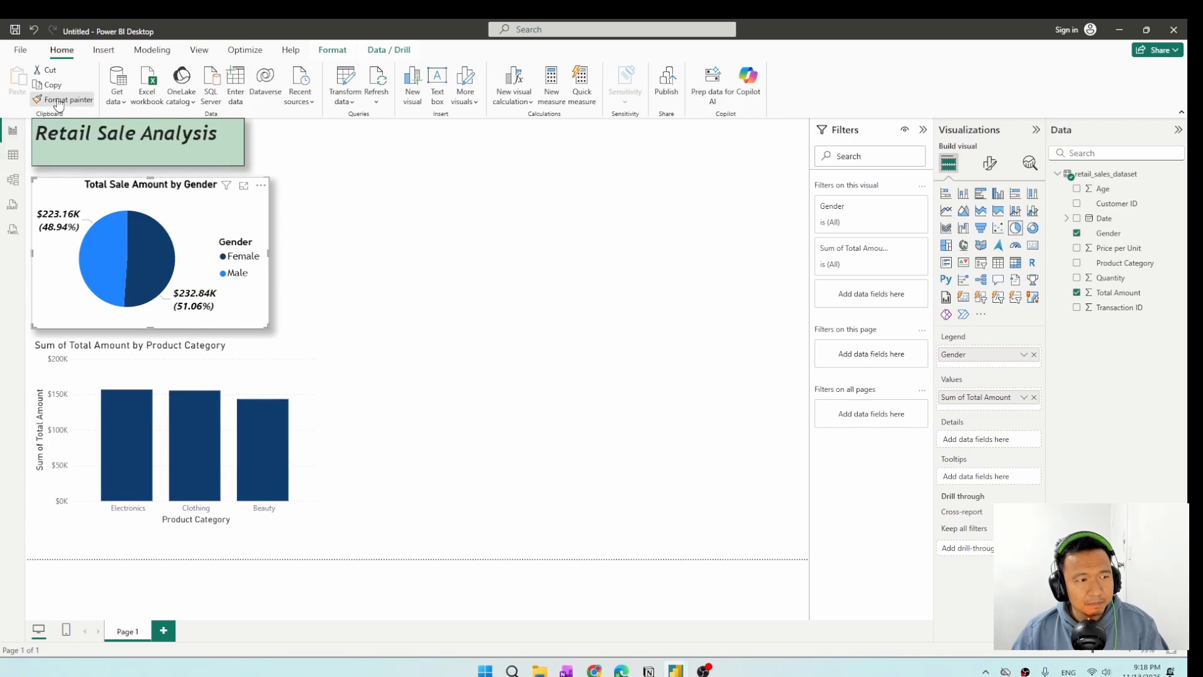
click(220, 351)
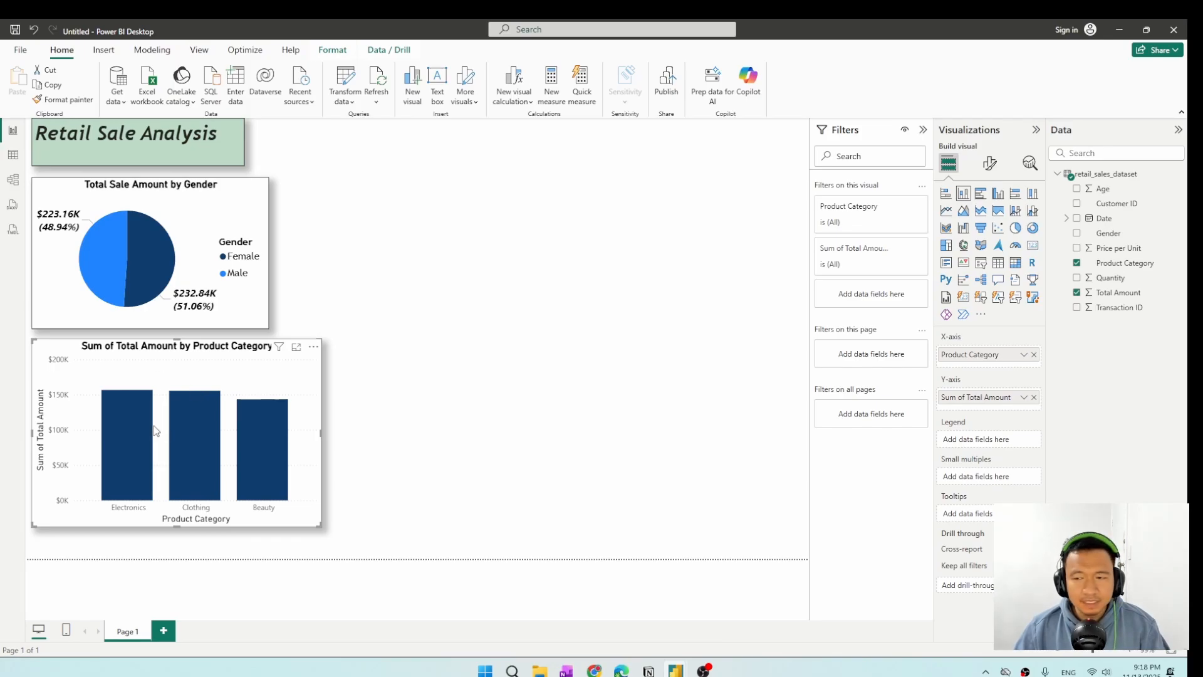
Turn off the X-axis title of the column chart, keeping the axis values switched on.
click(989, 165)
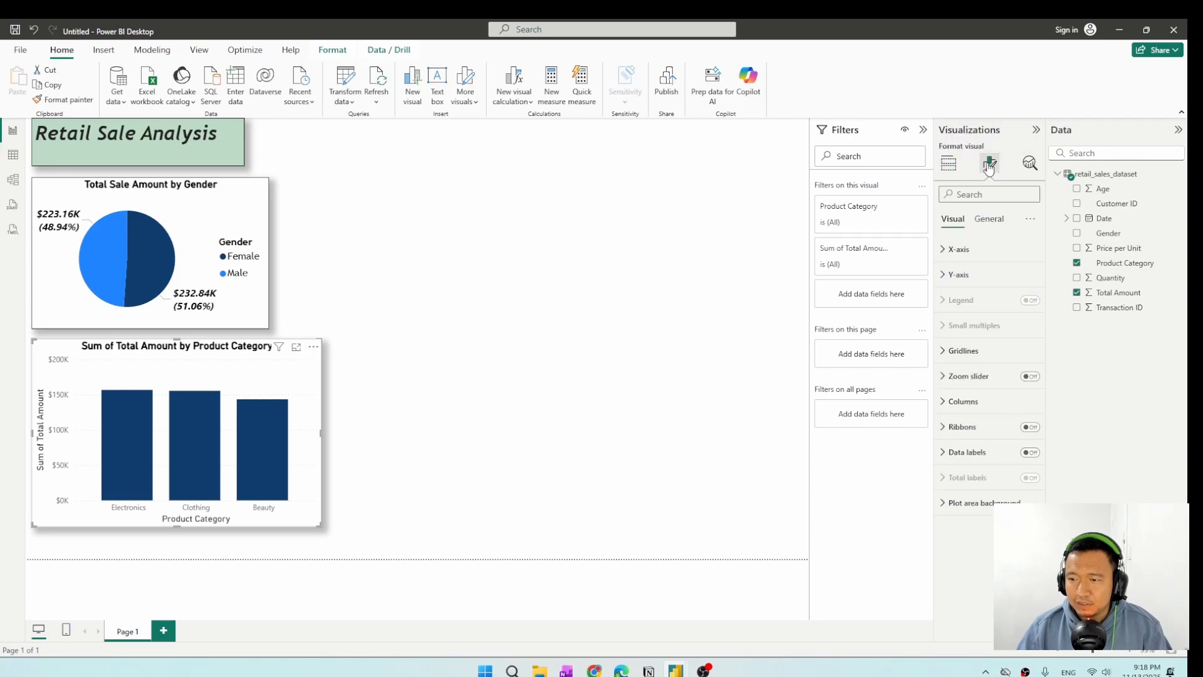
click(945, 251)
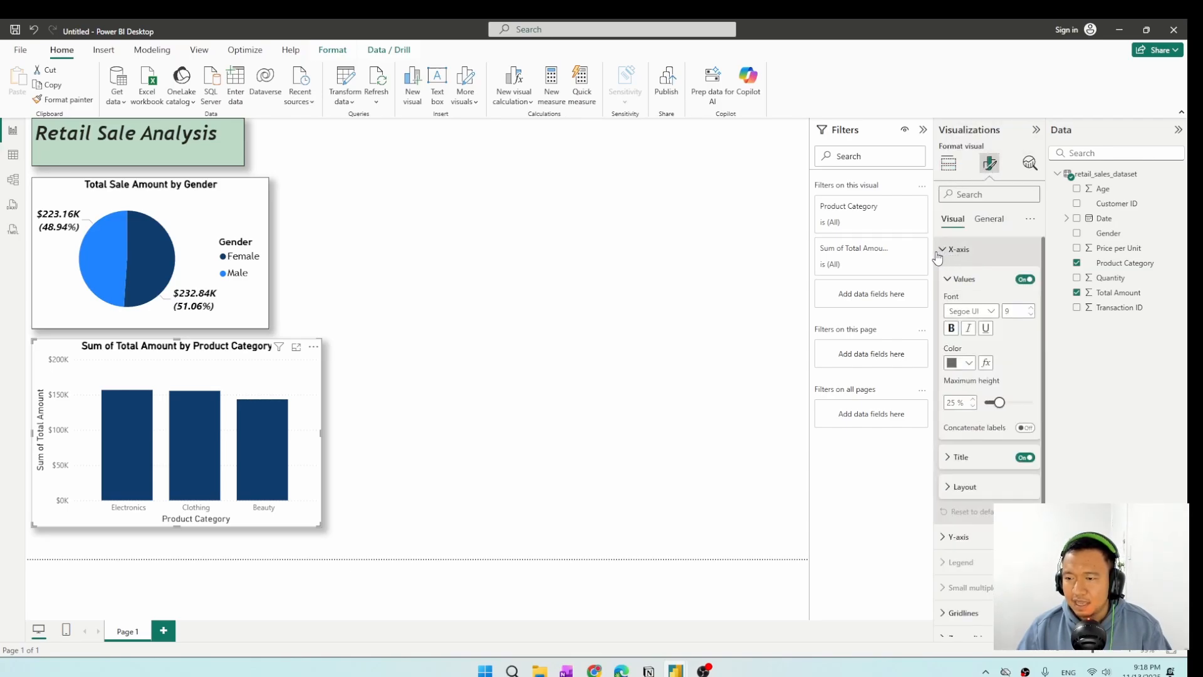
click(1024, 280)
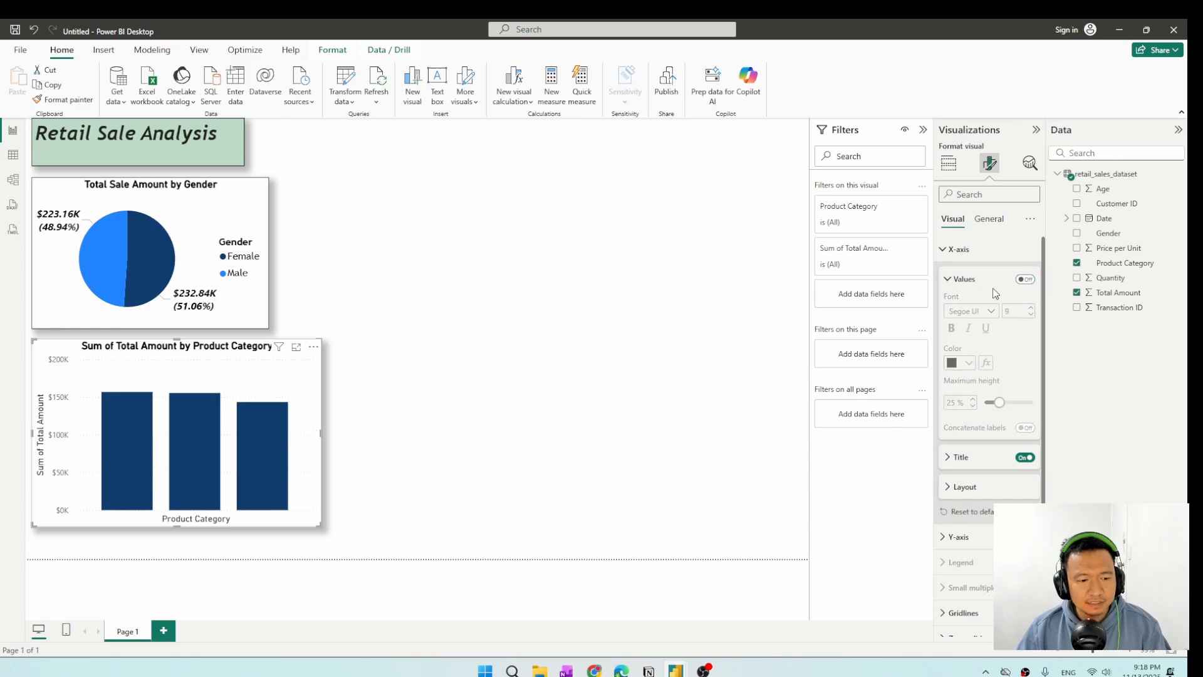
click(1026, 279)
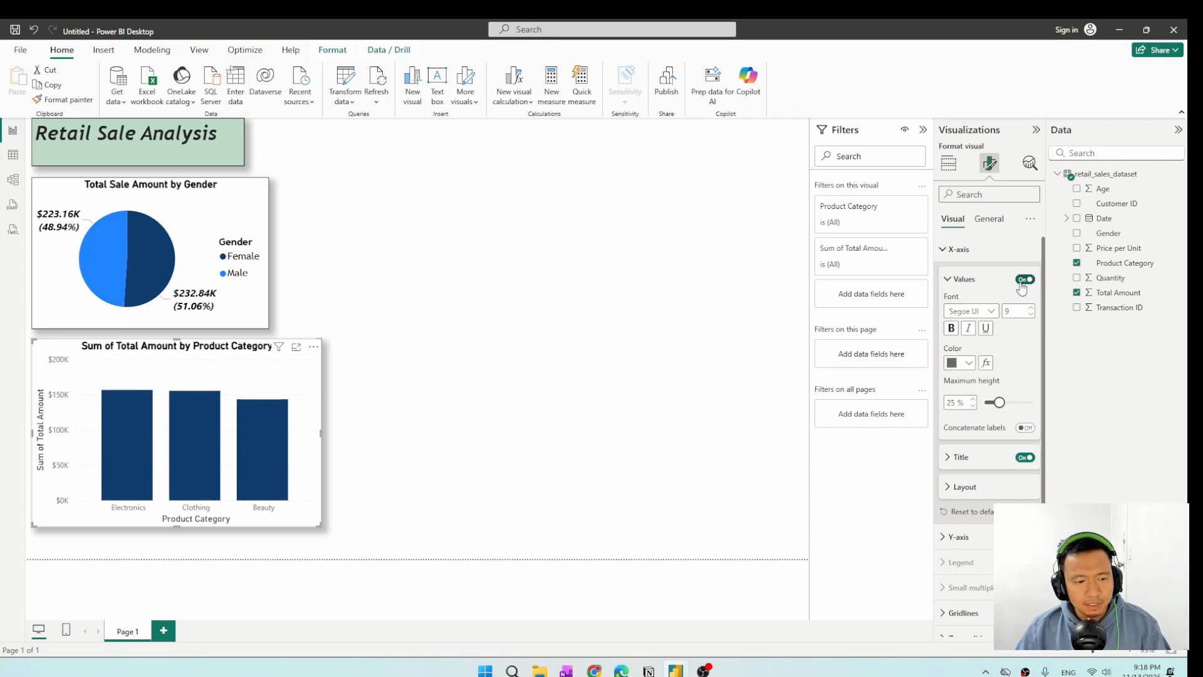
scroll(1022, 291, down, 3)
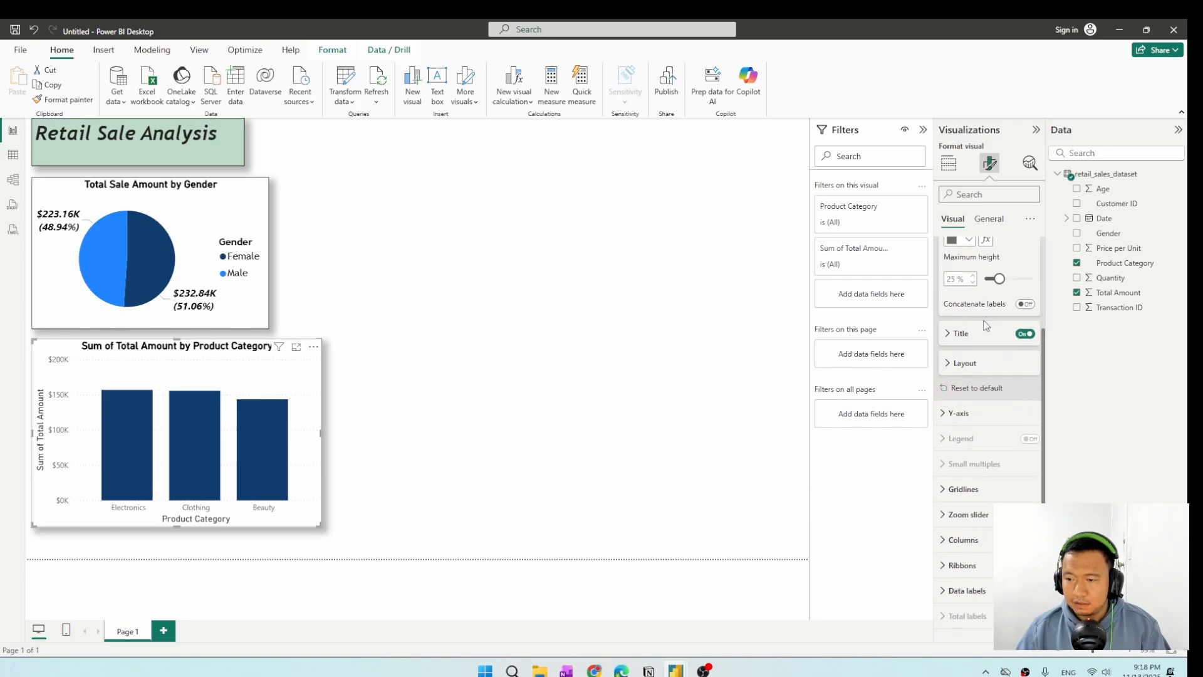
click(1025, 334)
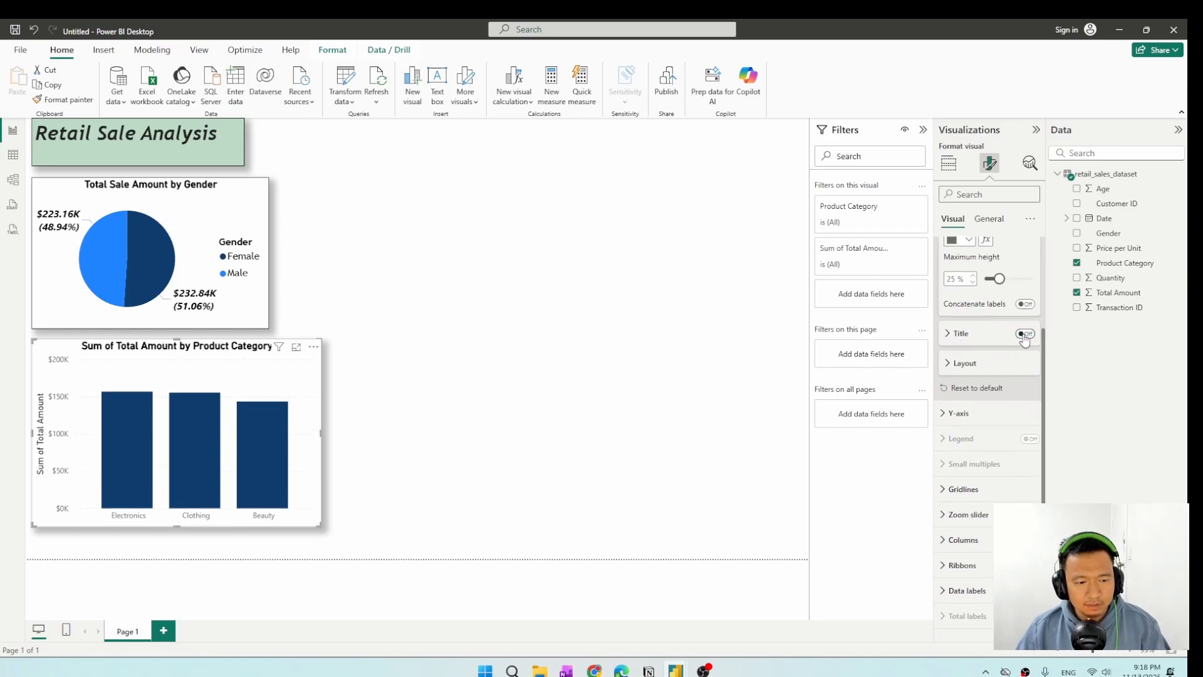
Format the X-axis values in Trebuchet MS, black, bold and italic, and collapse their settings.
scroll(1025, 336, up, 3)
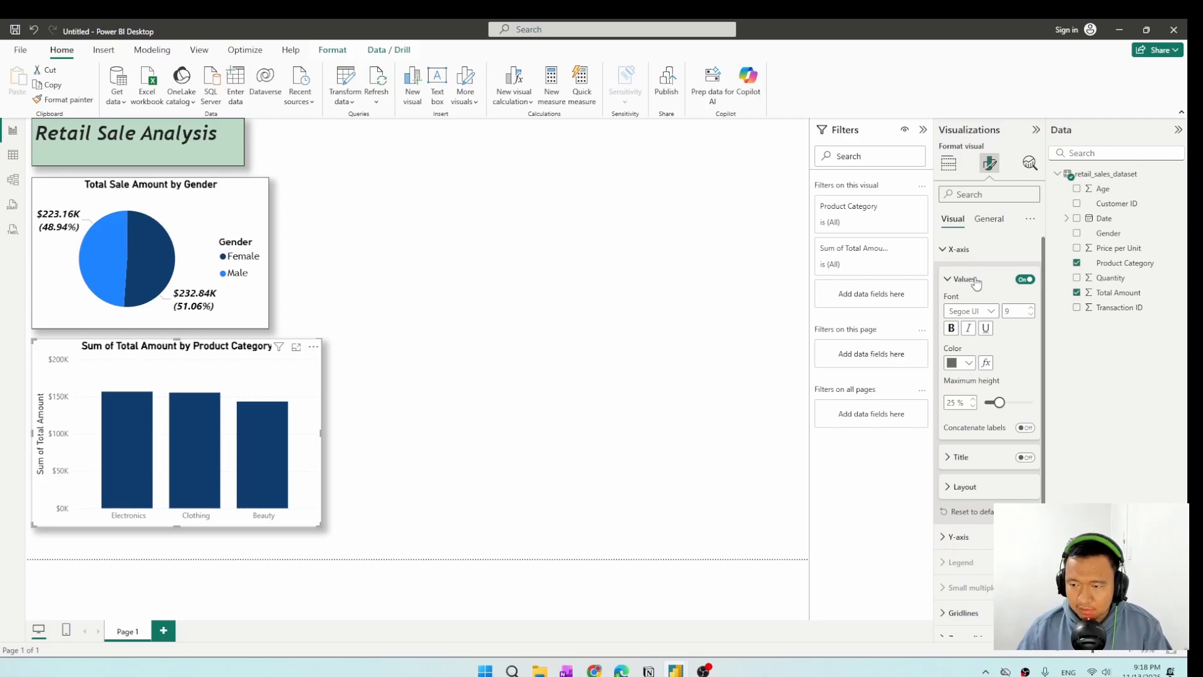
click(993, 314)
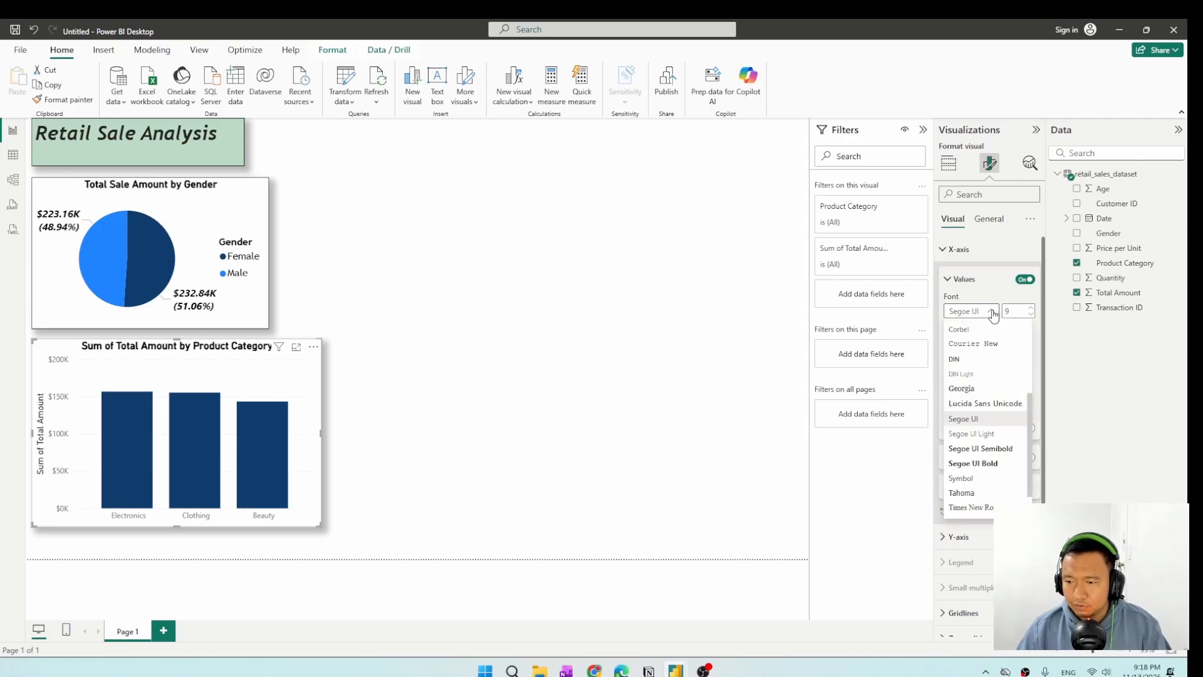
scroll(984, 393, down, 1)
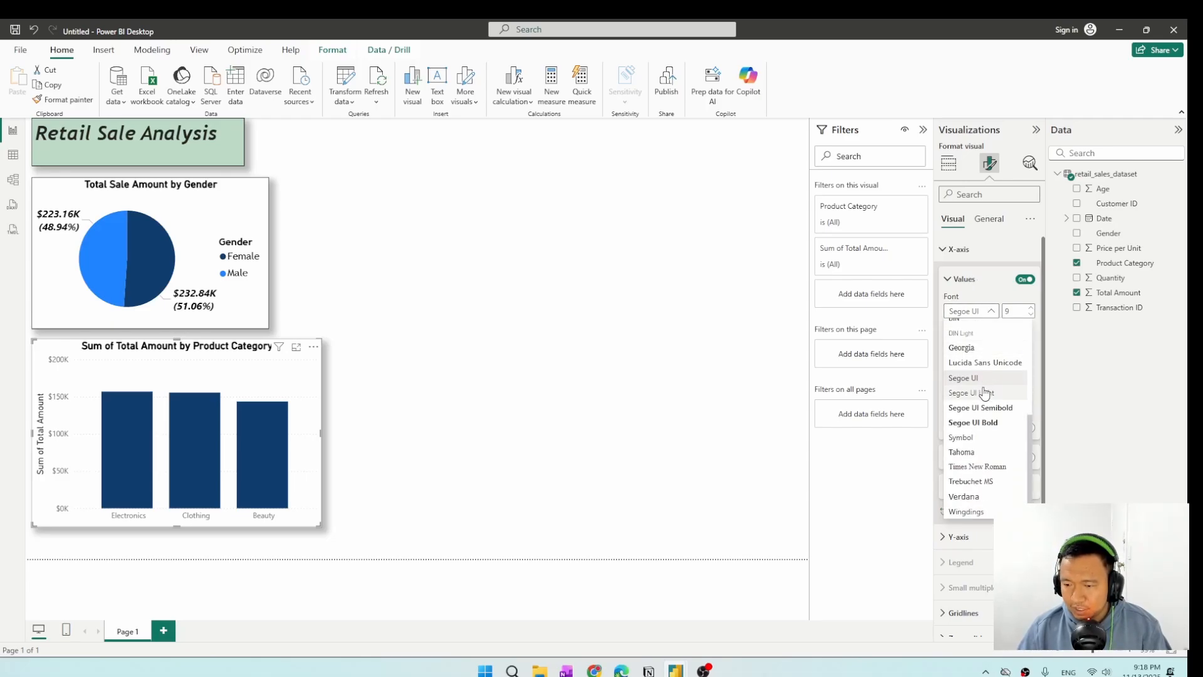
click(990, 481)
click(965, 363)
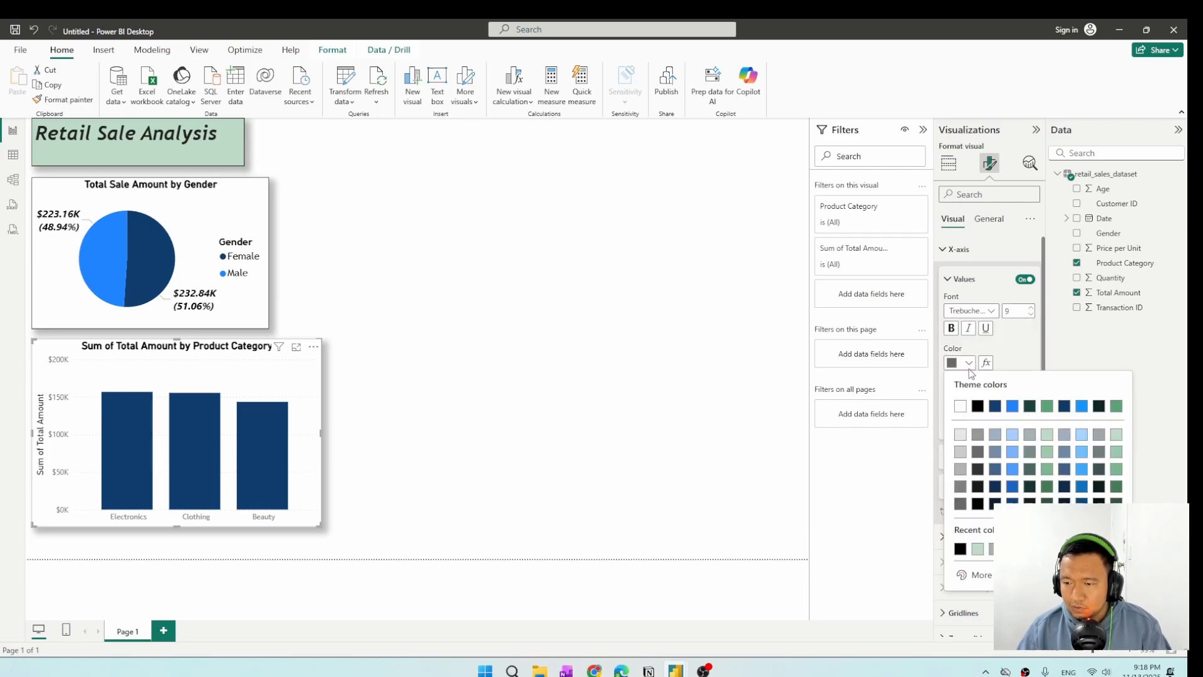
click(977, 408)
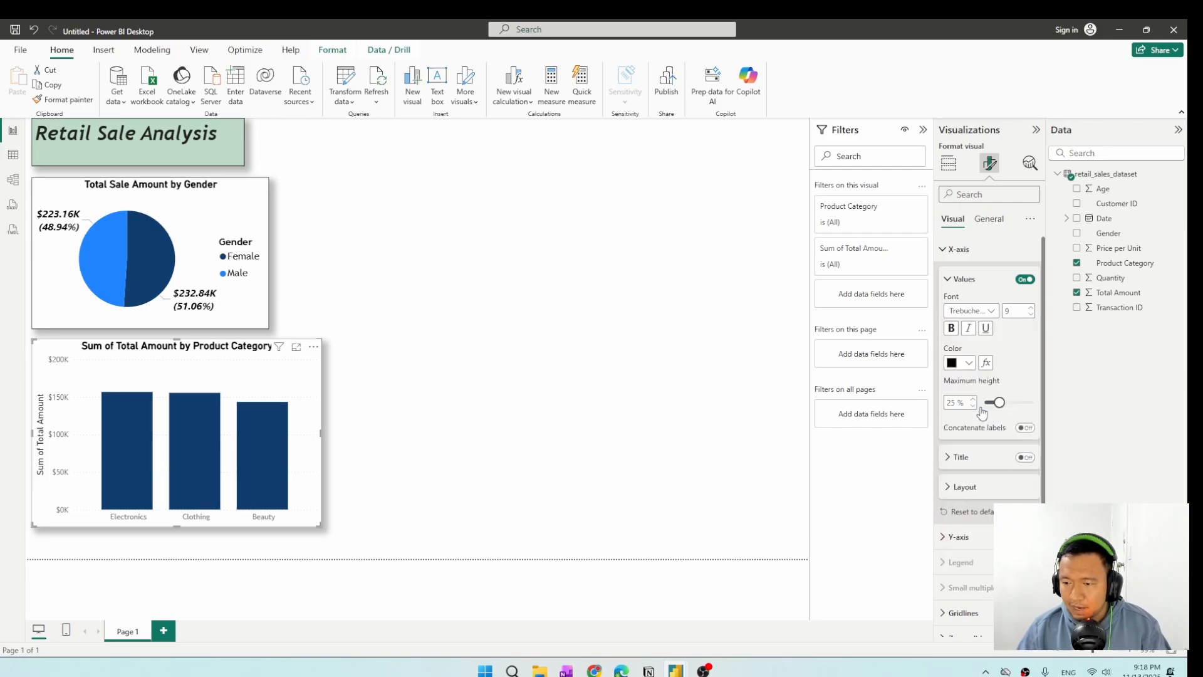
click(951, 329)
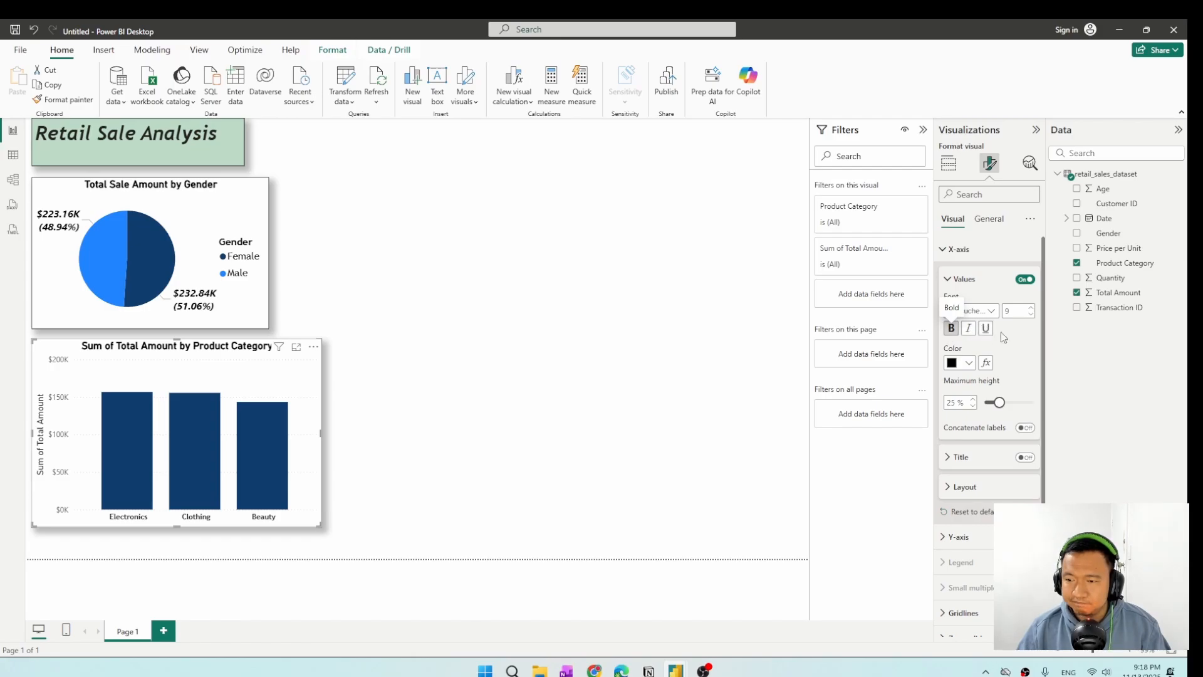
click(968, 328)
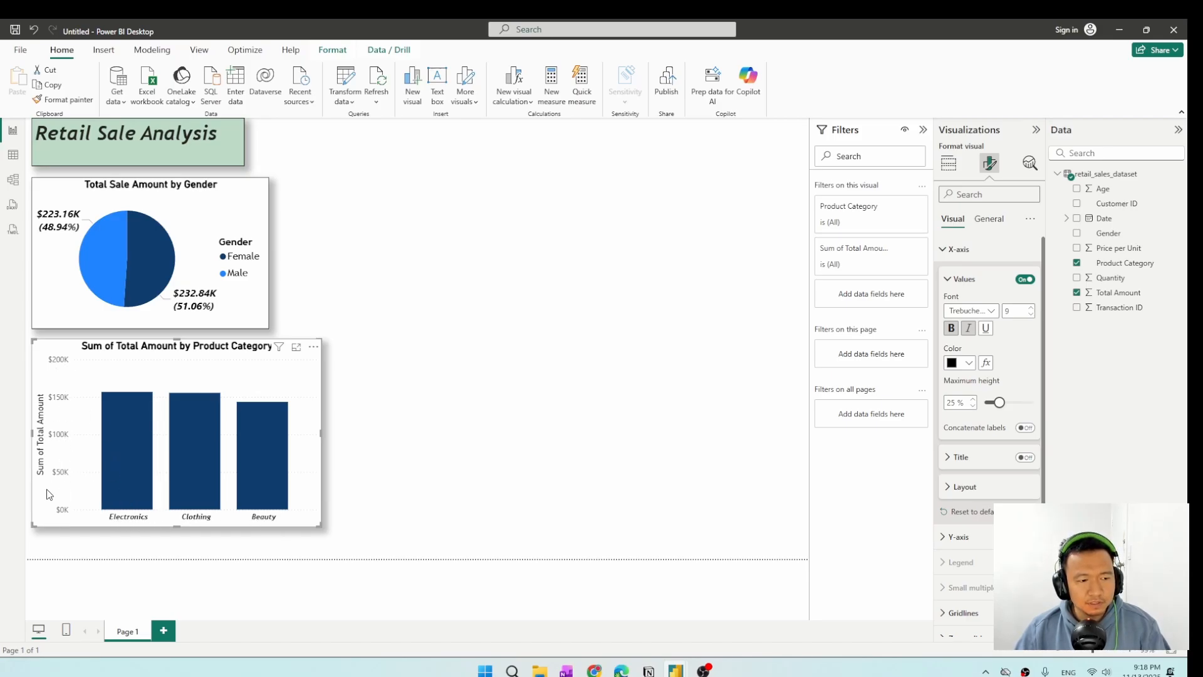
click(947, 281)
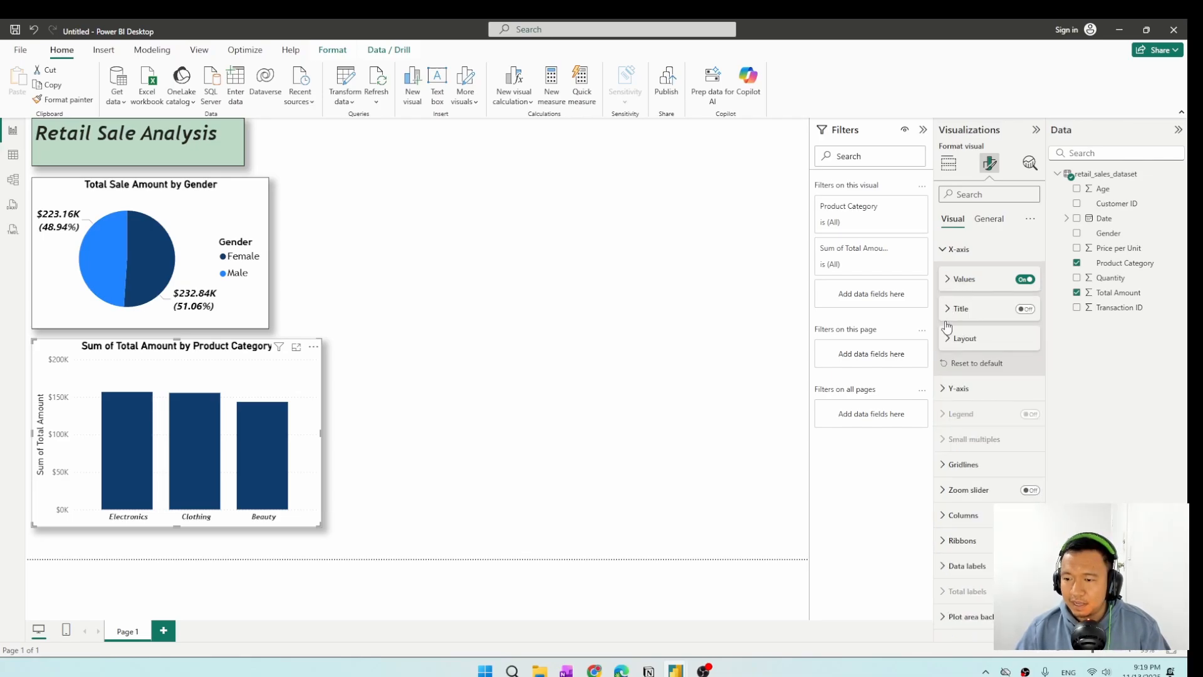
Turn off the Y-axis title of the column chart.
click(943, 389)
scroll(1002, 388, down, 3)
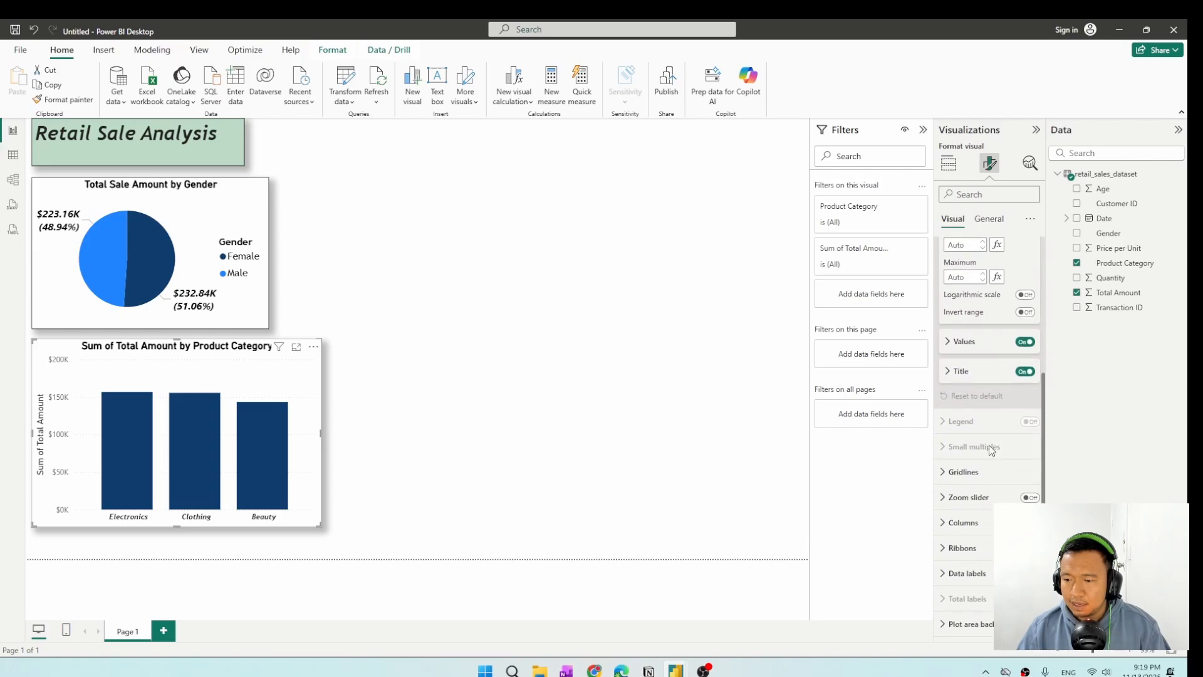
click(1023, 372)
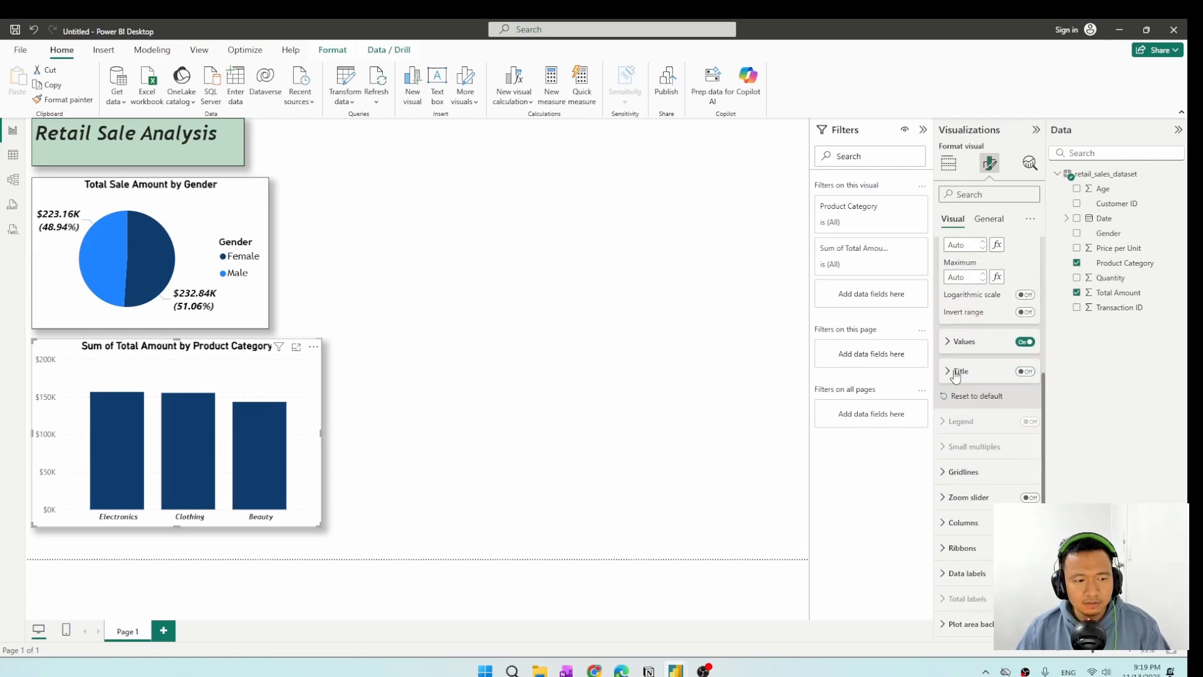
Format the Y-axis values as bold, italic, black Trebuchet MS at size 12.
click(955, 344)
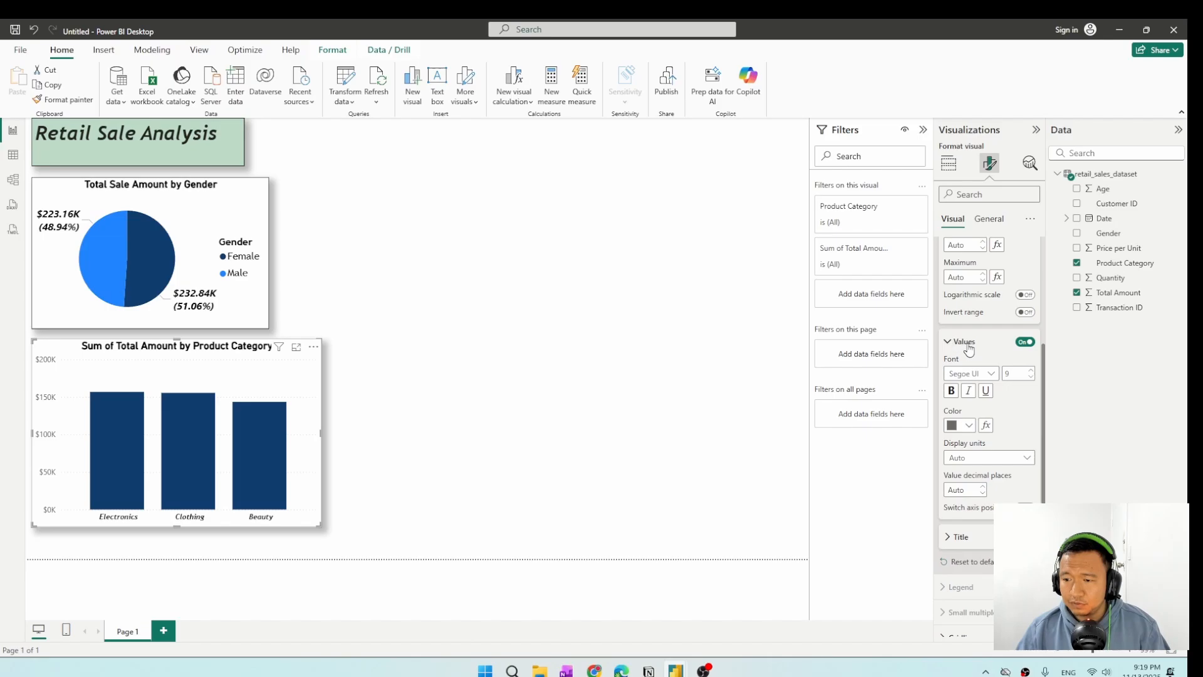
click(952, 393)
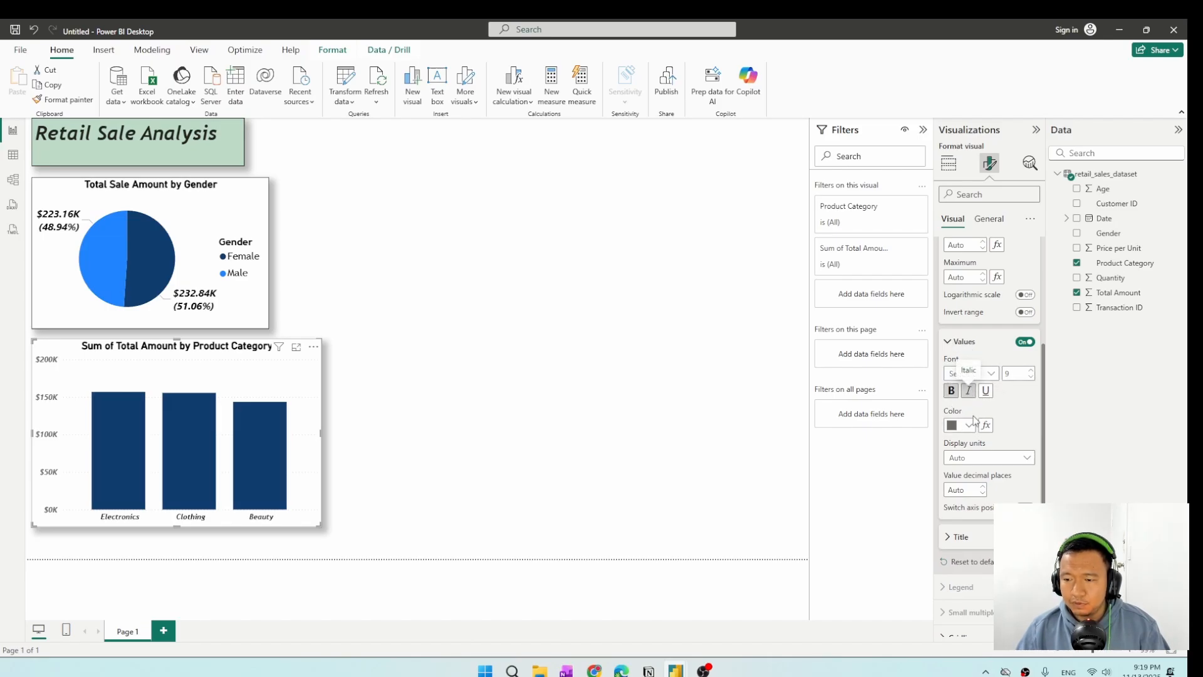
click(969, 426)
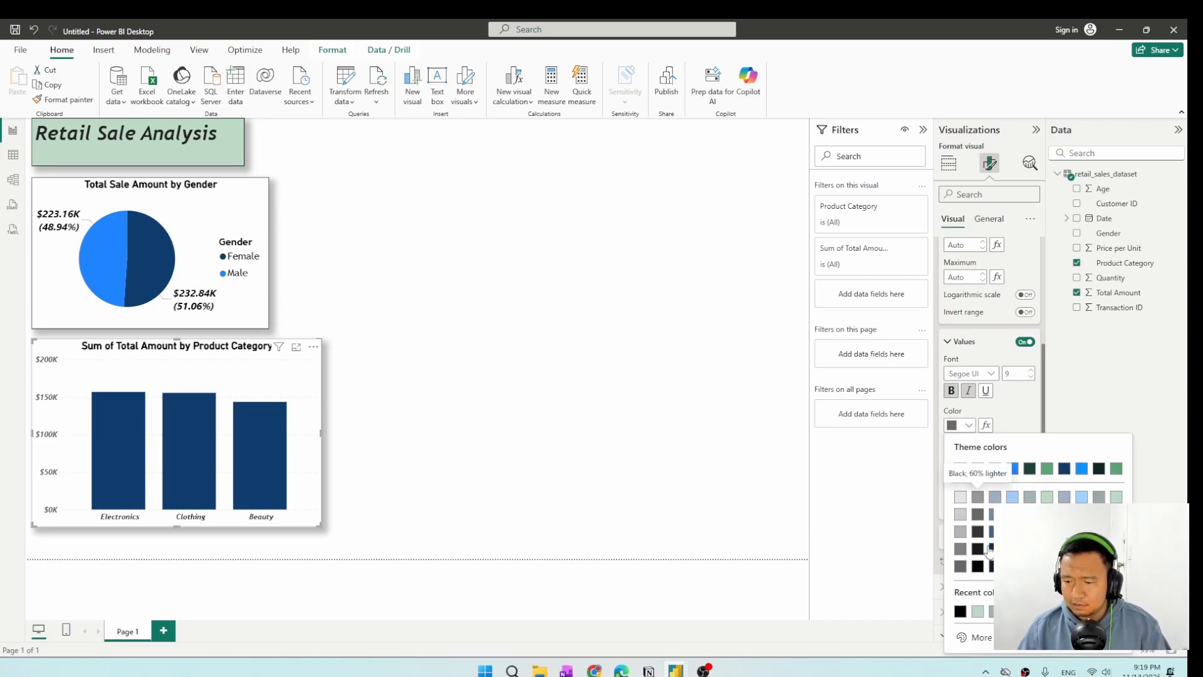
click(960, 611)
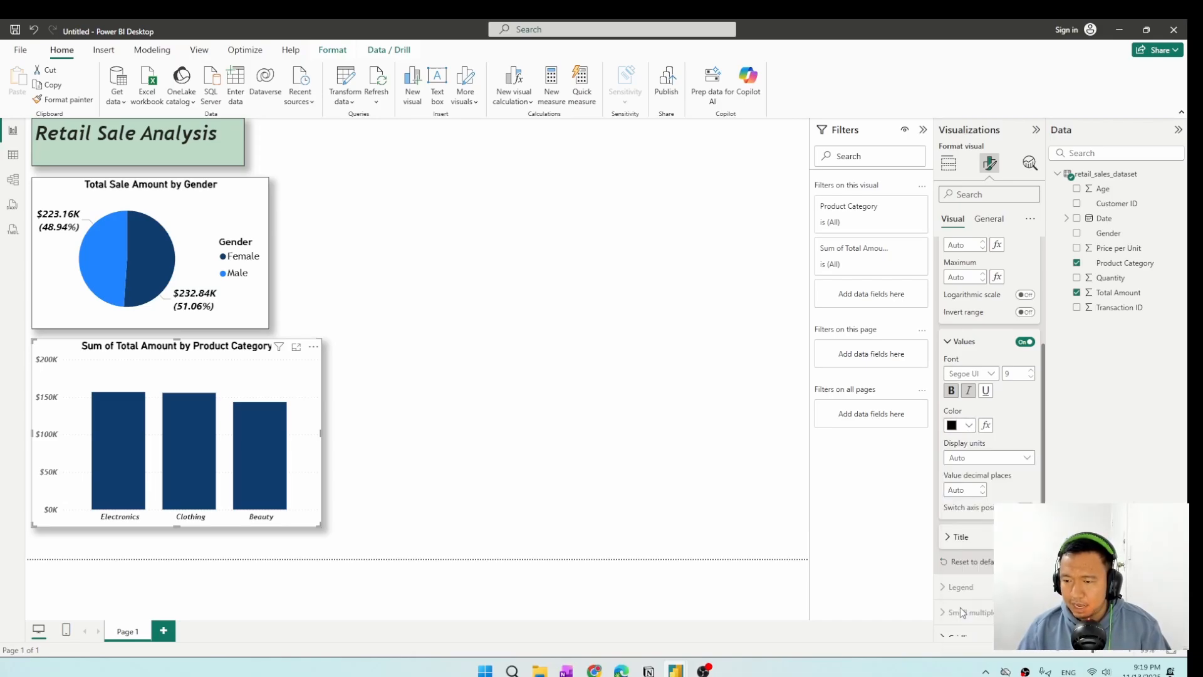
click(987, 379)
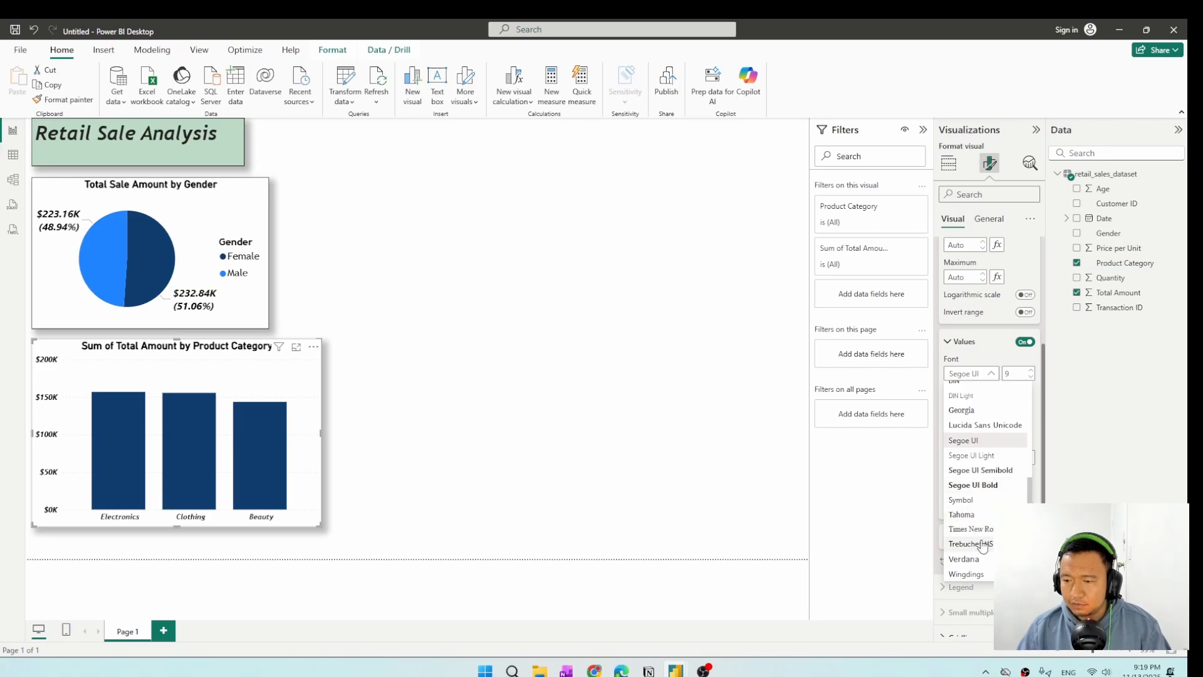
click(982, 544)
click(1031, 370)
click(1030, 370)
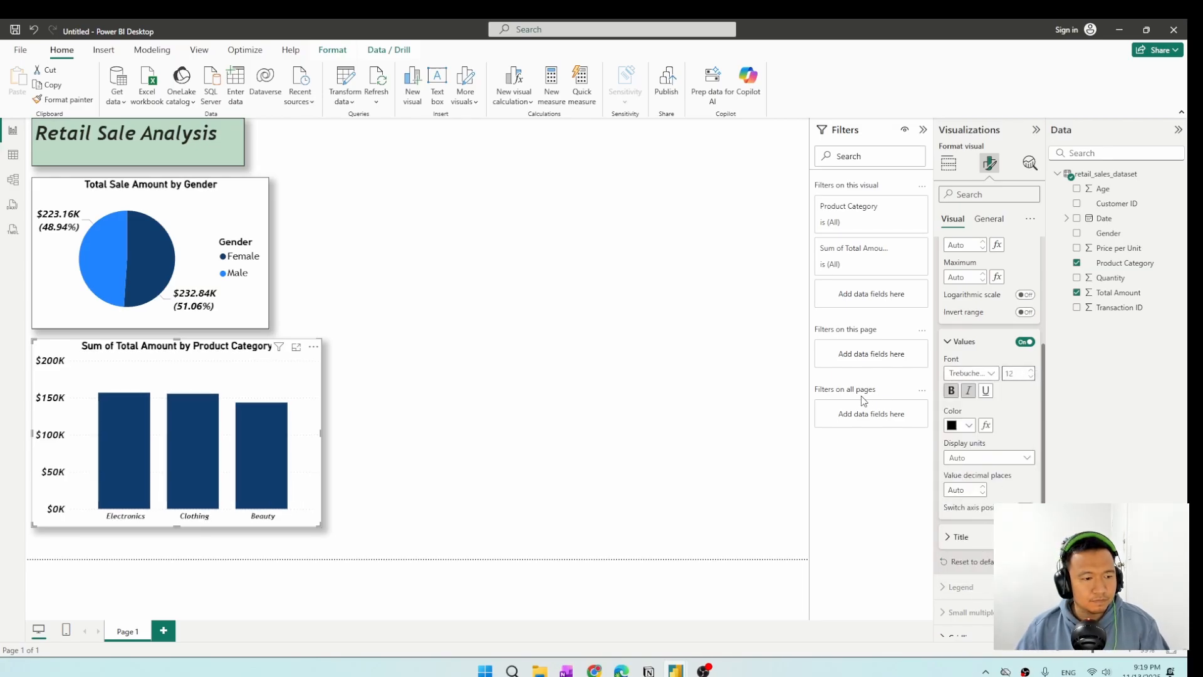
Turn on data labels for the column chart.
scroll(982, 486, down, 3)
scroll(987, 485, down, 1)
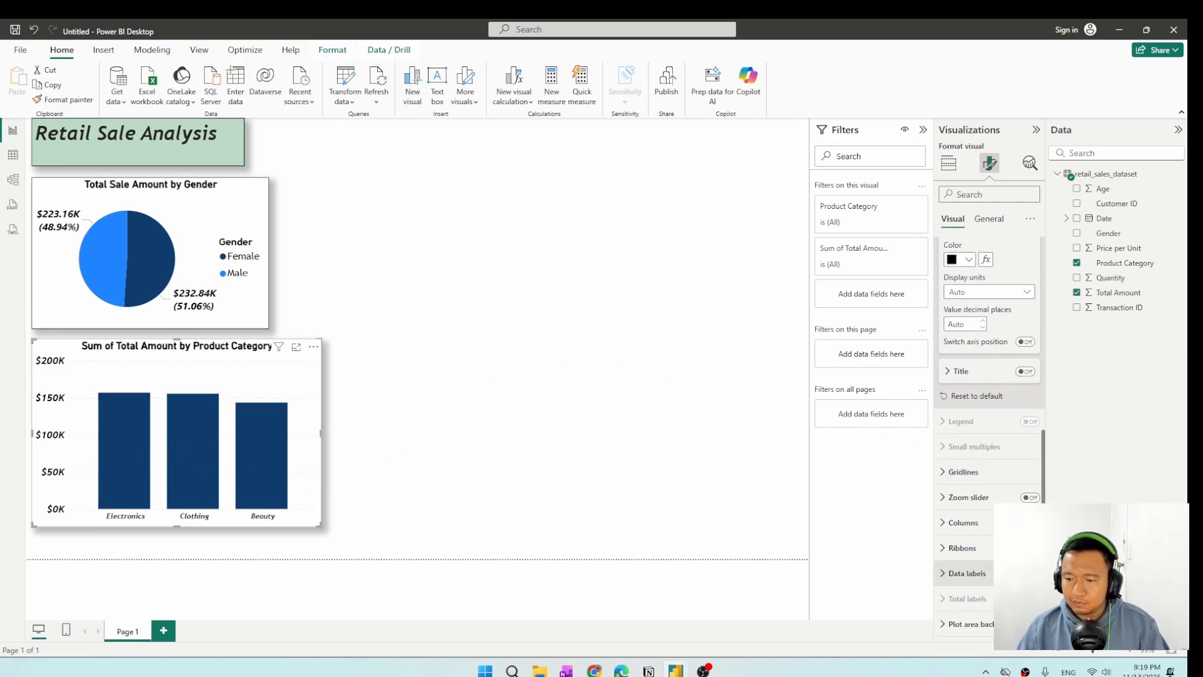
click(1029, 573)
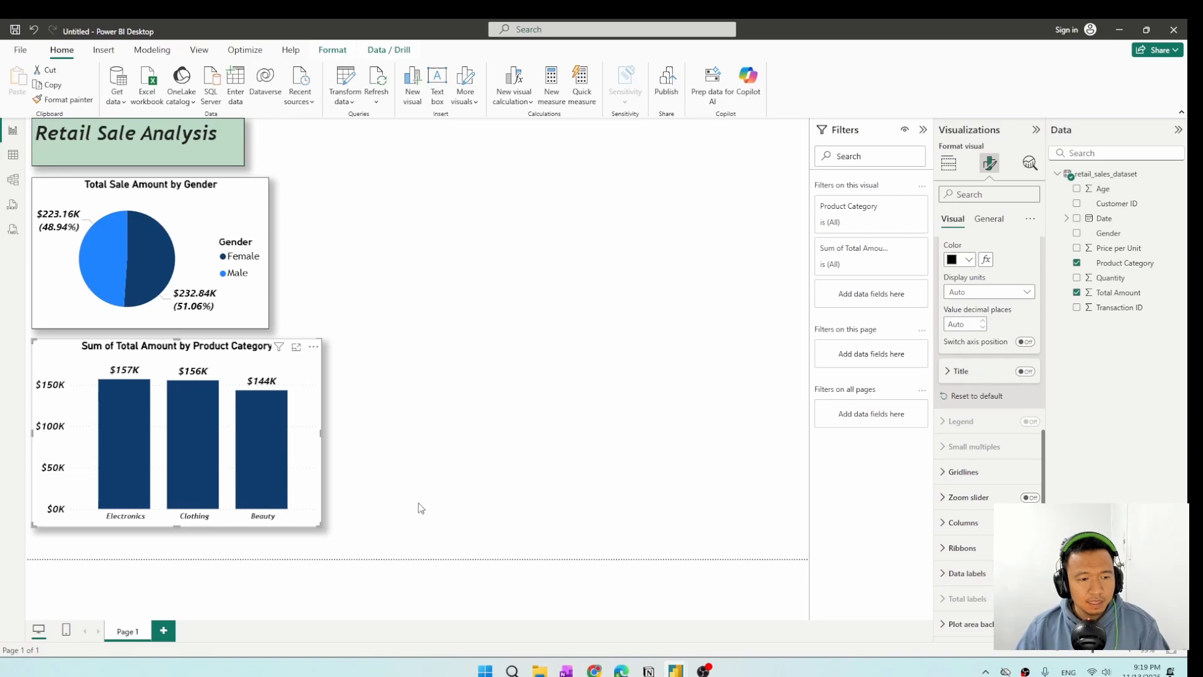
Turn off the Y-axis values of the product category column chart.
scroll(969, 476, up, 5)
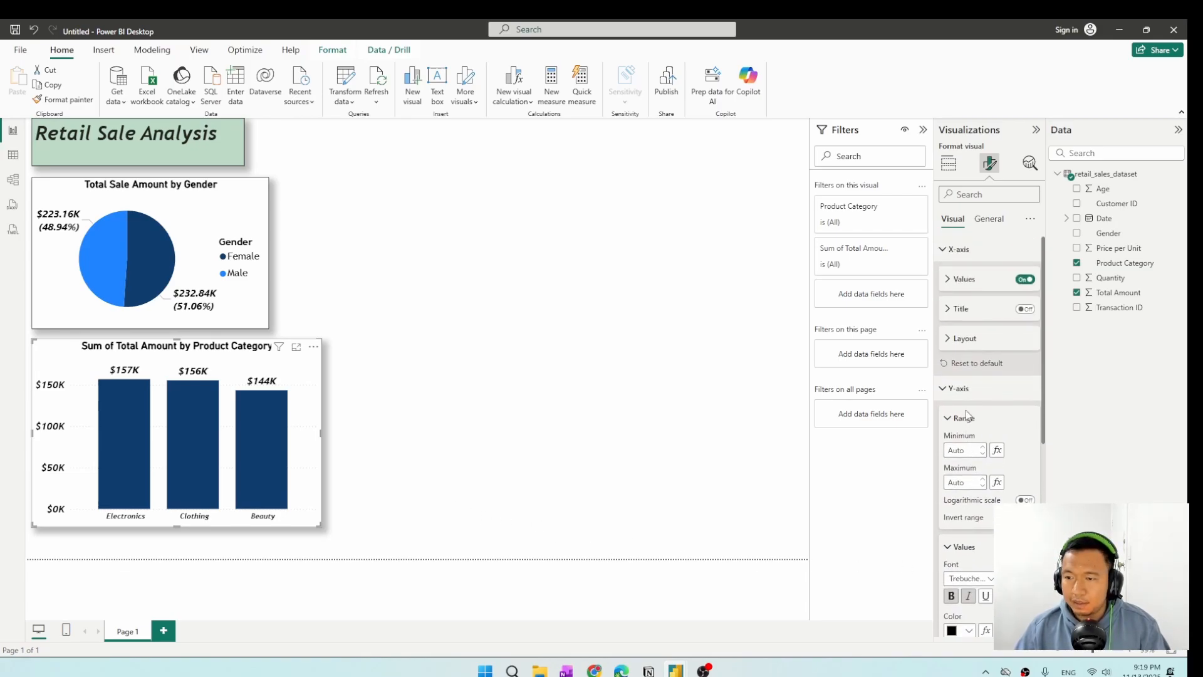
click(946, 249)
click(946, 274)
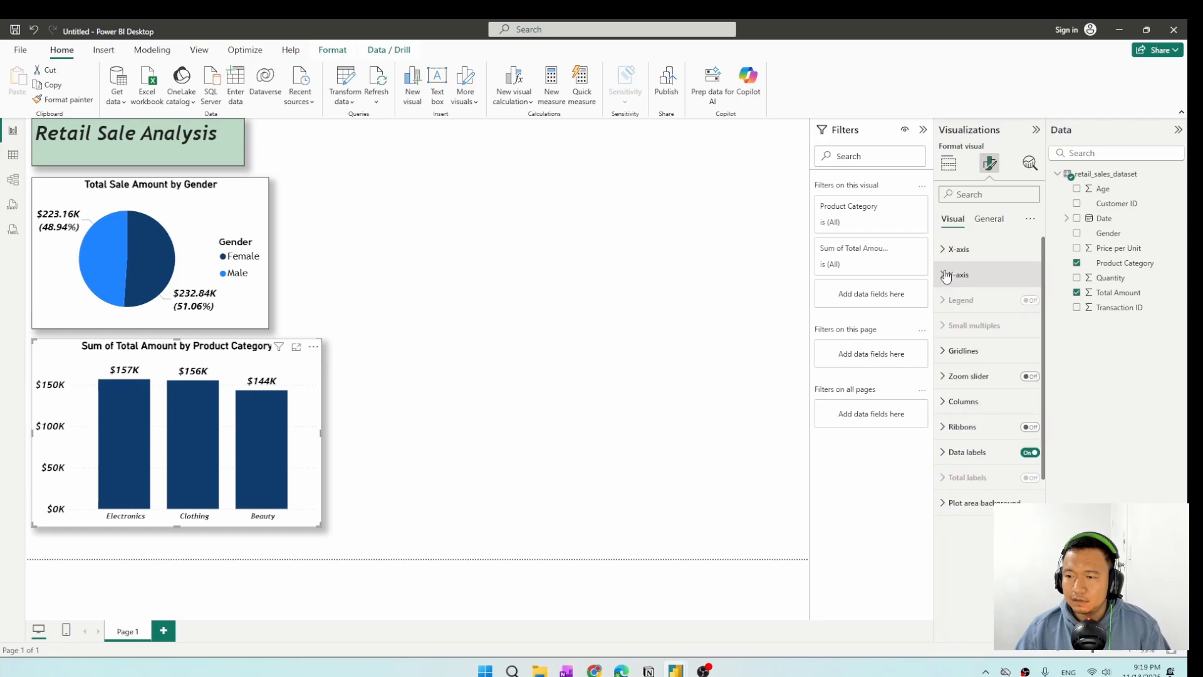
click(944, 278)
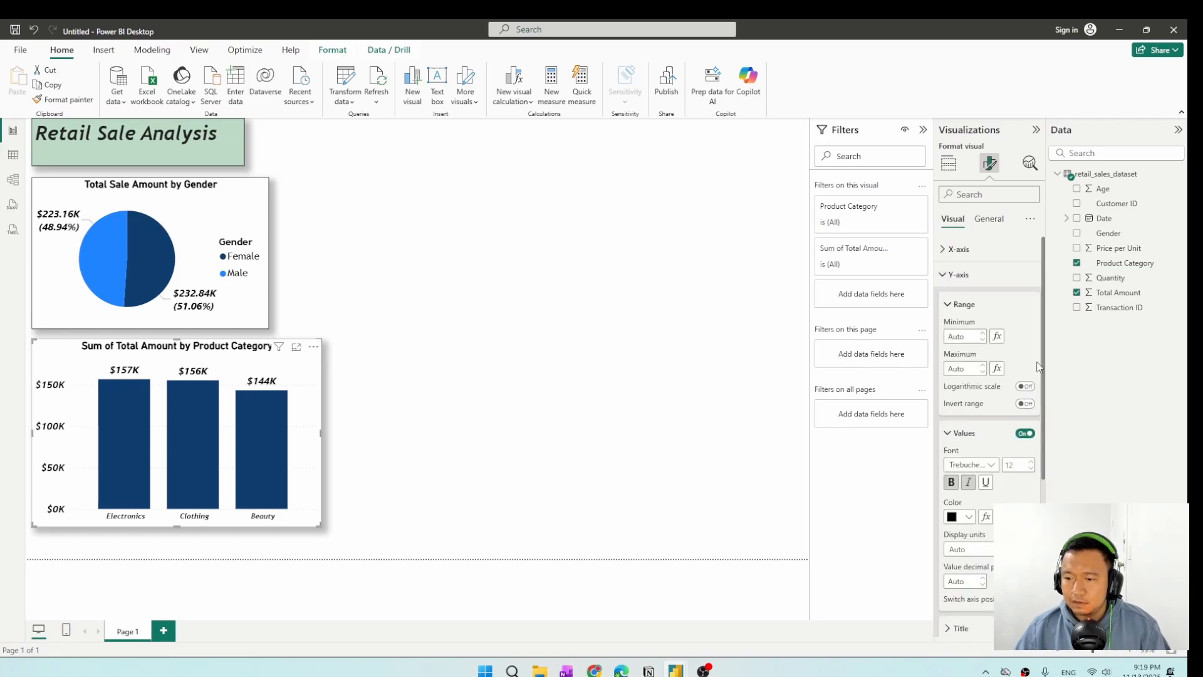
click(1023, 434)
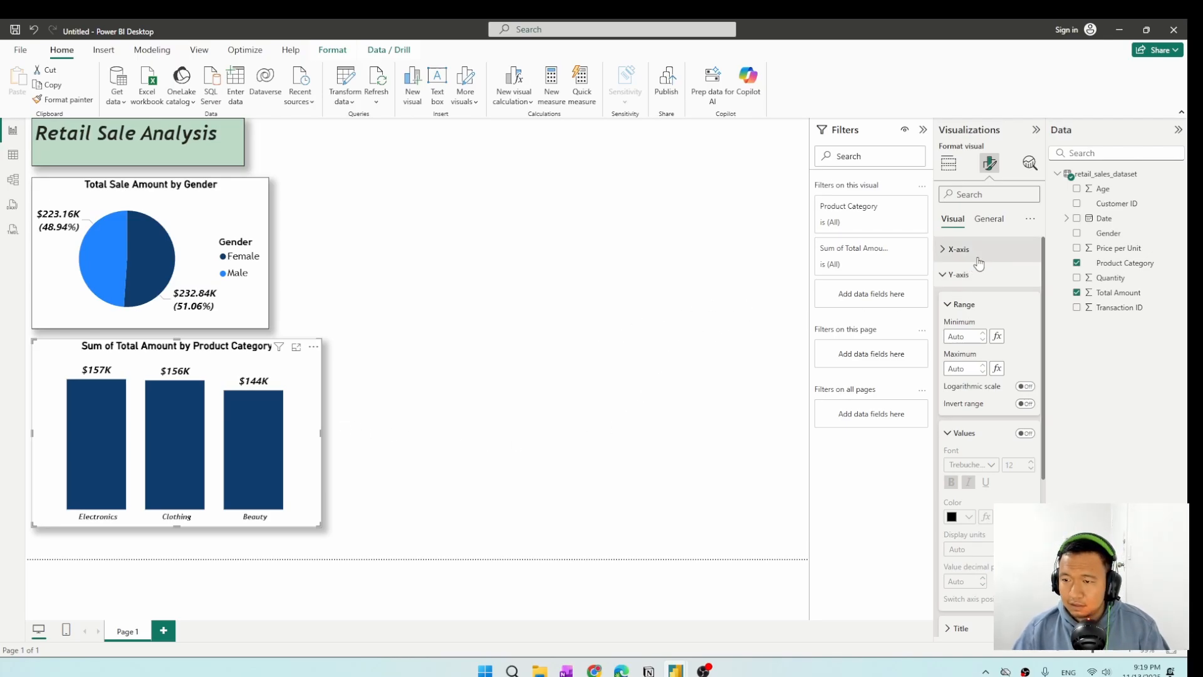
Change the column chart's title to "Total Sale by Product Category".
click(990, 220)
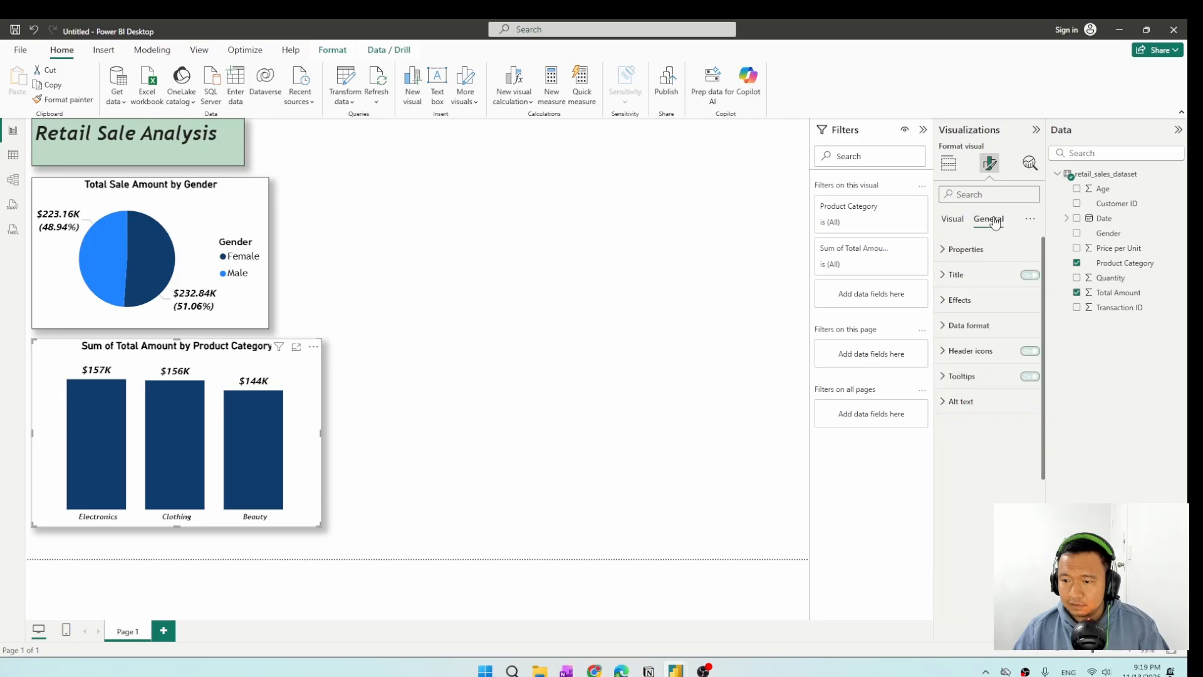
click(955, 275)
triple_click(977, 338)
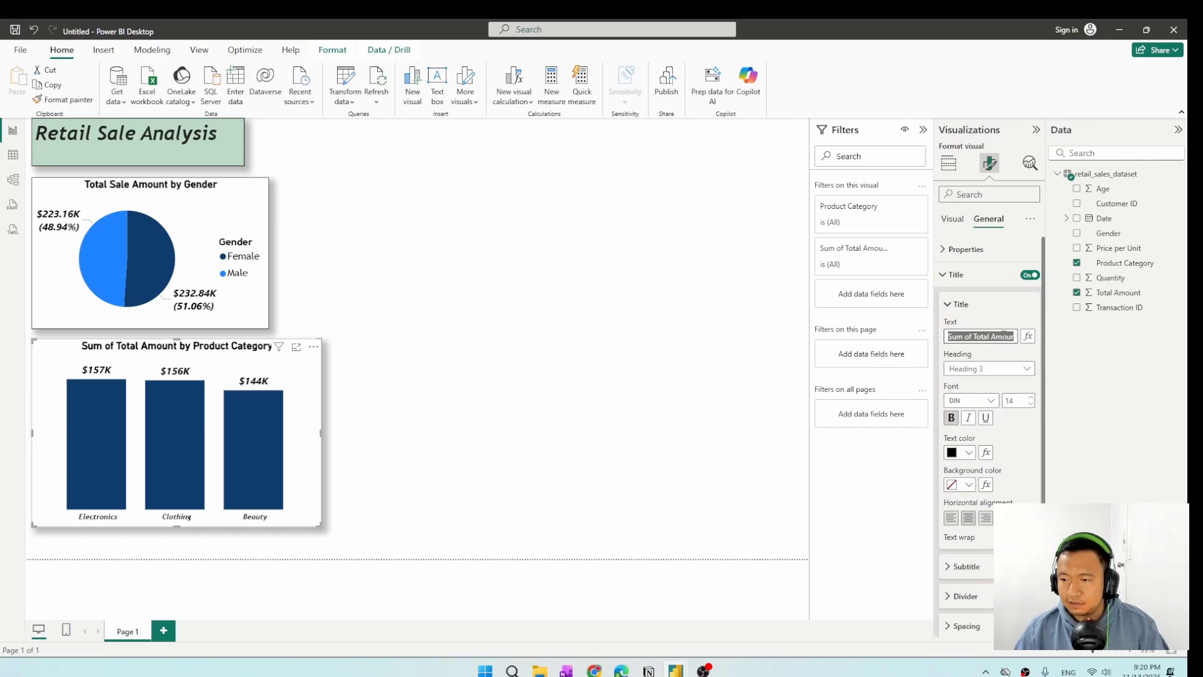
click(996, 337)
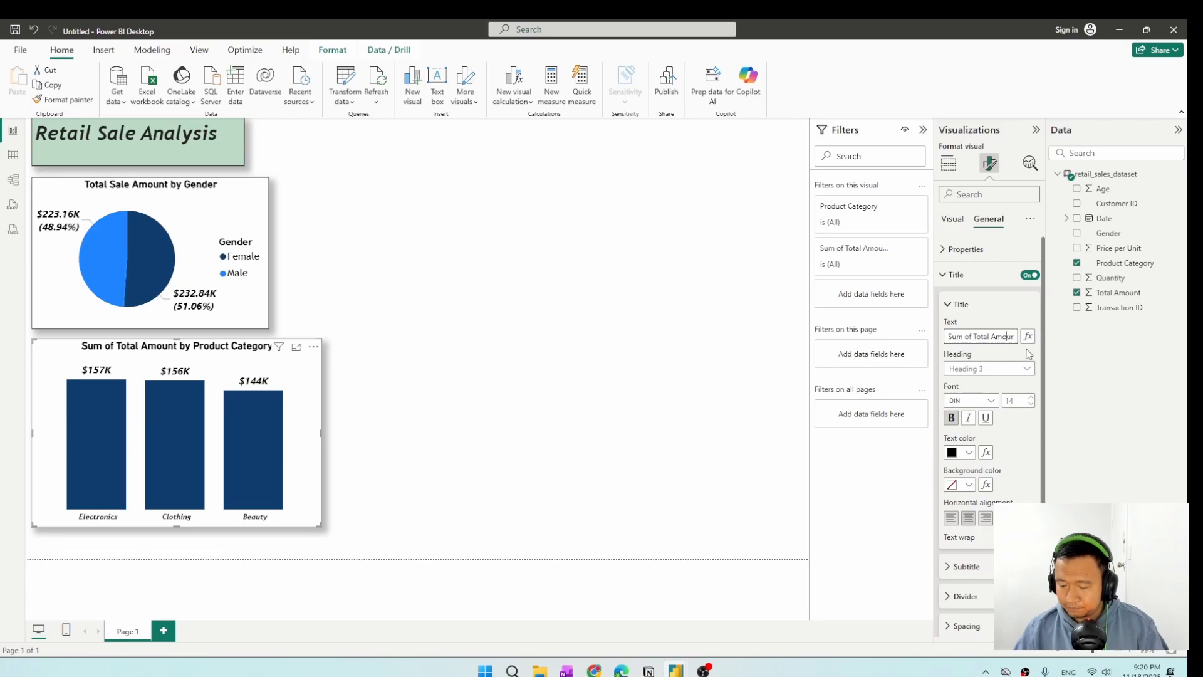
key(Right)
key(Right)
key(Right)
key(Right)
key(Right)
key(Right)
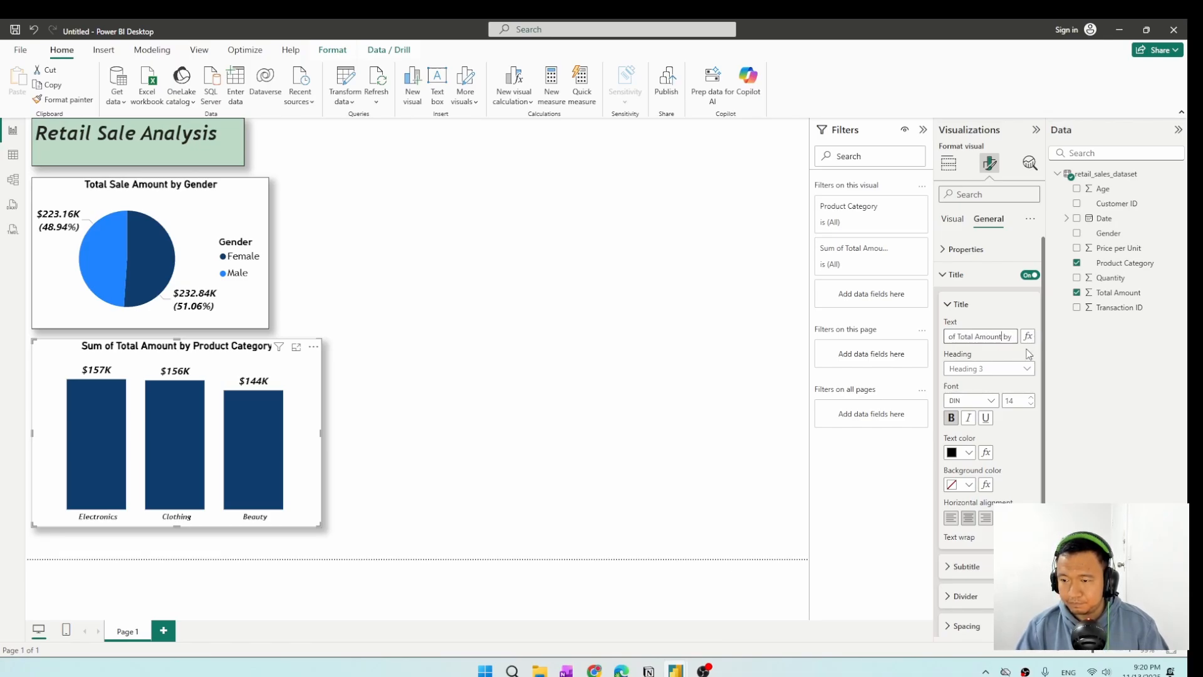
key(ctrl+BackSpace)
key(ctrl+BackSpace)
key(ctrl+BackSpace)
key(ctrl+BackSpace)
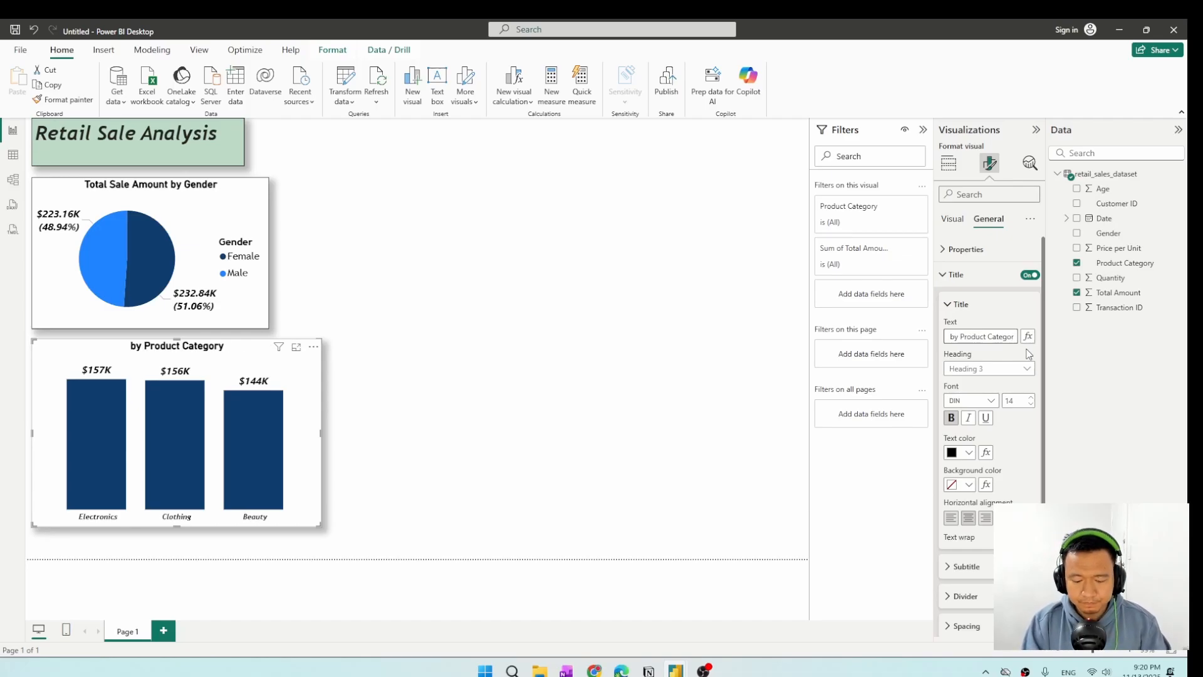
text(Total Sale)
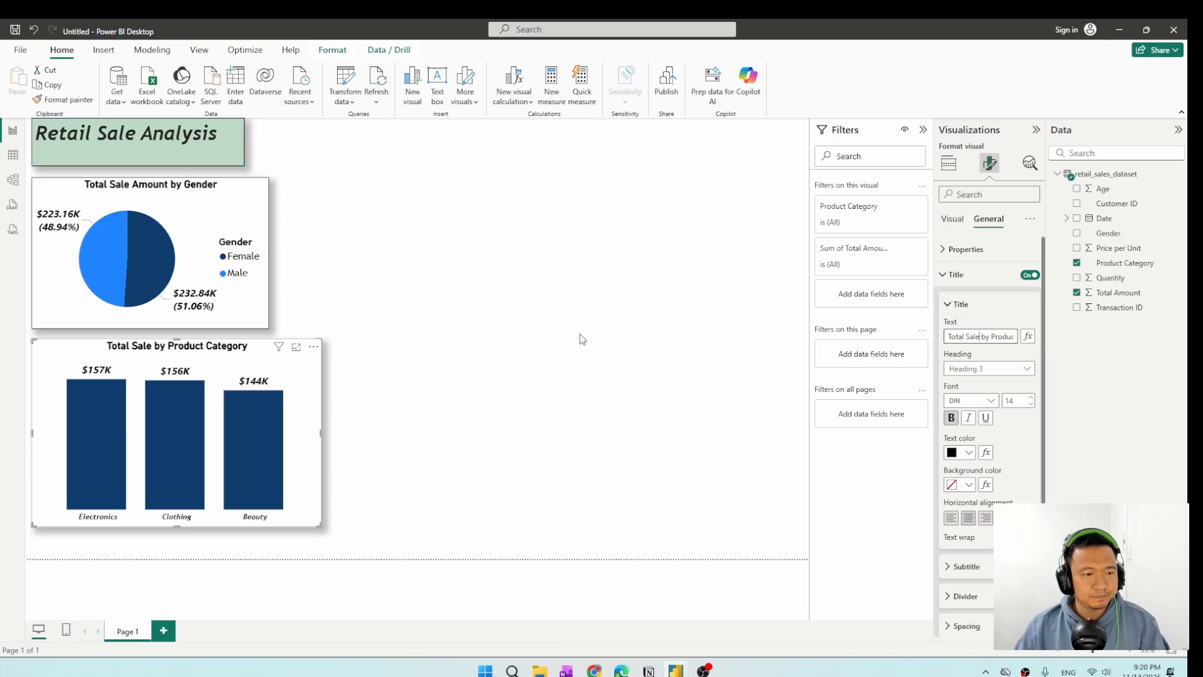
click(462, 284)
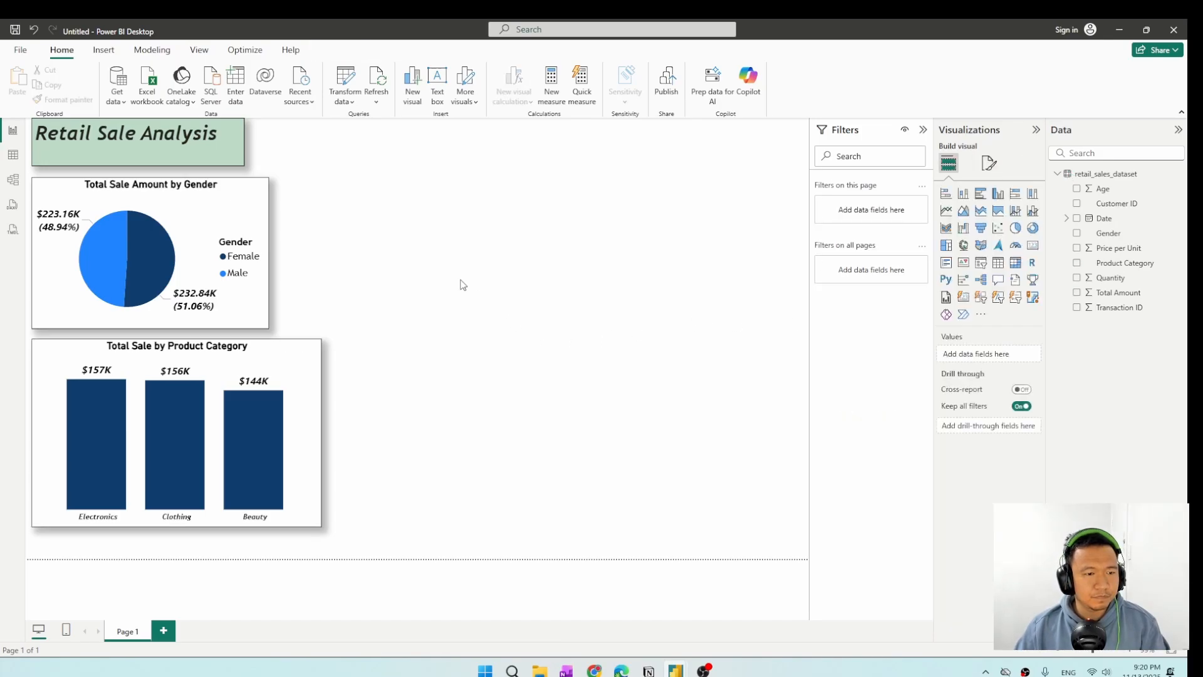
Widen the gender pie chart to match the width of the column chart below it.
click(269, 254)
drag(269, 253, 324, 263)
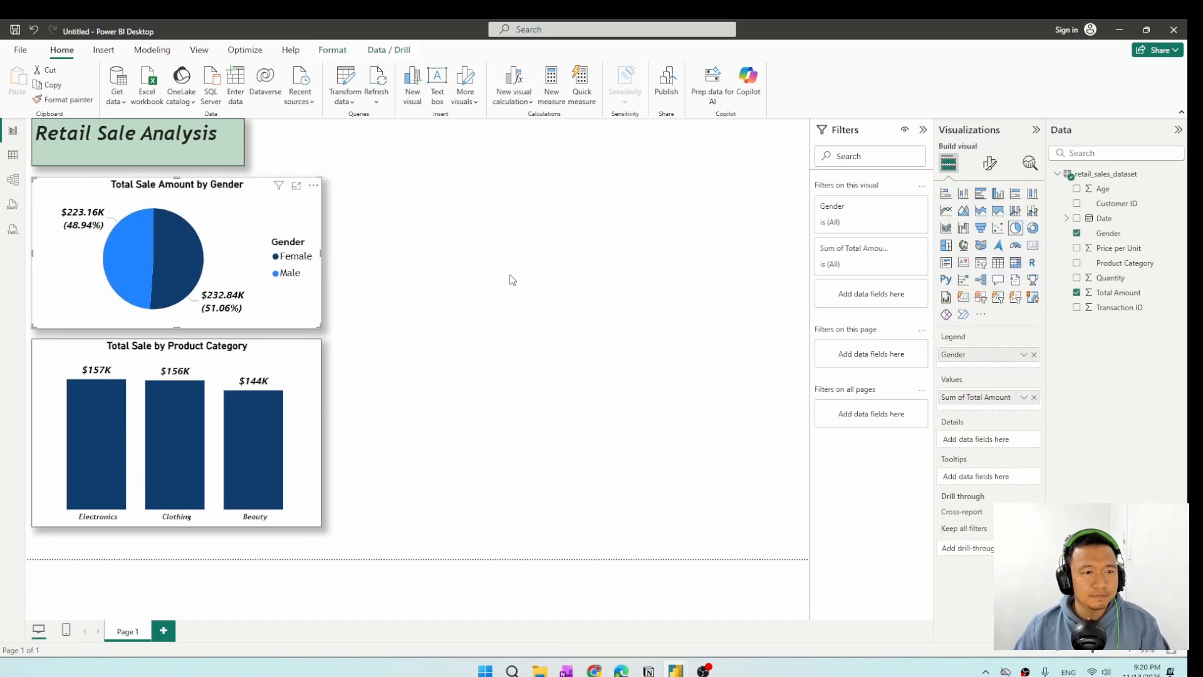
click(459, 274)
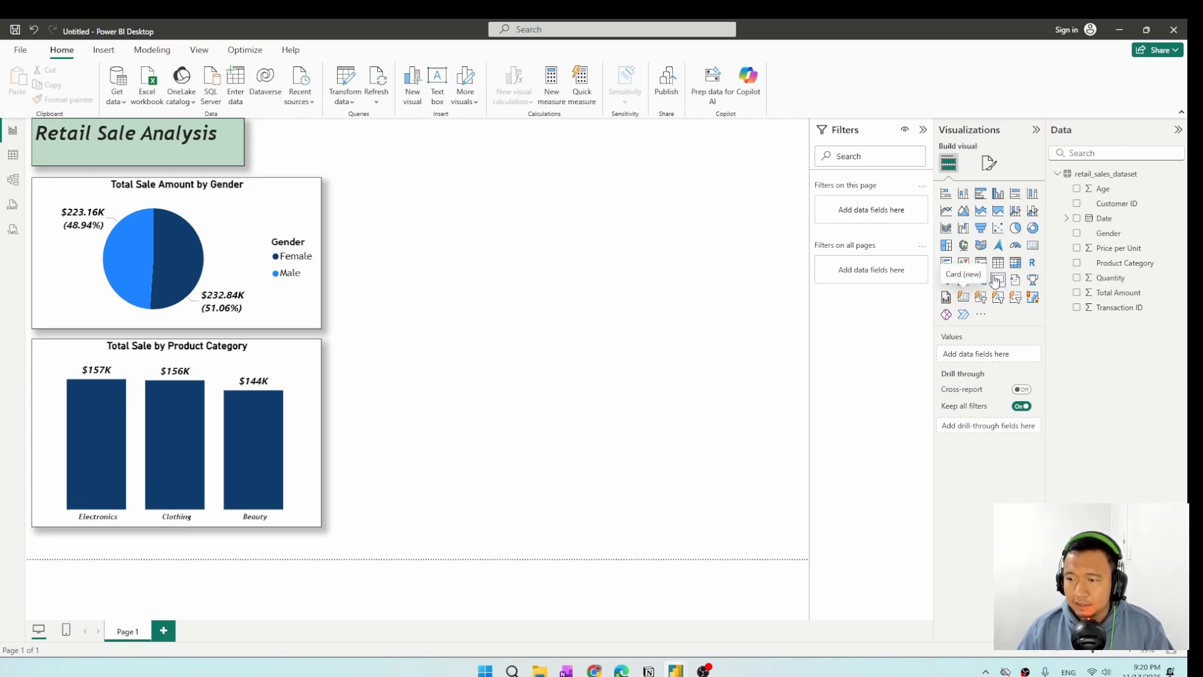
Add a card visual, shrink it and place it beside the report heading, above the pie chart's level.
click(1033, 248)
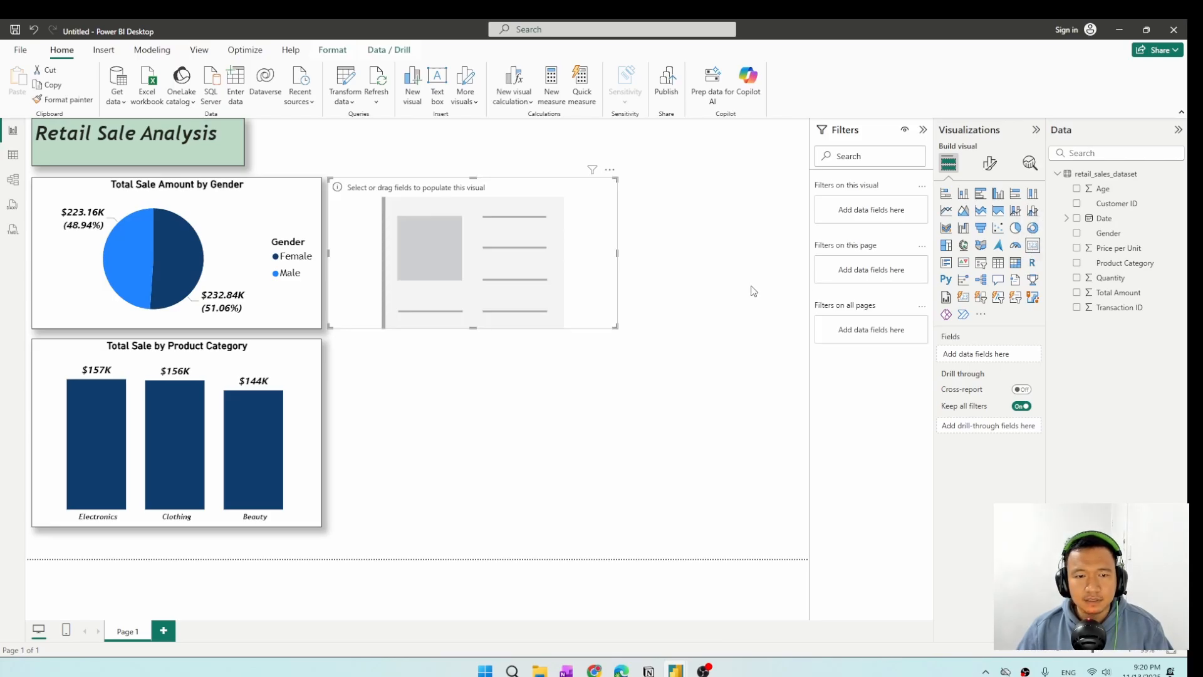
drag(348, 318, 435, 263)
drag(521, 254, 421, 198)
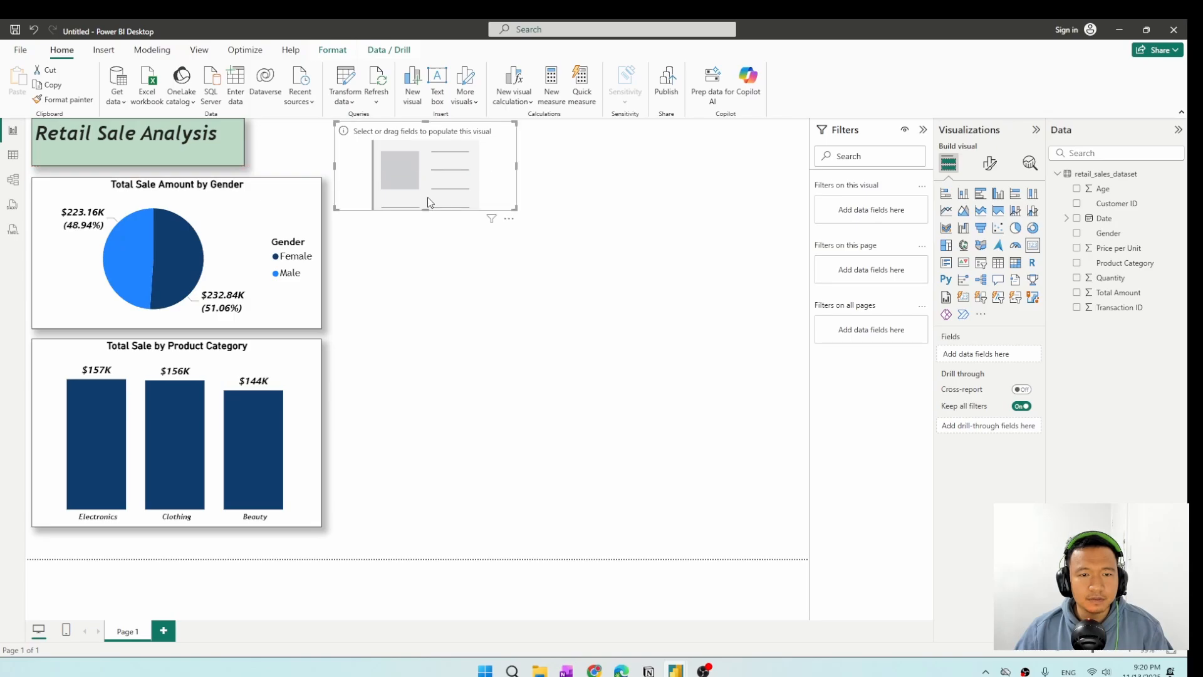
drag(517, 210, 476, 194)
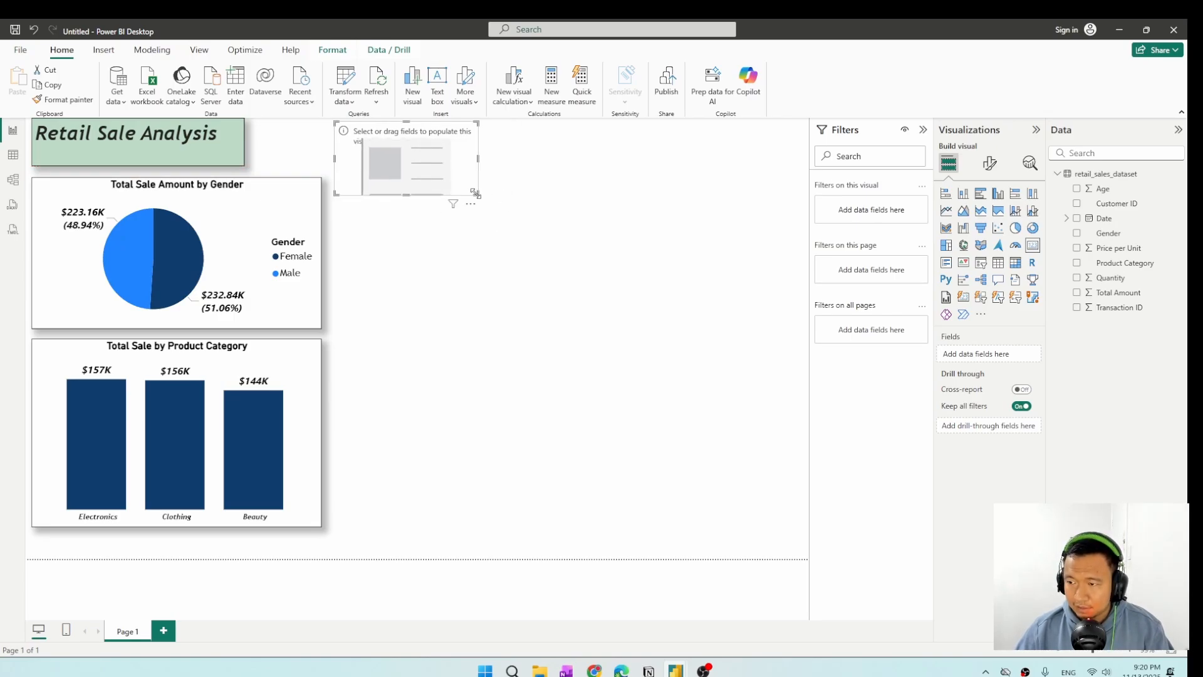
Show the Customer ID field in the card as Count (Distinct) and make the card slightly wider.
click(1077, 204)
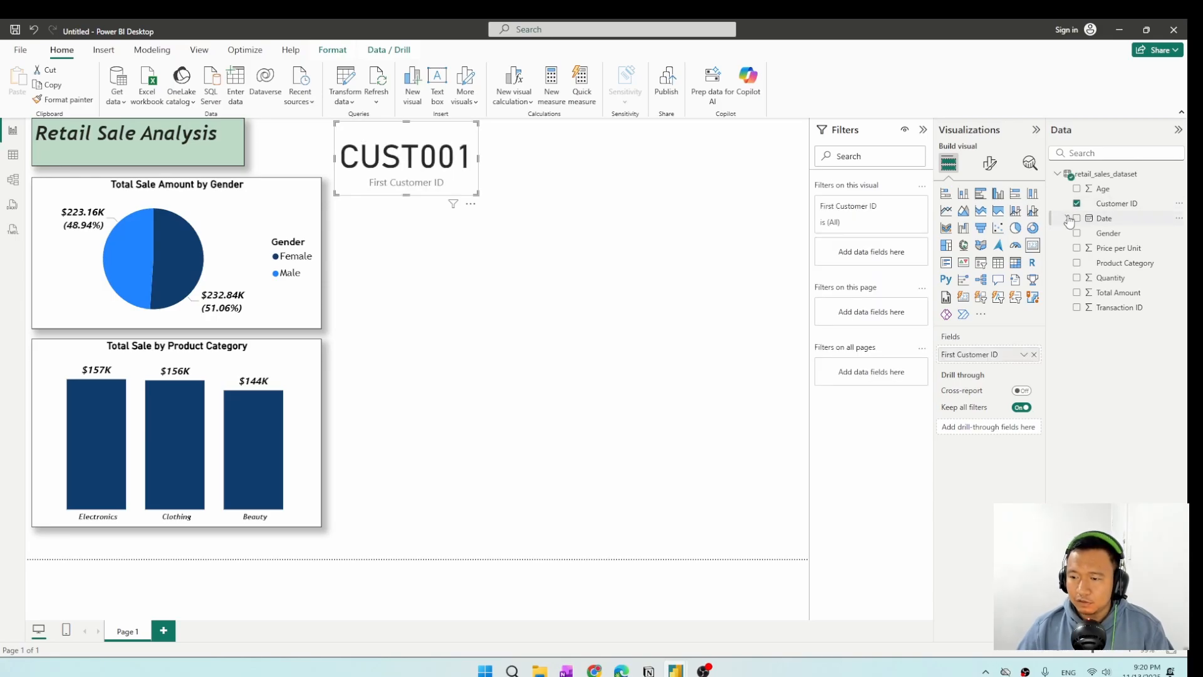
right_click(1009, 357)
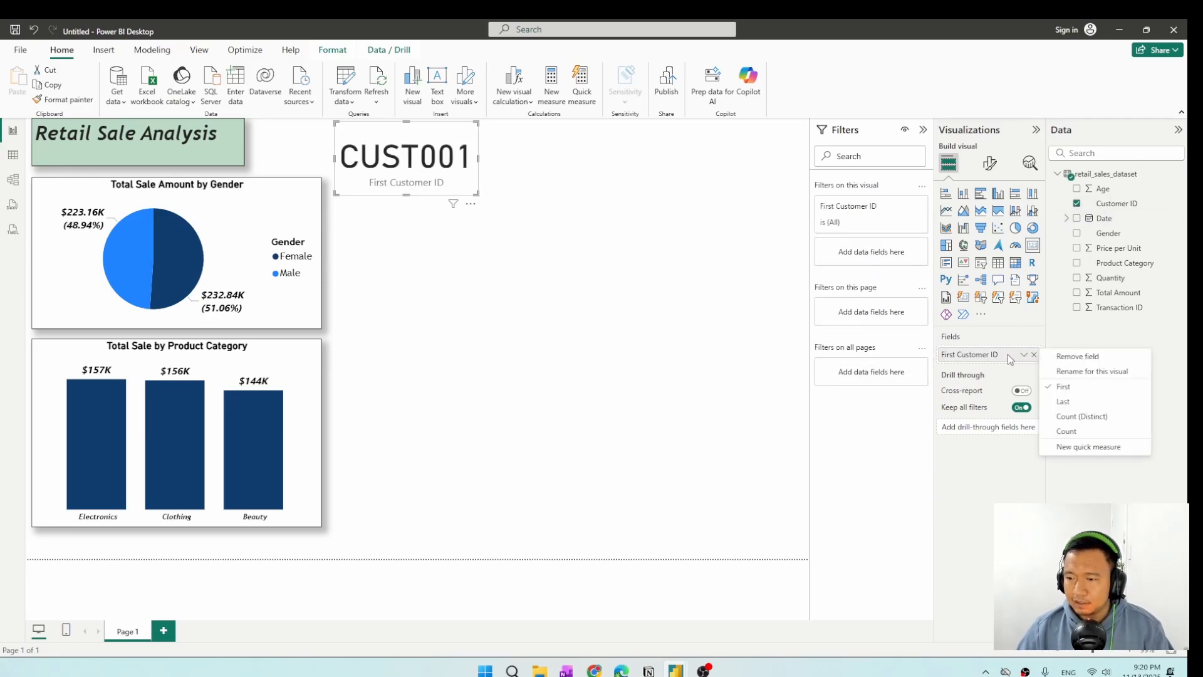
click(1095, 419)
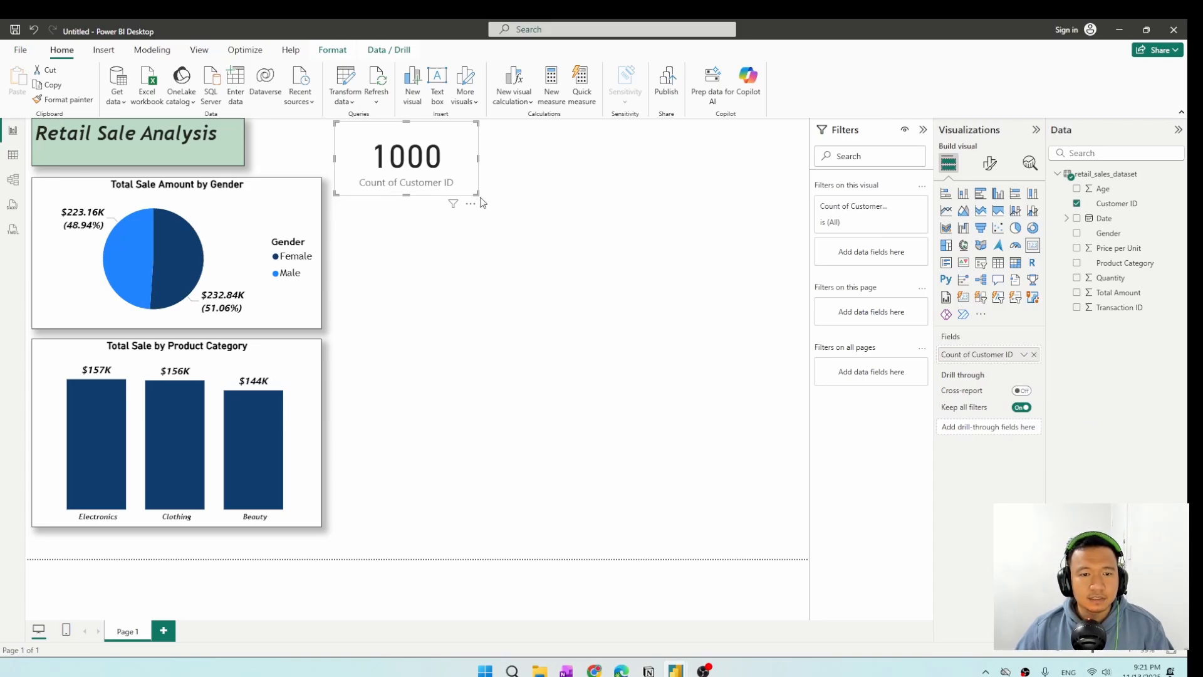
mouse_move(477, 193)
mouse_down()
mouse_move(510, 196)
mouse_move(493, 195)
mouse_up()
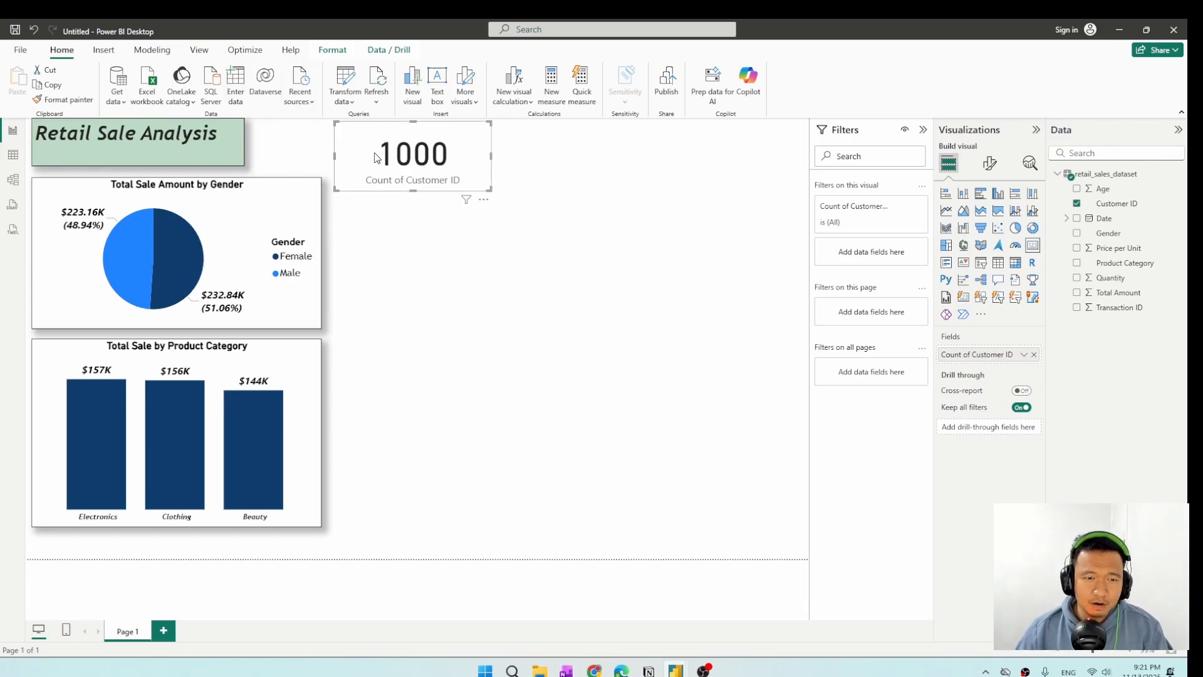
double_click(981, 354)
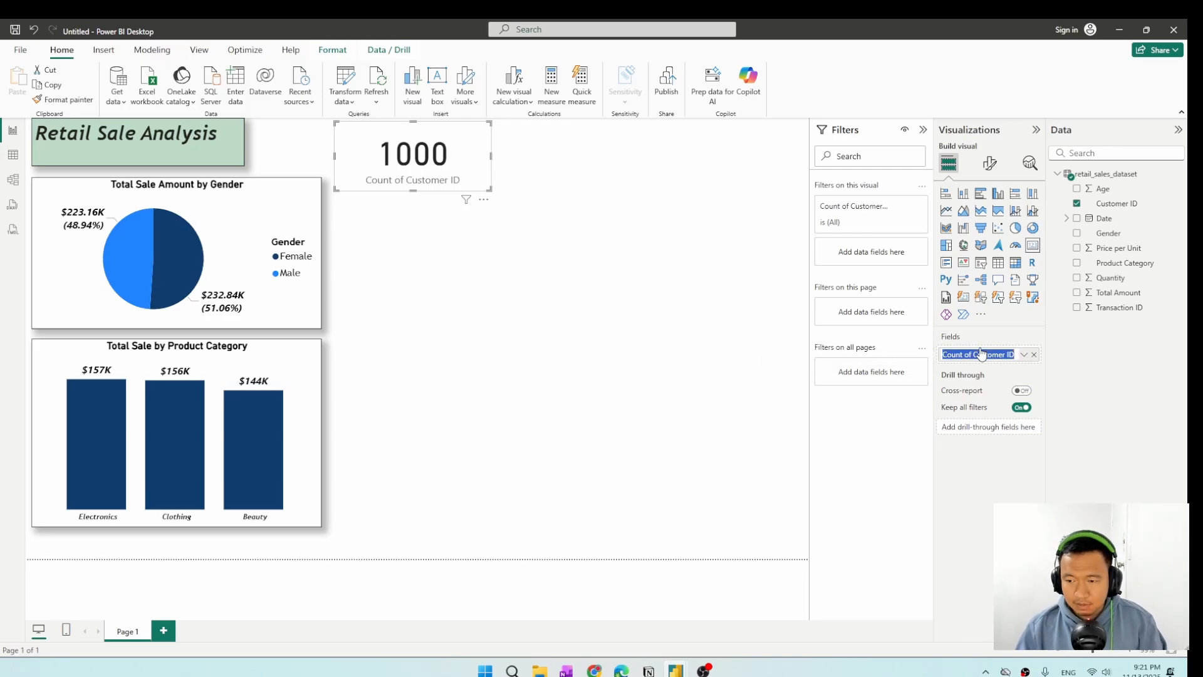
key(BackSpace)
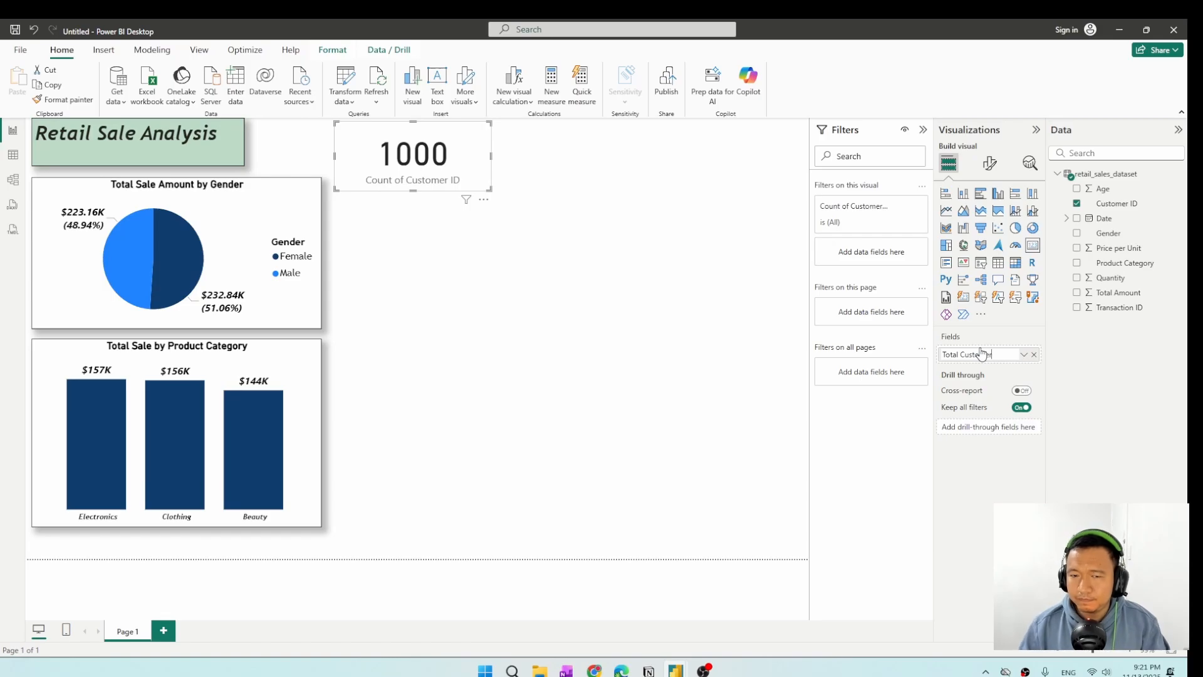
click(539, 260)
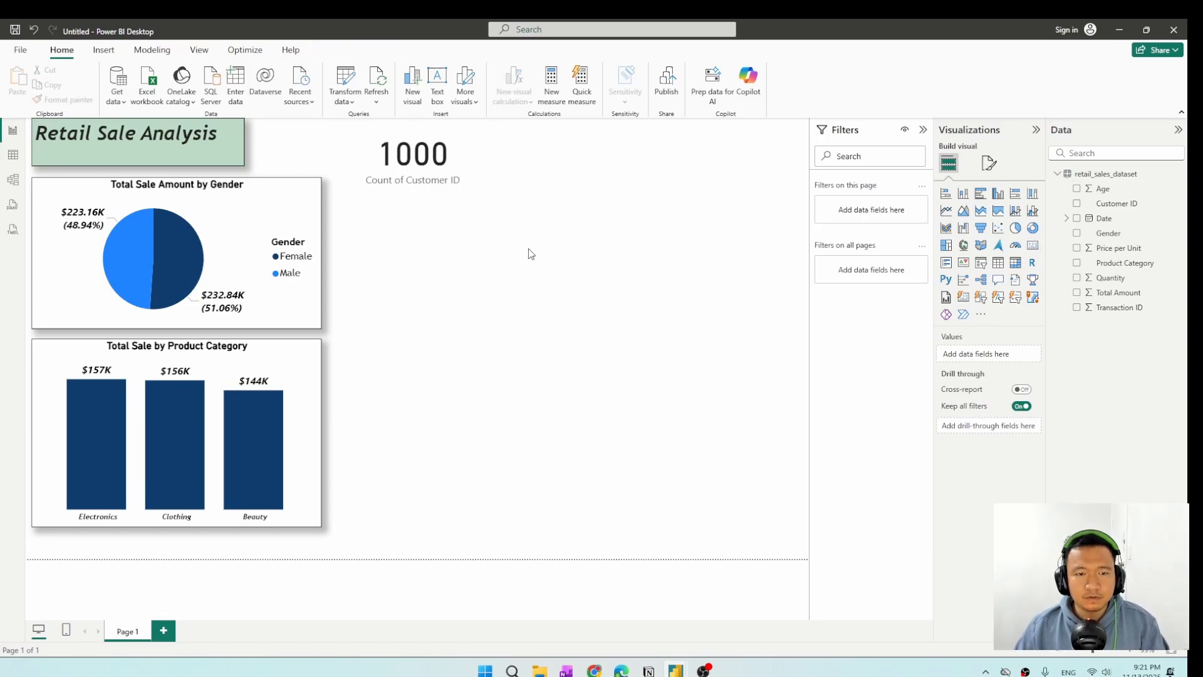
Rename the card's Customer ID field to "Total Customer" for this visual and make the card slightly smaller.
click(459, 186)
double_click(979, 352)
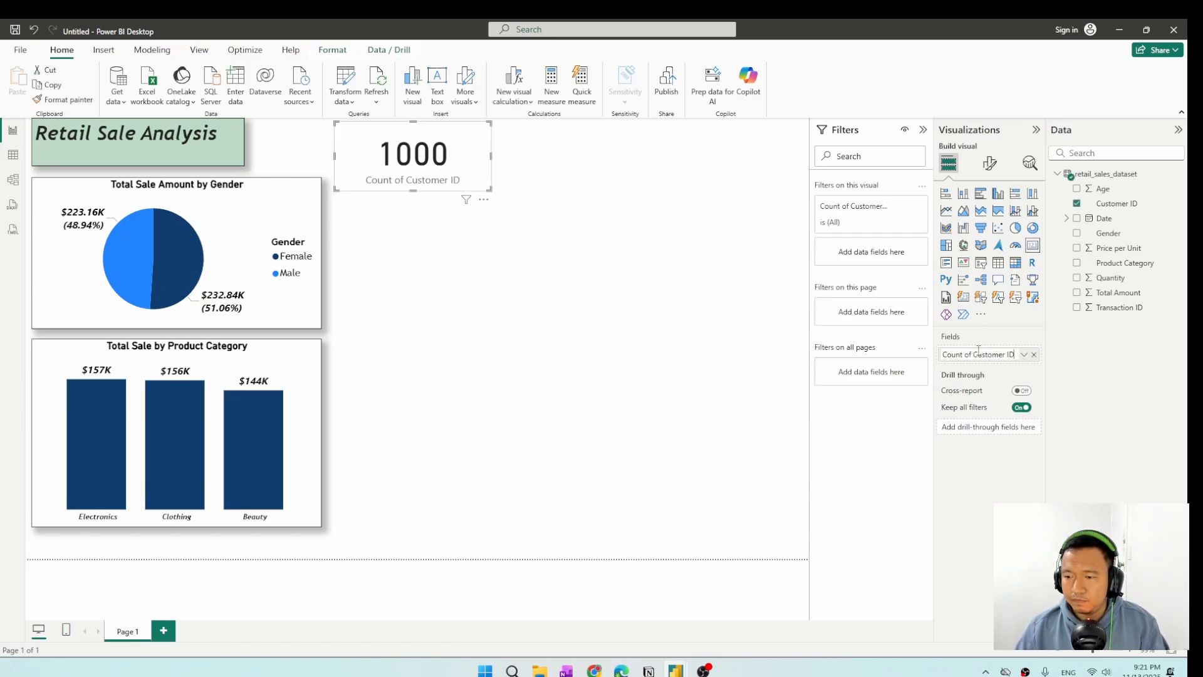
key(ctrl+a)
key(BackSpace)
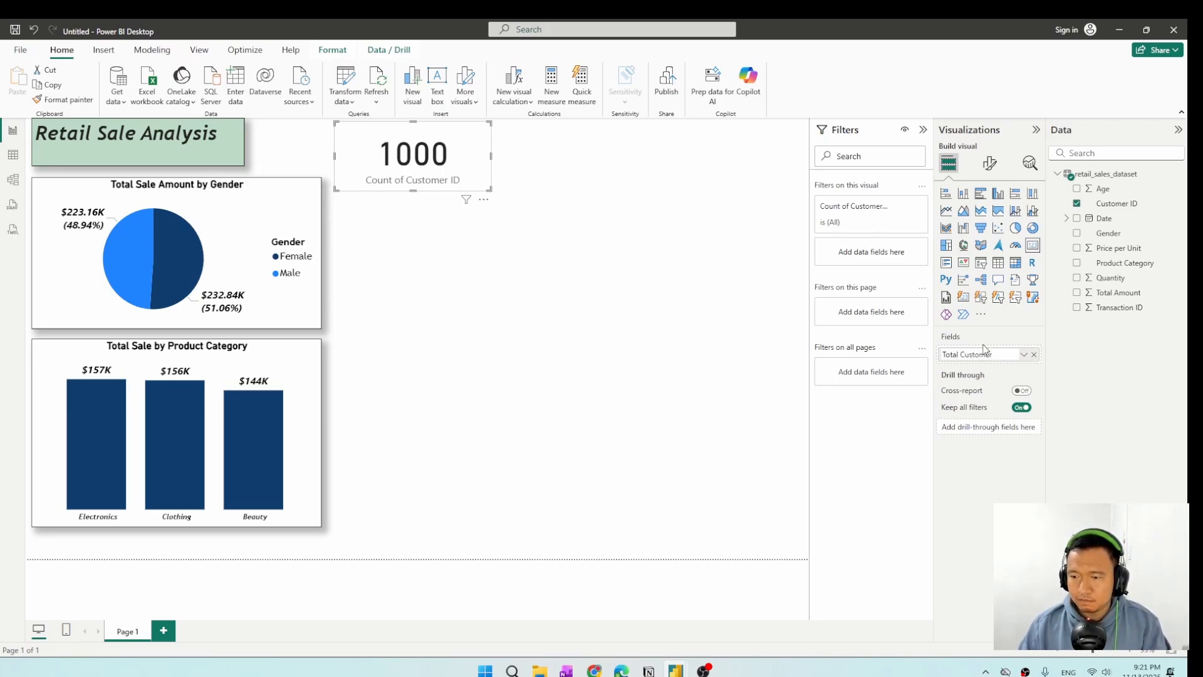
key(Return)
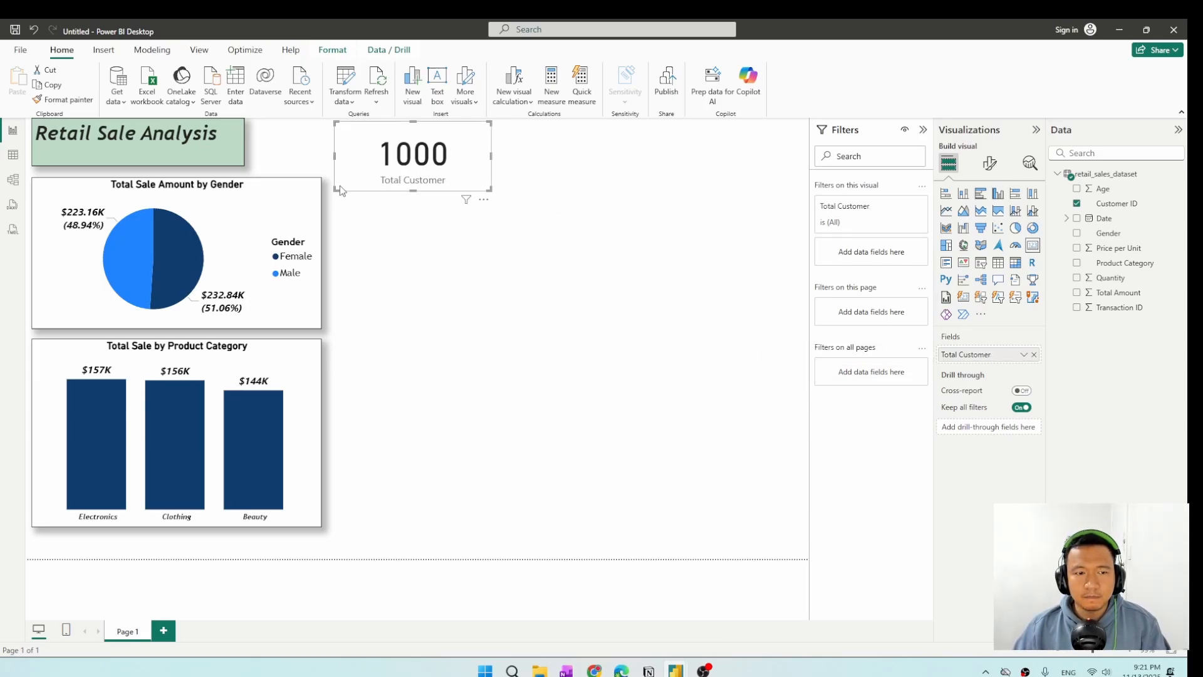
drag(340, 186, 375, 157)
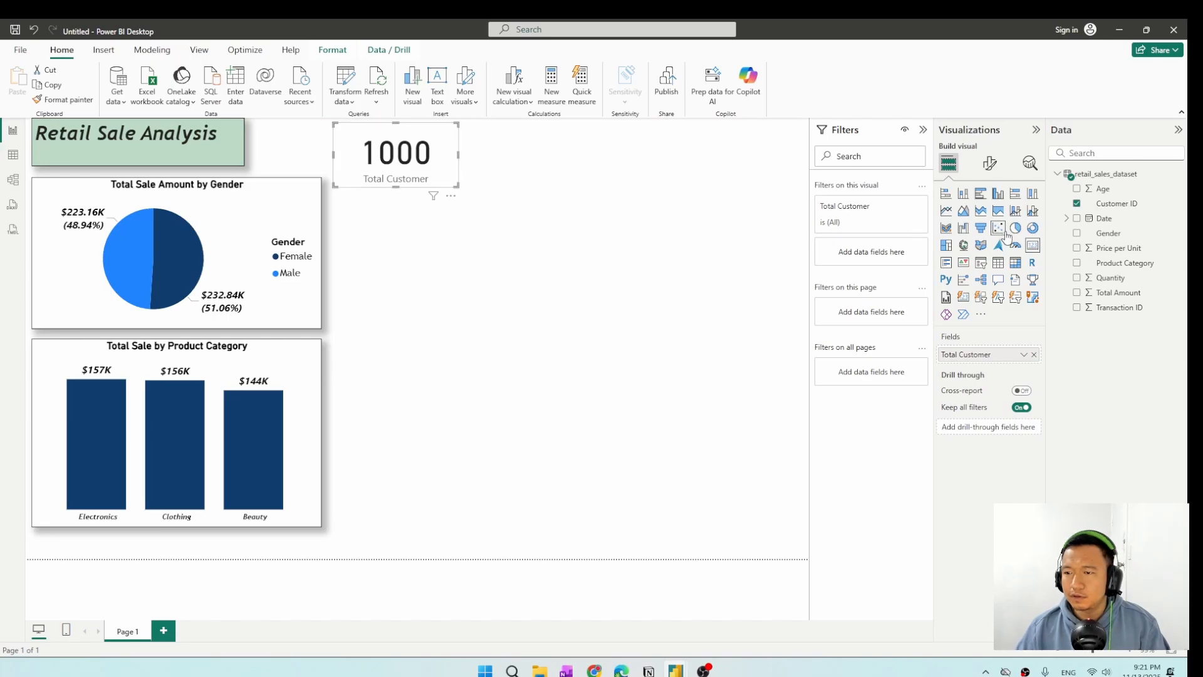
Format the card's category label as black, bold, italic Trebuchet MS.
click(989, 164)
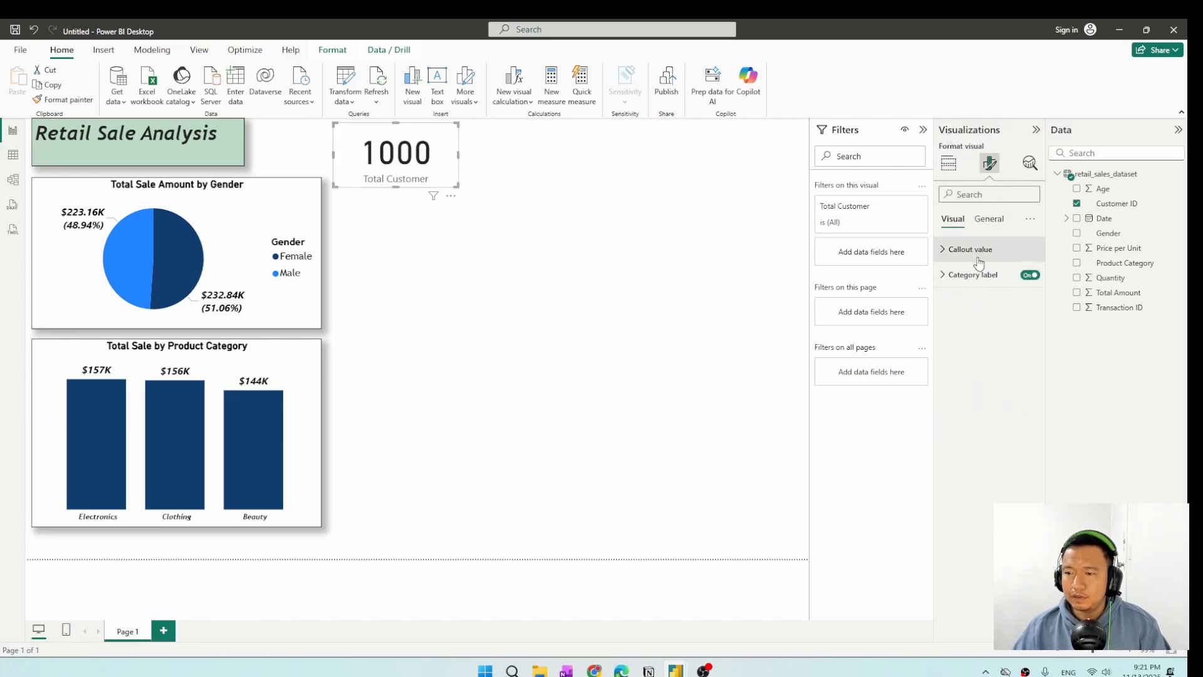
click(974, 274)
click(968, 369)
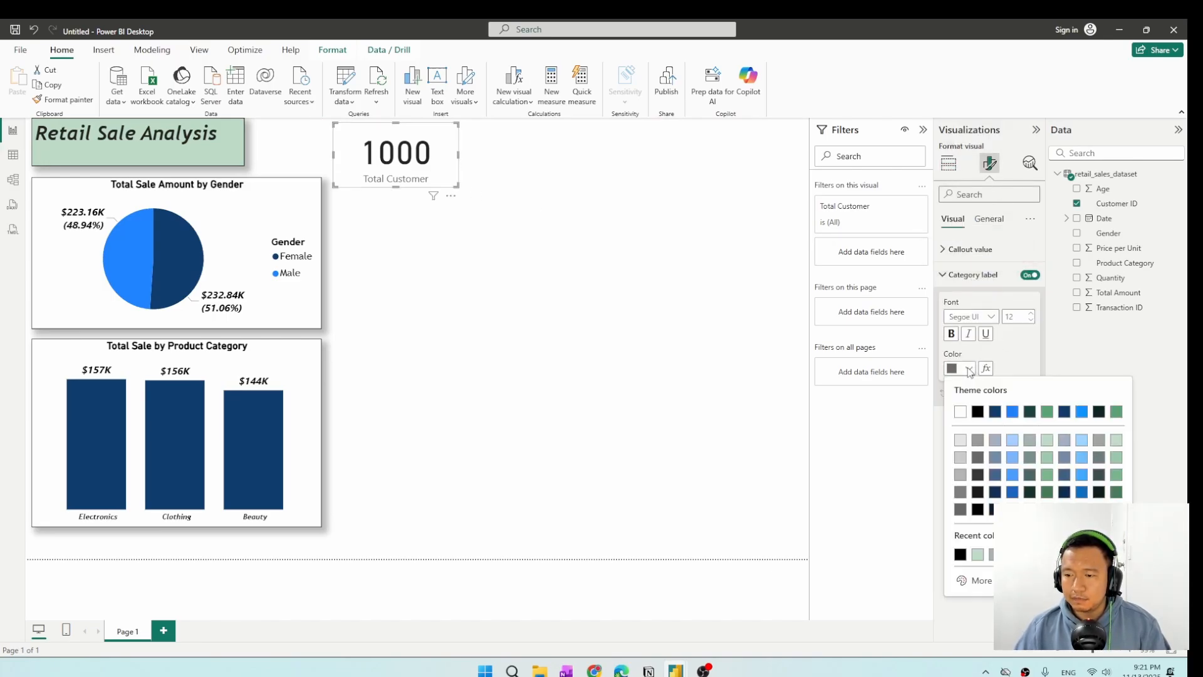
click(978, 412)
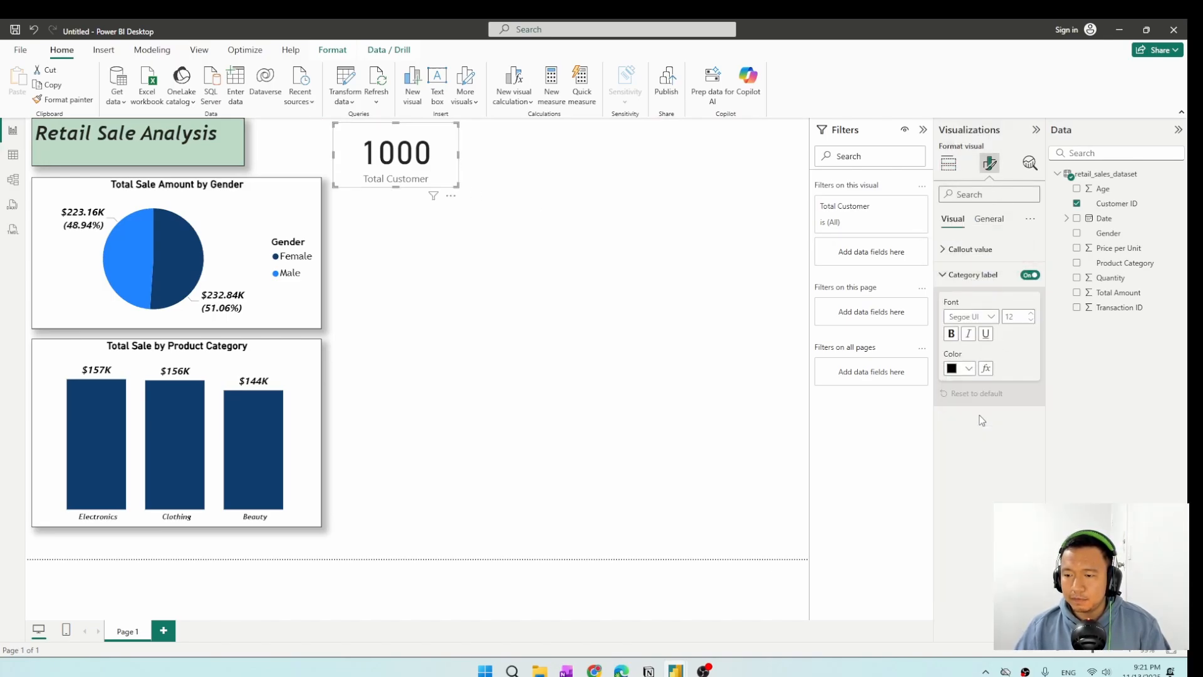
click(951, 334)
click(968, 333)
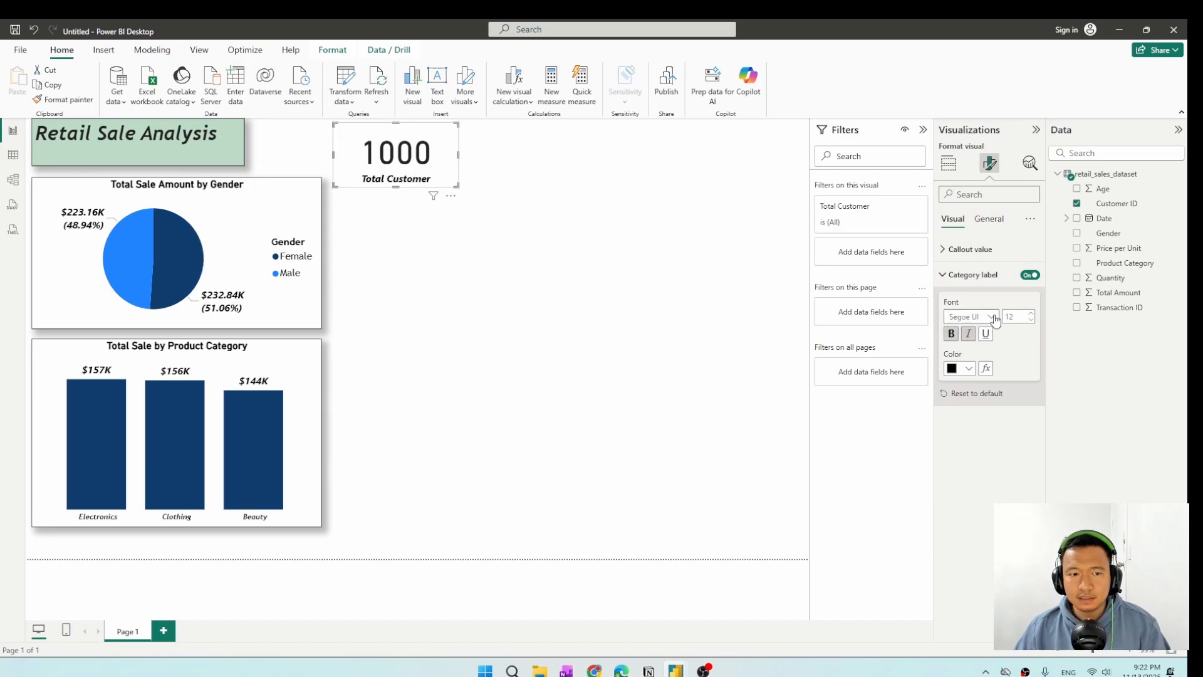
click(991, 317)
scroll(984, 389, down, 1)
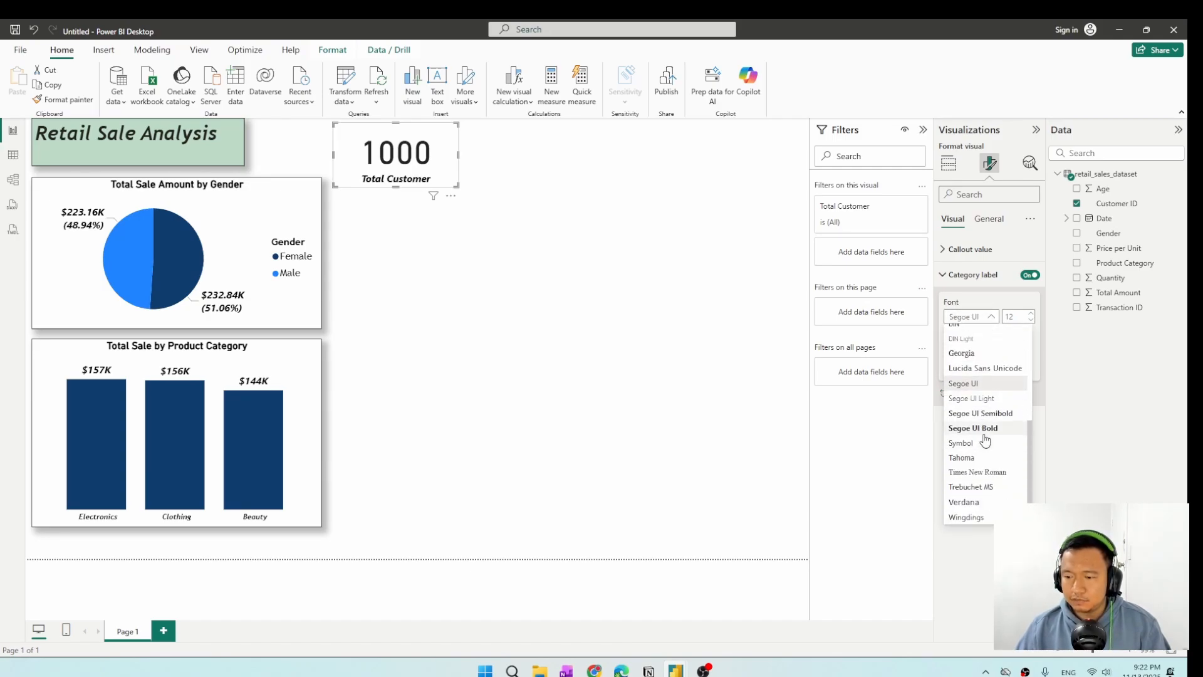
click(984, 490)
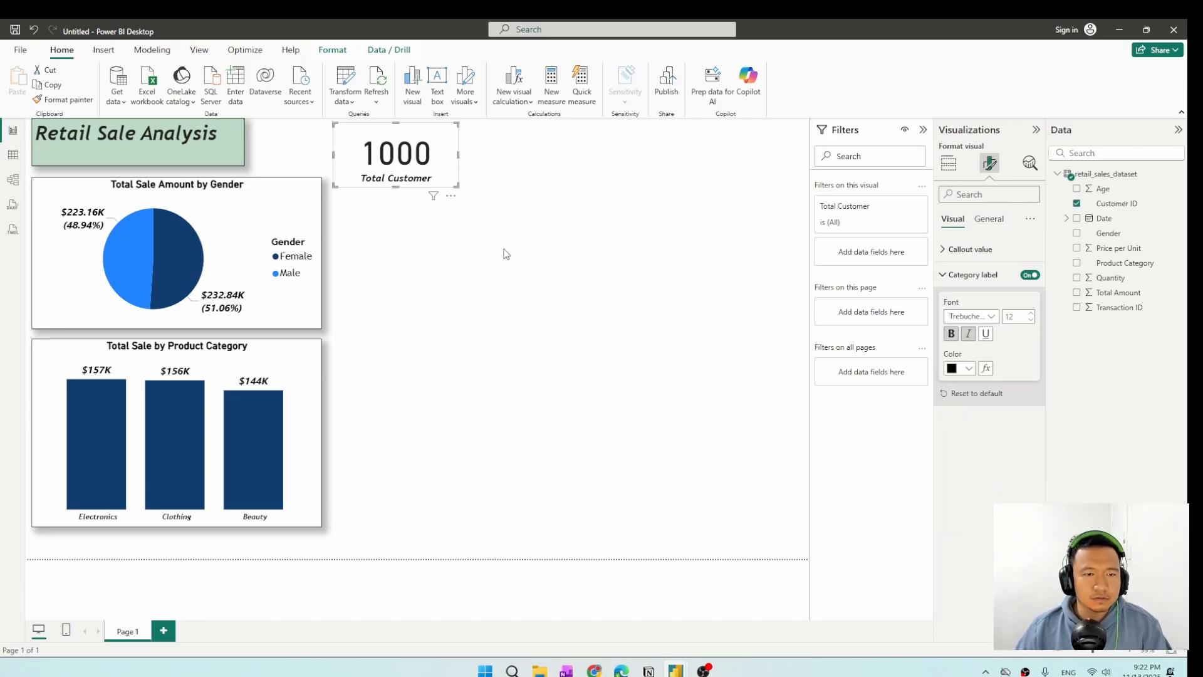
click(448, 267)
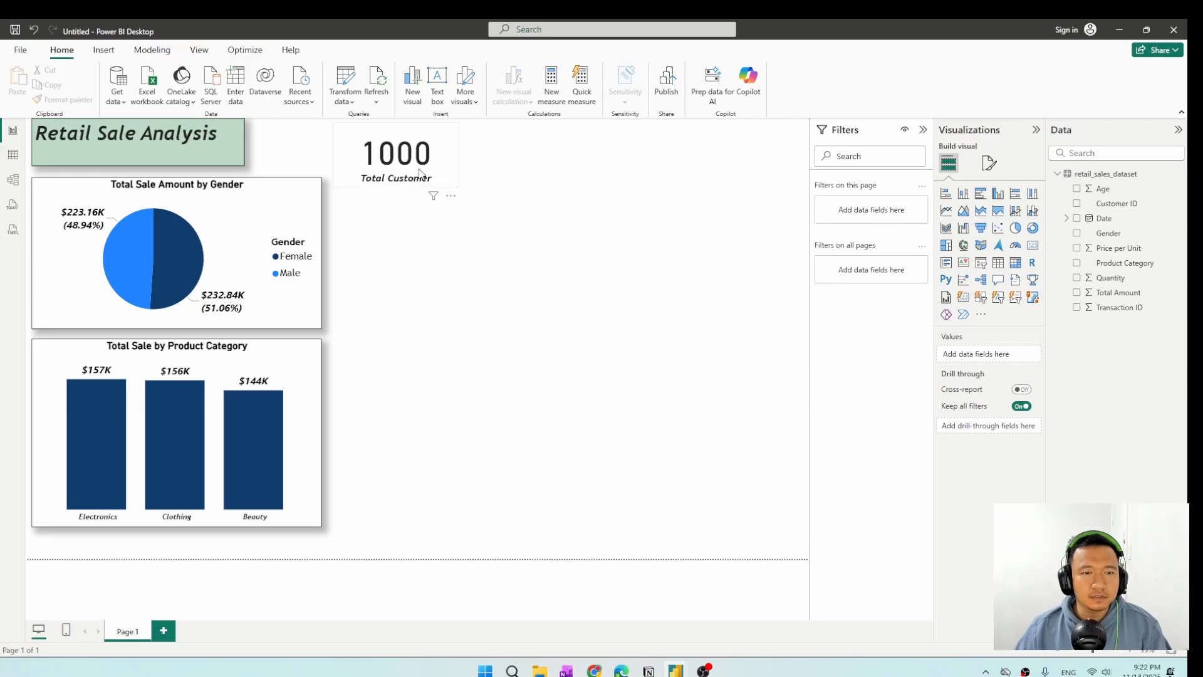
Turn on the visual border and shadow for the Total Customer card.
click(401, 160)
click(989, 163)
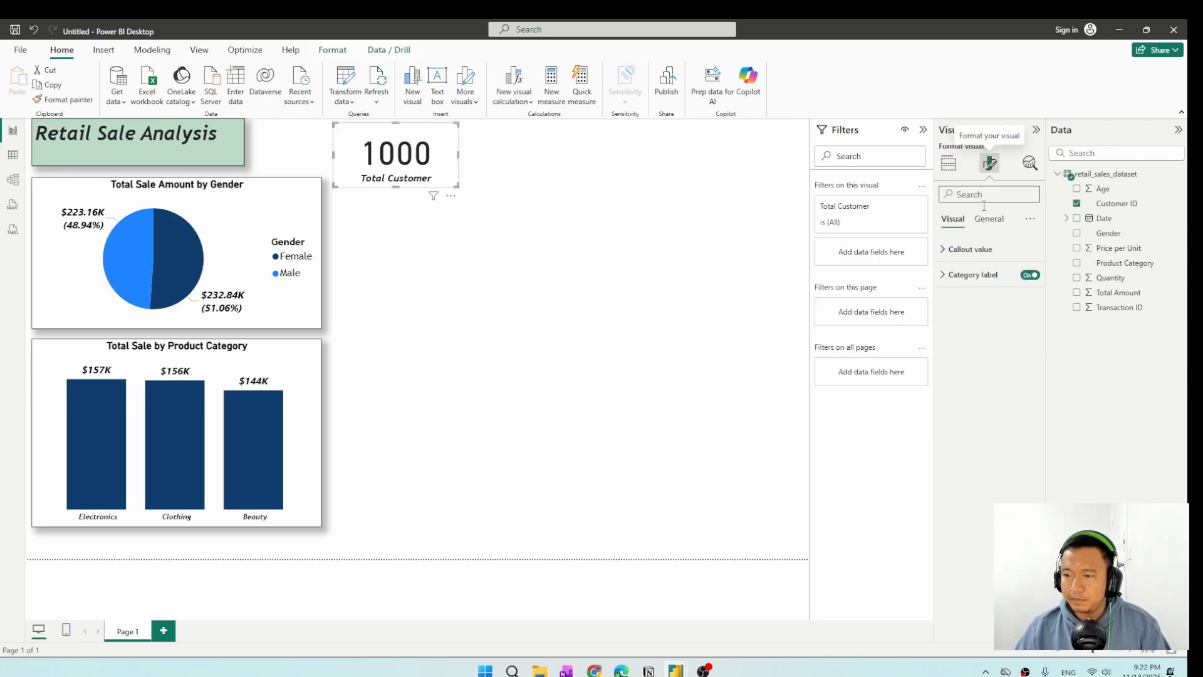
click(989, 219)
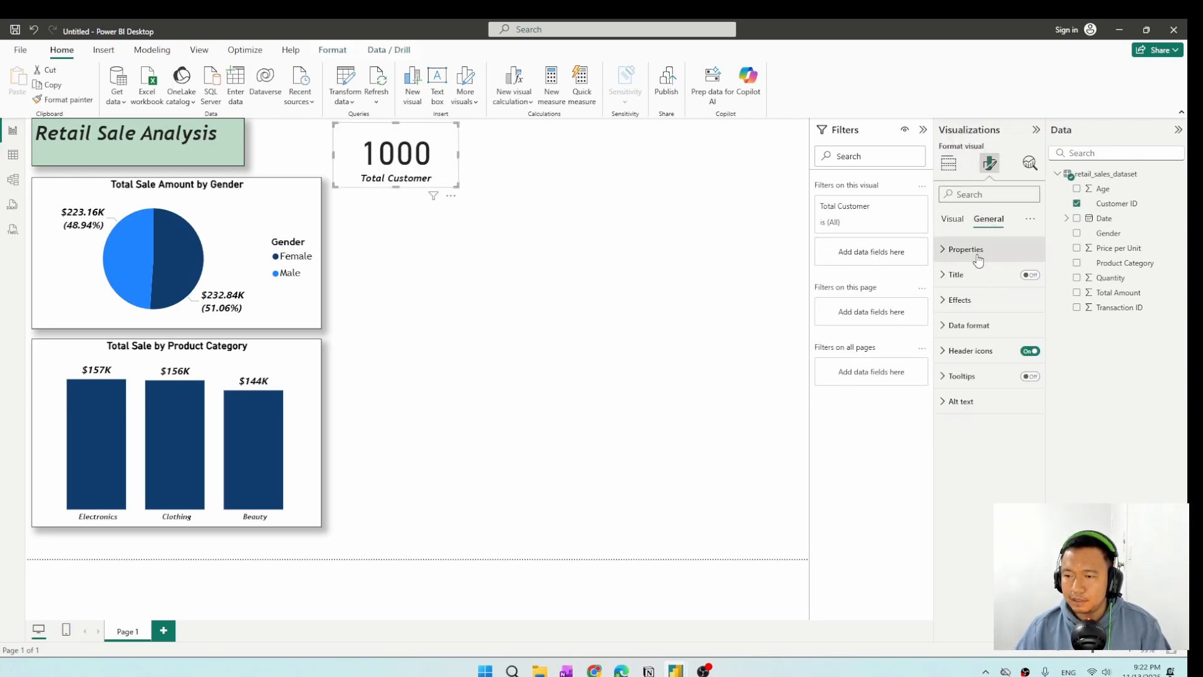
click(965, 303)
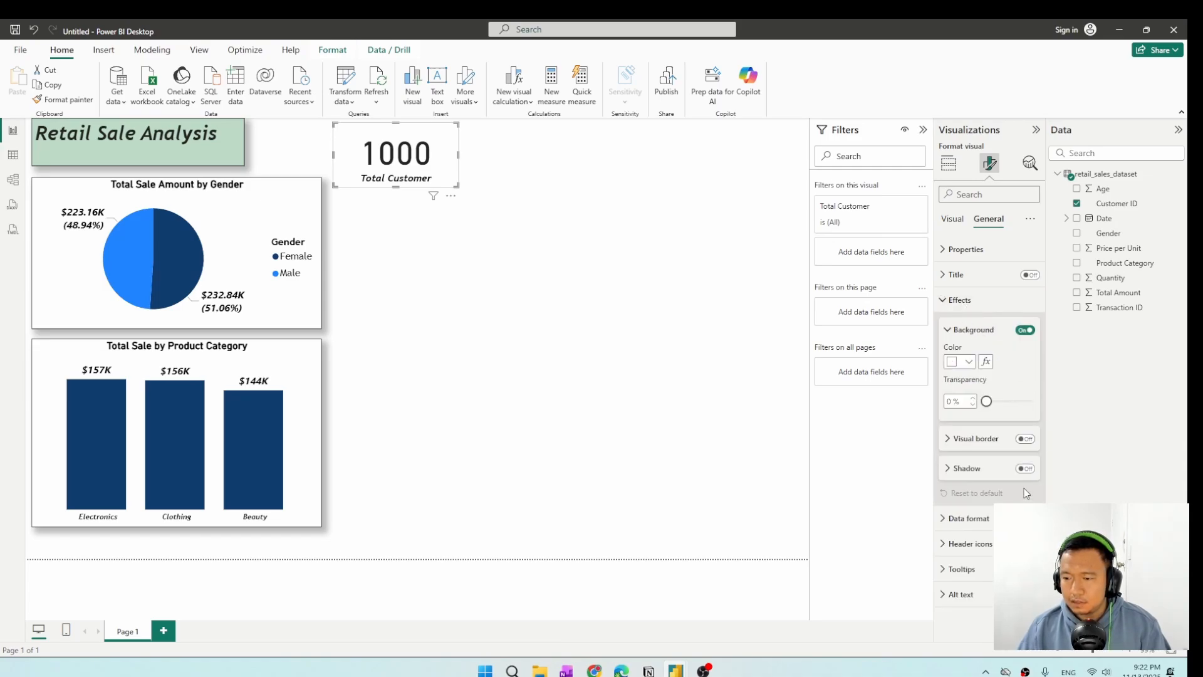
click(1027, 438)
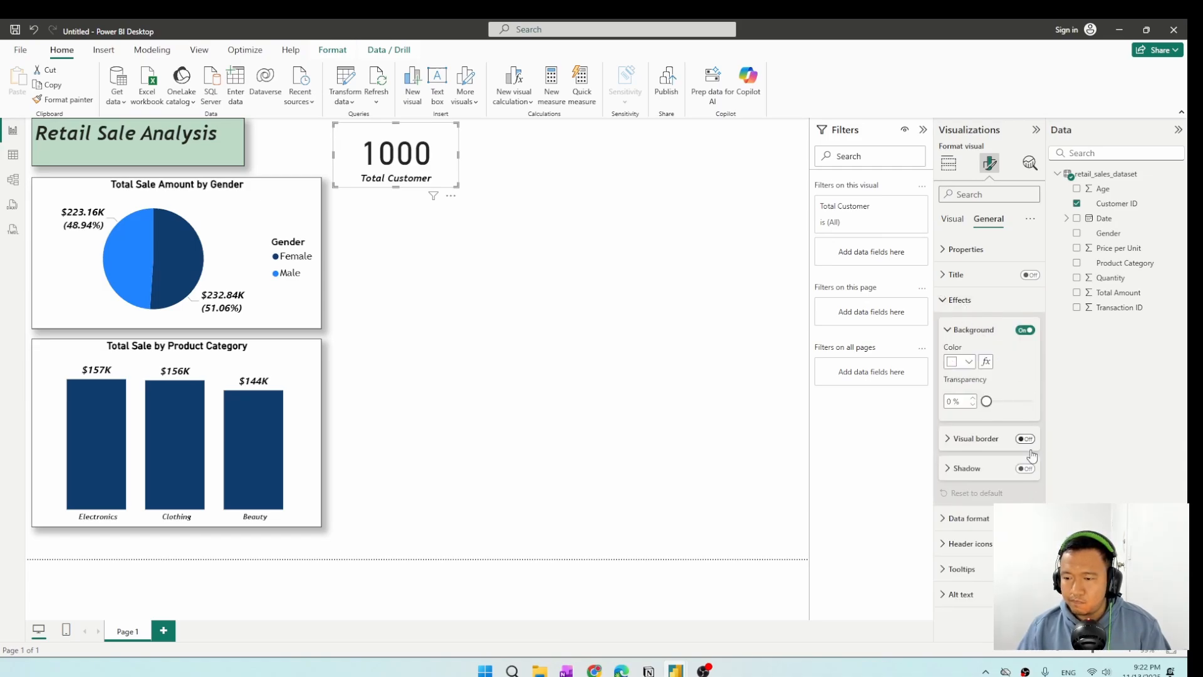
click(755, 408)
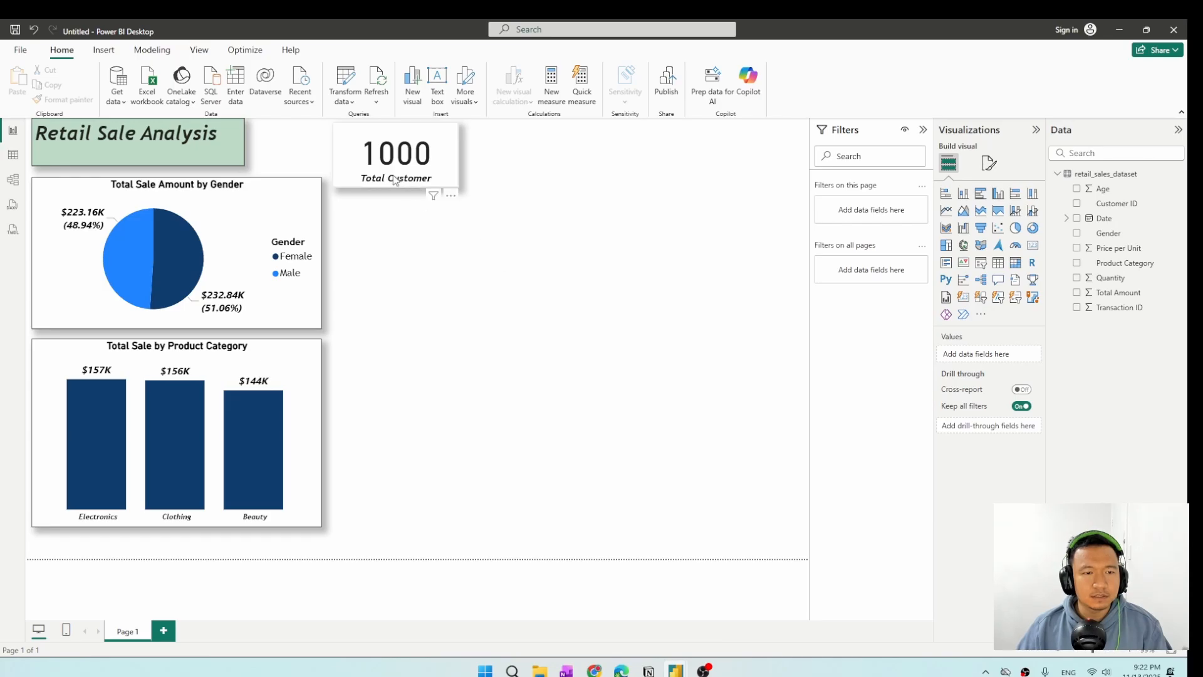
Make the card slightly shorter and place it at the page's upper edge, starting at the pie chart's right edge.
click(402, 194)
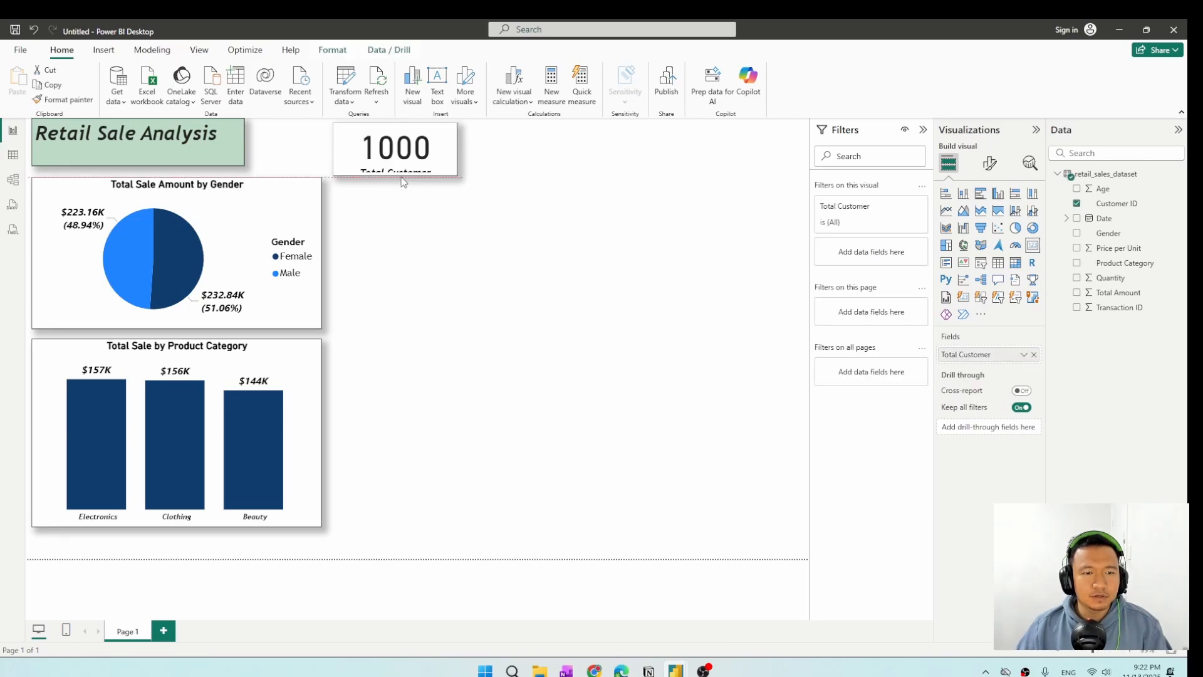
drag(396, 145, 383, 139)
click(518, 265)
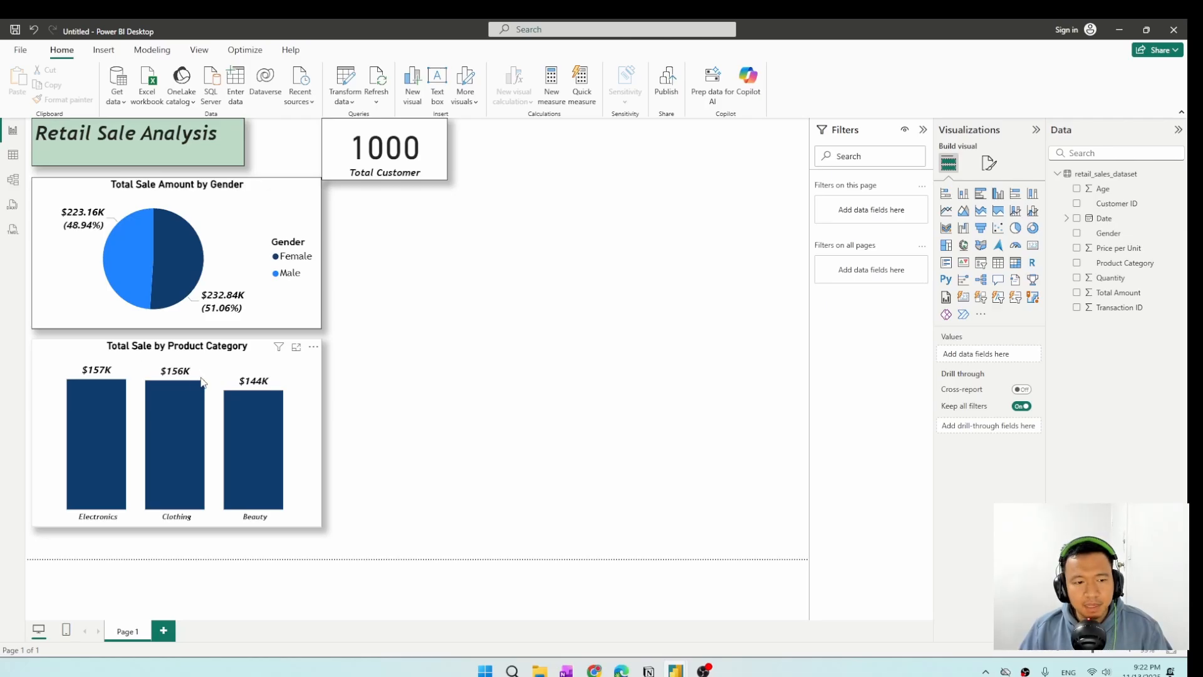
Move the product category column chart to the right of the pie chart, just below the card, and nudge the pie chart slightly down.
click(246, 361)
drag(246, 360, 675, 194)
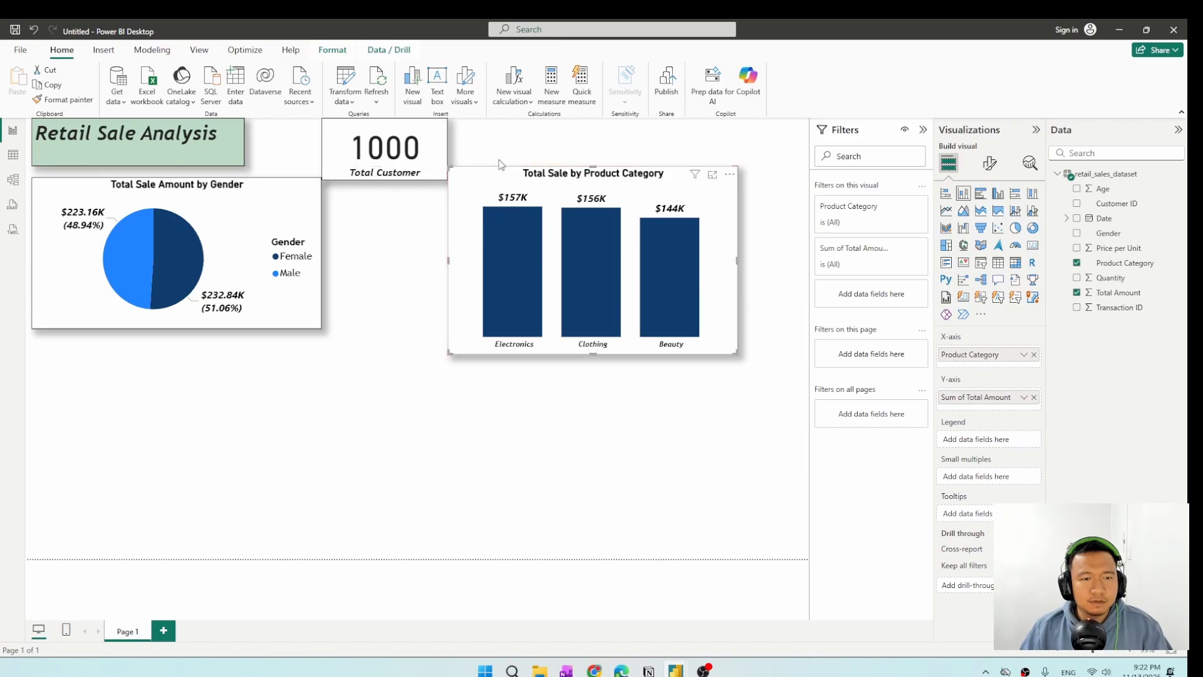
mouse_move(303, 208)
mouse_down()
mouse_move(299, 218)
mouse_move(304, 209)
mouse_up()
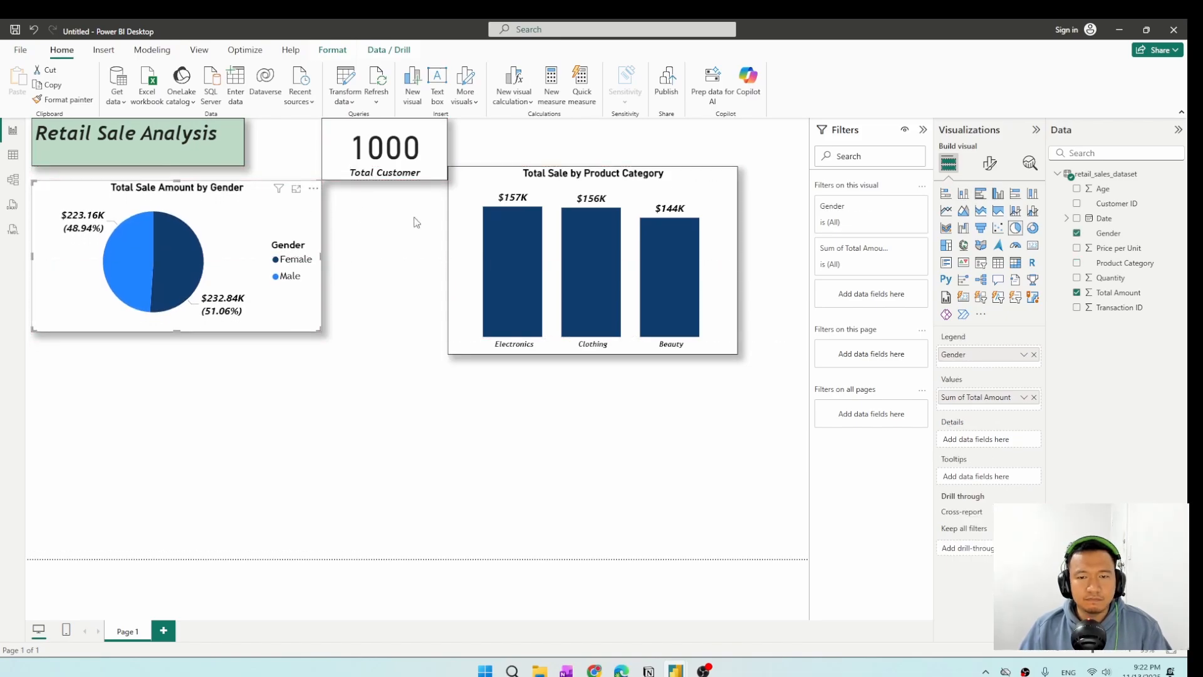
Duplicate the product category column chart and place the copy directly below the original.
click(575, 188)
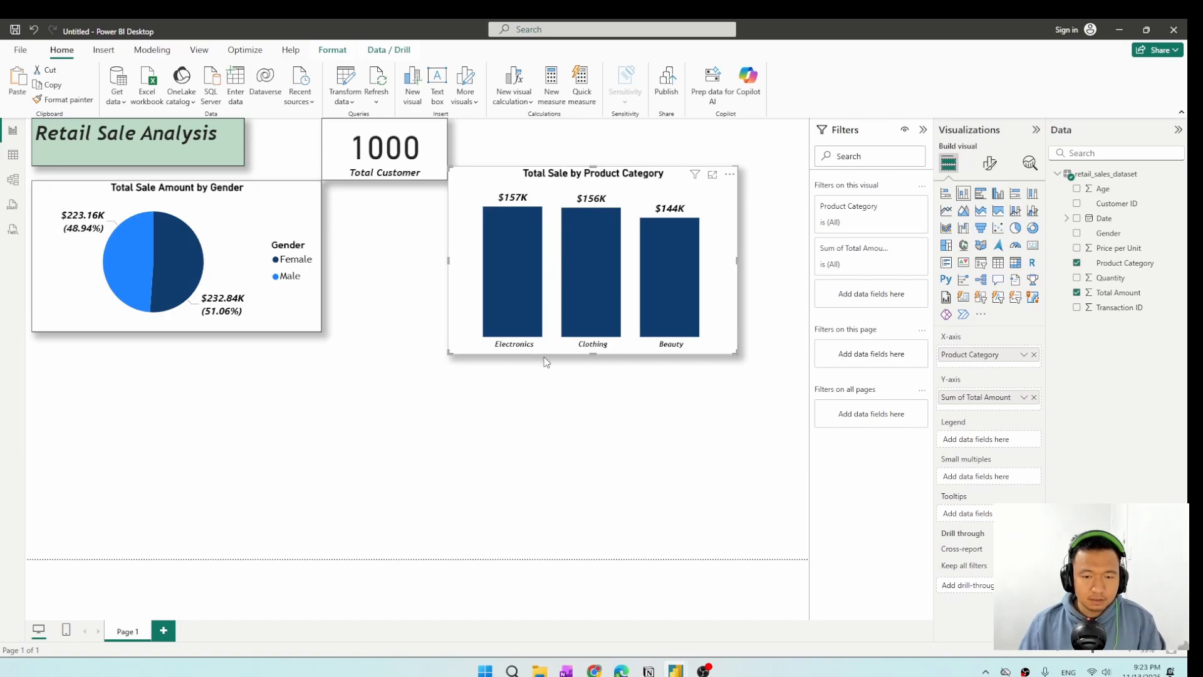
click(513, 417)
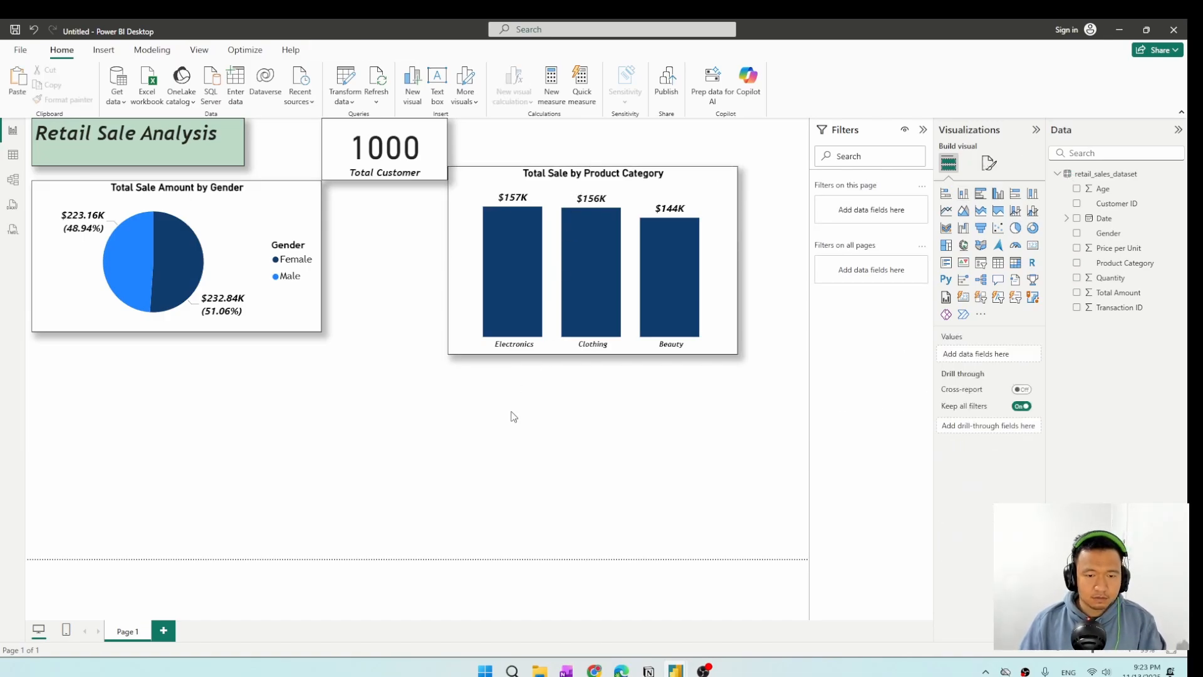
key(ctrl+v)
drag(549, 191, 550, 376)
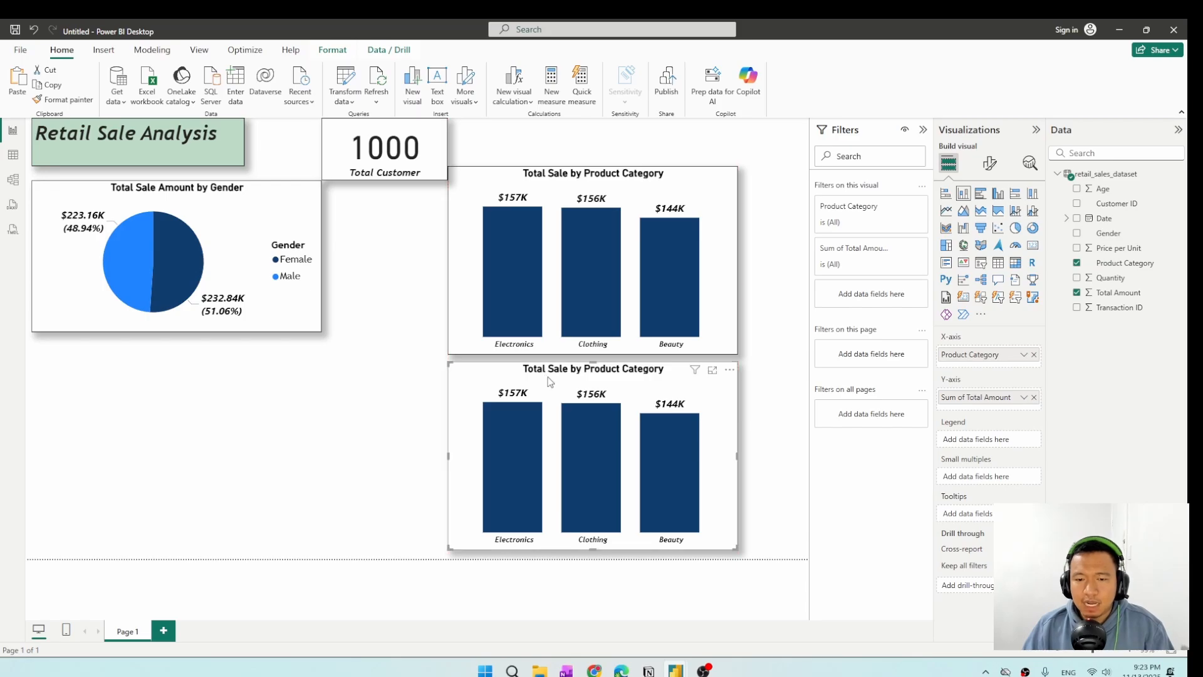
Replace Total Amount with Quantity as the measure in the copied column chart.
click(1076, 293)
click(1076, 277)
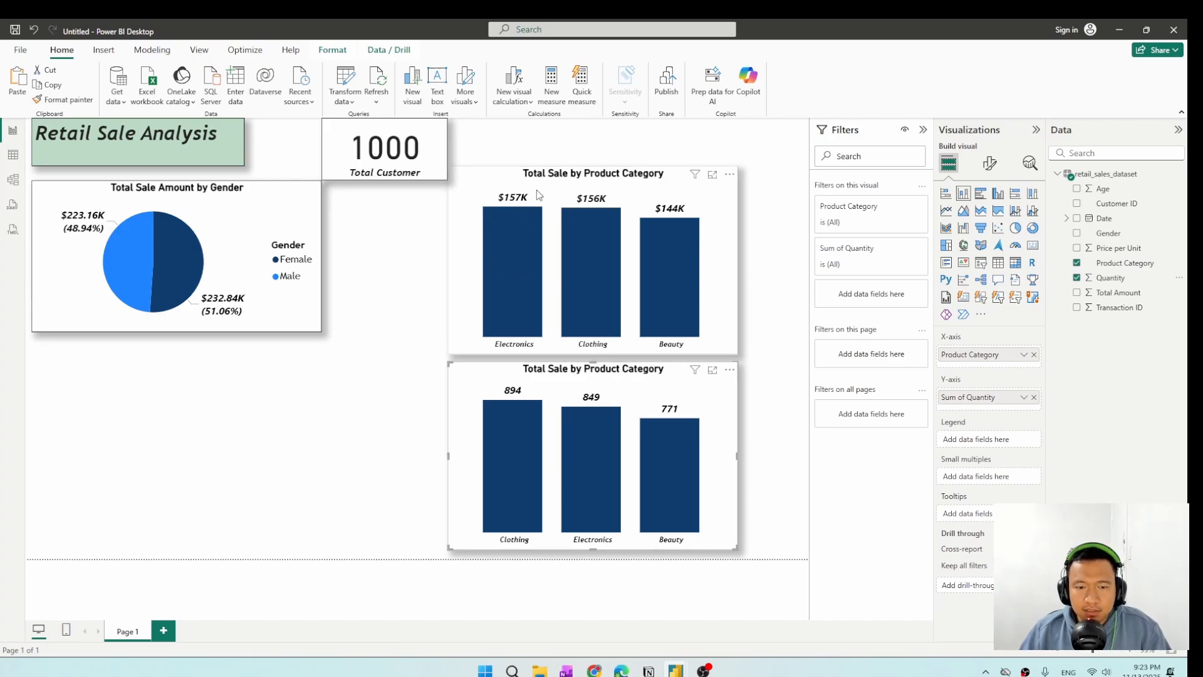
mouse_move(534, 457)
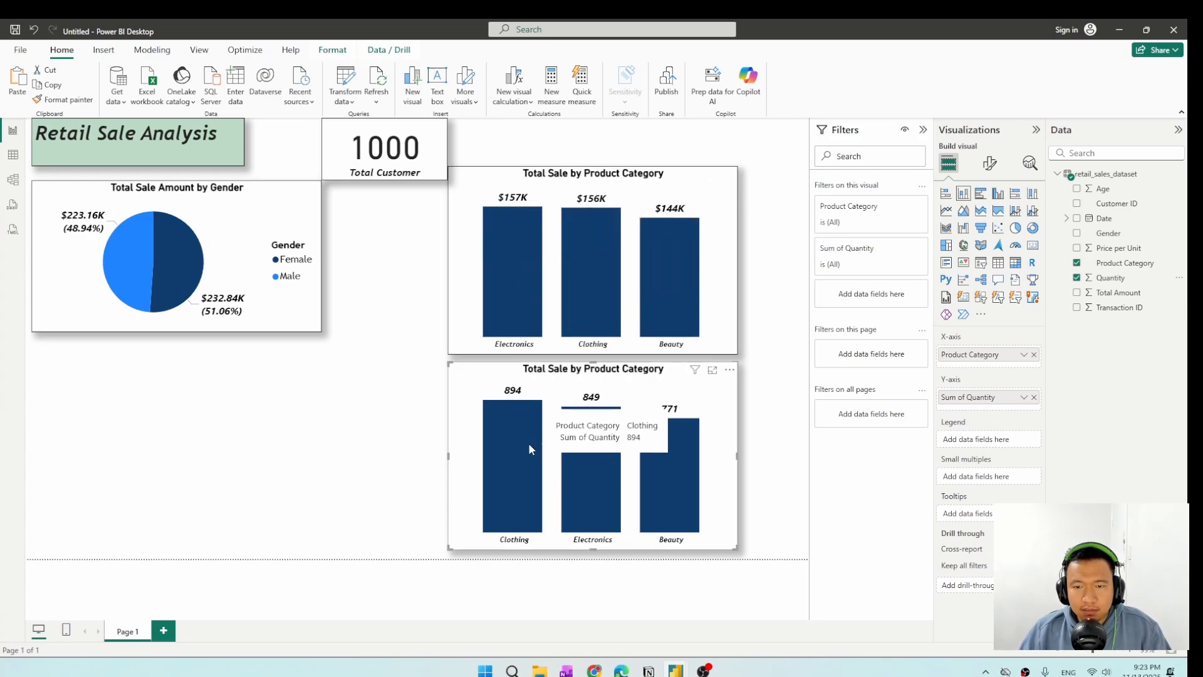
Shift both column charts further right and slightly down, keeping them stacked and aligned near the page's right edge.
click(293, 206)
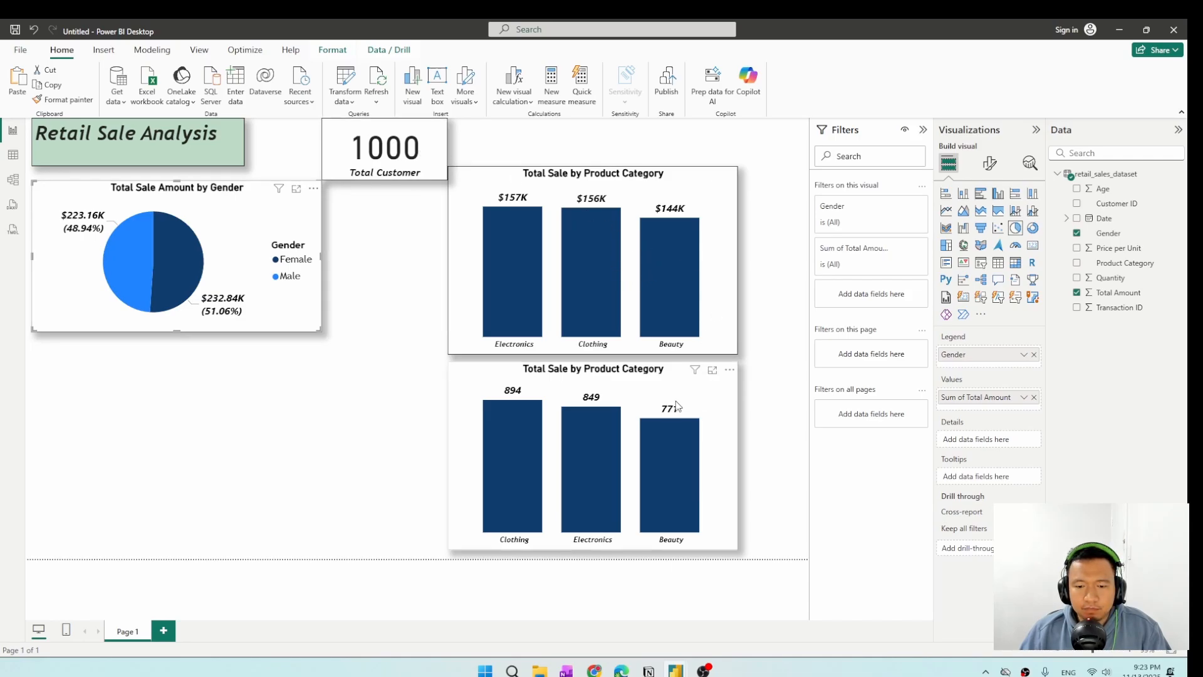
drag(676, 405, 726, 414)
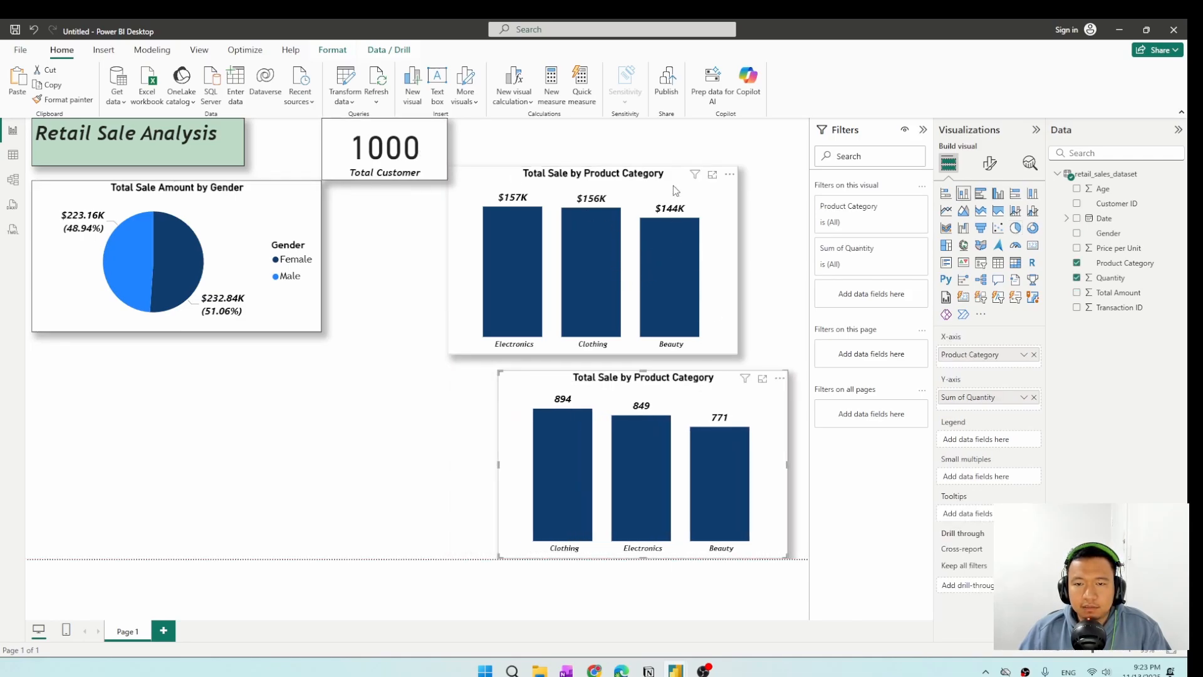
drag(675, 190, 726, 200)
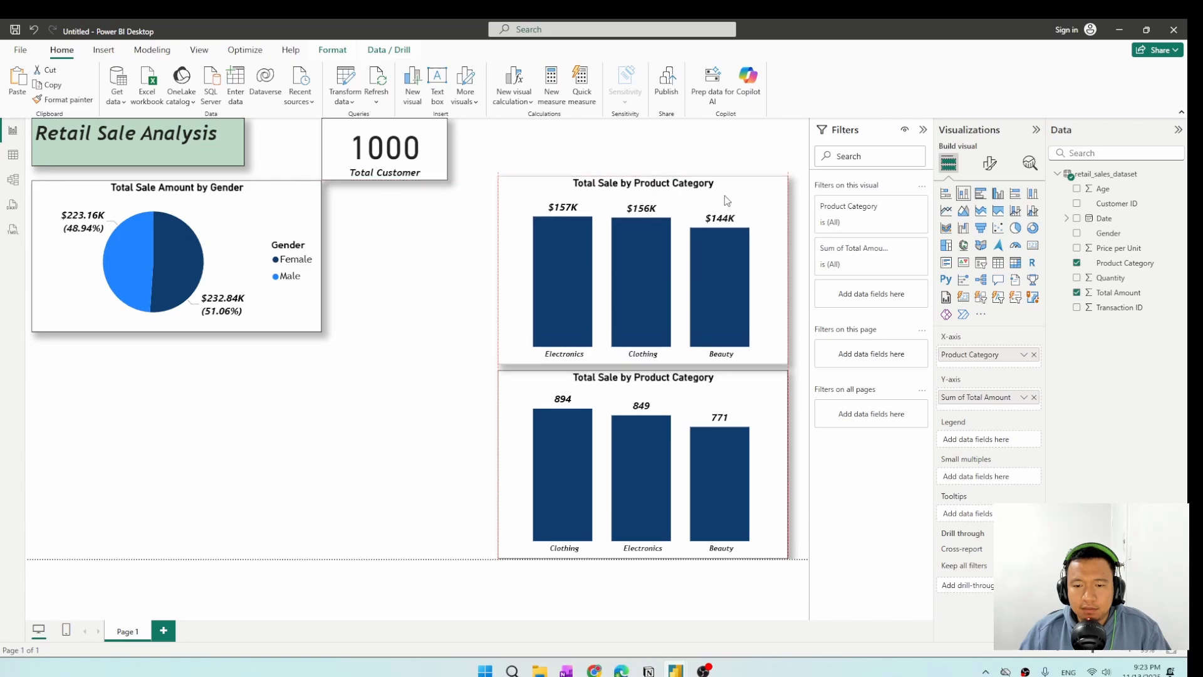
Move the Total Customer card to the page's upper-right corner and set its callout value font size to 38.
drag(436, 134, 762, 151)
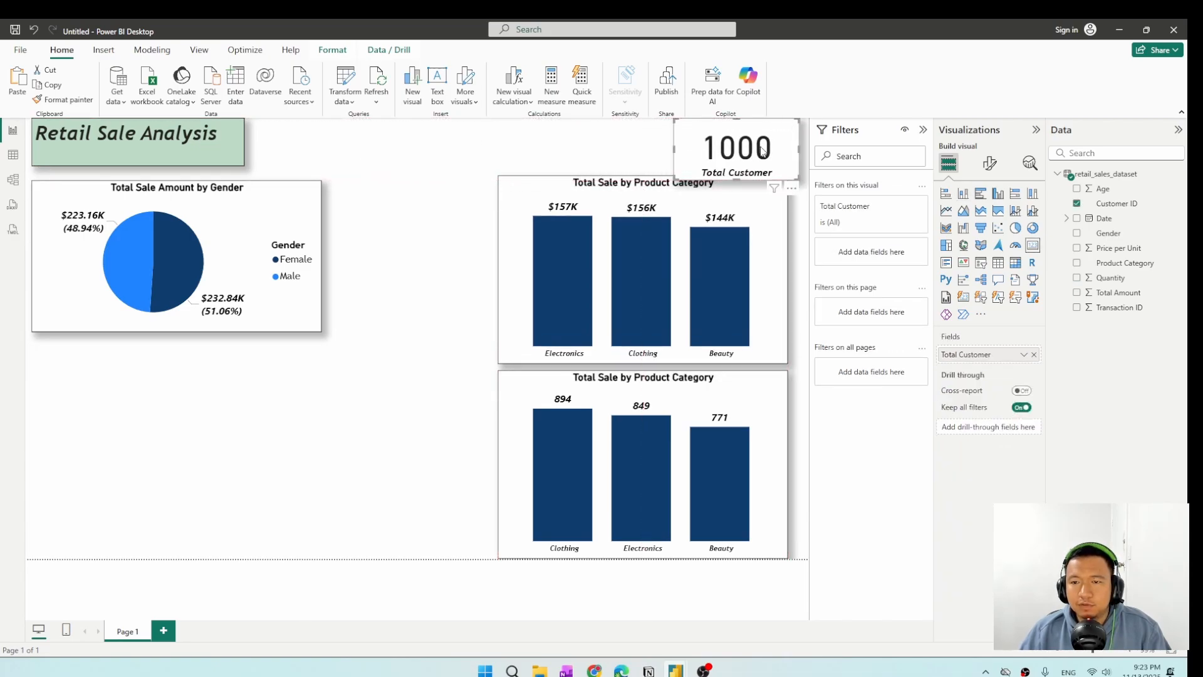
click(990, 163)
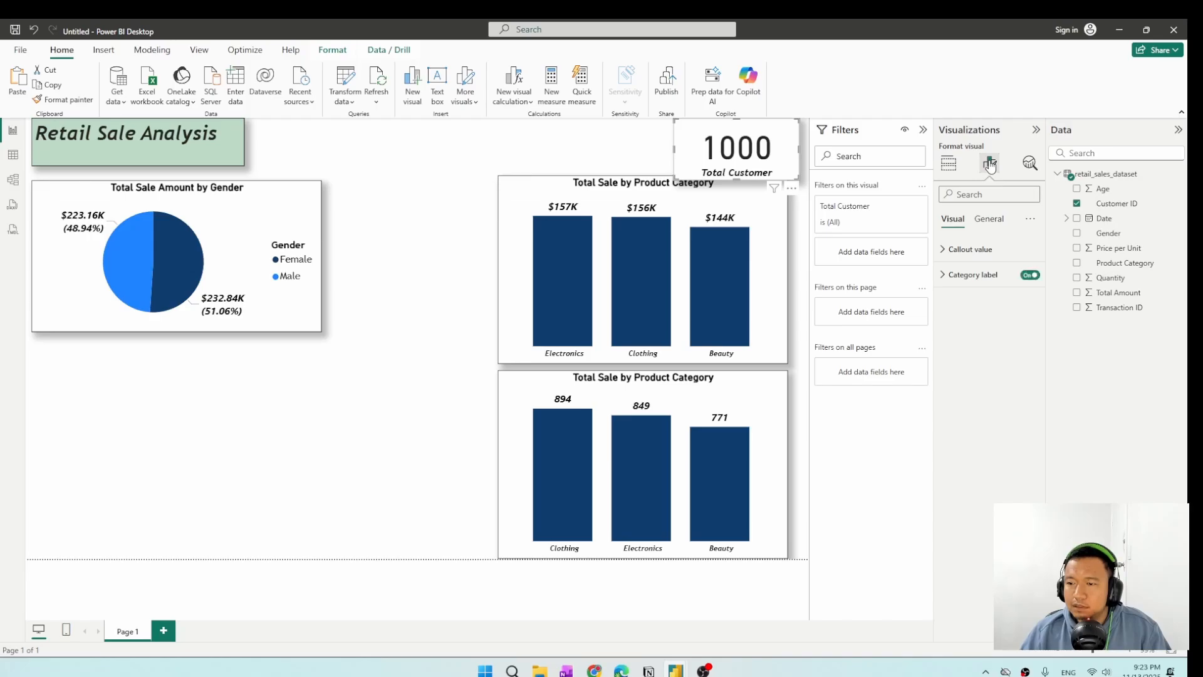
click(971, 278)
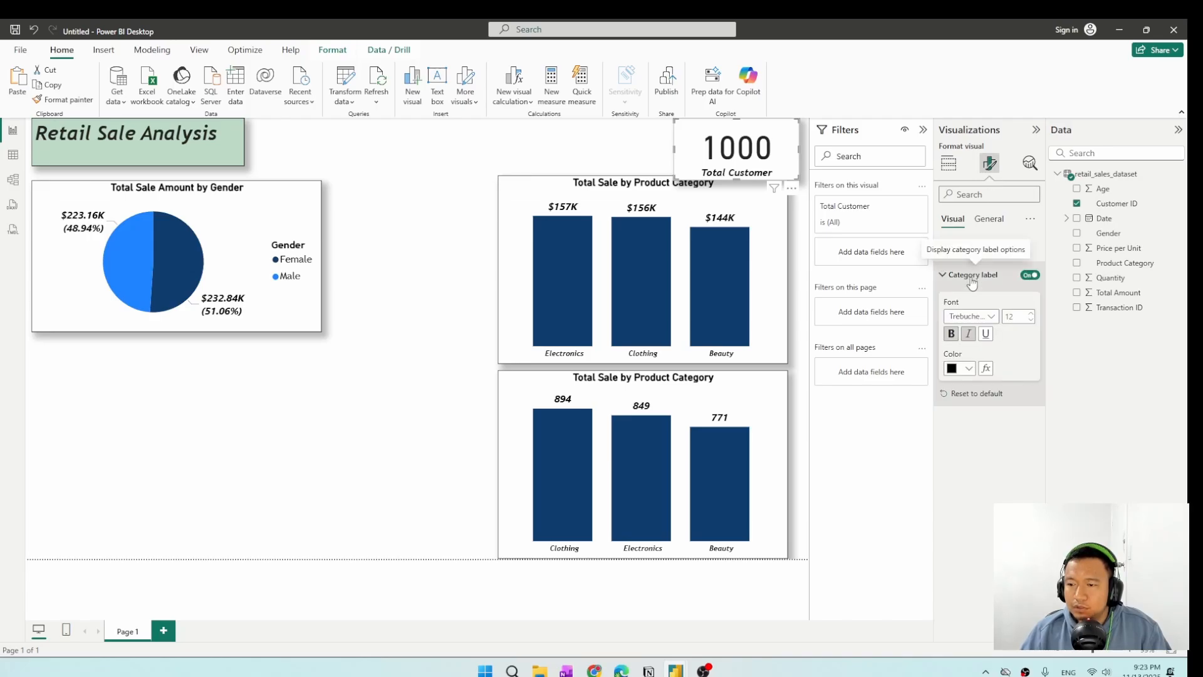
click(970, 277)
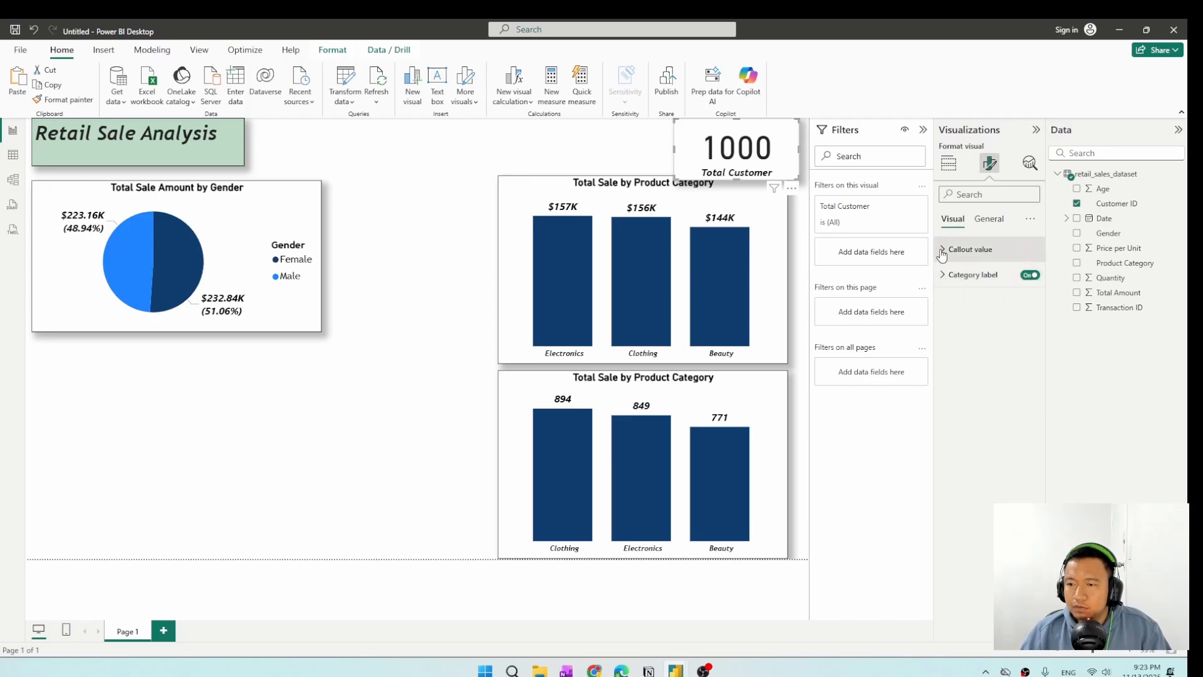
click(968, 248)
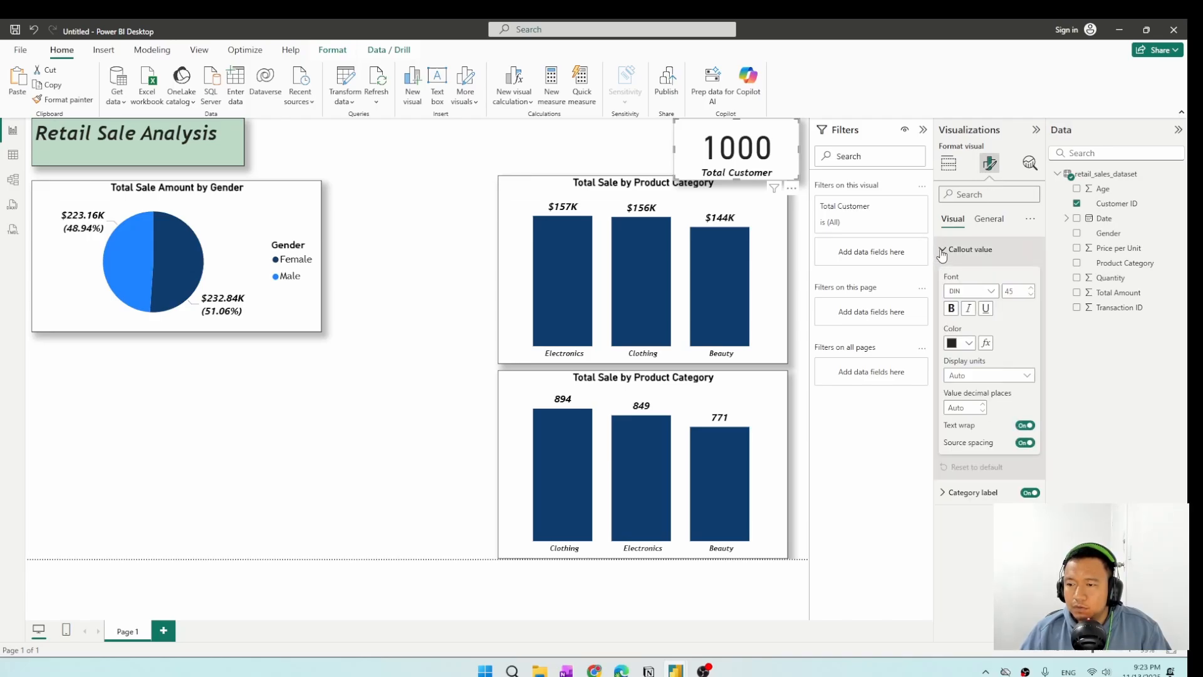
click(1029, 296)
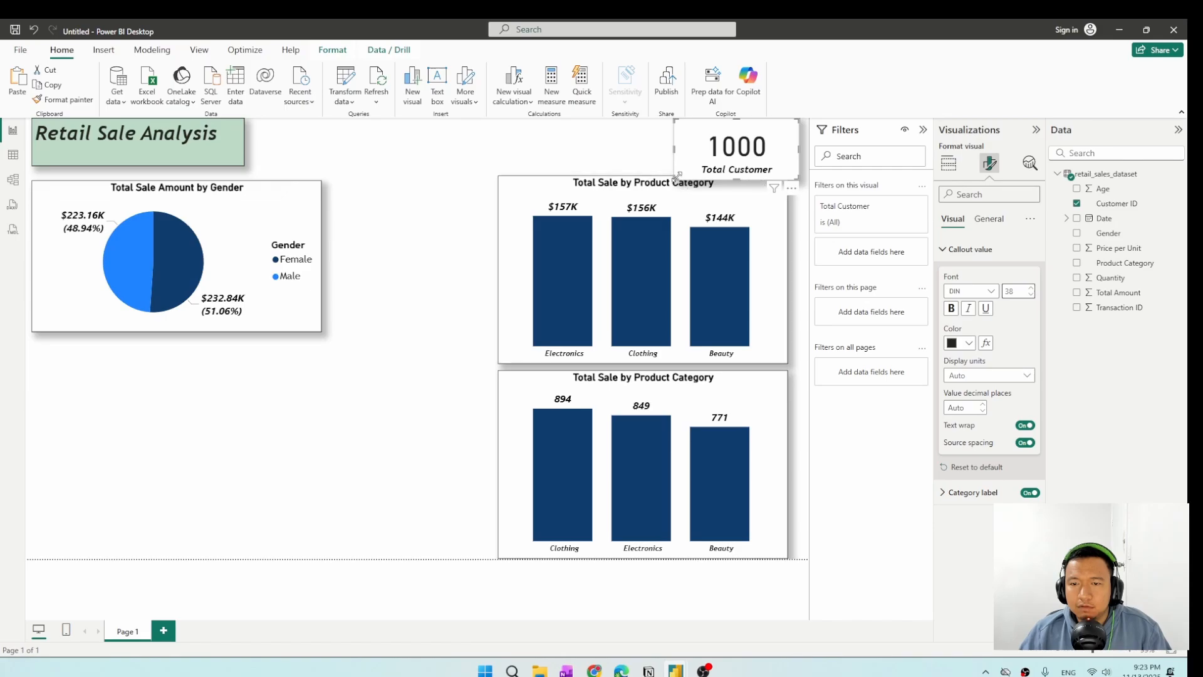
Shrink and reposition the card so it fits above the upper column chart, flush with the chart's right edge.
drag(676, 177, 707, 170)
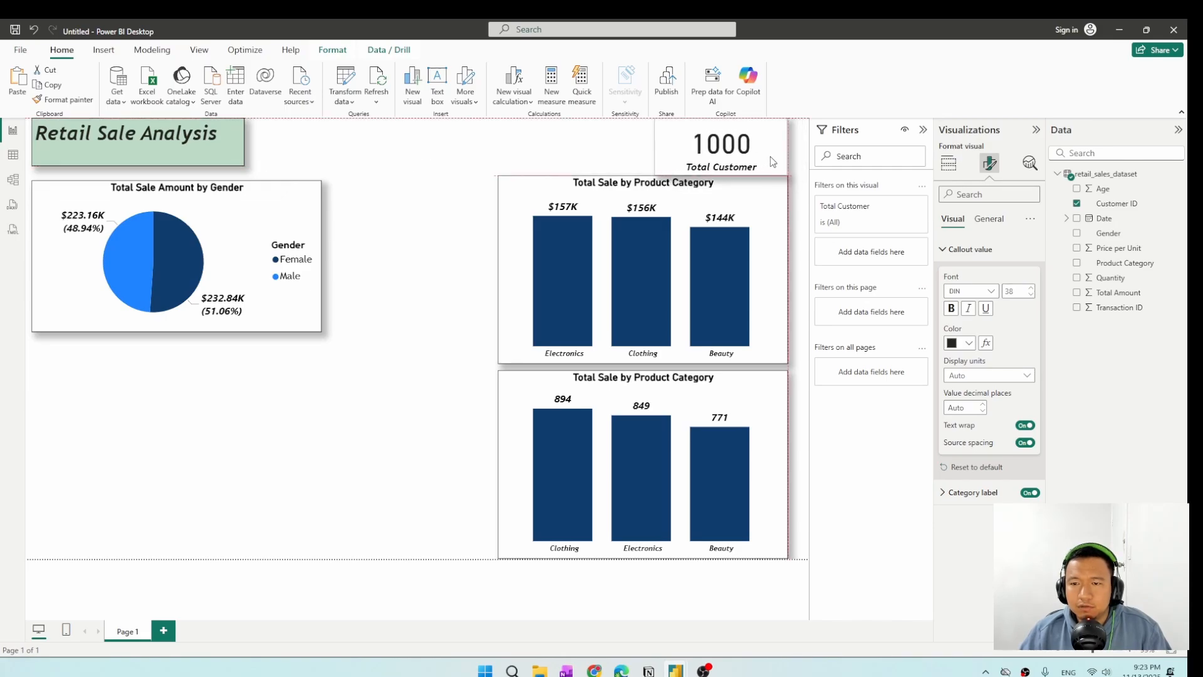
click(809, 162)
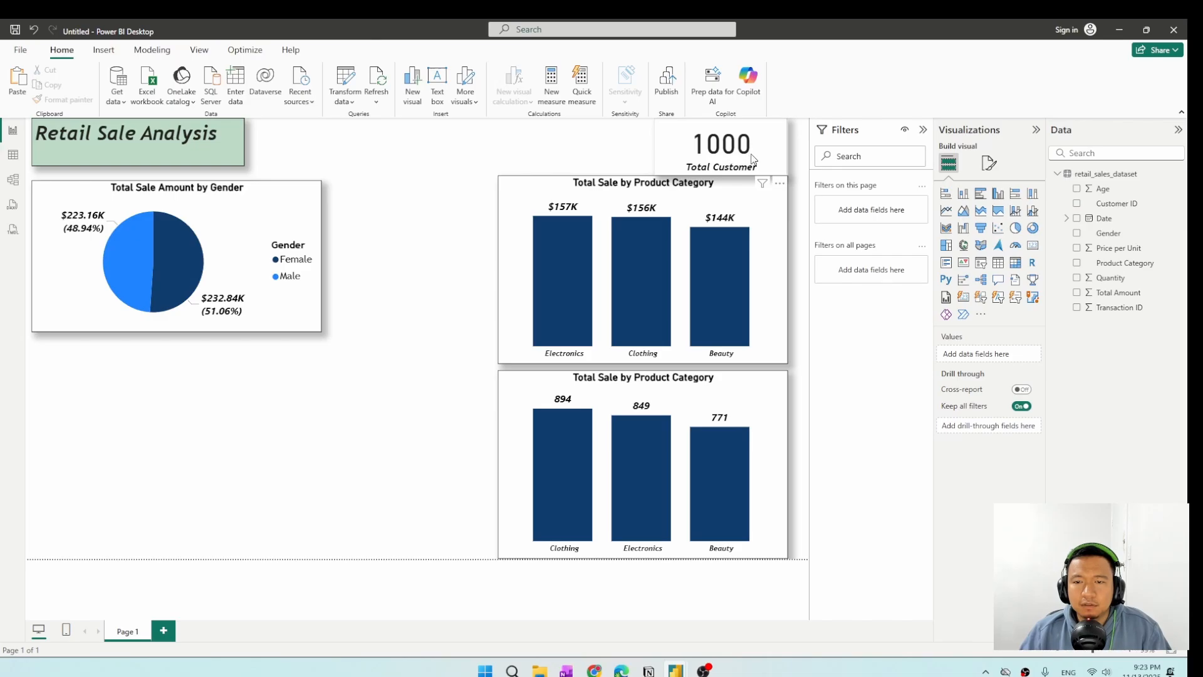
click(672, 171)
drag(656, 175, 657, 167)
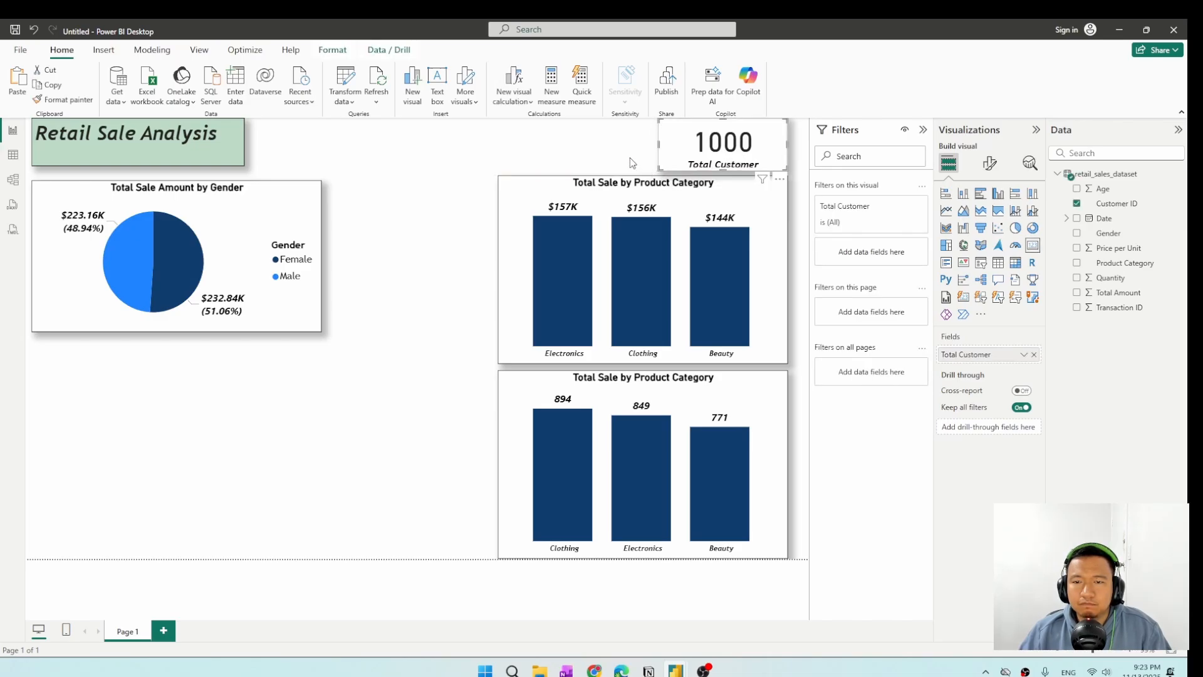
click(632, 163)
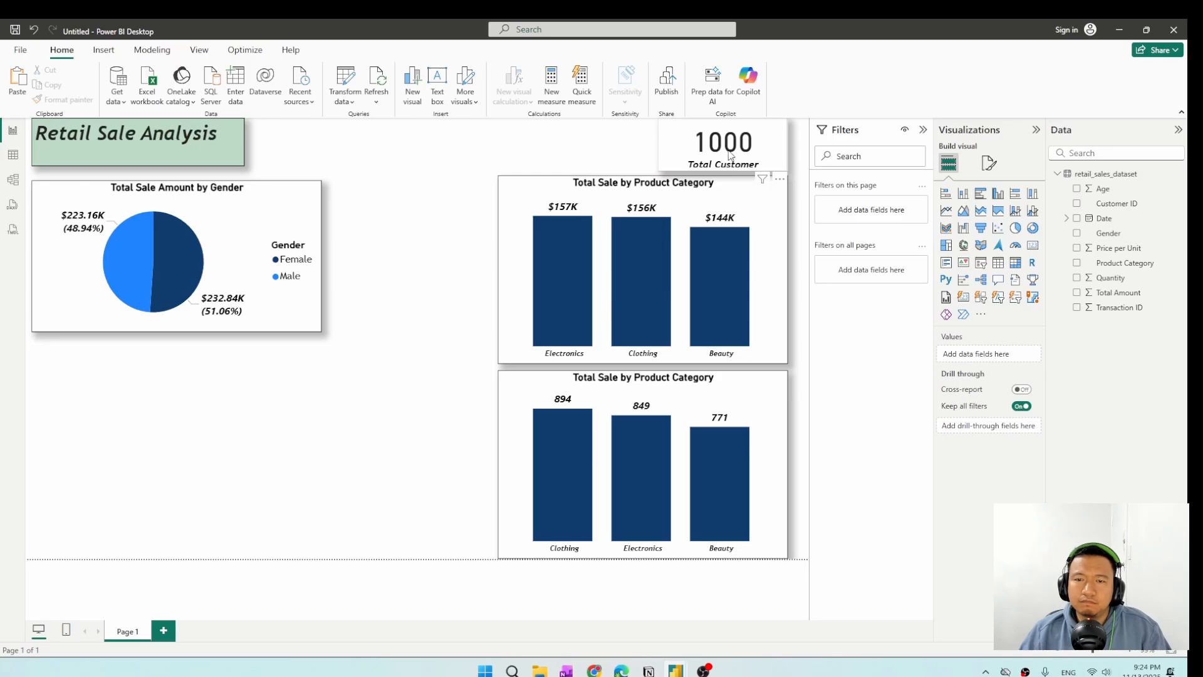
click(729, 155)
click(624, 144)
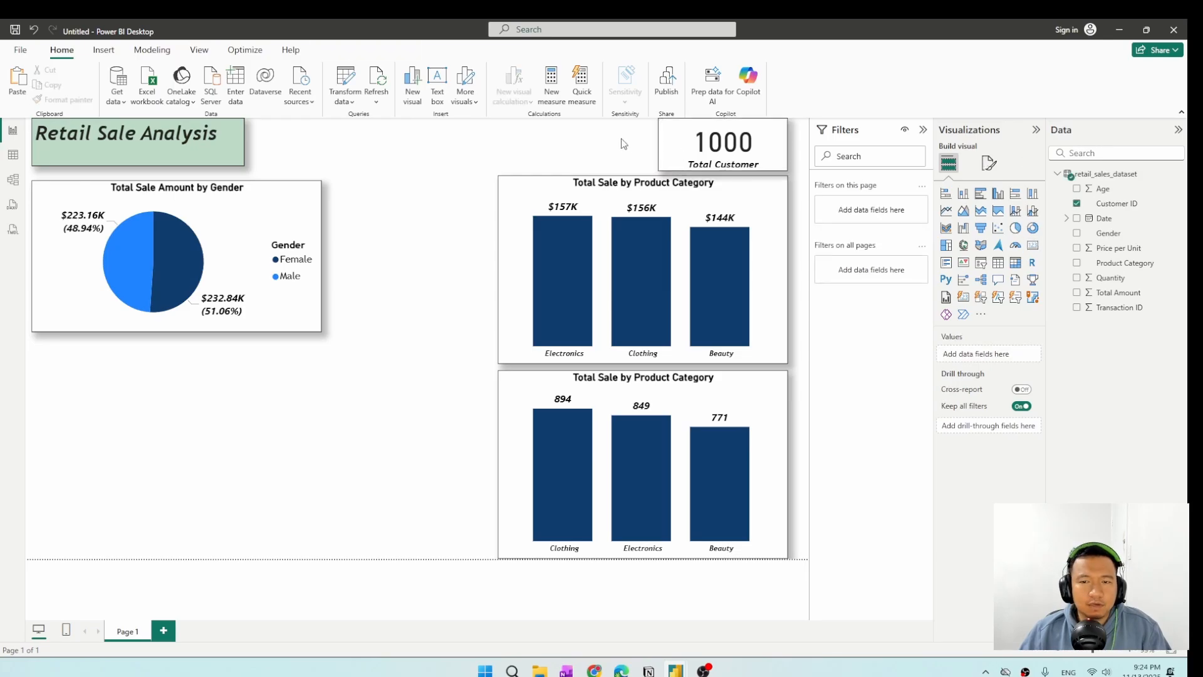
Widen both column charts toward the left to the same width, keeping a gap between them.
click(302, 213)
click(520, 285)
drag(499, 361, 471, 364)
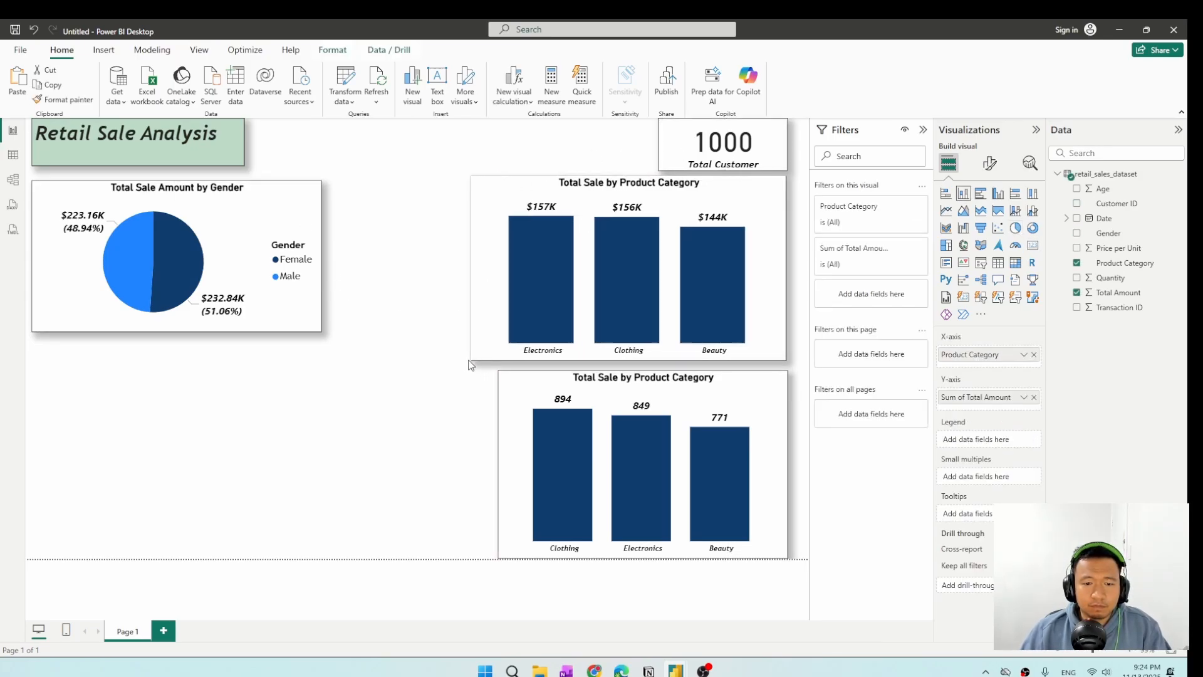
click(525, 396)
drag(499, 557, 472, 552)
Enlarge the gender pie chart to match the upper column chart's height and reach close to it, then pull its left edge inward.
click(316, 327)
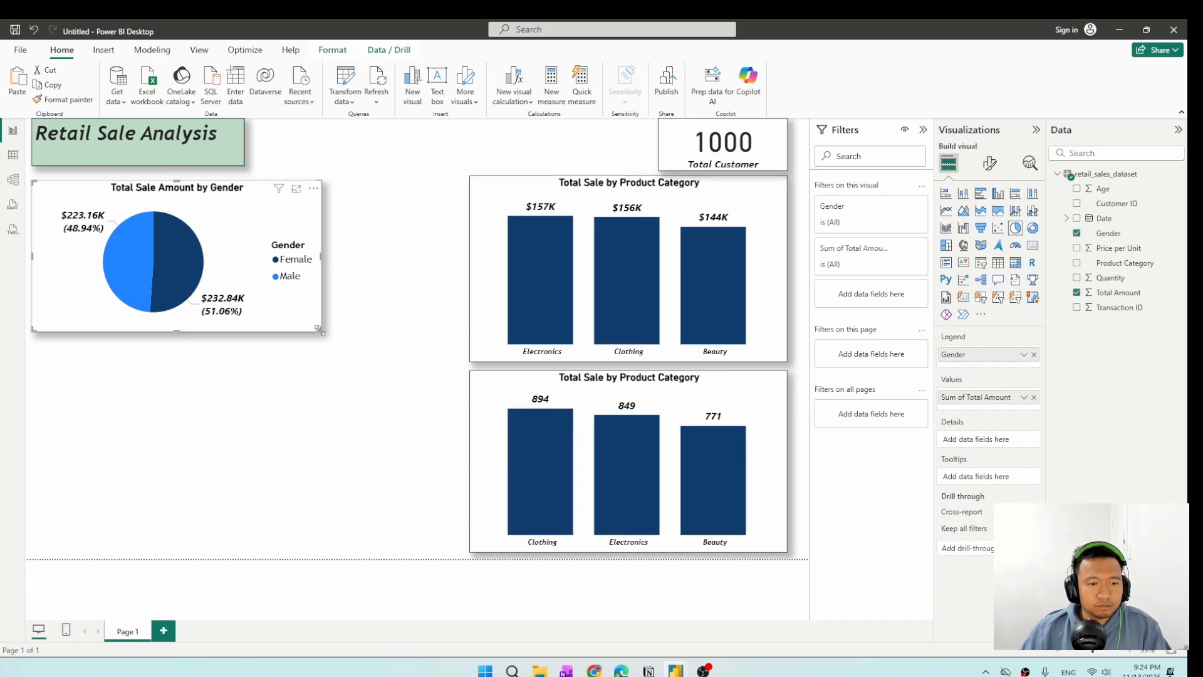
drag(320, 329, 456, 361)
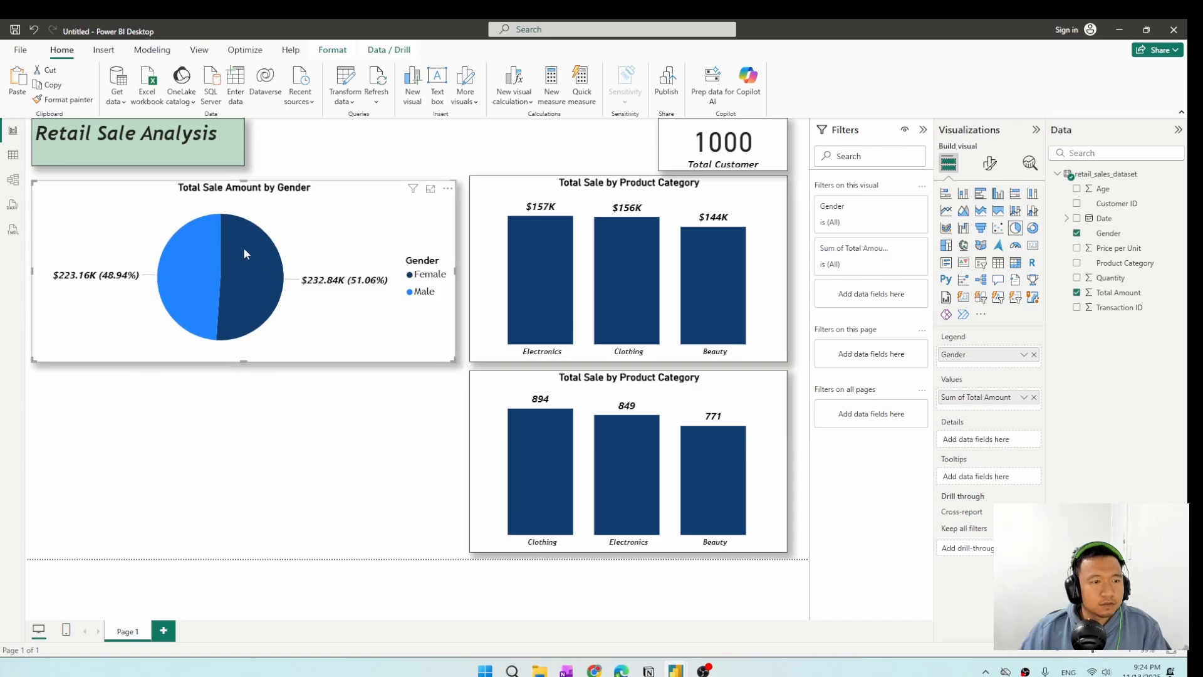
drag(242, 180, 245, 176)
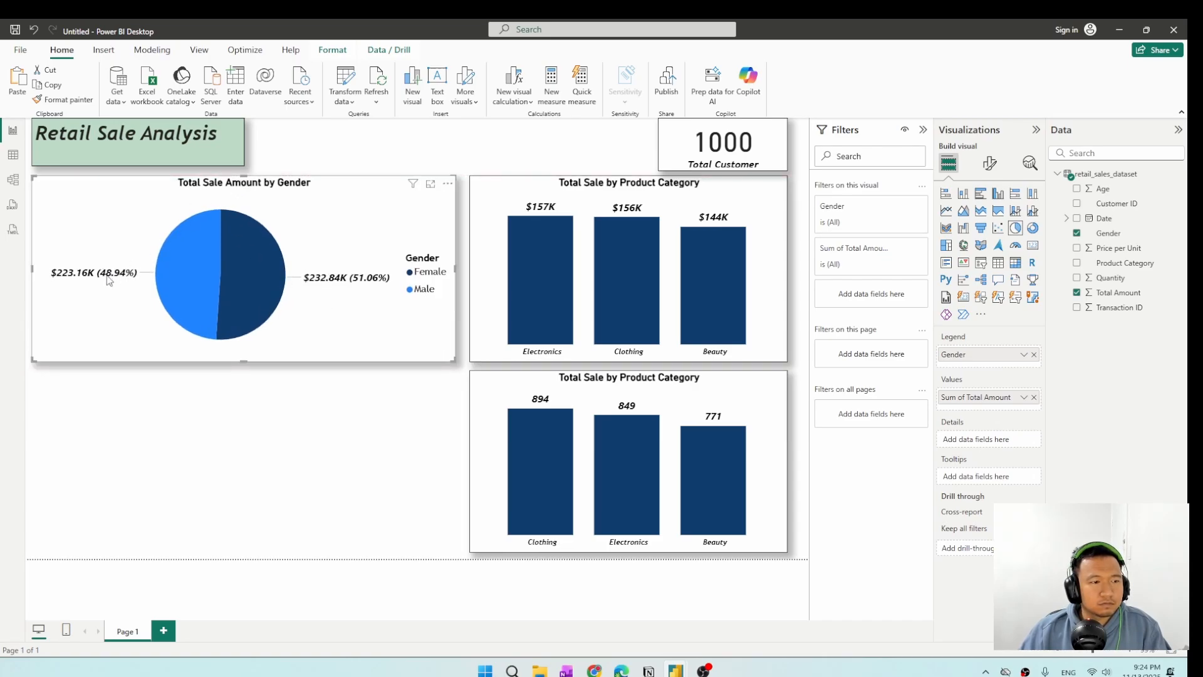
drag(33, 276, 104, 279)
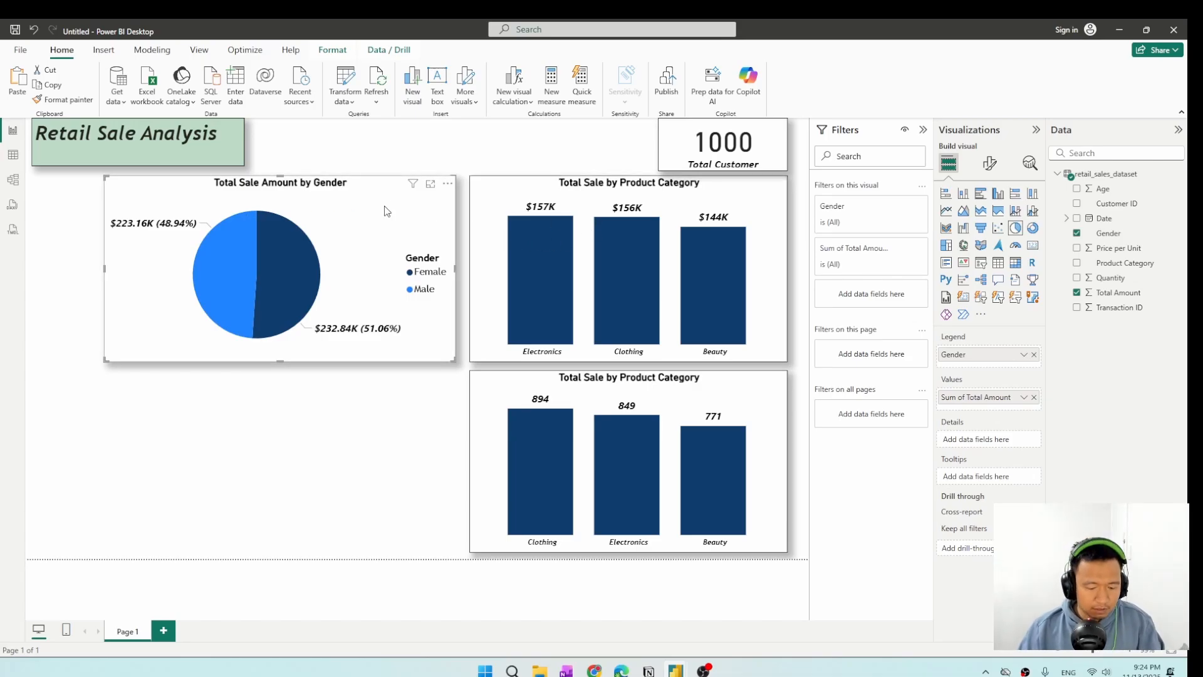
Duplicate the gender pie chart and place the copy directly below the original, beside the lower column chart.
click(283, 418)
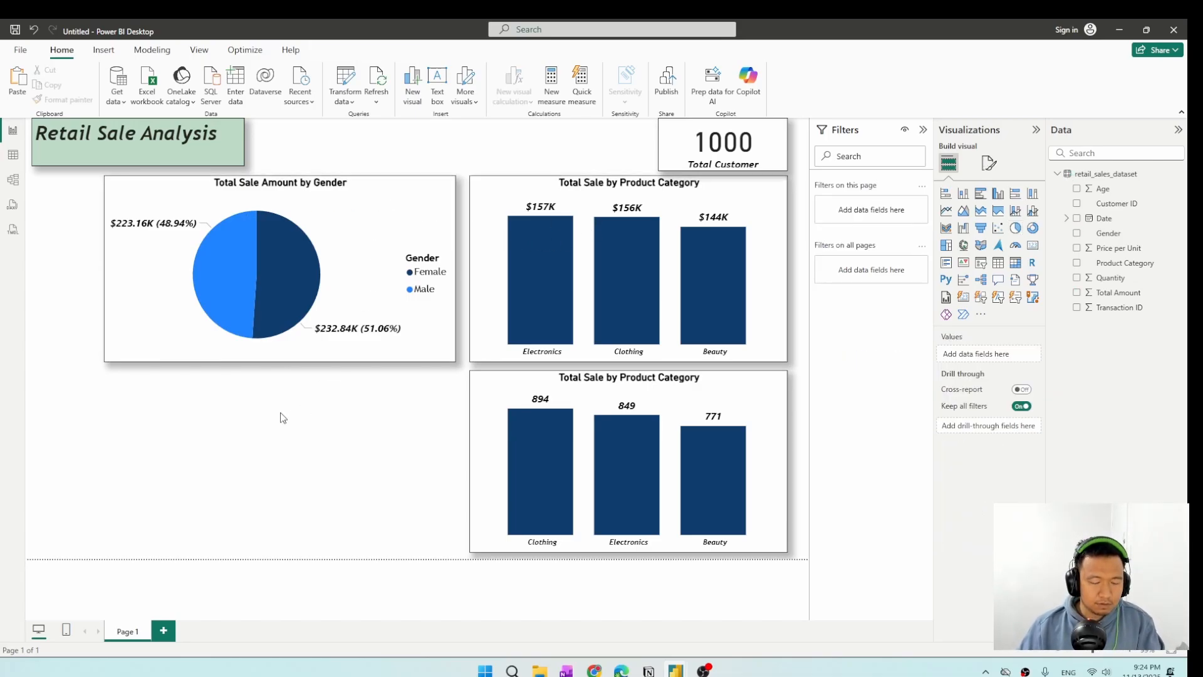
click(349, 217)
key(ctrl+c)
key(ctrl+v)
drag(307, 376, 343, 408)
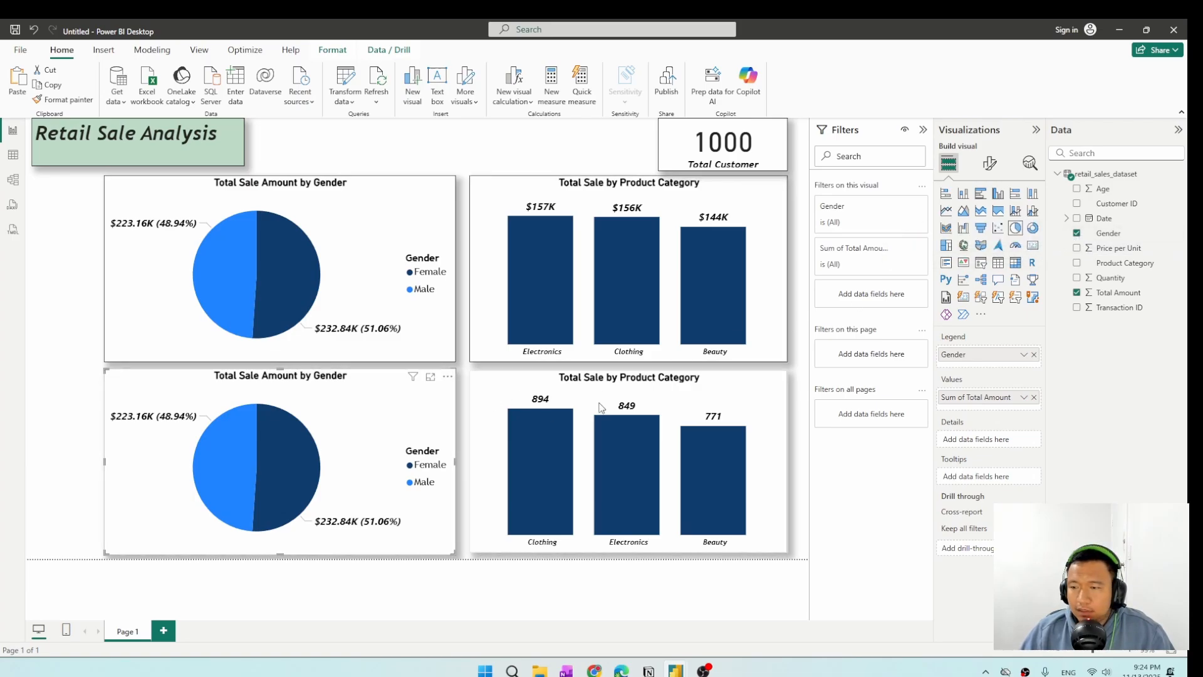
Replace the Gender and Total Amount fields of the duplicated pie chart with the Date field, and expand its date hierarchy.
click(1077, 233)
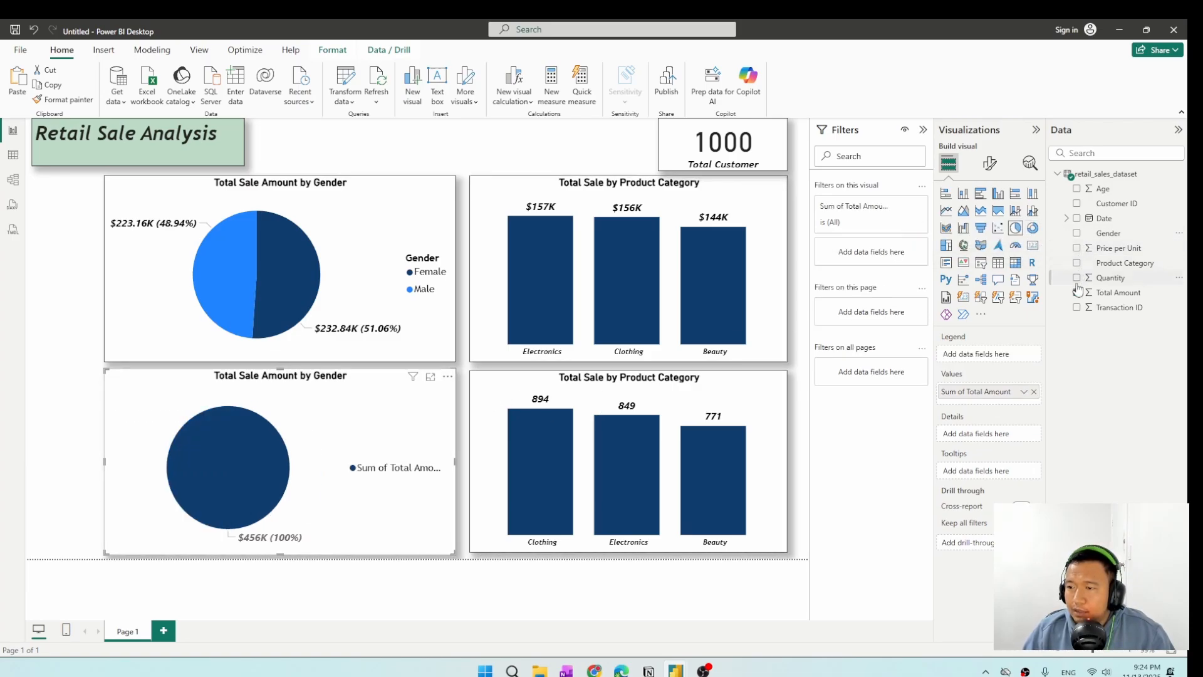
click(1077, 293)
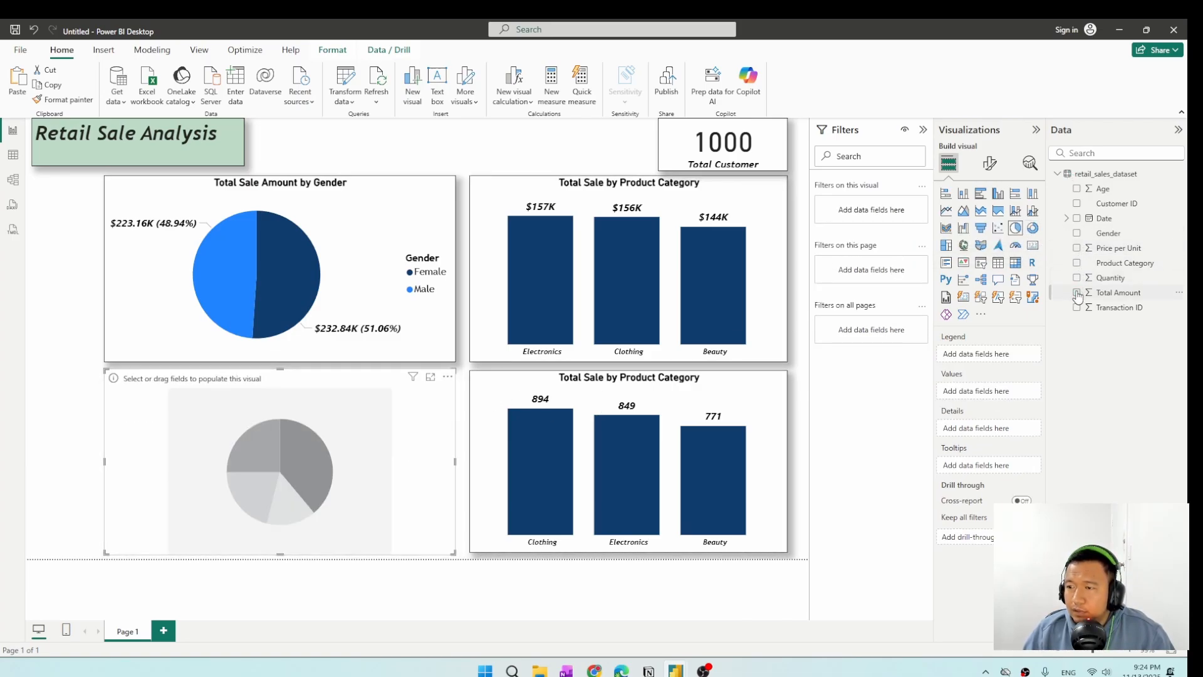
click(1077, 219)
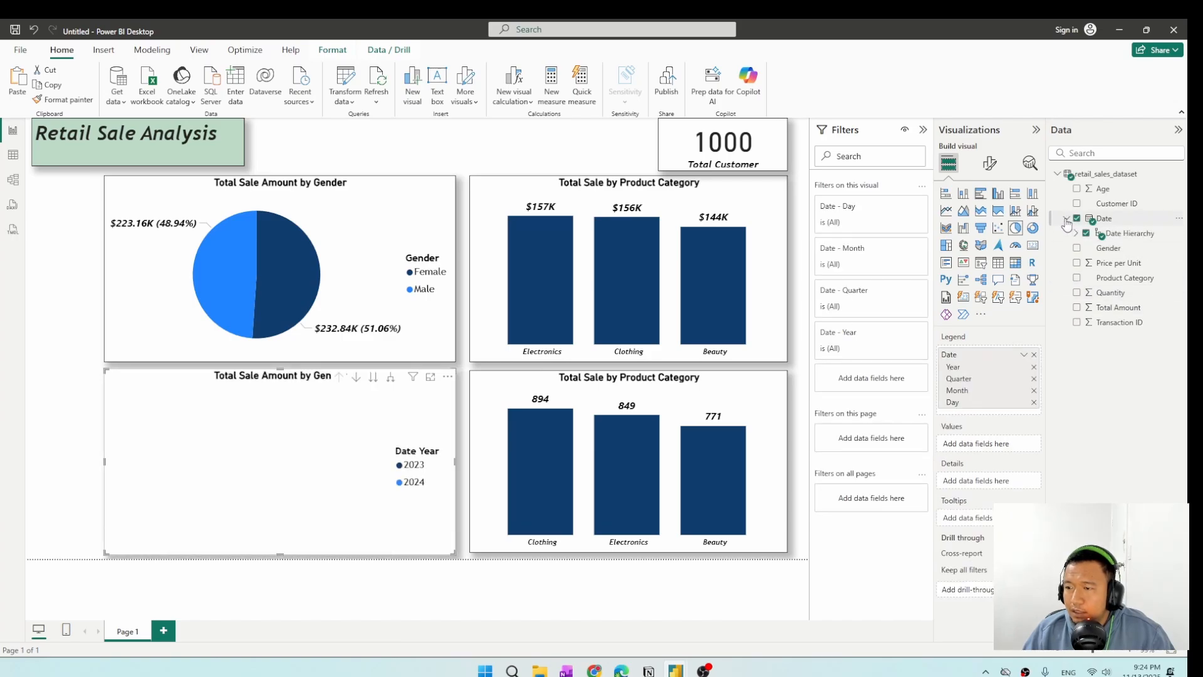
click(1077, 233)
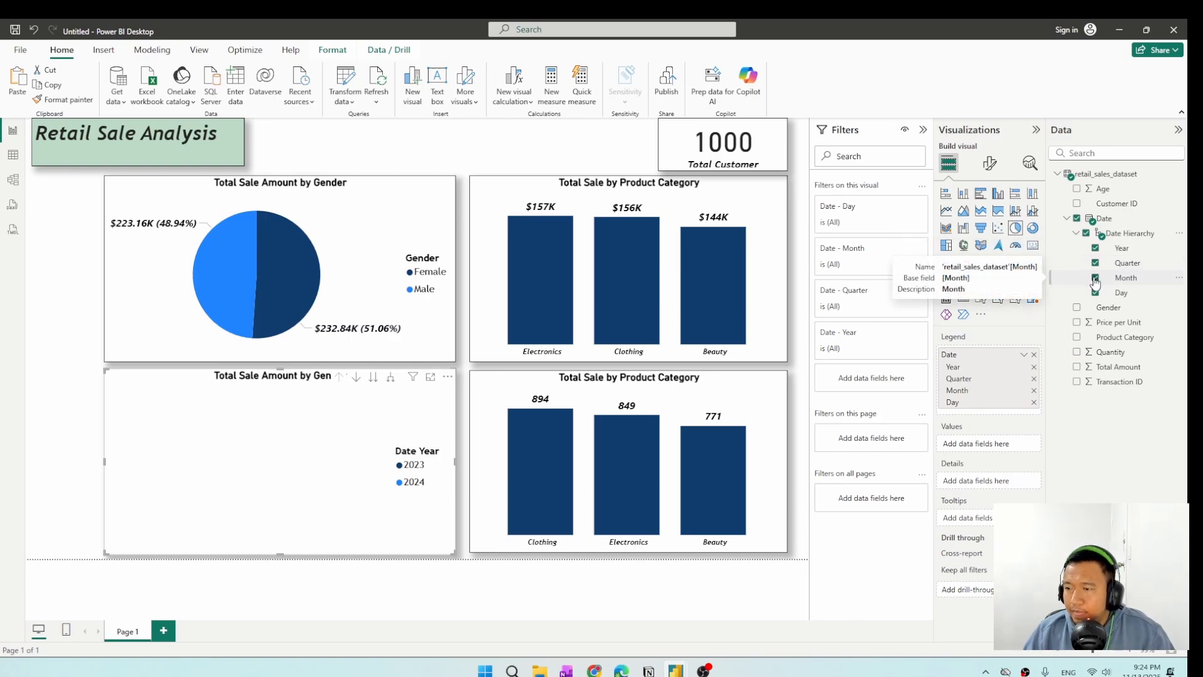
Examine the range of dates in the Date column of the data table, and return to the report.
click(13, 155)
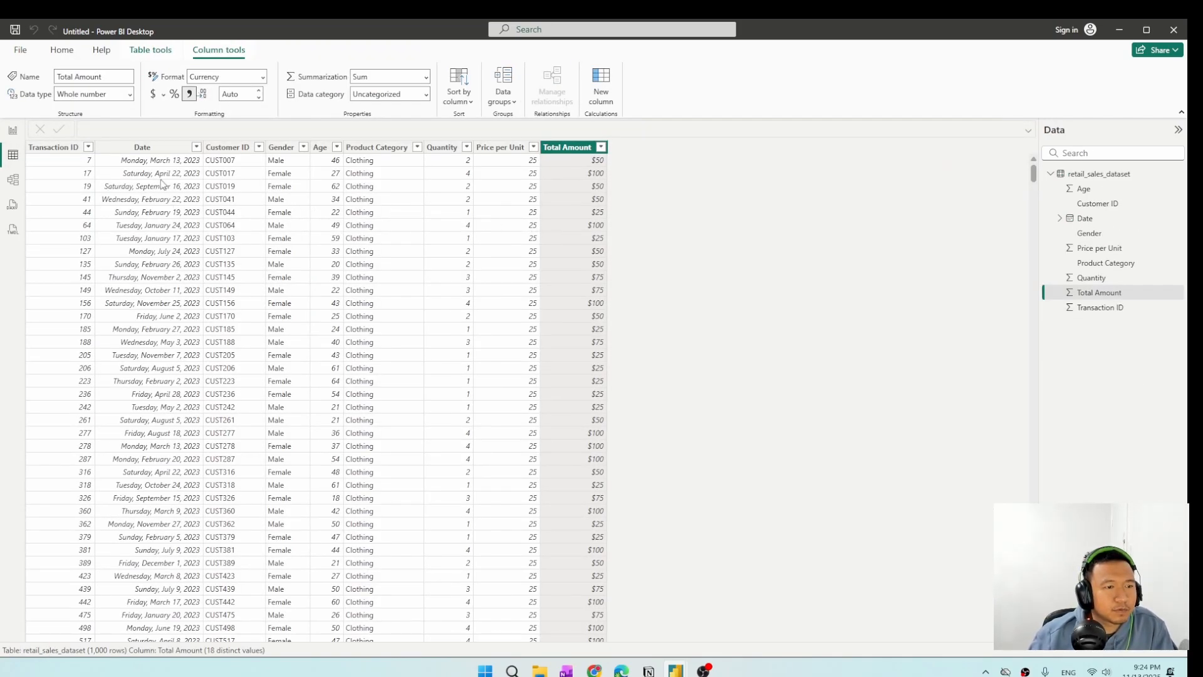
click(197, 147)
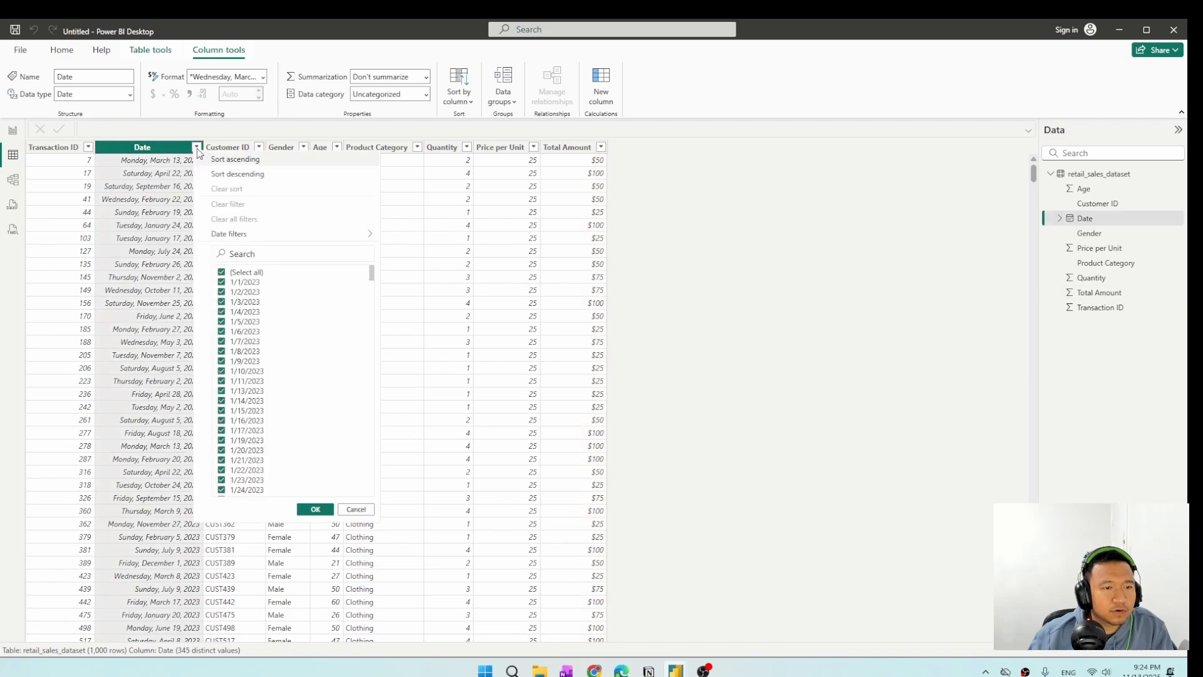
drag(371, 281, 355, 490)
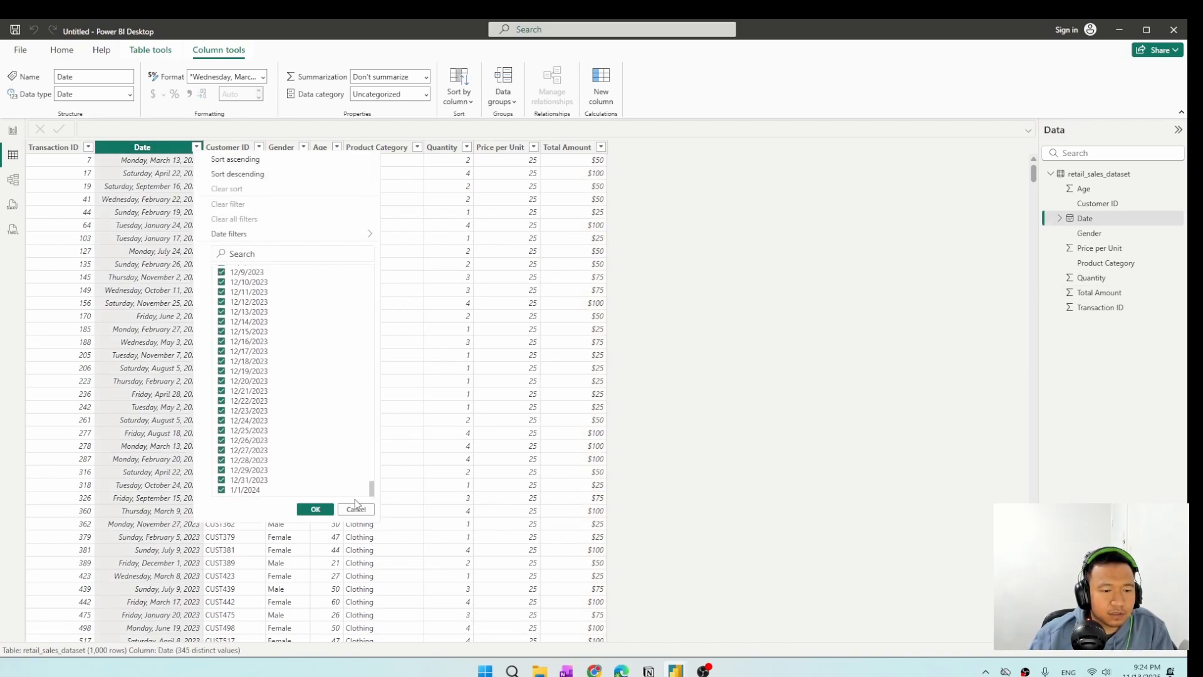
drag(371, 489, 374, 244)
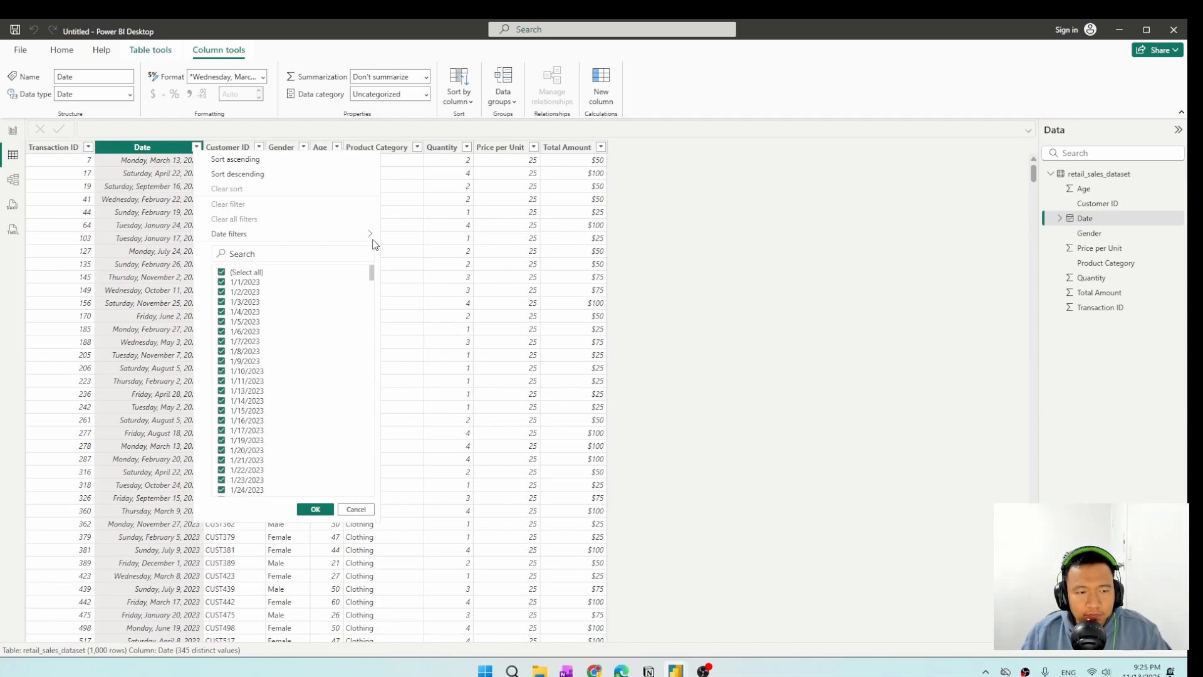
click(315, 509)
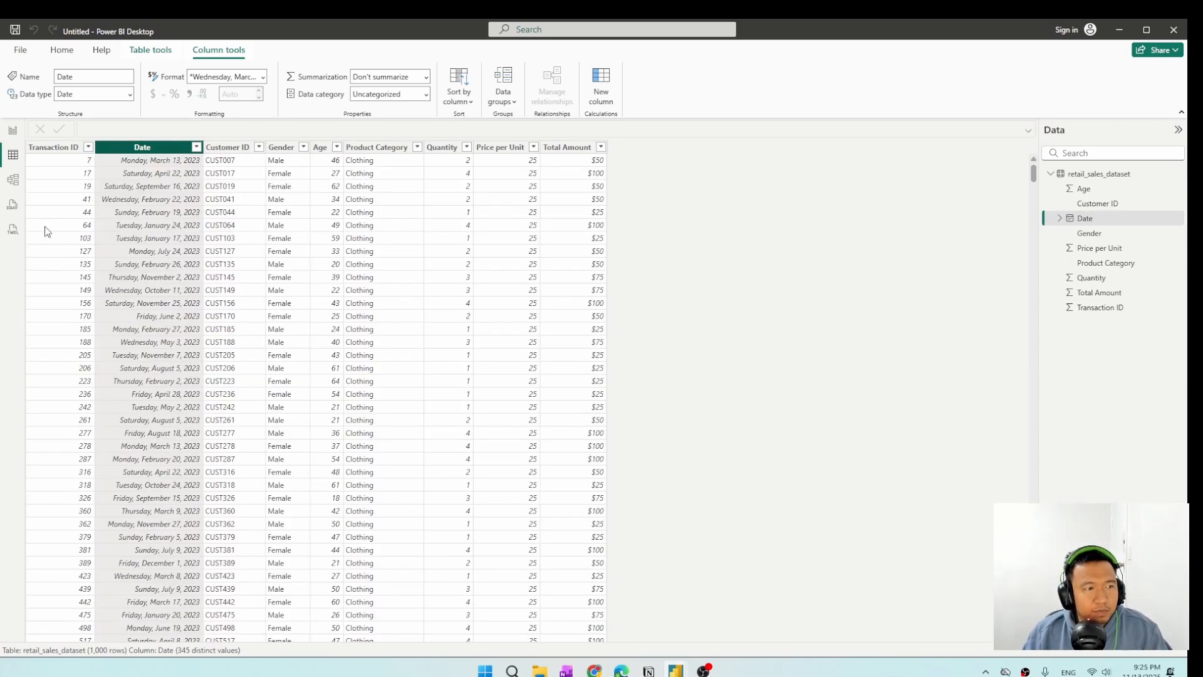
click(13, 132)
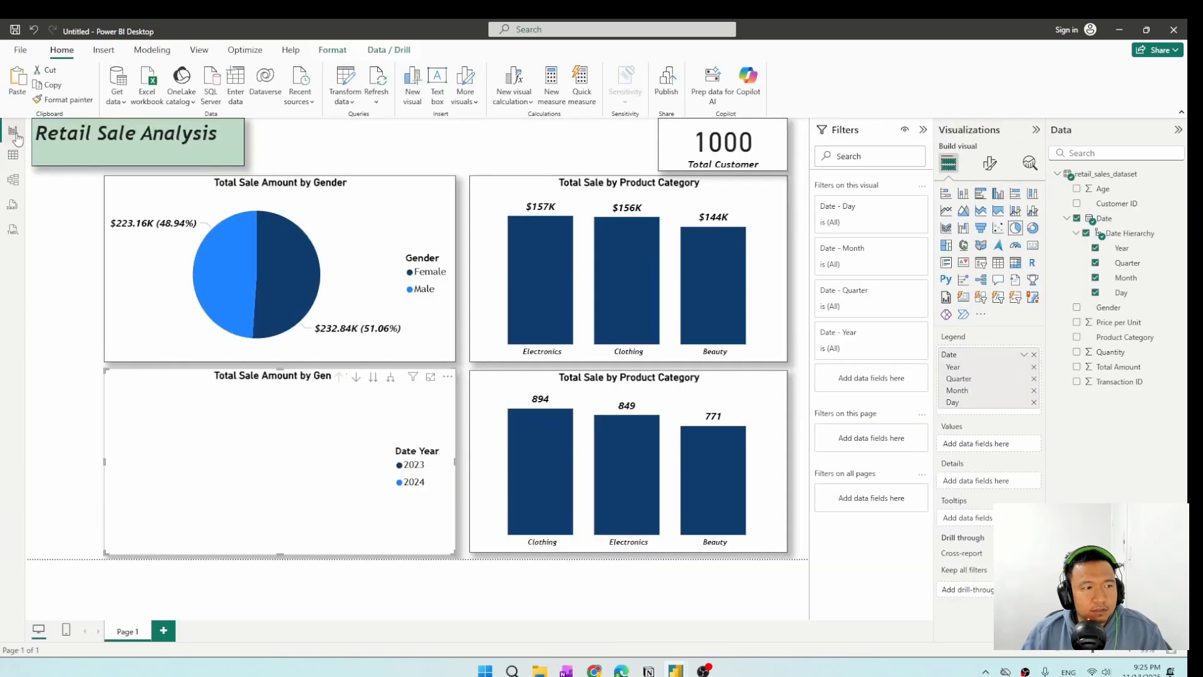
Remove Year, Quarter and Day from the lower pie chart's date hierarchy, keeping only Month.
click(1095, 248)
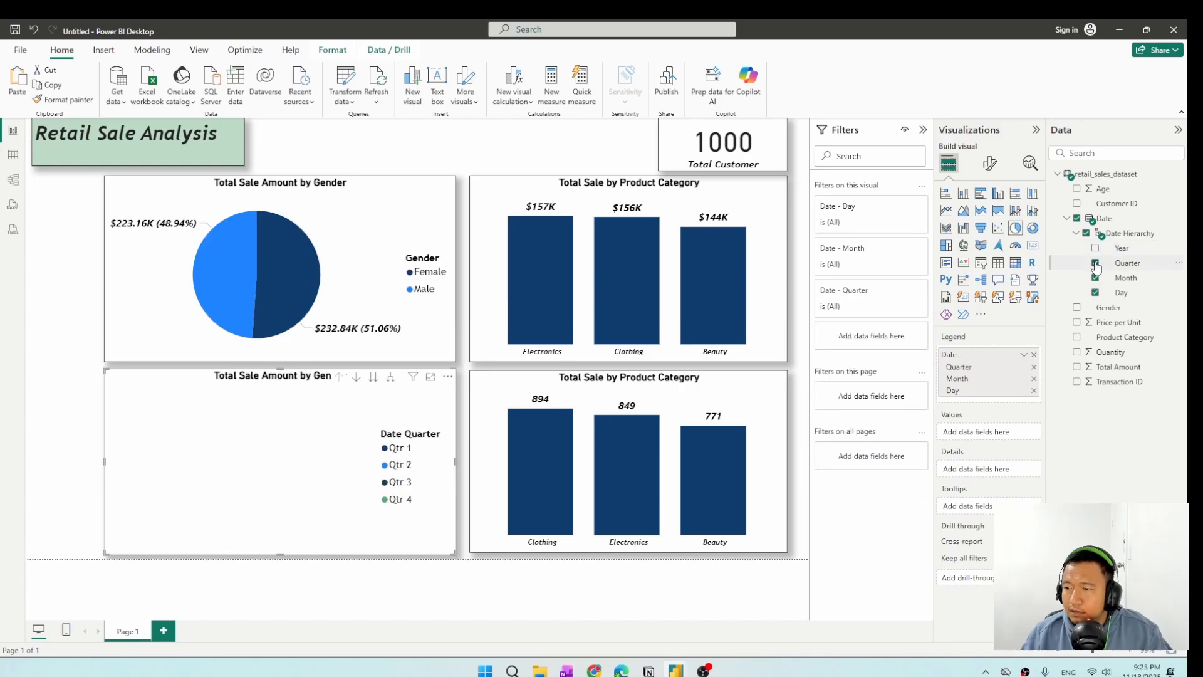
click(1095, 264)
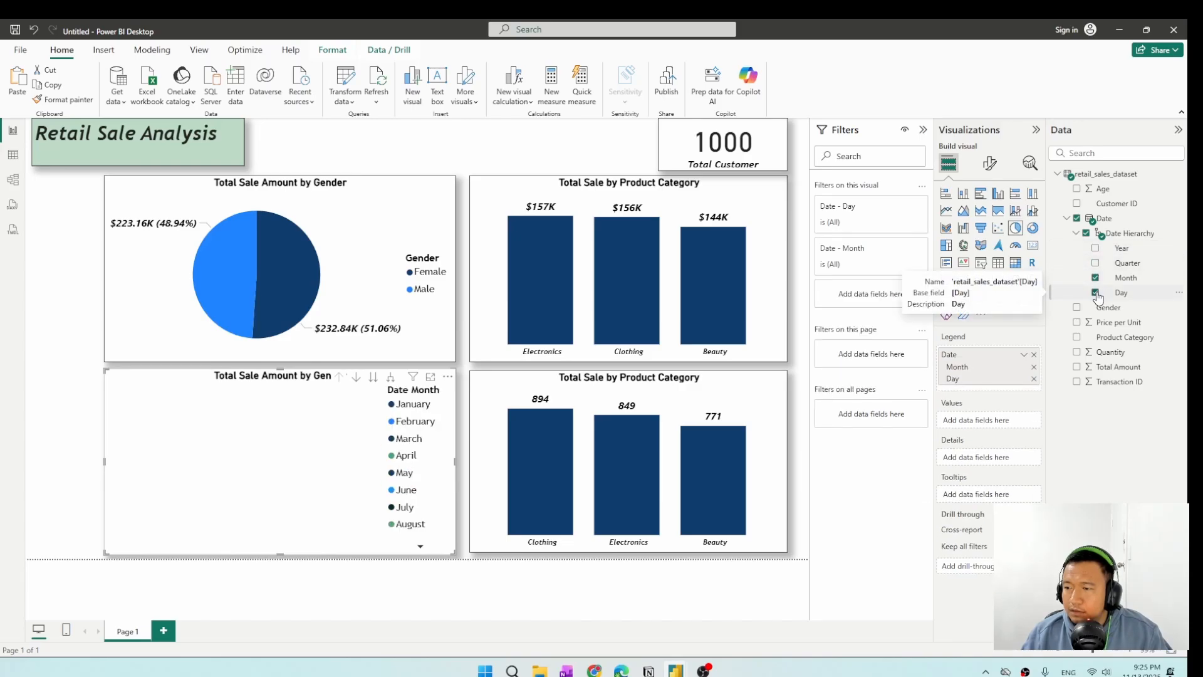
click(1095, 294)
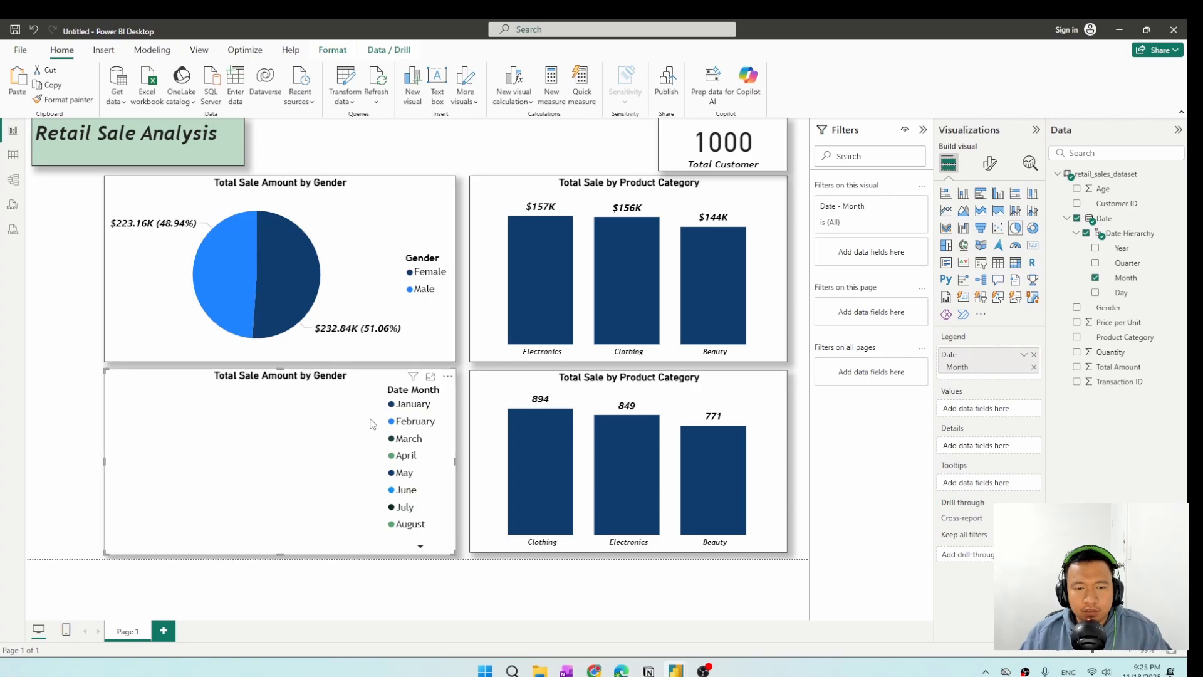
Convert the lower pie chart to a line chart and add Total Amount as its Y-axis values.
click(947, 212)
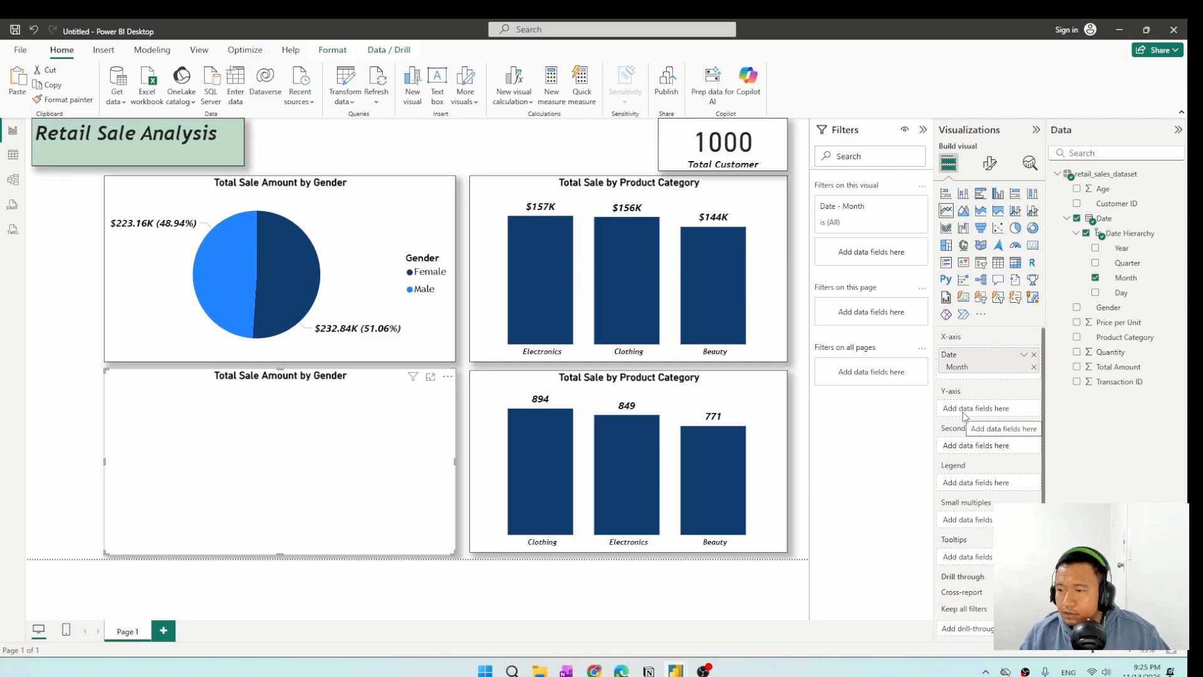
click(1077, 368)
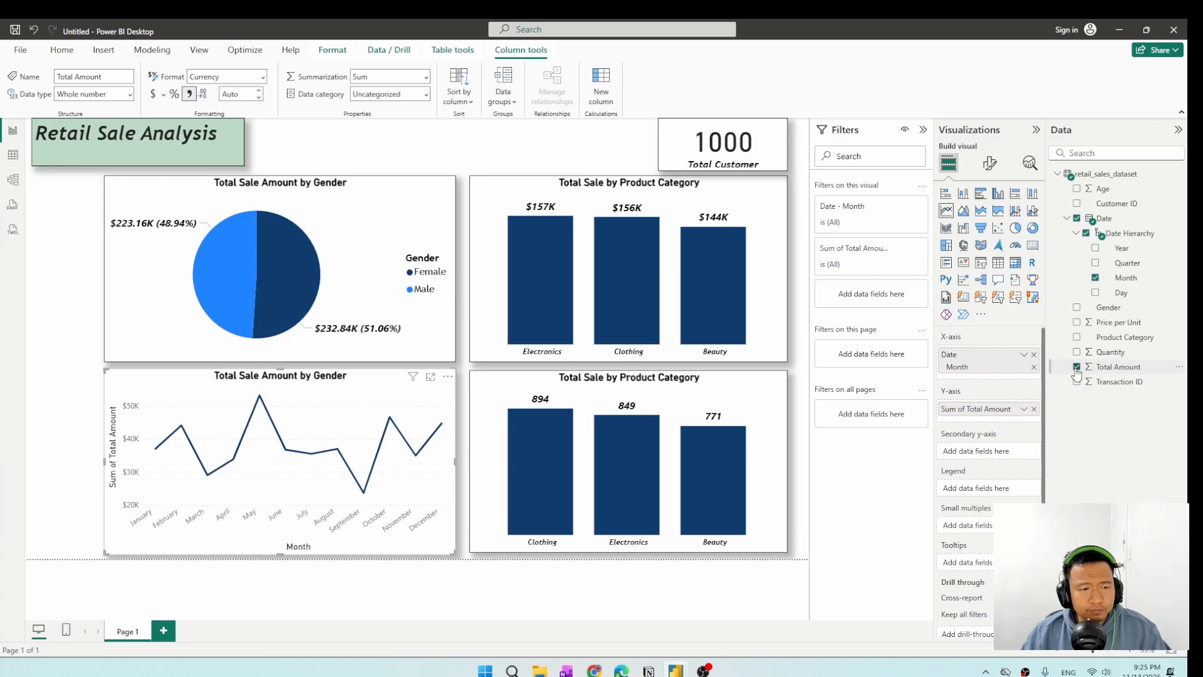
click(898, 249)
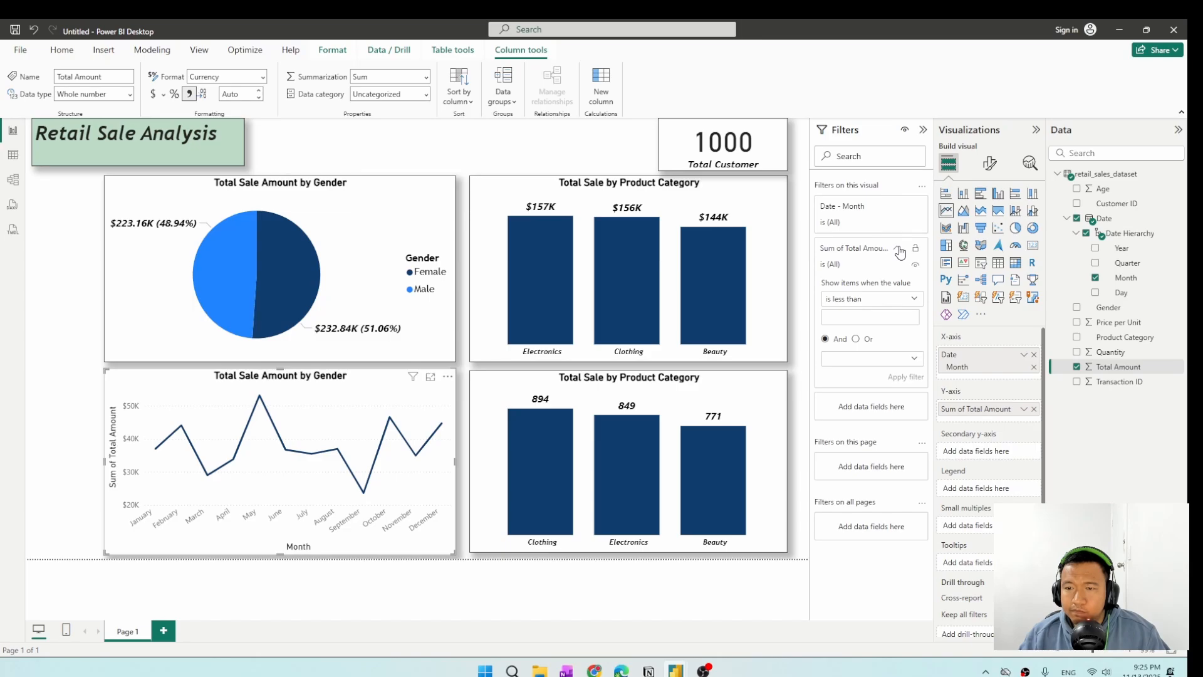
click(899, 250)
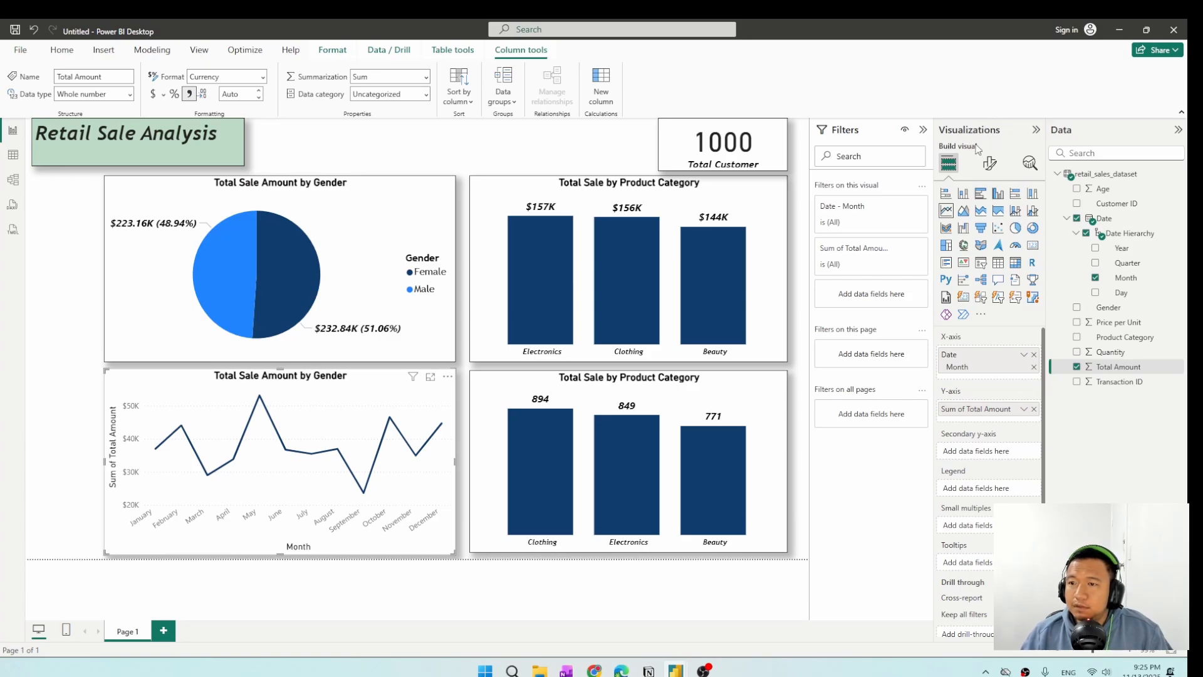
Turn off the X-axis title of the line chart, keeping the X-axis values on.
click(989, 163)
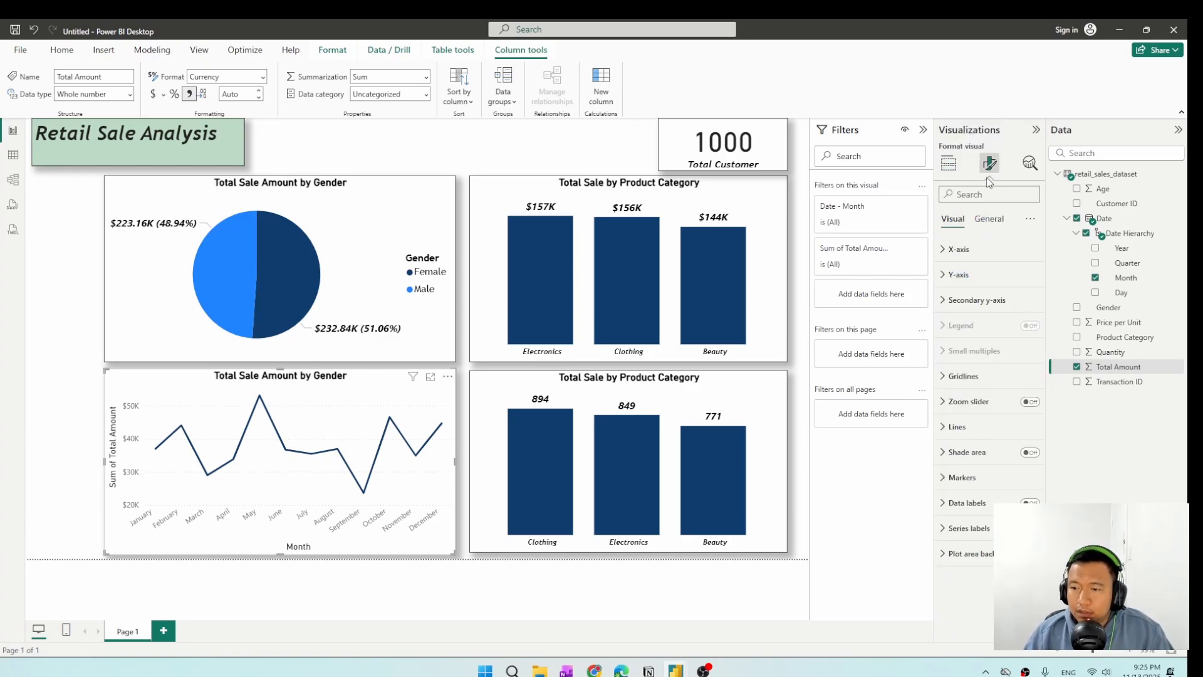
click(946, 253)
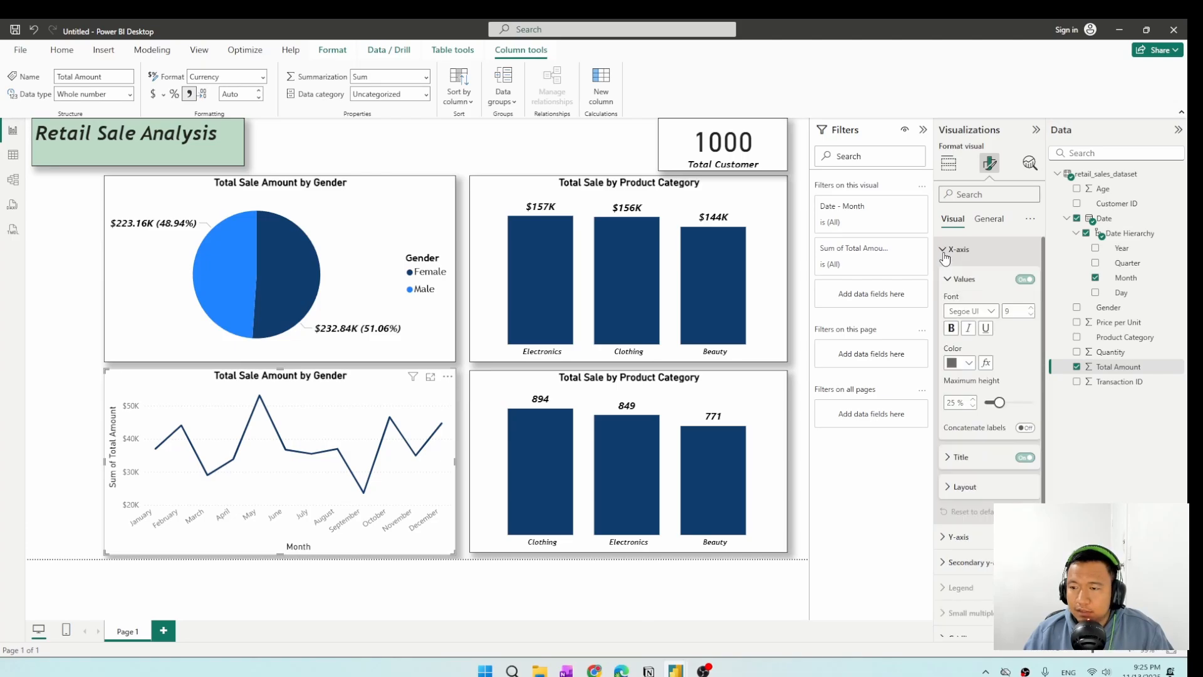
click(1024, 280)
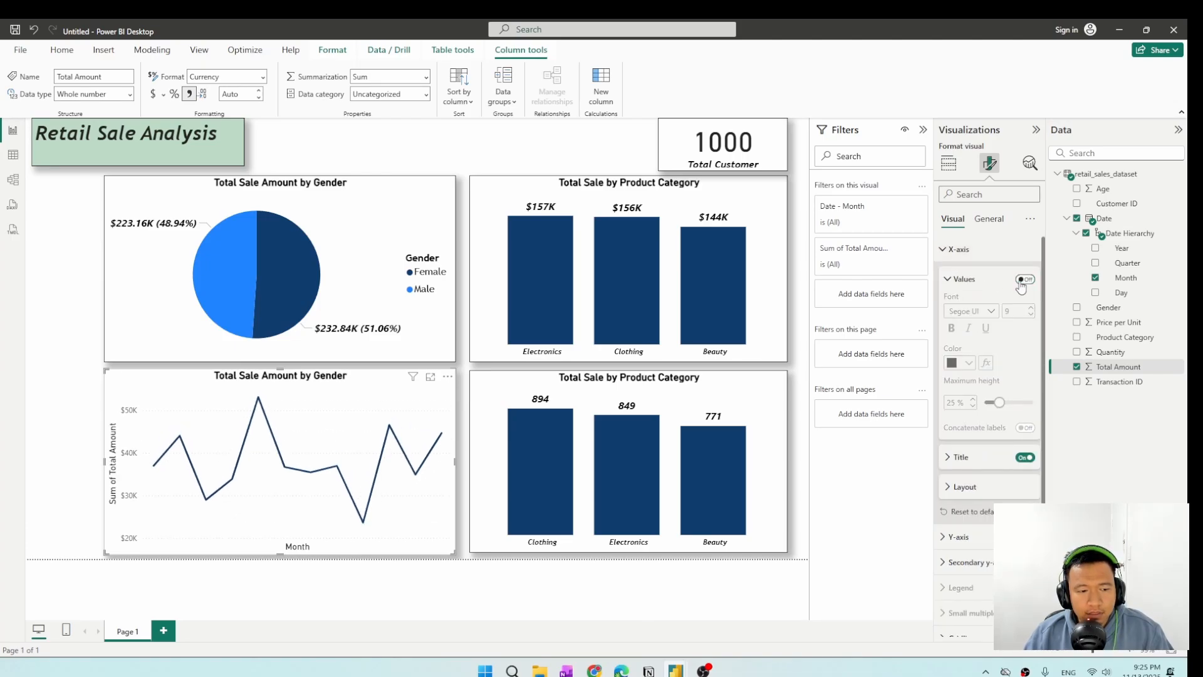
click(1023, 280)
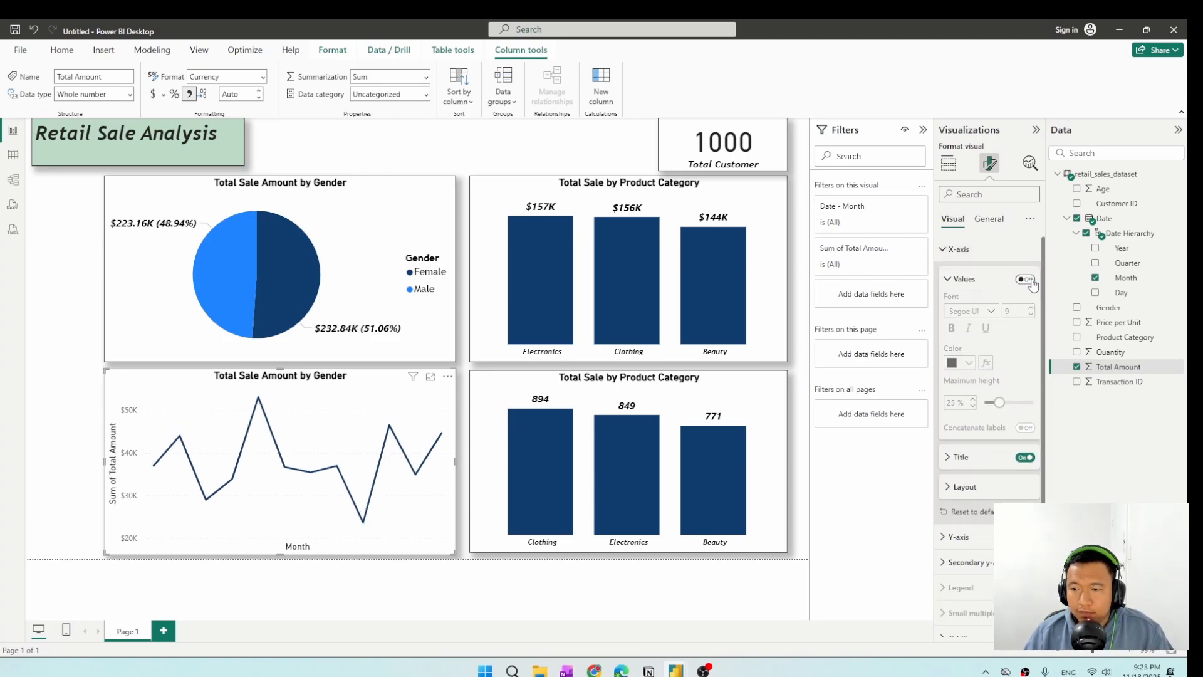
click(1022, 459)
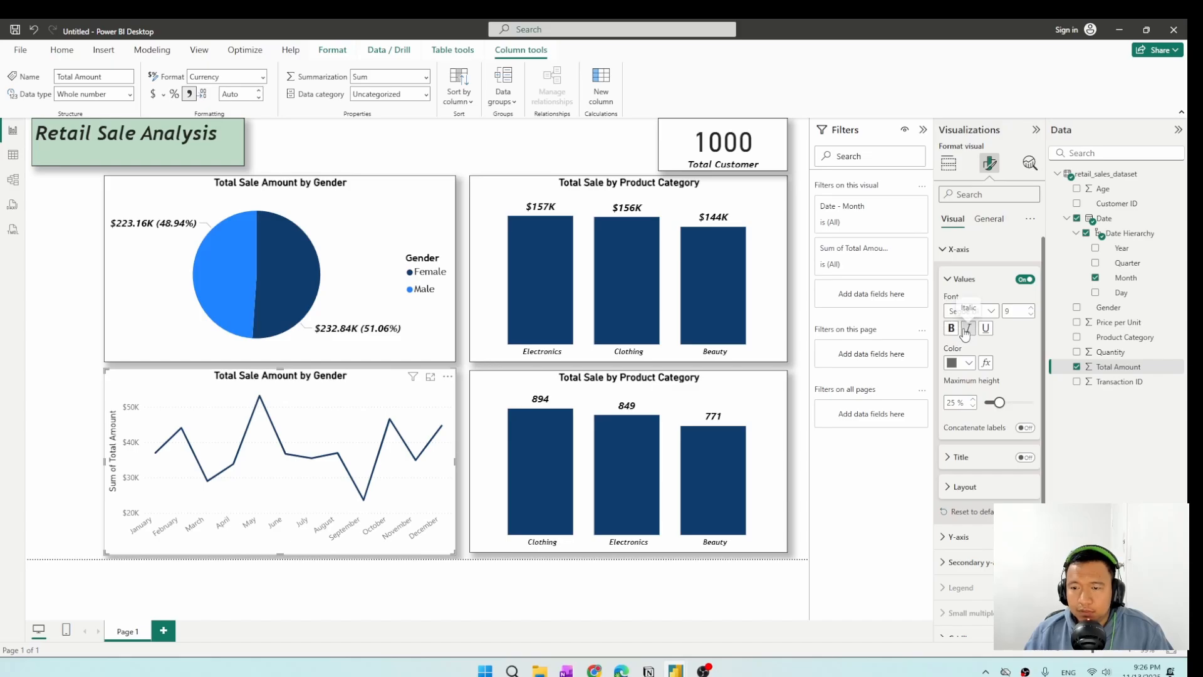
Copy the formatting of the upper product category column chart onto the line chart with the format painter.
click(674, 199)
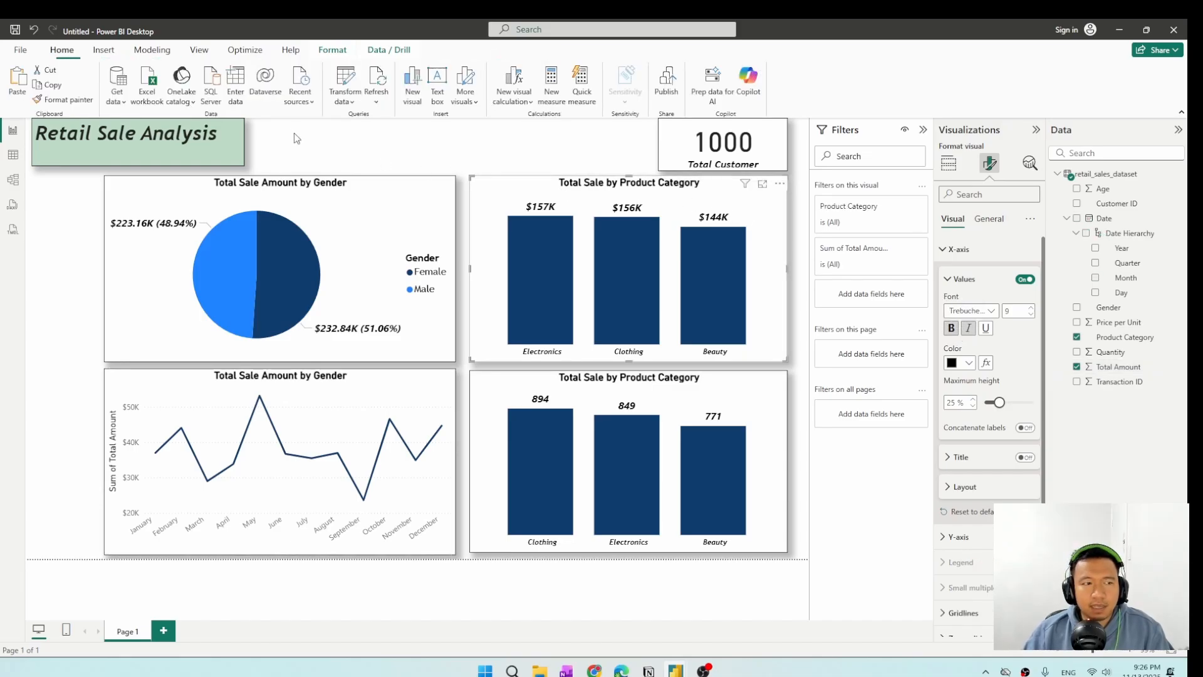
click(63, 99)
click(321, 387)
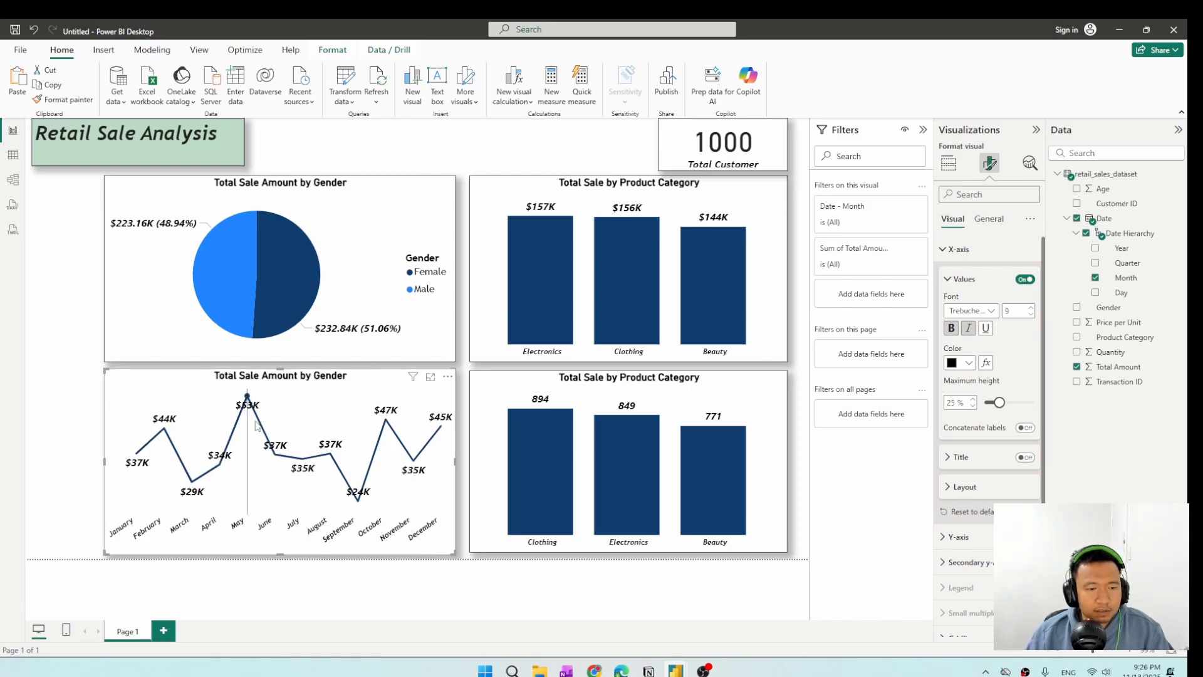
mouse_move(249, 412)
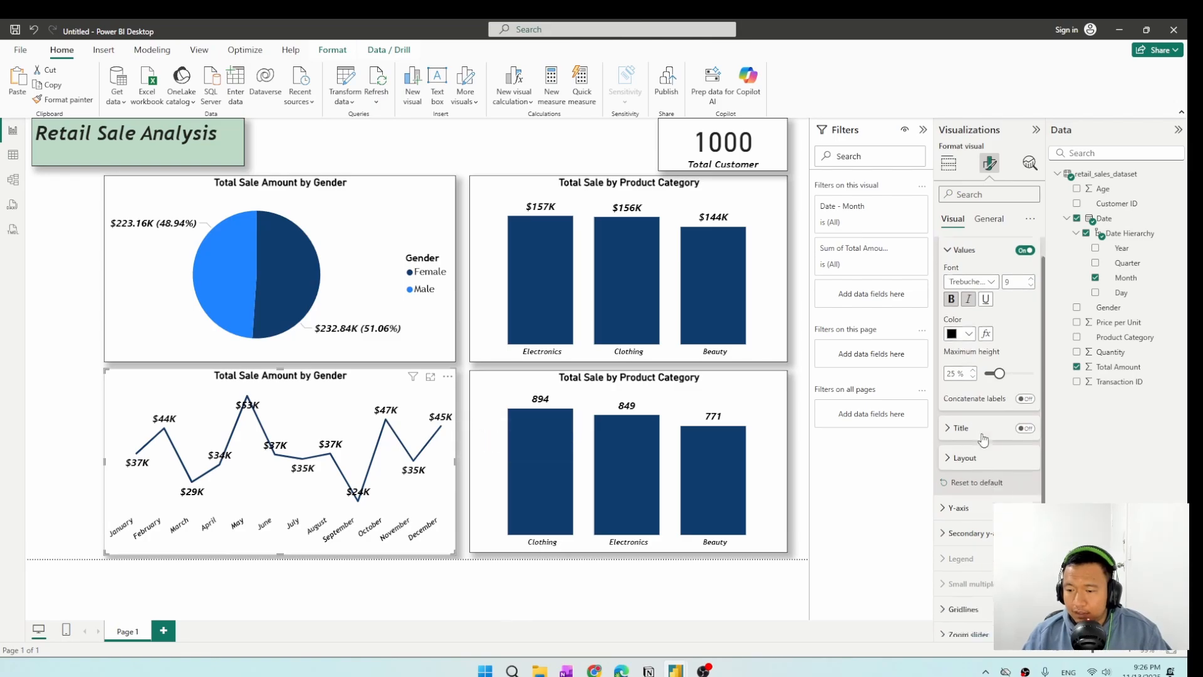
Reduce the size of the line chart's data label values and set their font to Trebuchet MS.
scroll(978, 451, down, 3)
click(968, 573)
scroll(974, 551, down, 5)
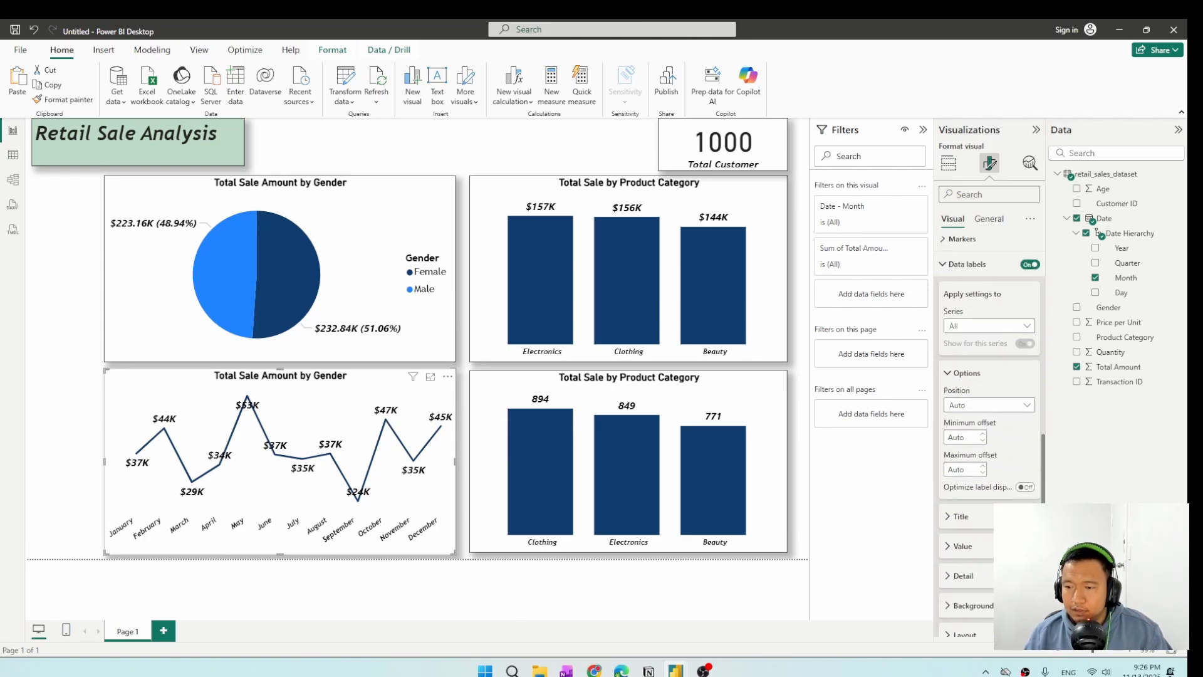
scroll(989, 438, down, 2)
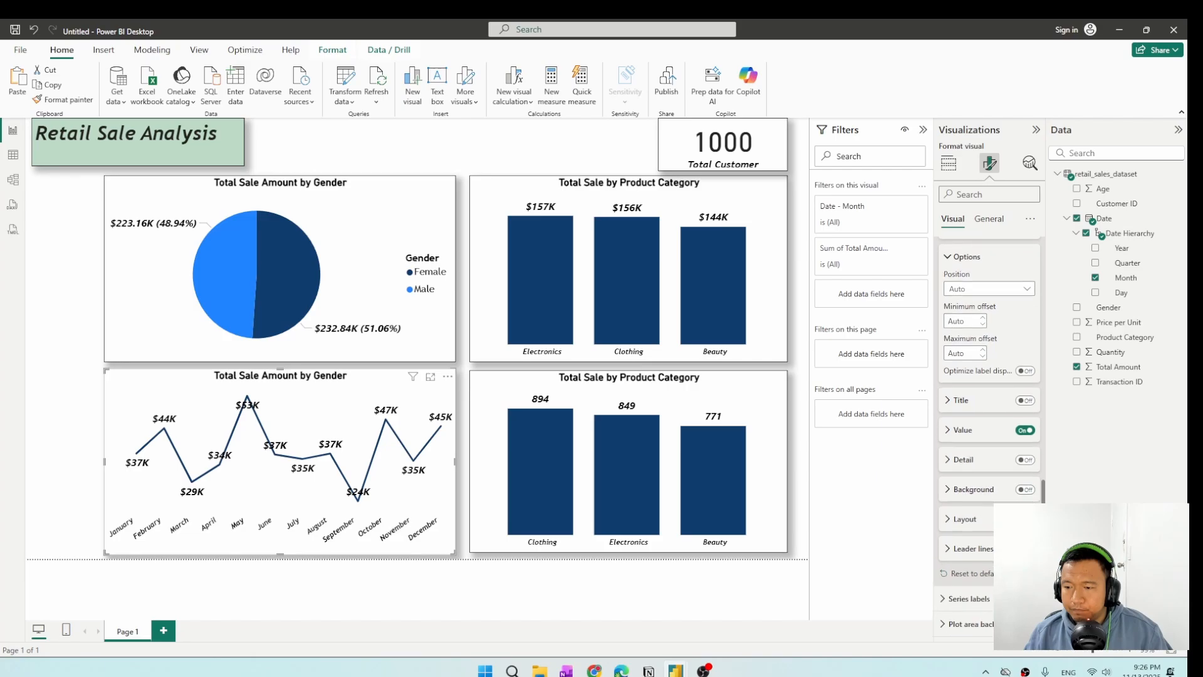
click(969, 433)
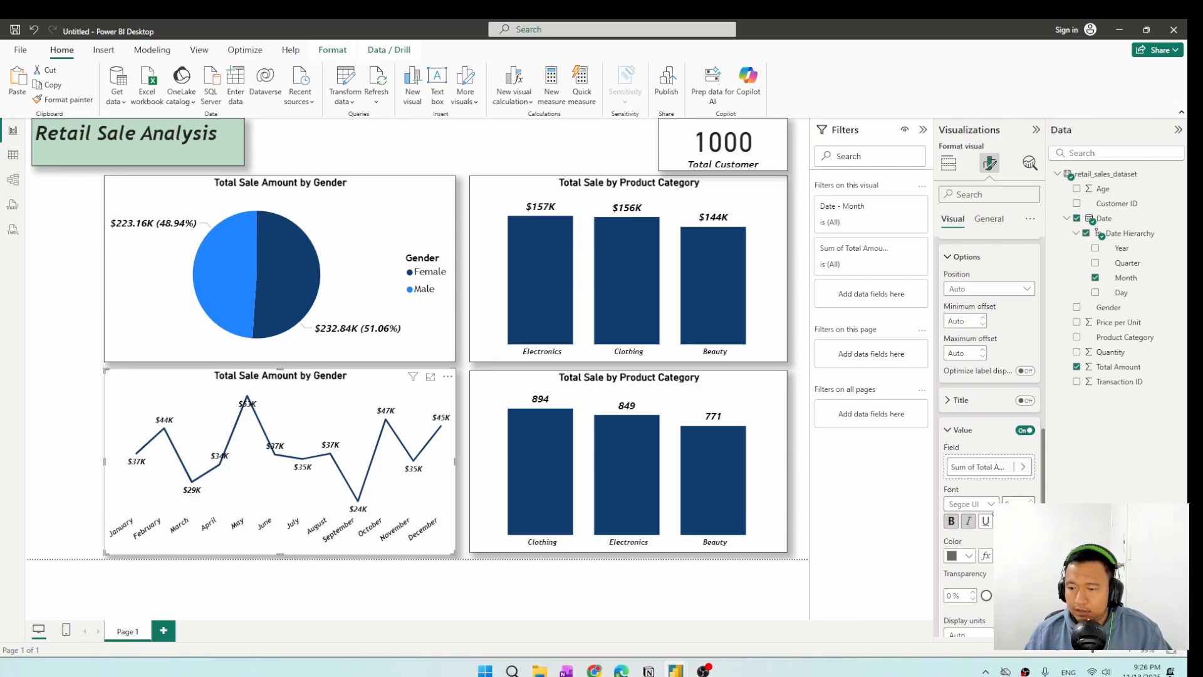
click(990, 504)
scroll(984, 463, down, 2)
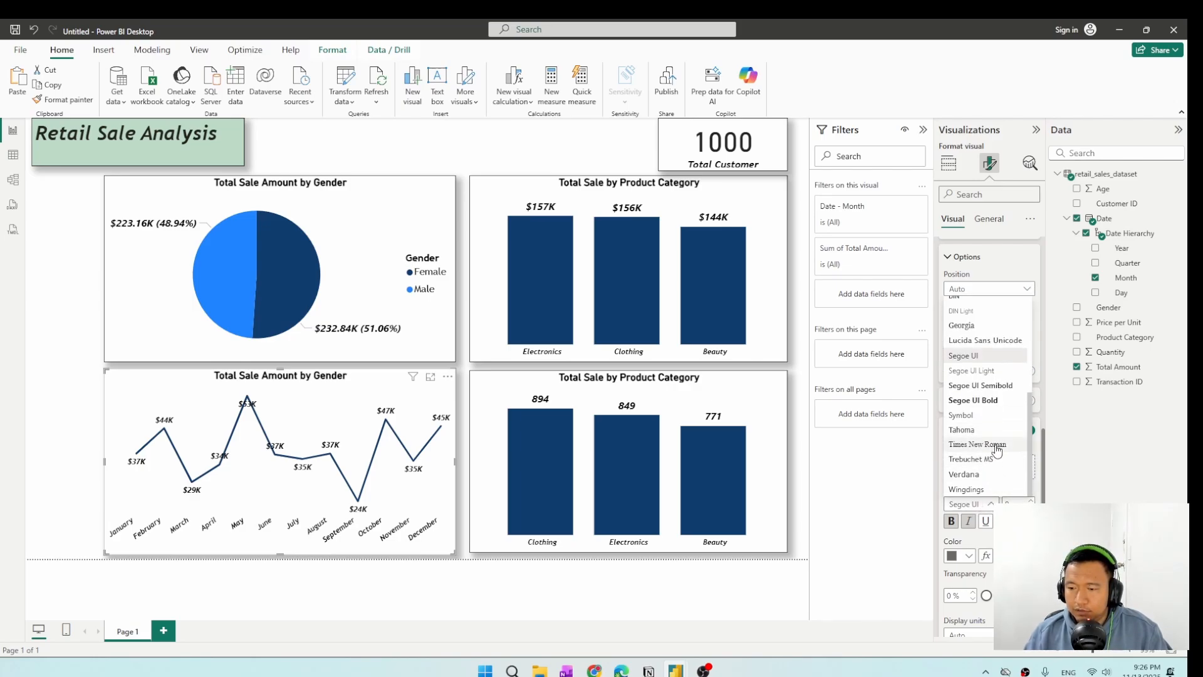
click(987, 465)
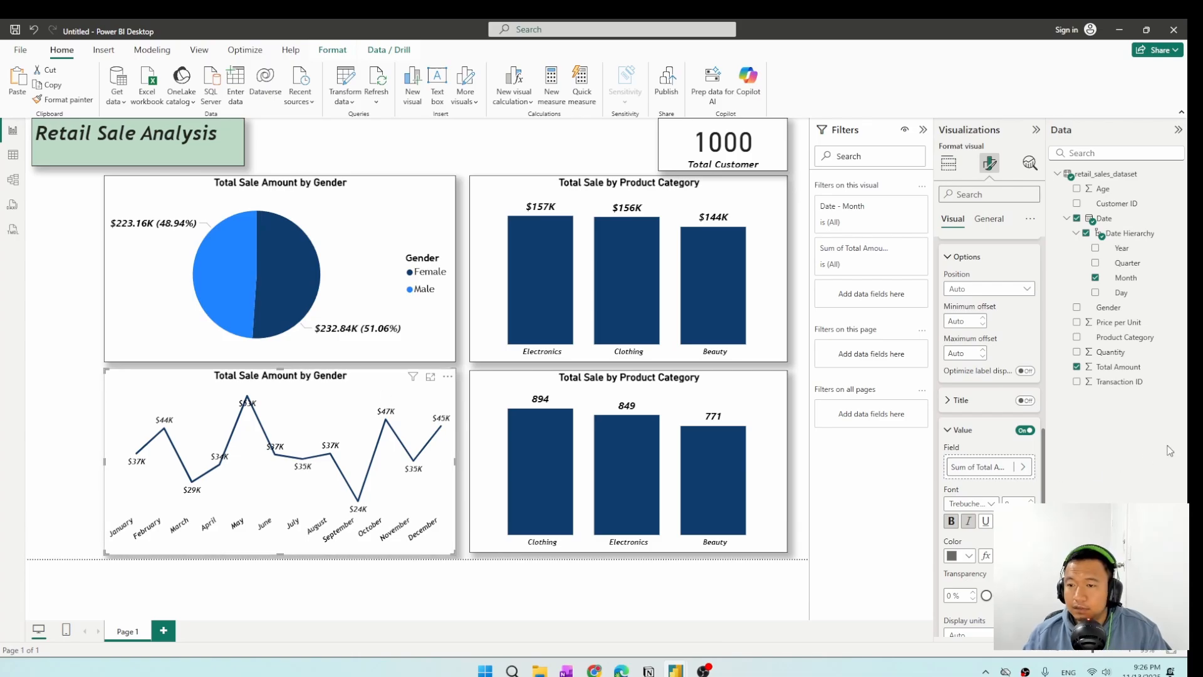
Rename the line chart's Y-axis field for this visual as "Total Sale by Month".
scroll(989, 326, up, 5)
click(950, 166)
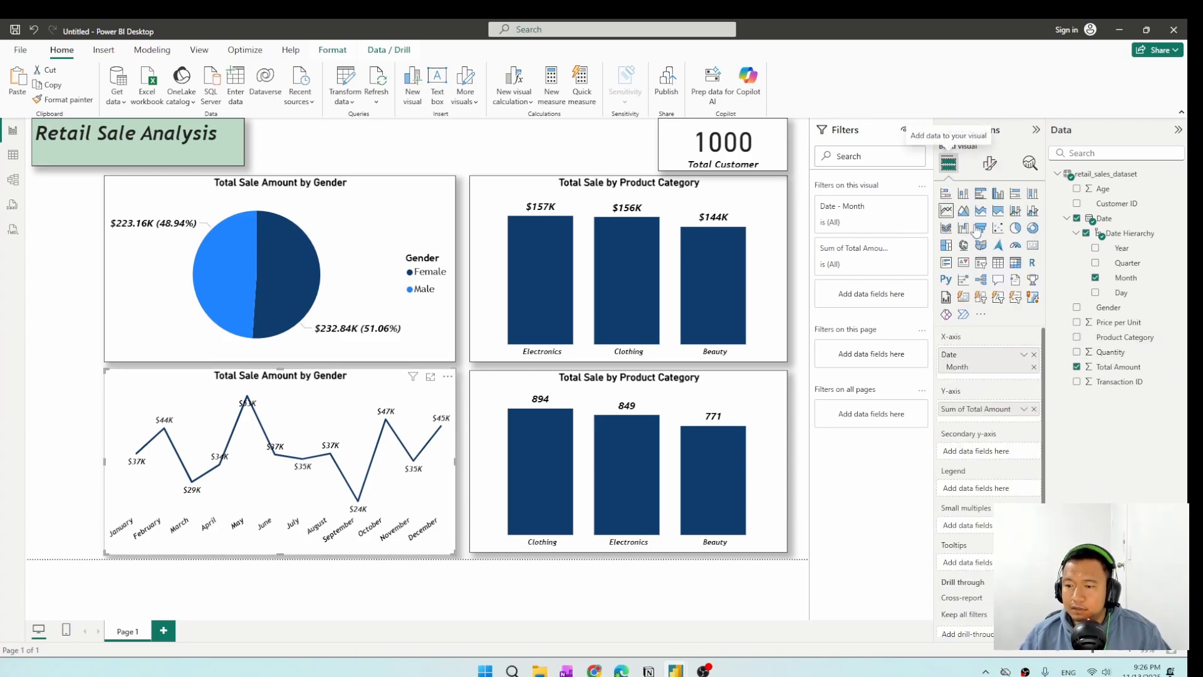
double_click(996, 407)
key(BackSpace)
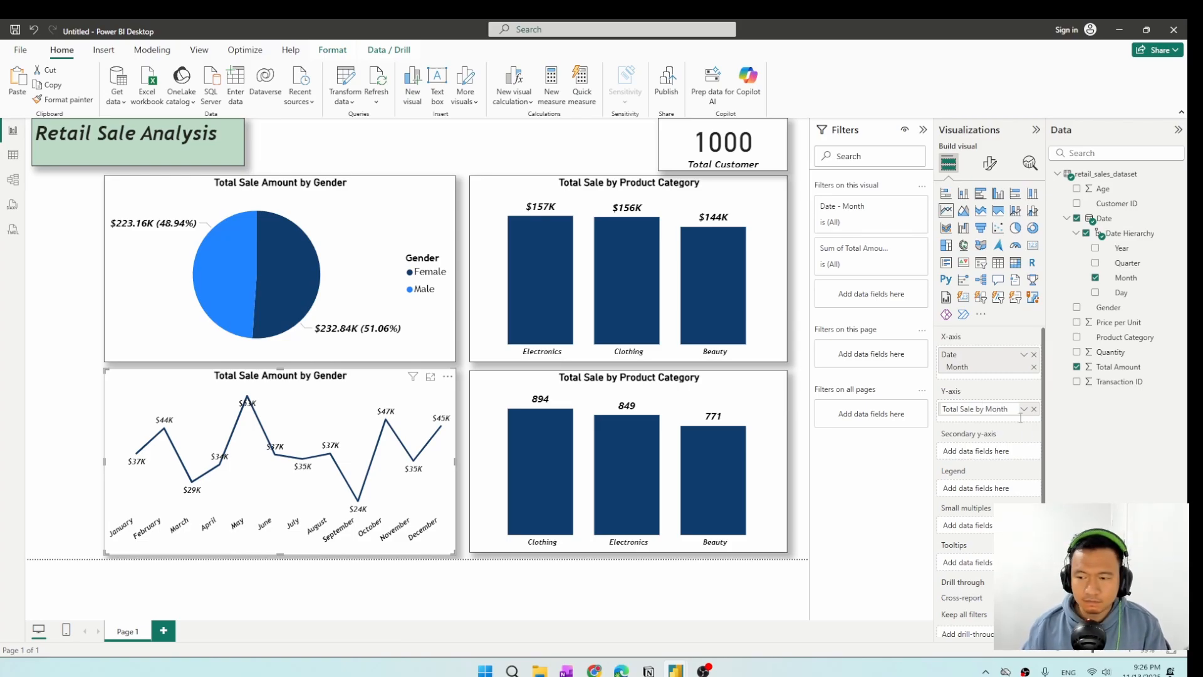
click(864, 471)
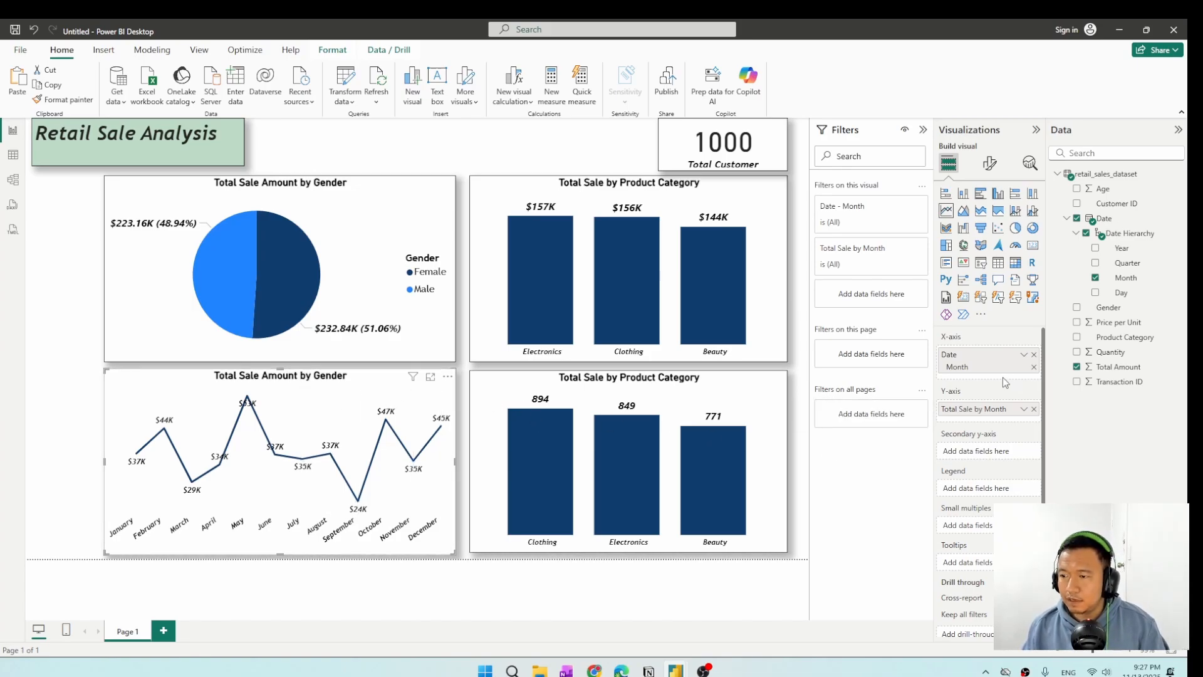
Try renaming the line chart's Y-axis field for this visual as "Total Sale by Month in 2023".
double_click(979, 411)
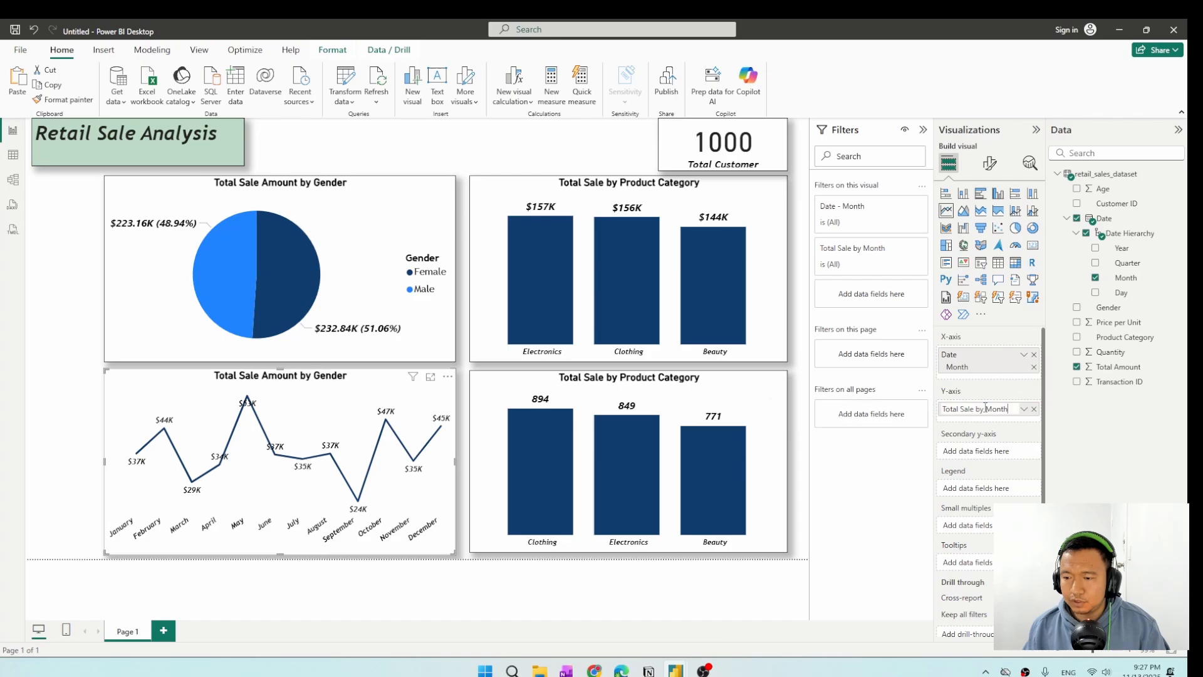
text(2)
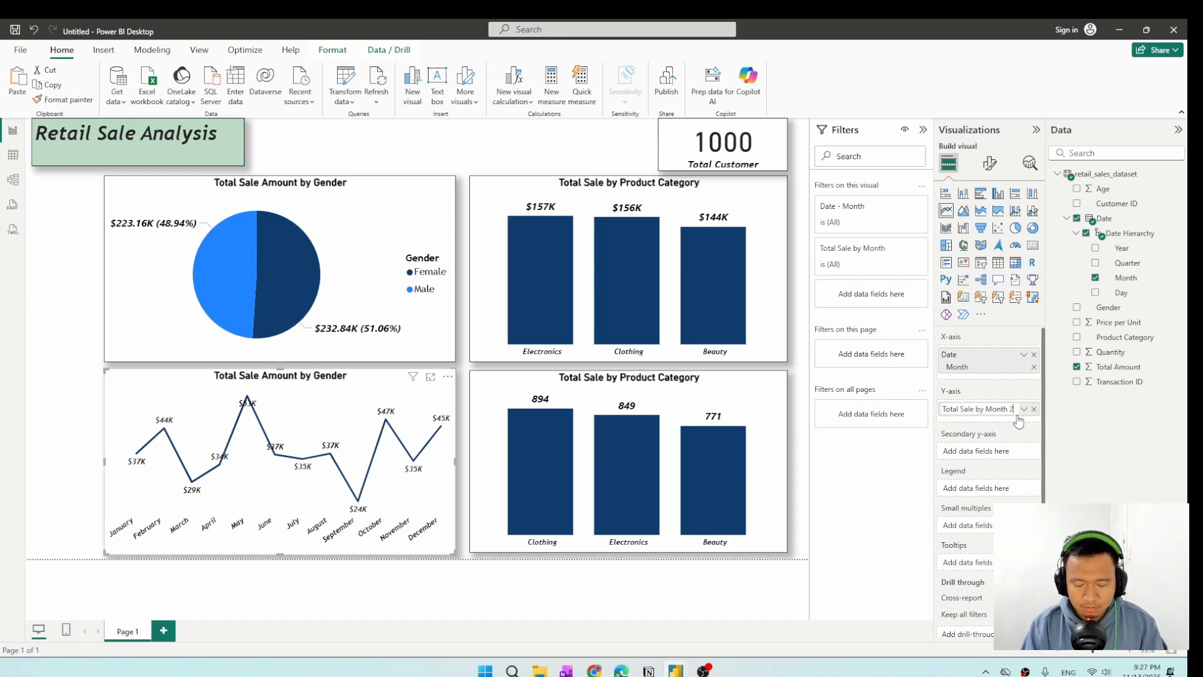
text(02)
key(BackSpace)
key(BackSpace)
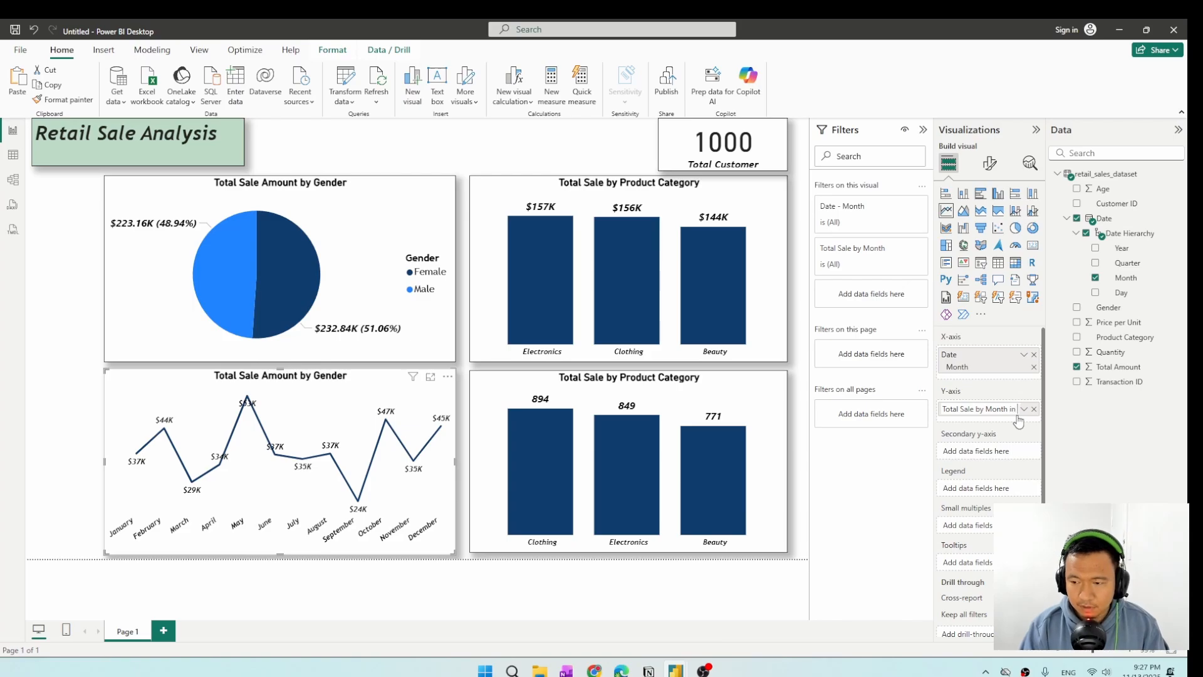
text(in 2-23)
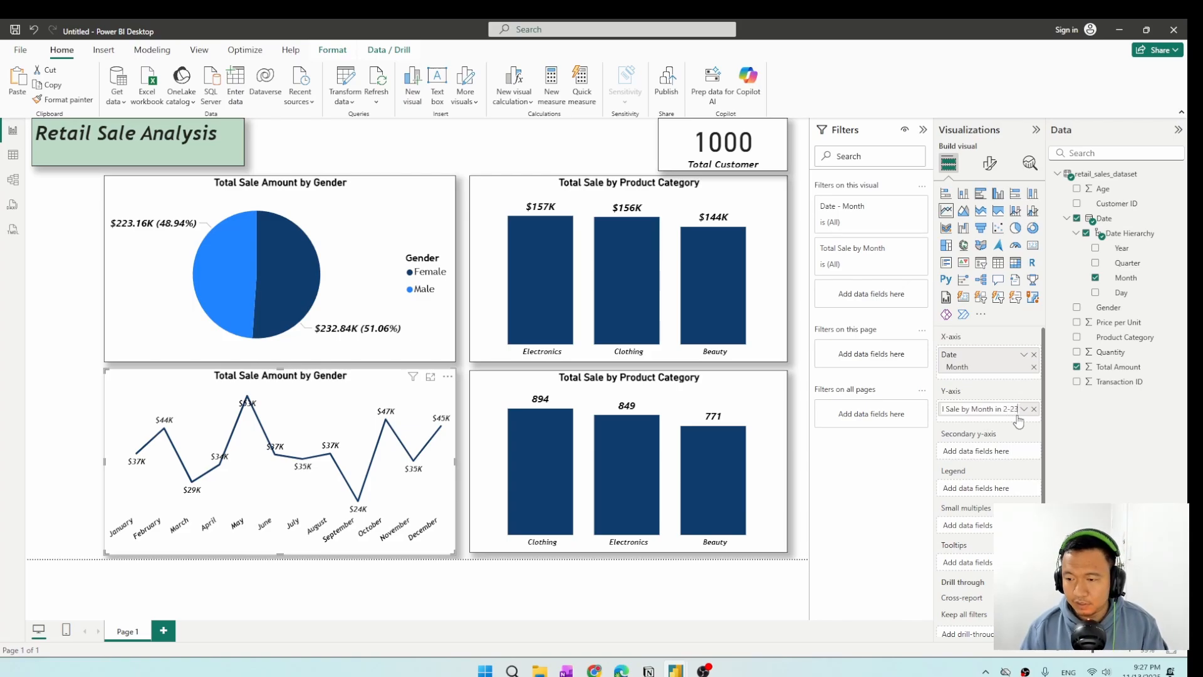
key(BackSpace)
key(BackSpace)
key(BackSpace)
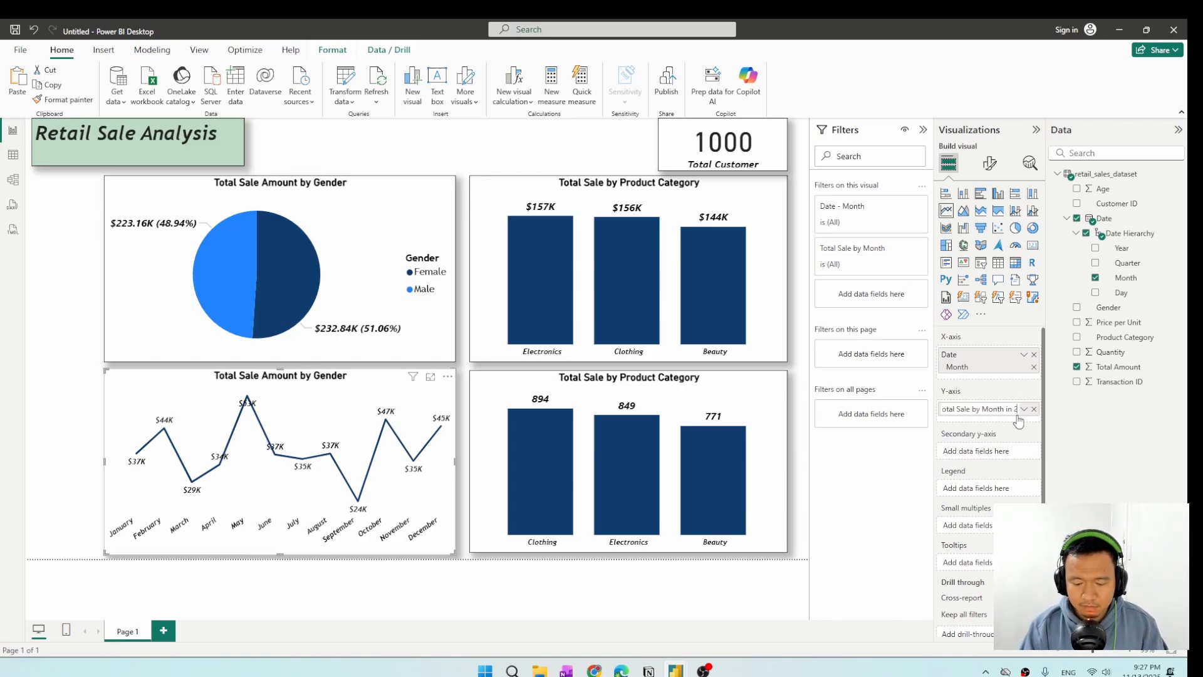
text(023)
click(889, 478)
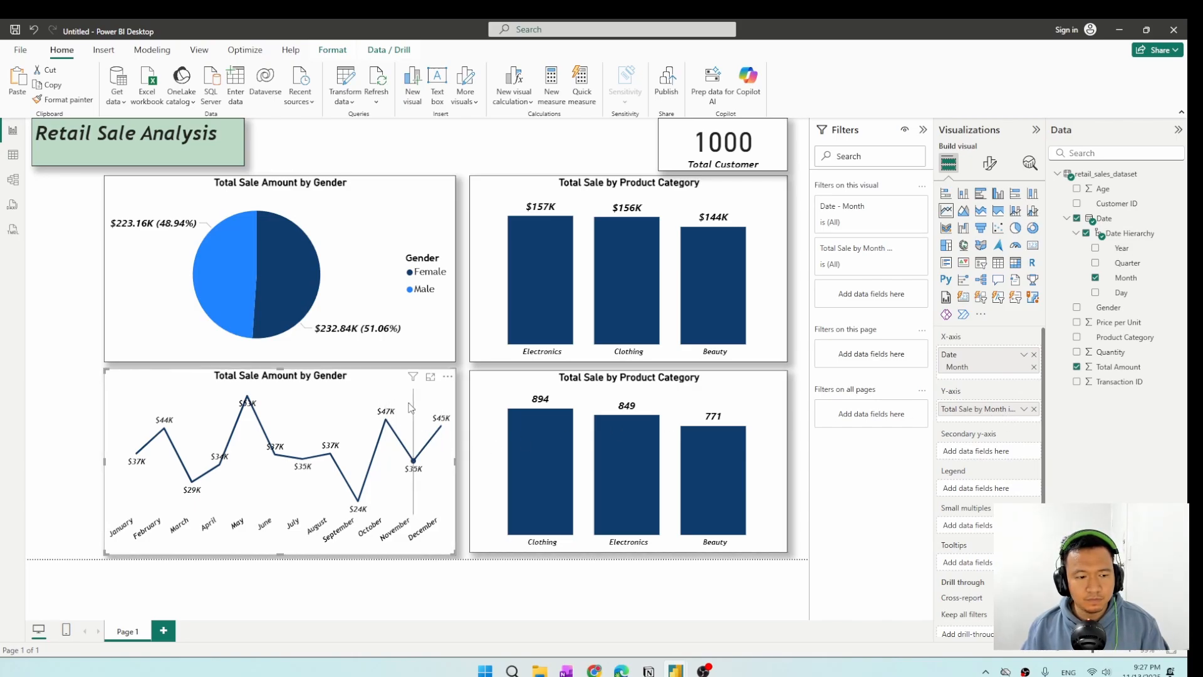
Remove the Y-axis field from the line chart, and undo both the removal and the last field rename.
click(1033, 409)
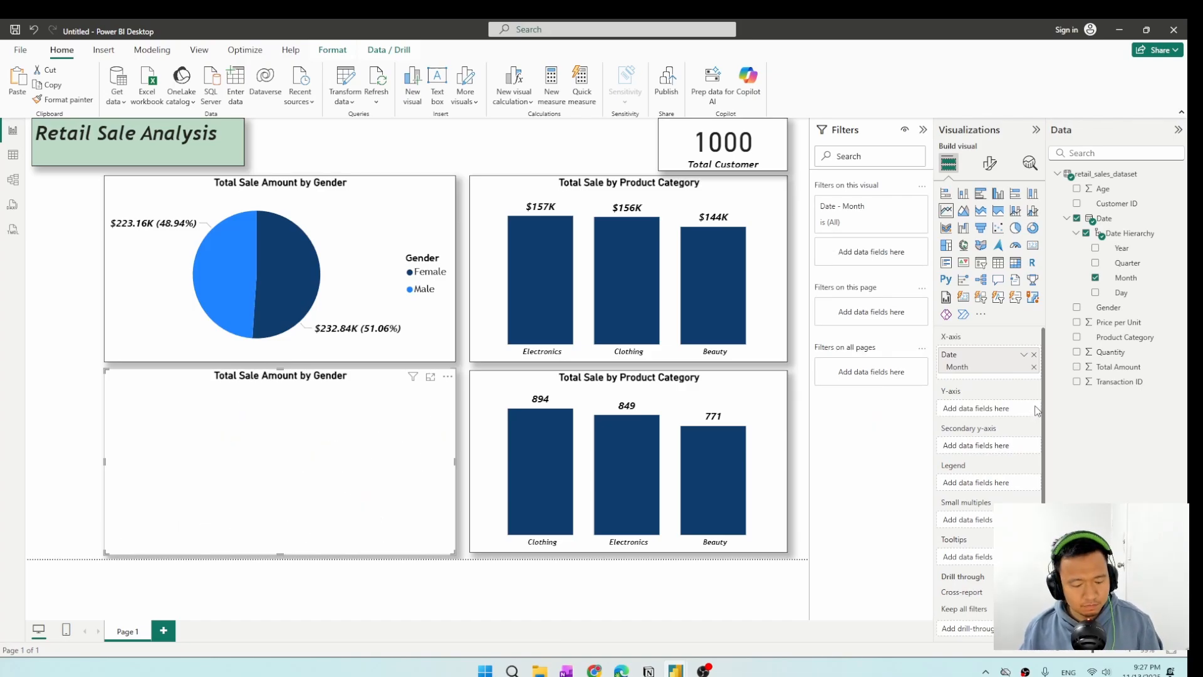
key(ctrl+z)
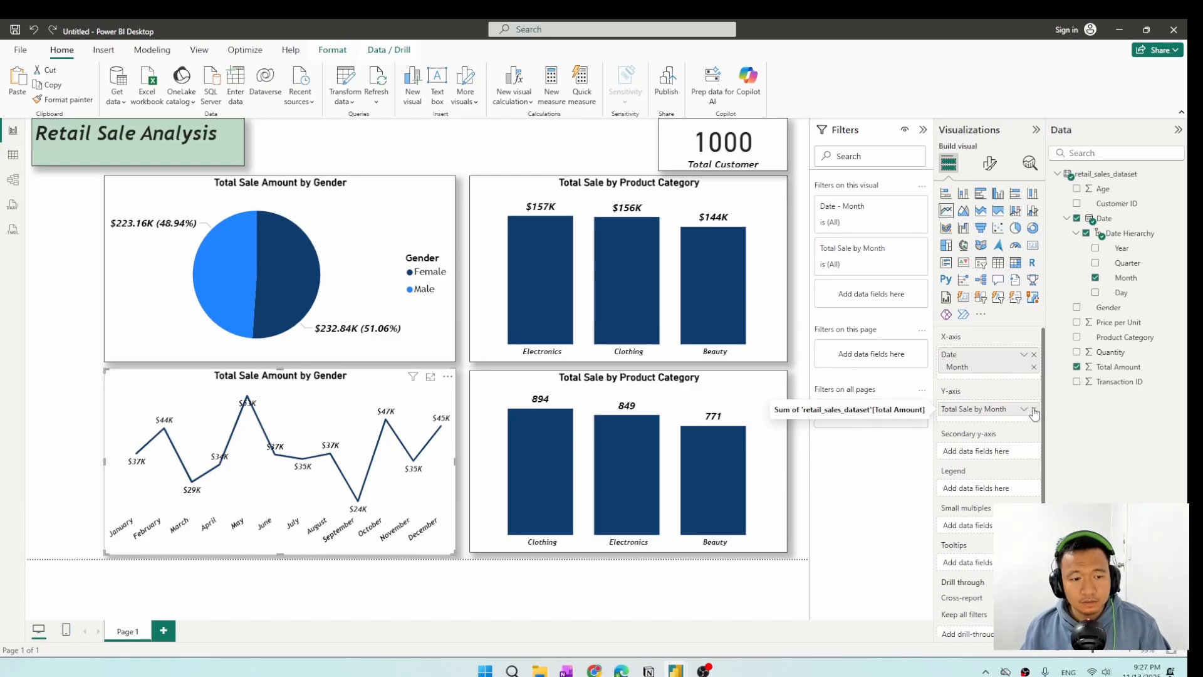
Replace the line chart's title text with "Total Sale by Month in 2023".
click(990, 163)
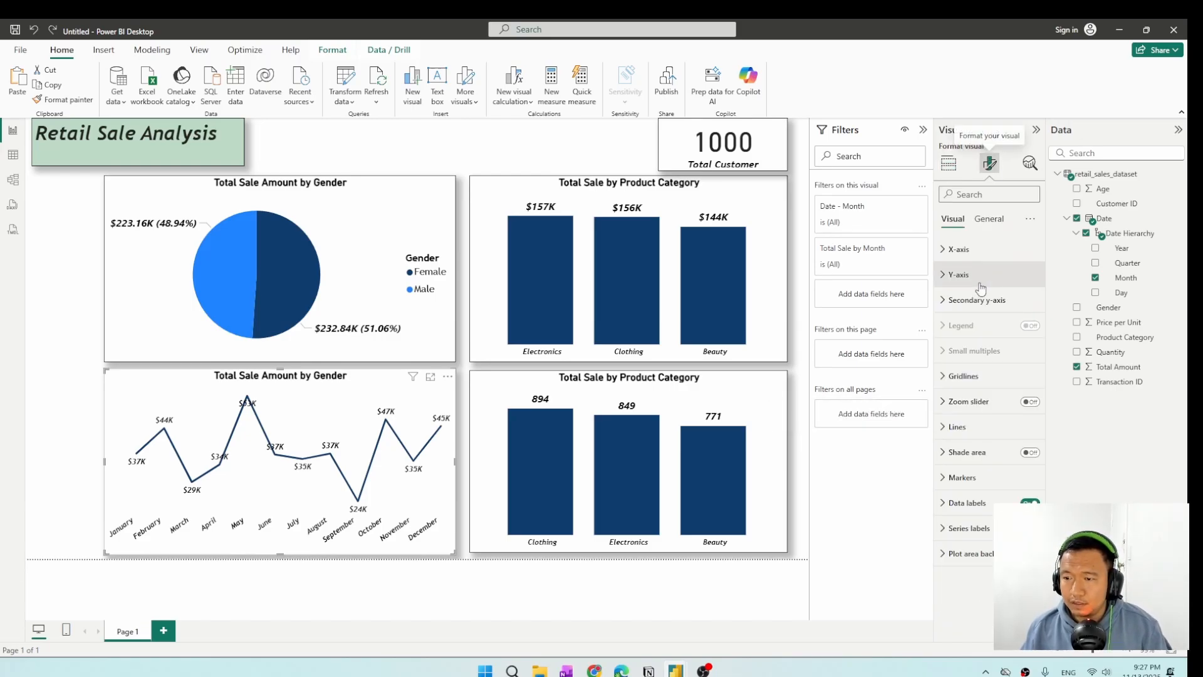
click(999, 221)
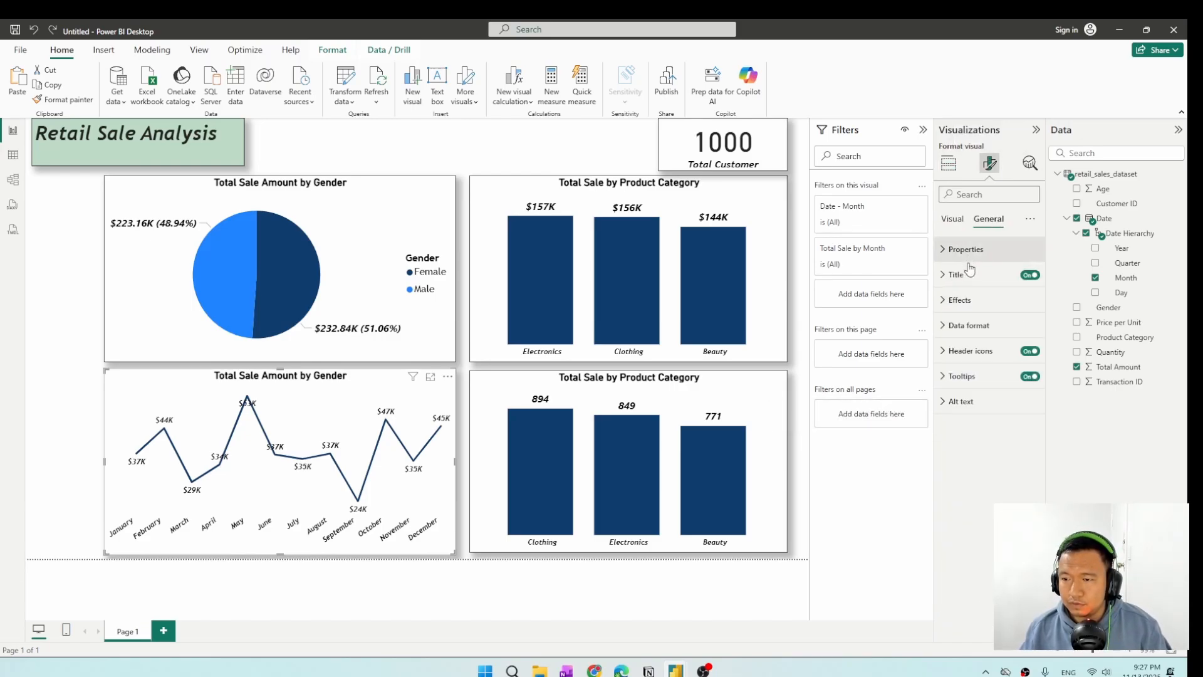
click(971, 274)
triple_click(985, 337)
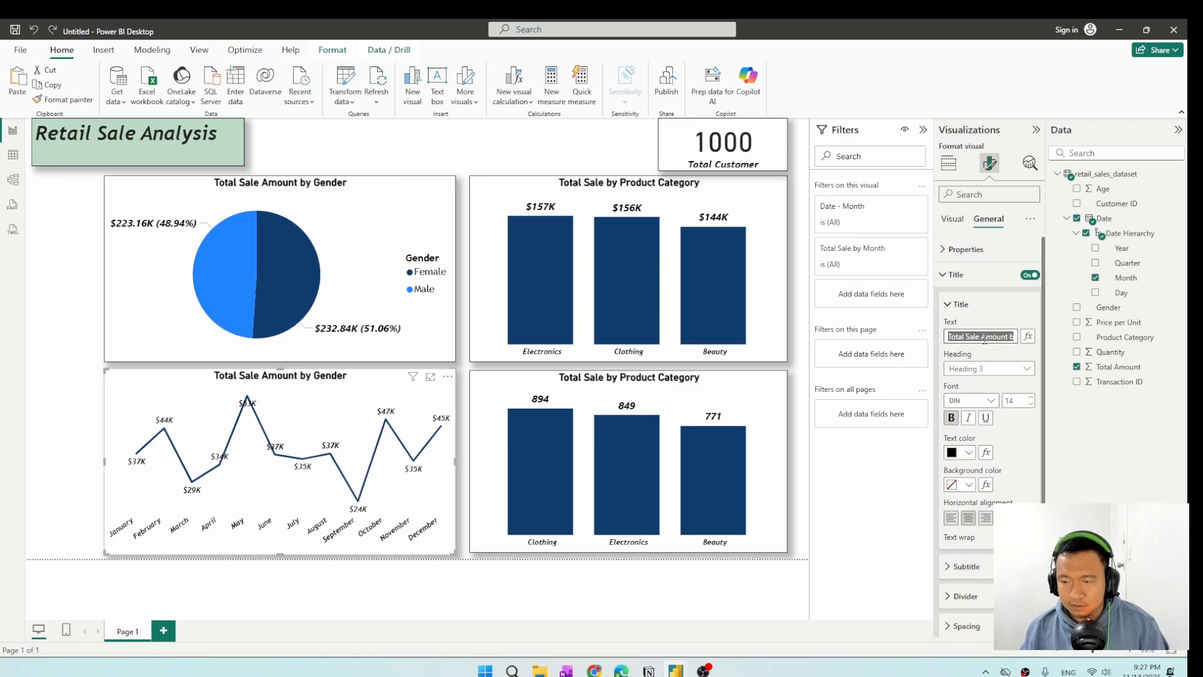
key(BackSpace)
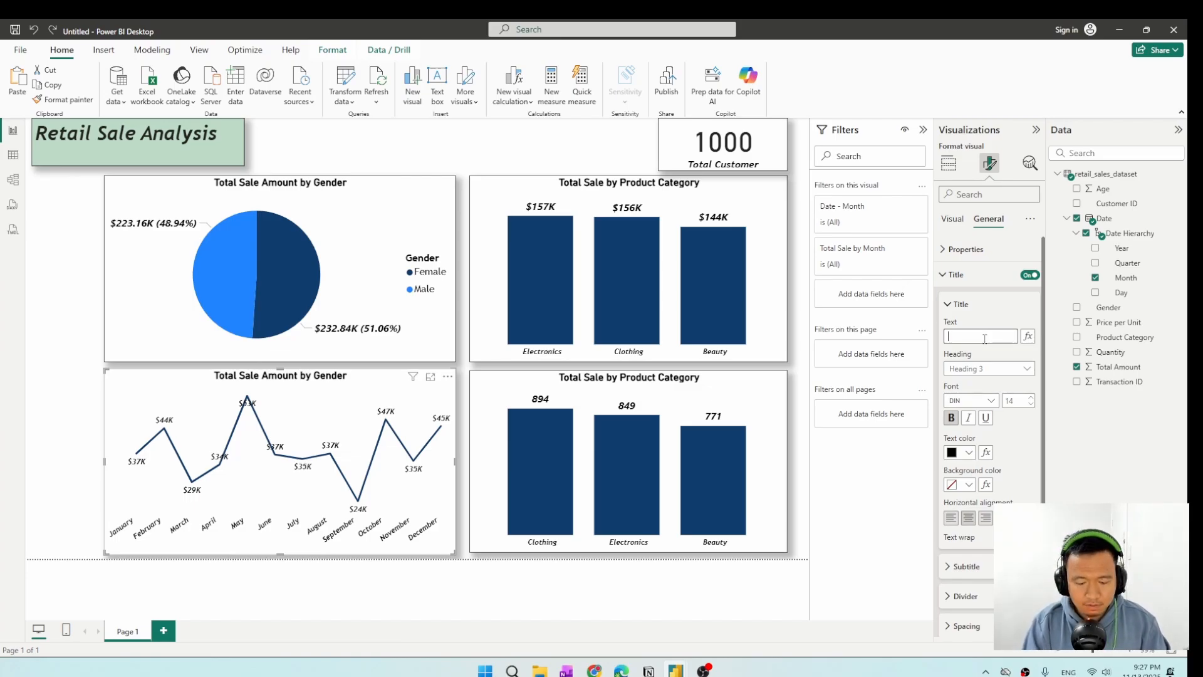
text(Total)
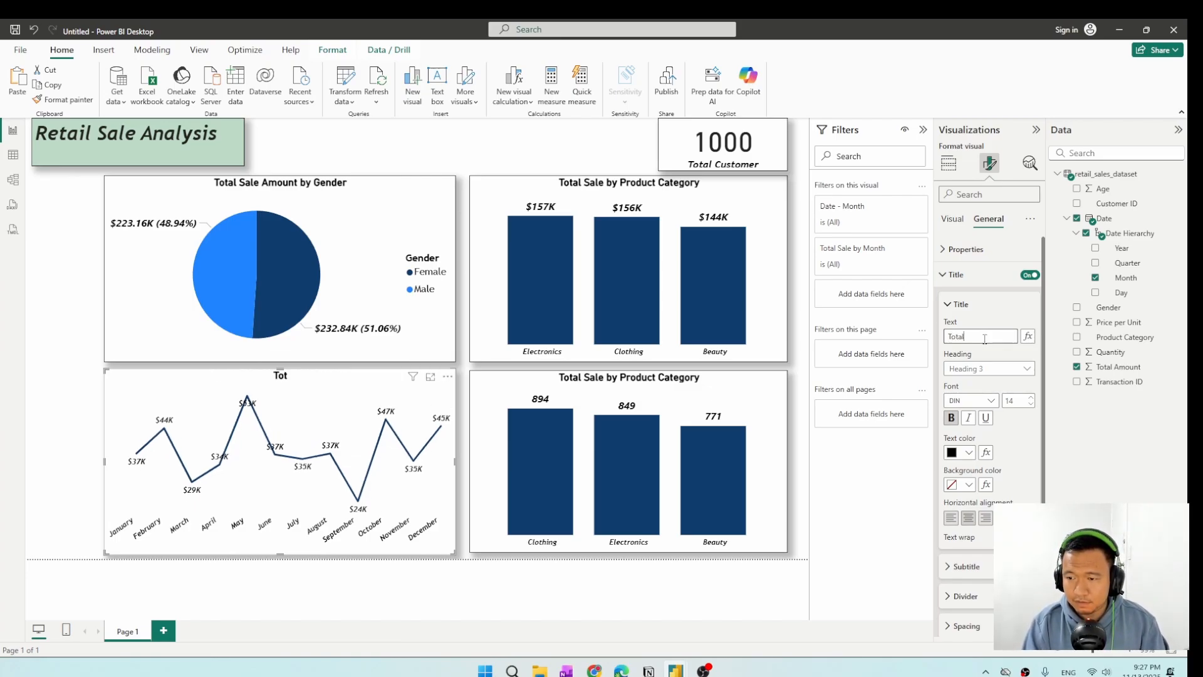
text( Sale by Mo)
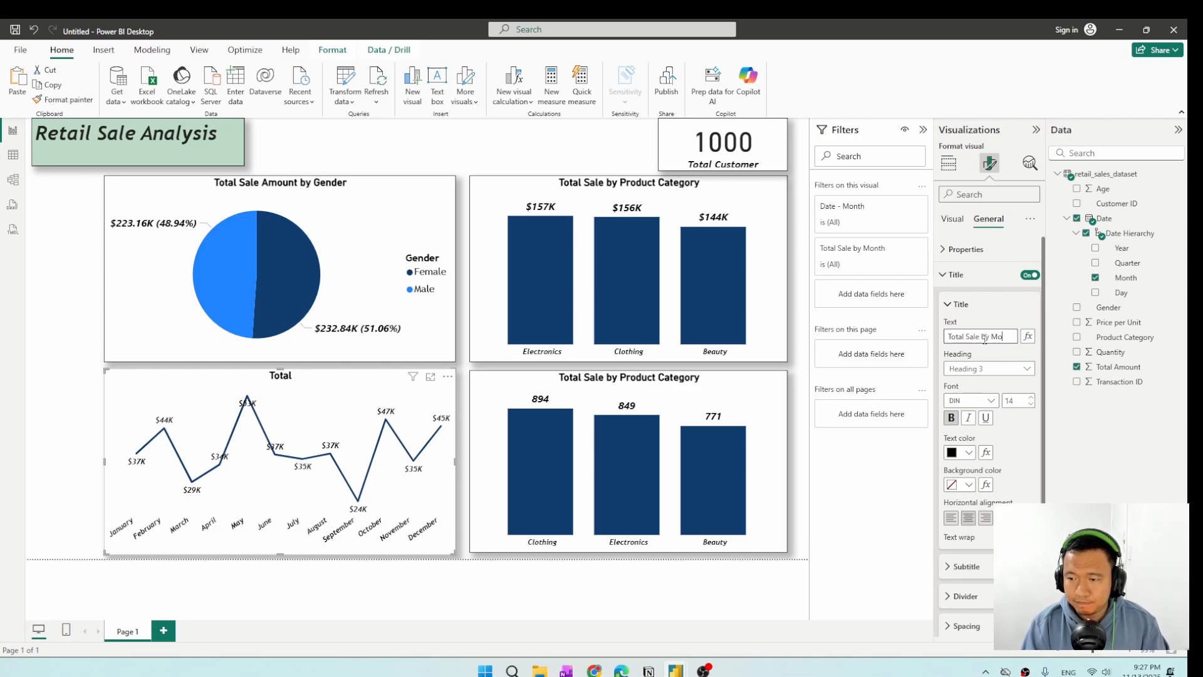
text(nth in)
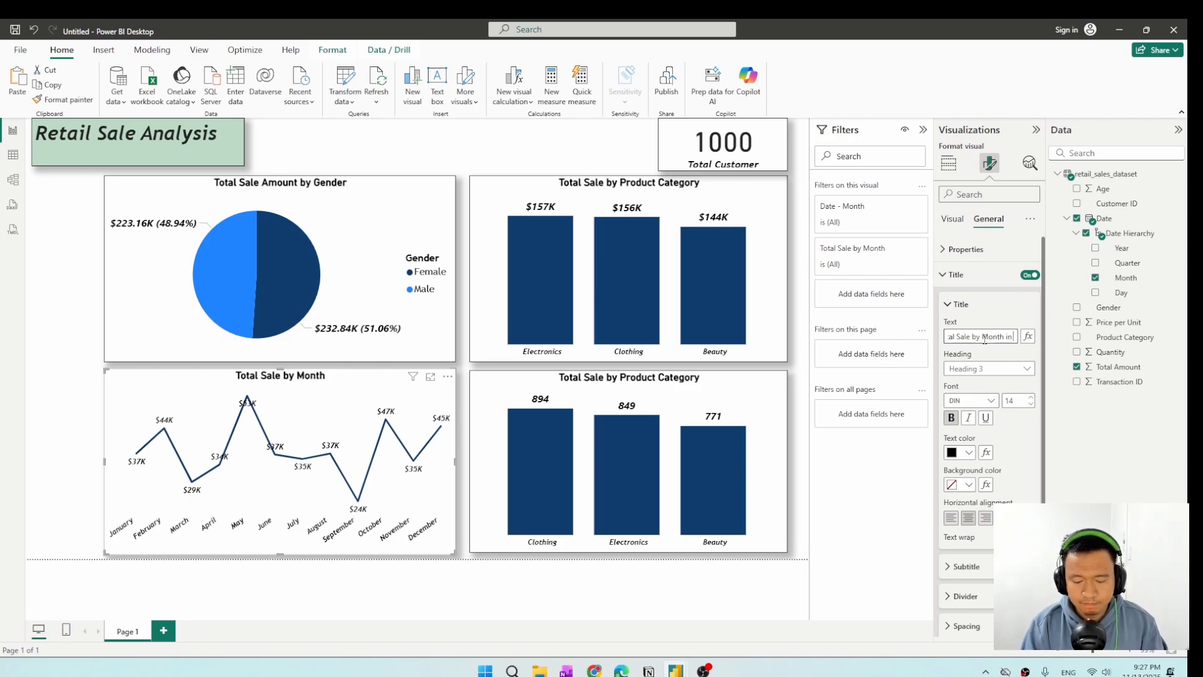
text( 2023)
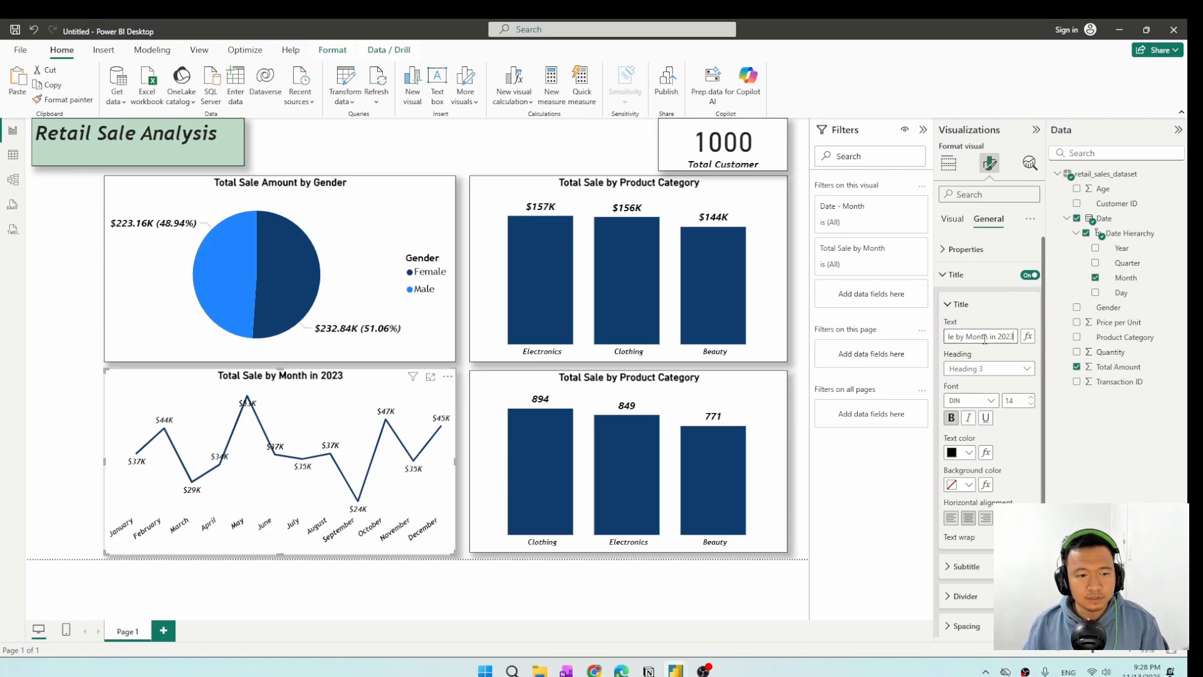
click(866, 456)
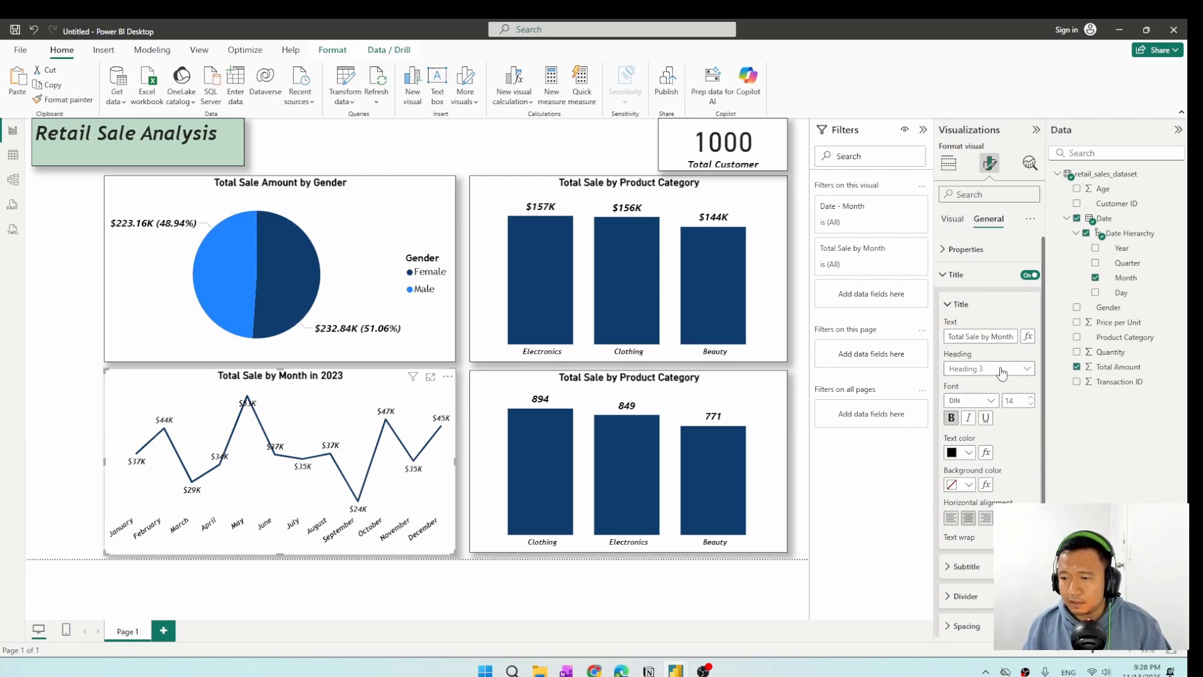
Shorten the line chart's title to "Total Sale by Month" by removing the year wording.
click(991, 337)
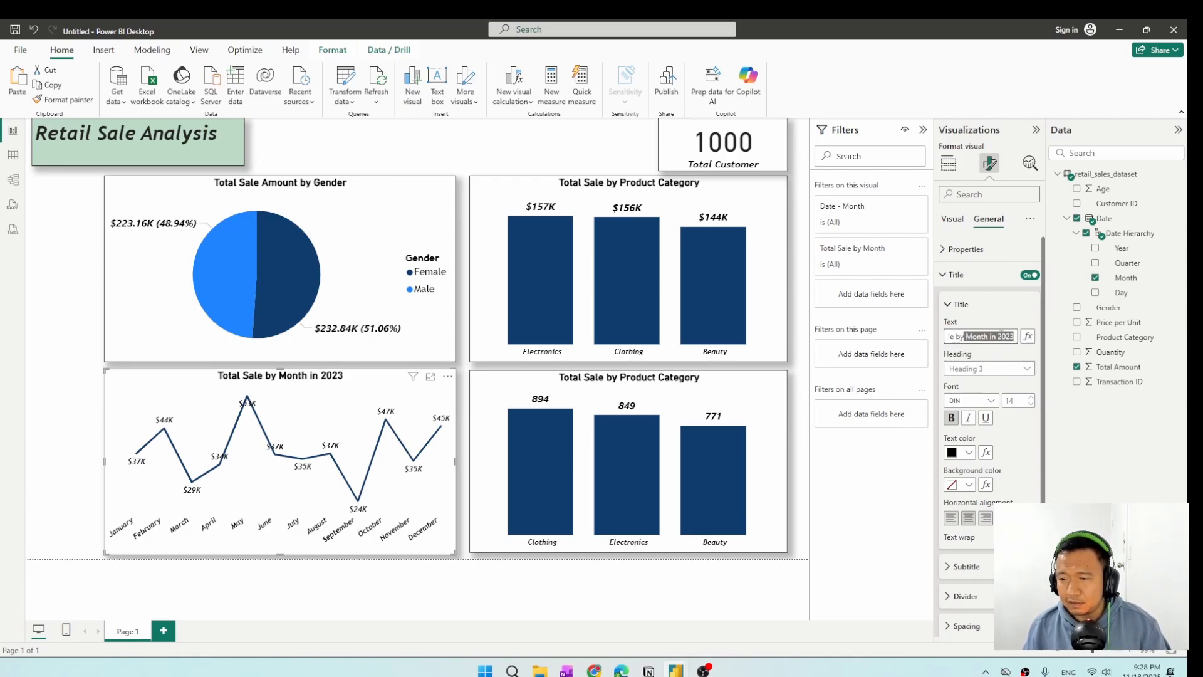
drag(990, 337, 1024, 340)
key(BackSpace)
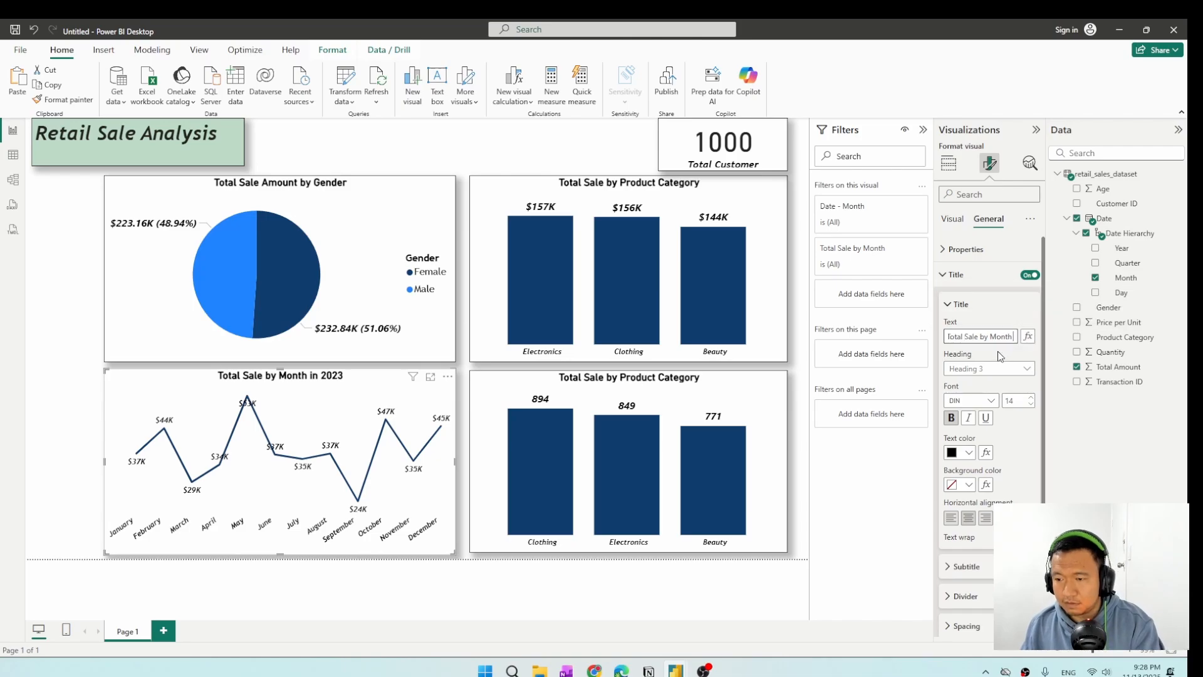
key(BackSpace)
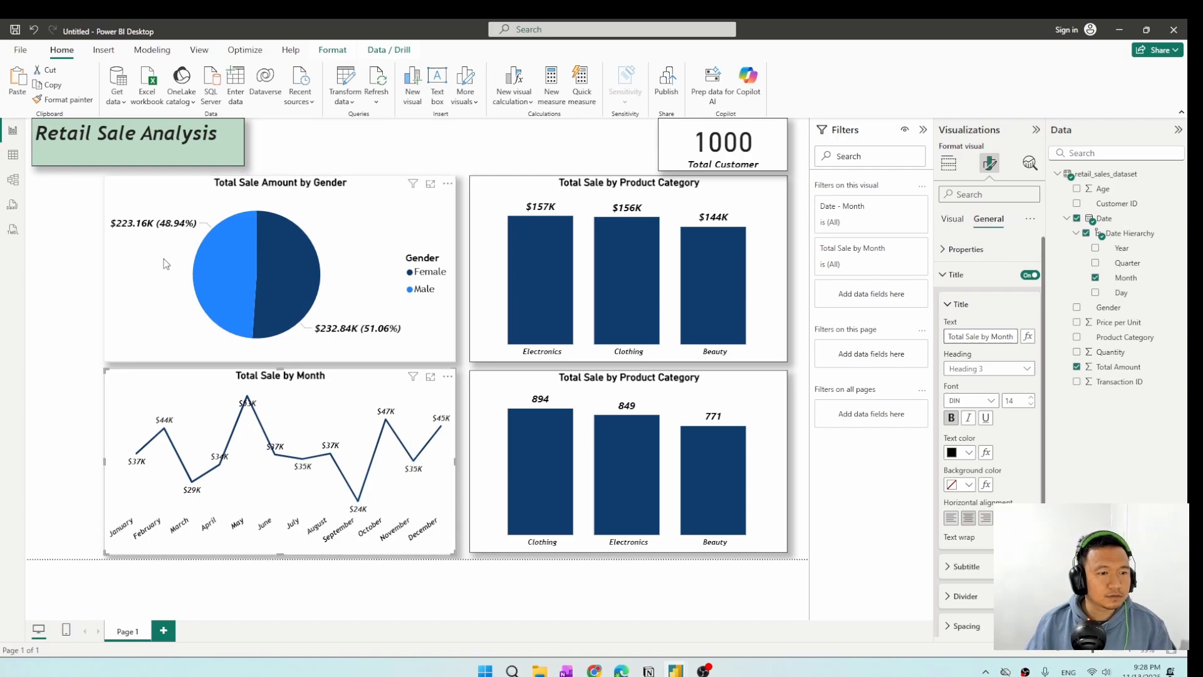
Extend the gender pie chart and the line chart leftward until both align with the left edge of the report heading.
drag(163, 268, 148, 268)
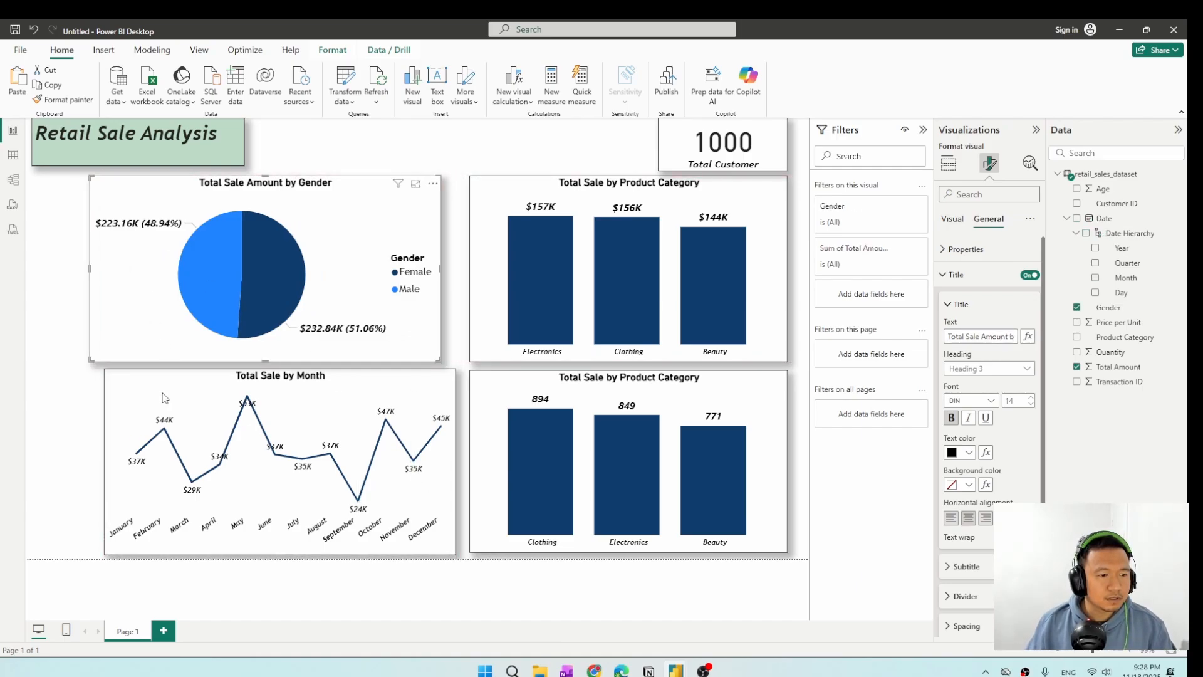
drag(105, 465, 33, 465)
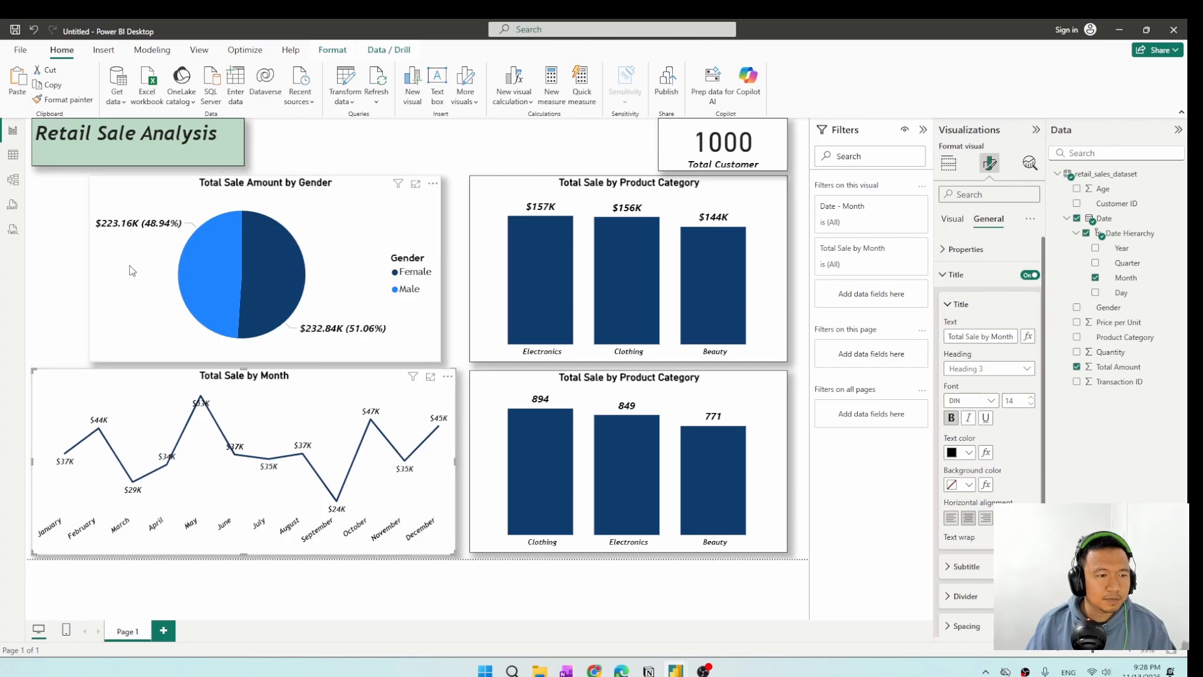
click(89, 305)
drag(88, 268, 32, 273)
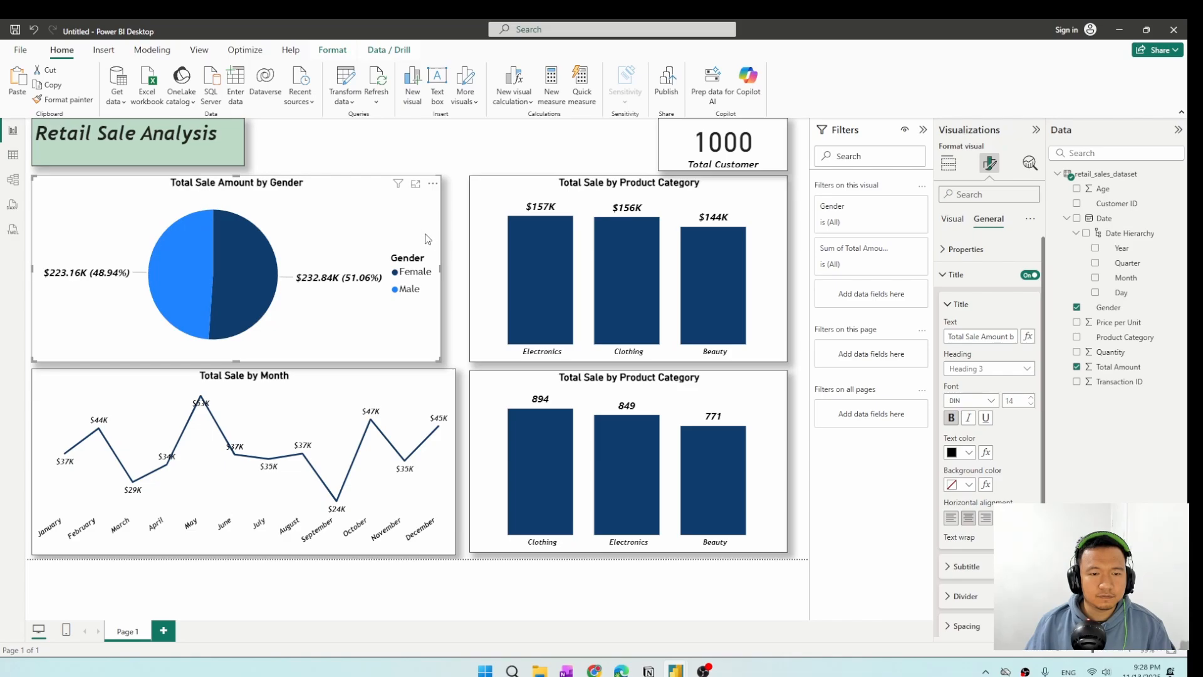
Narrow the gender pie chart from its right edge and widen the upper product category column chart leftward into the freed space.
drag(441, 267, 342, 266)
click(532, 268)
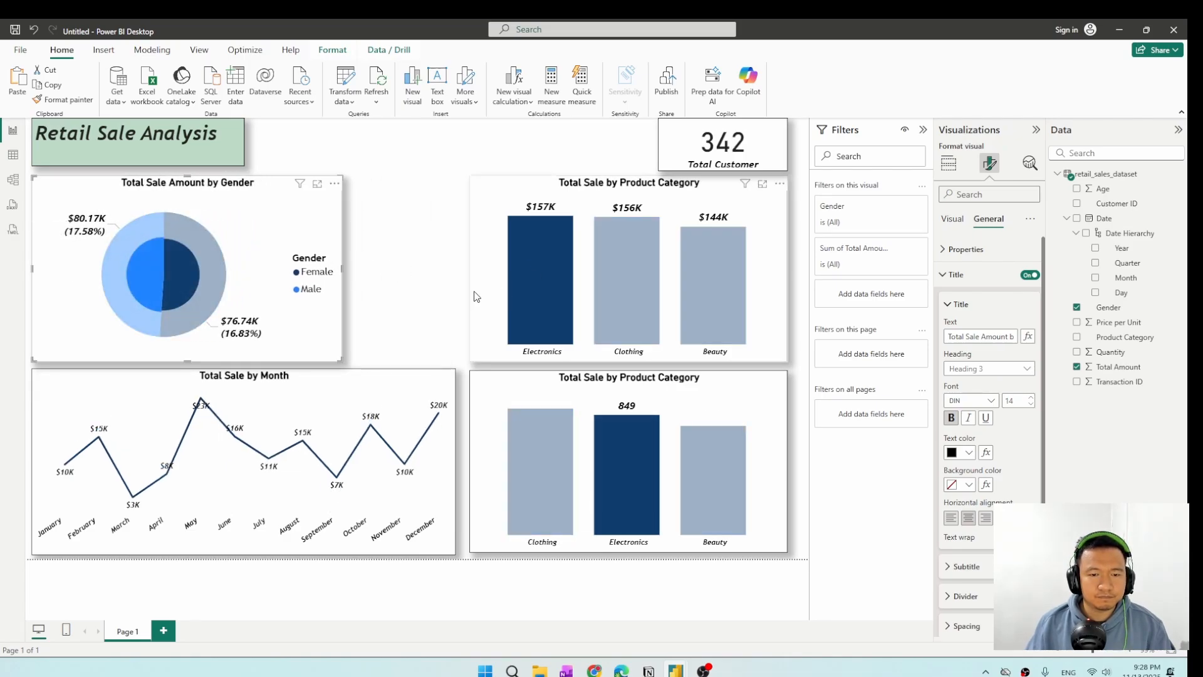
click(476, 296)
drag(468, 271, 400, 270)
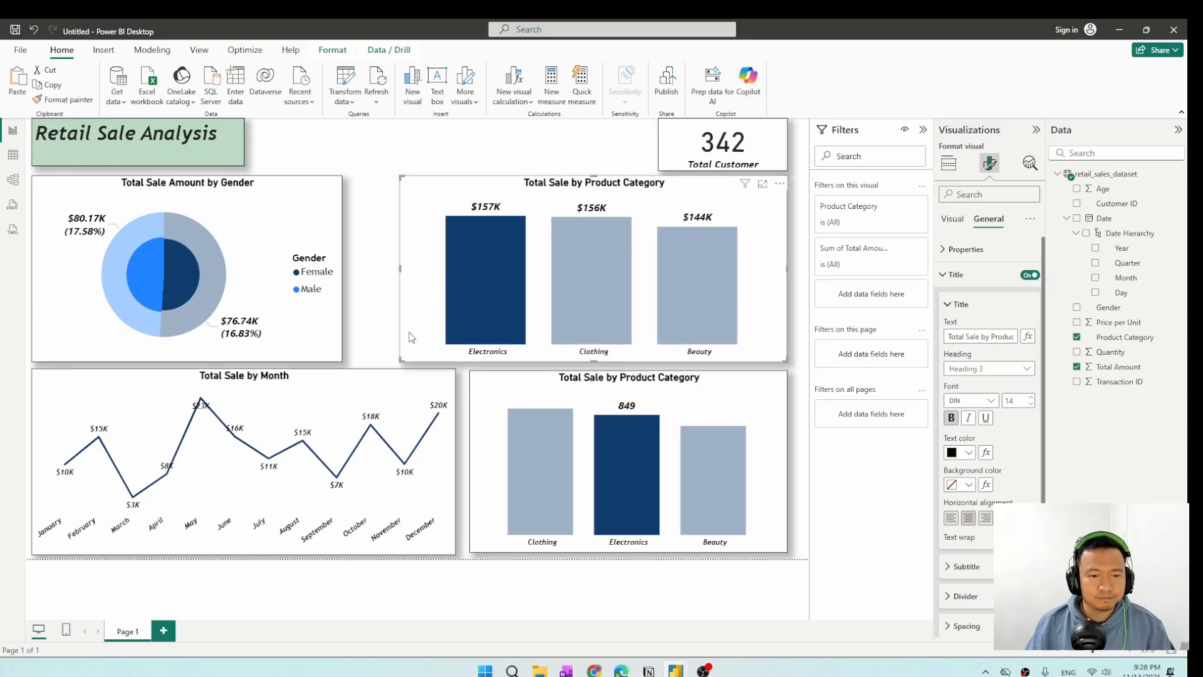
Narrow the line chart and widen the lower product category column chart so its left edge aligns with the upper column chart.
click(394, 381)
drag(456, 463, 385, 456)
click(484, 461)
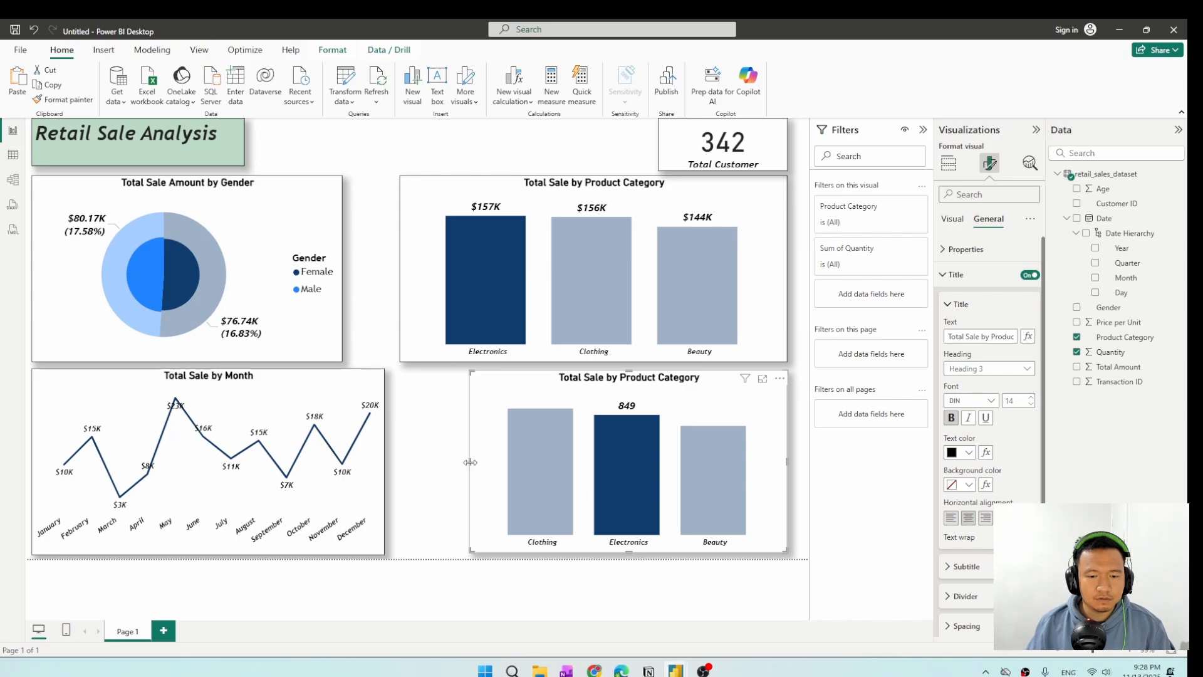
drag(470, 462, 399, 457)
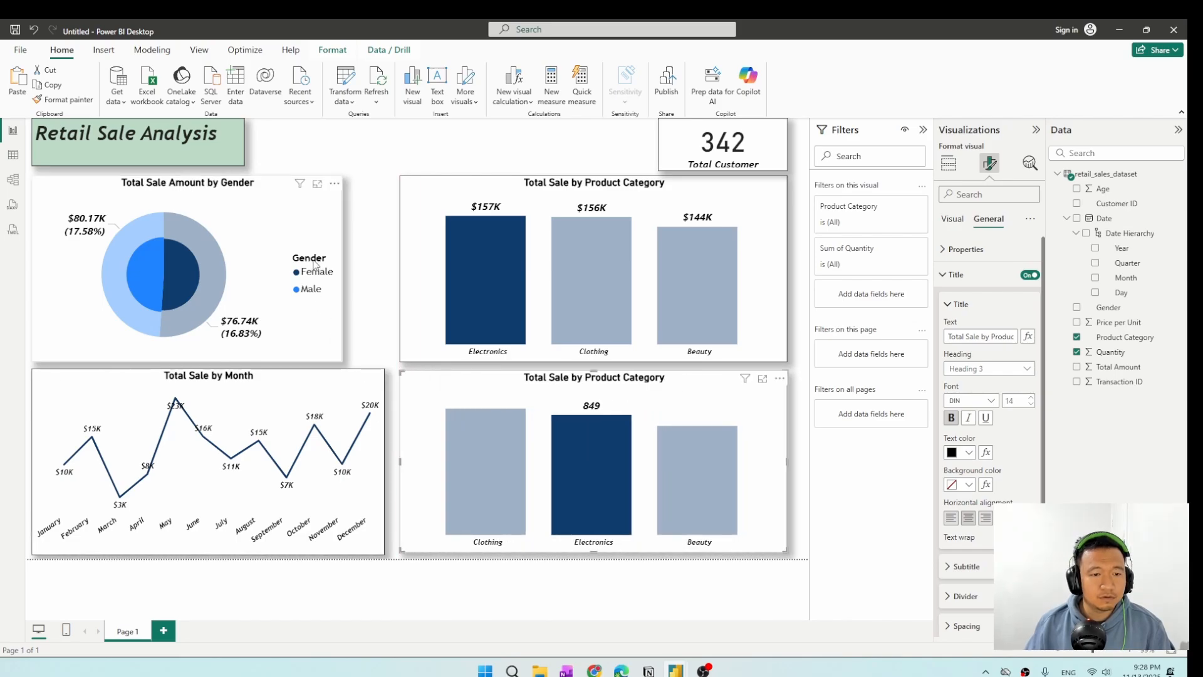
Widen the gender pie chart until its right edge aligns with the line chart below, and deselect it.
click(315, 266)
drag(341, 265, 384, 274)
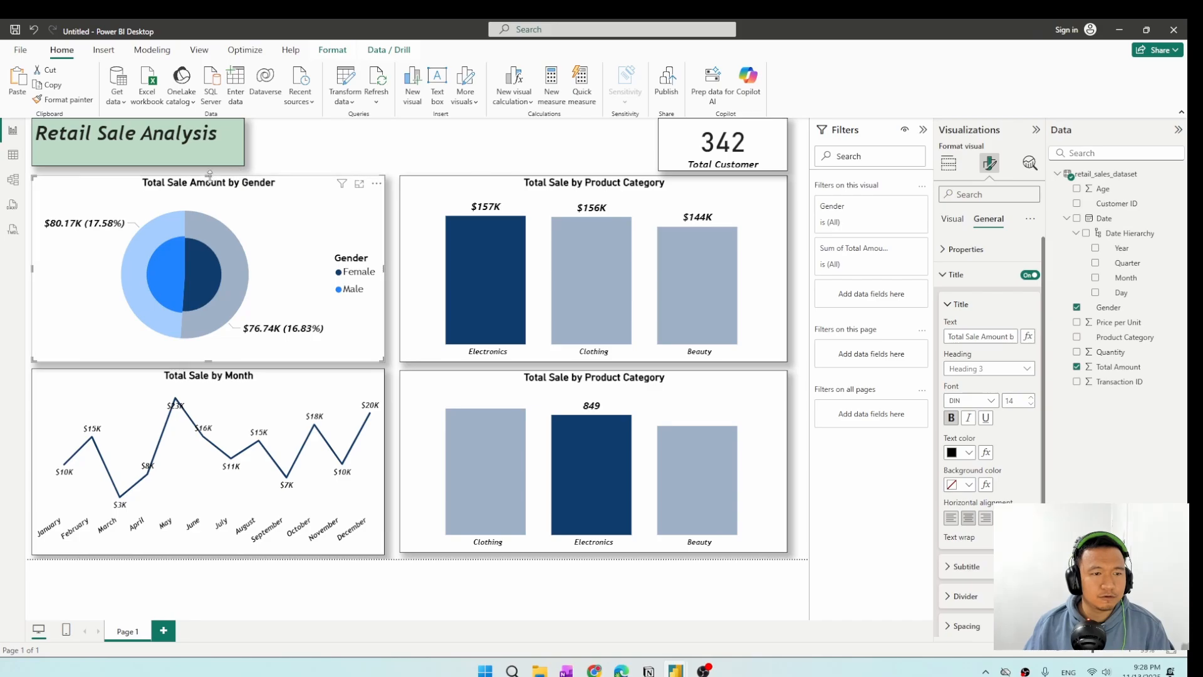
click(300, 149)
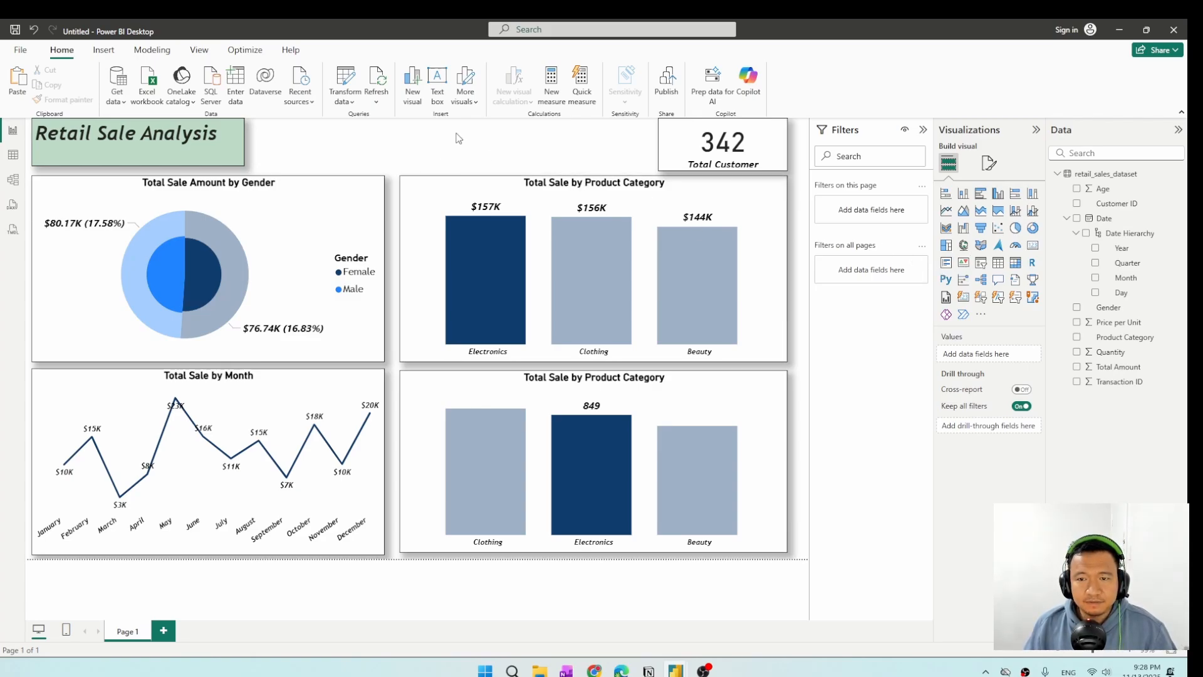
Add a slicer on the date hierarchy's Year, shrunk to fit between the report heading and the total customer card.
click(980, 263)
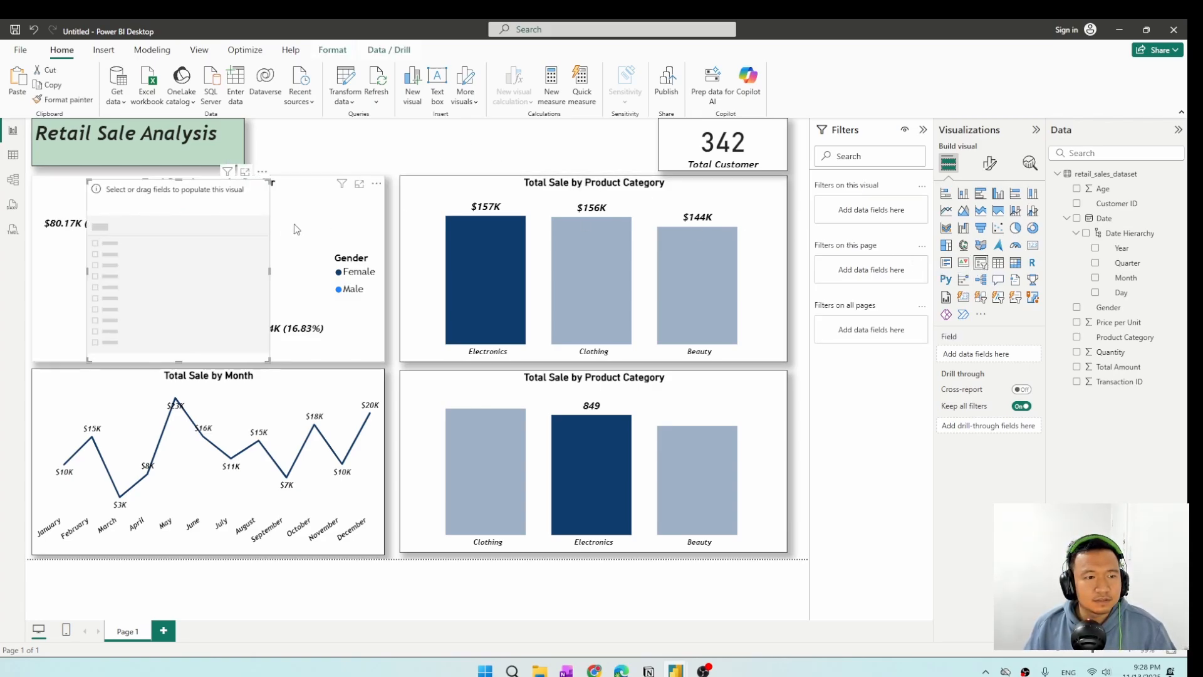
drag(418, 184, 446, 175)
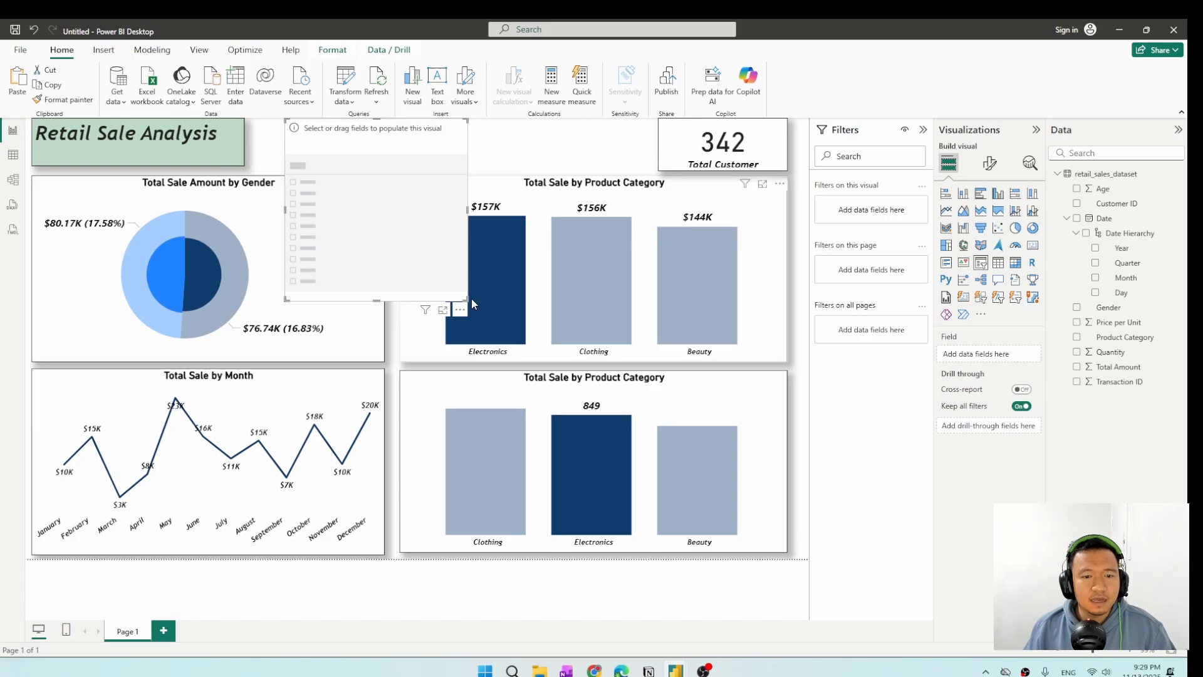
drag(467, 298, 418, 170)
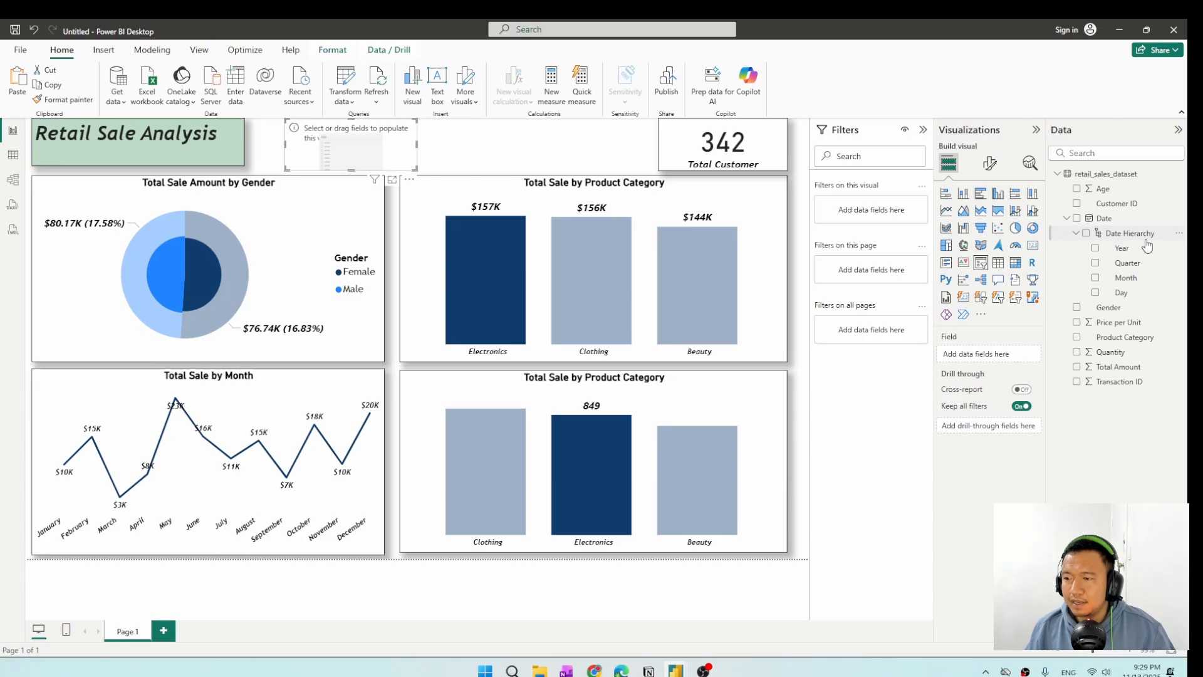
click(1095, 248)
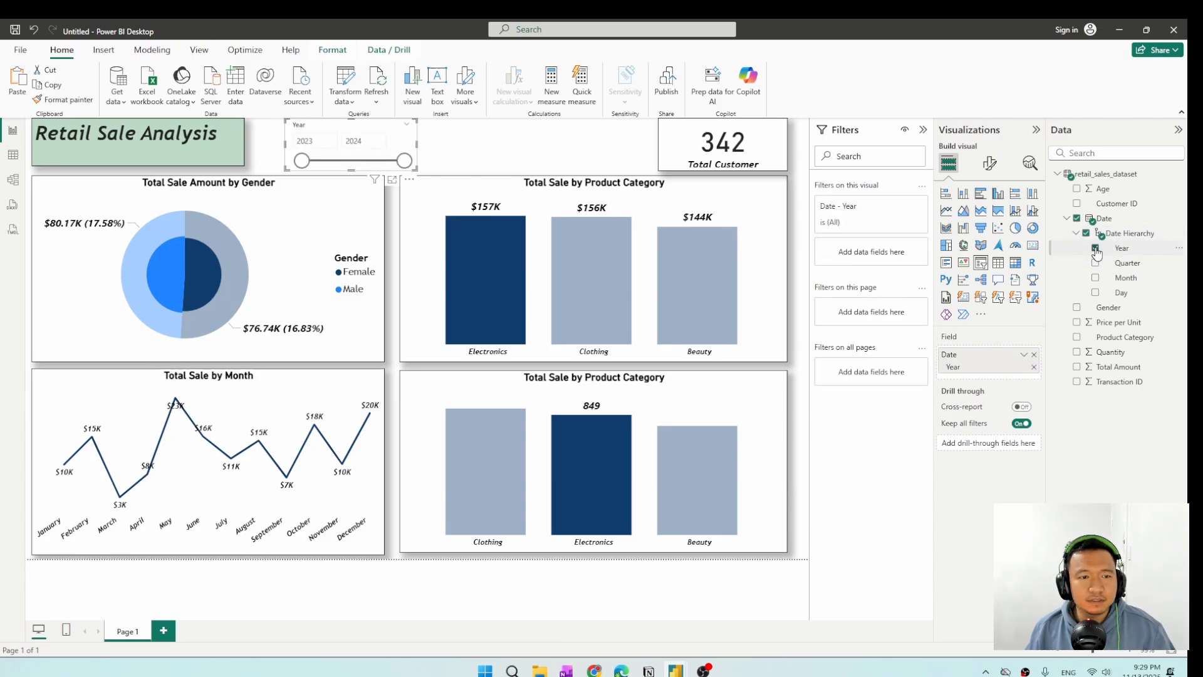
Change the Year slicer's style to Dropdown in its slicer settings.
click(990, 163)
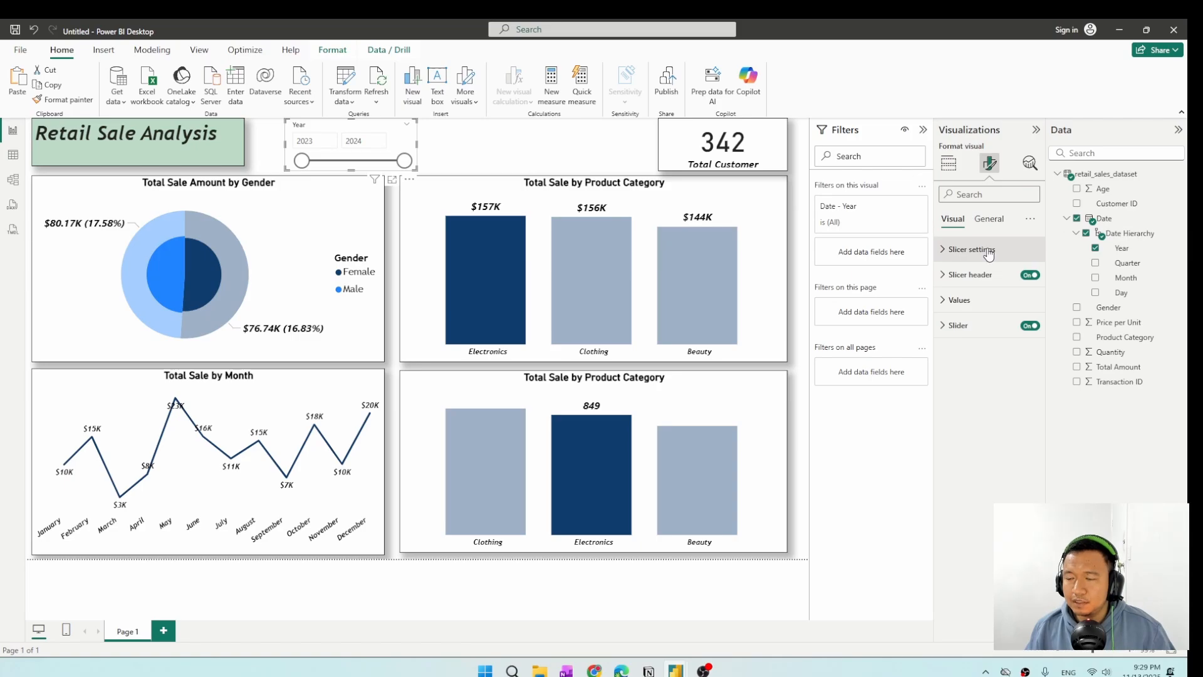
click(972, 250)
click(1027, 313)
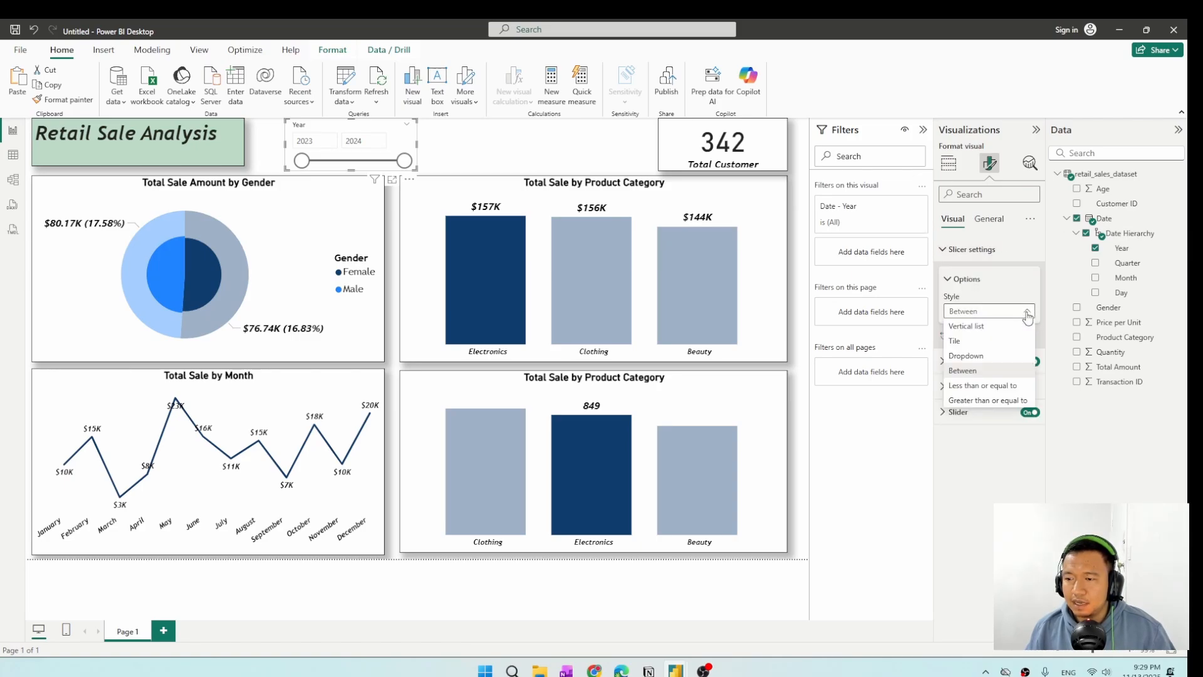
click(968, 355)
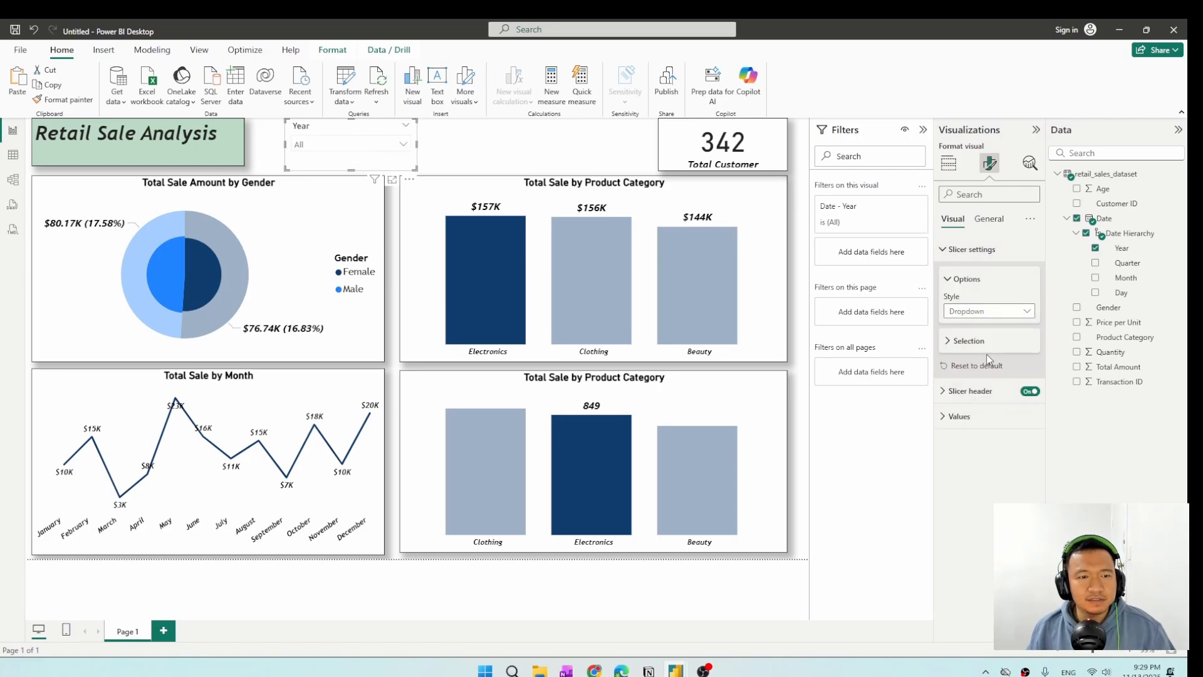
Copy the total customer card's formatting onto the Year slicer with the format painter, and shrink the slicer slightly.
click(723, 146)
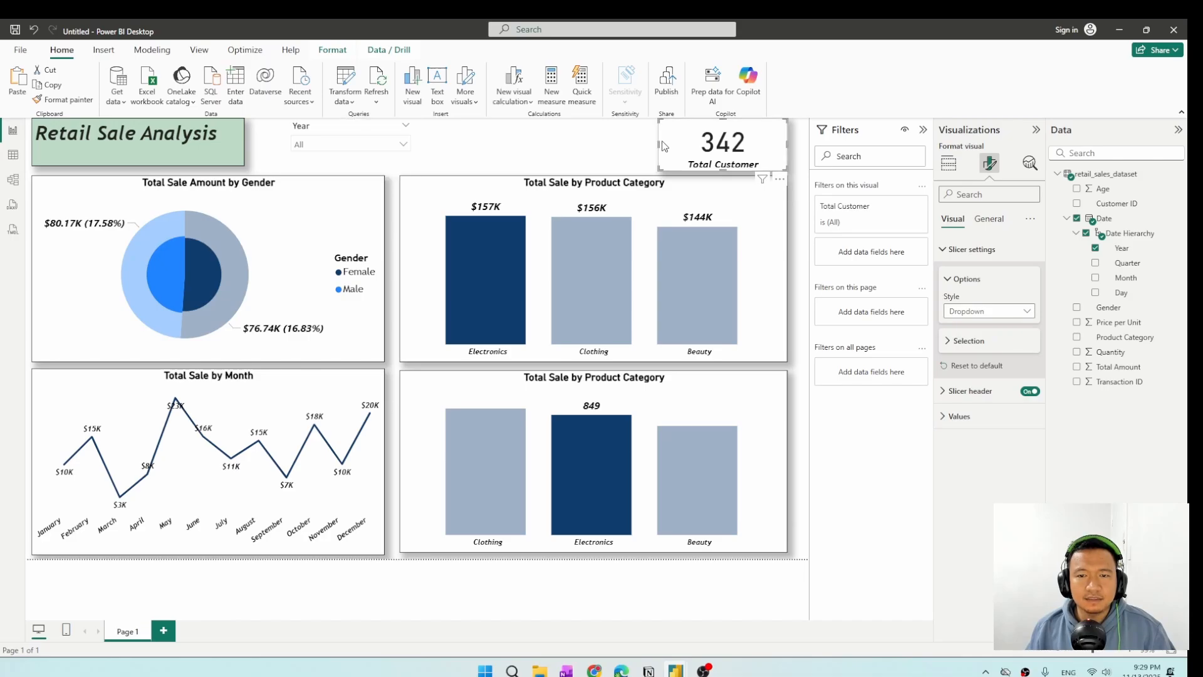
click(66, 99)
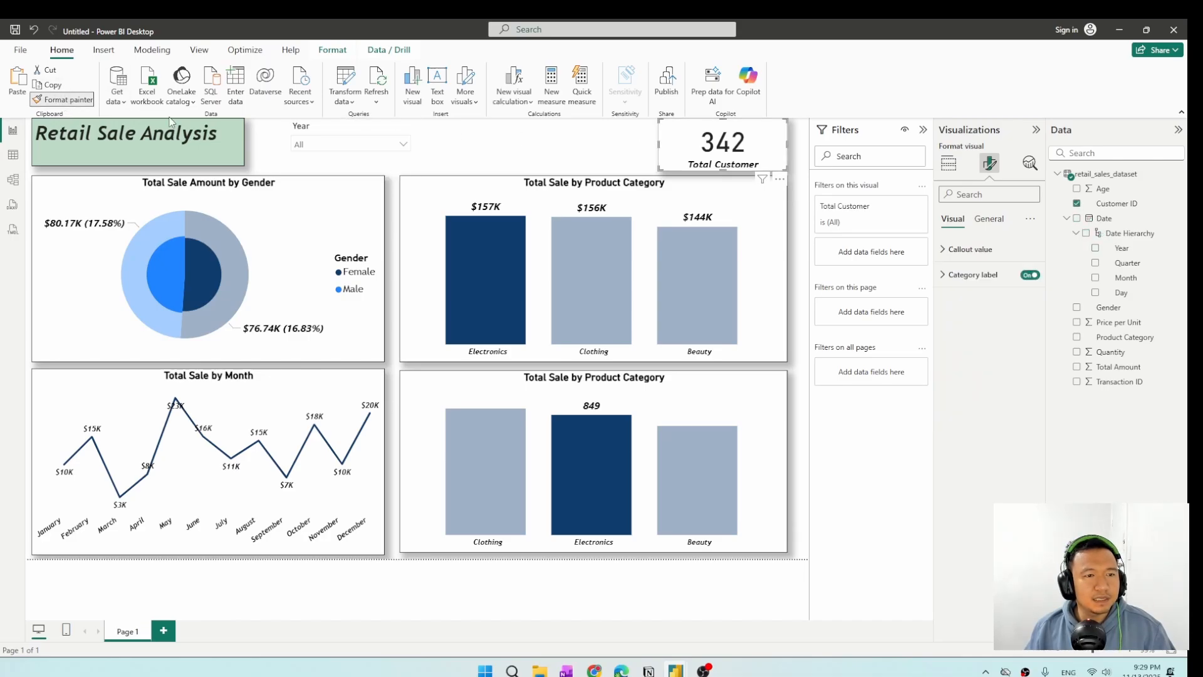
click(322, 130)
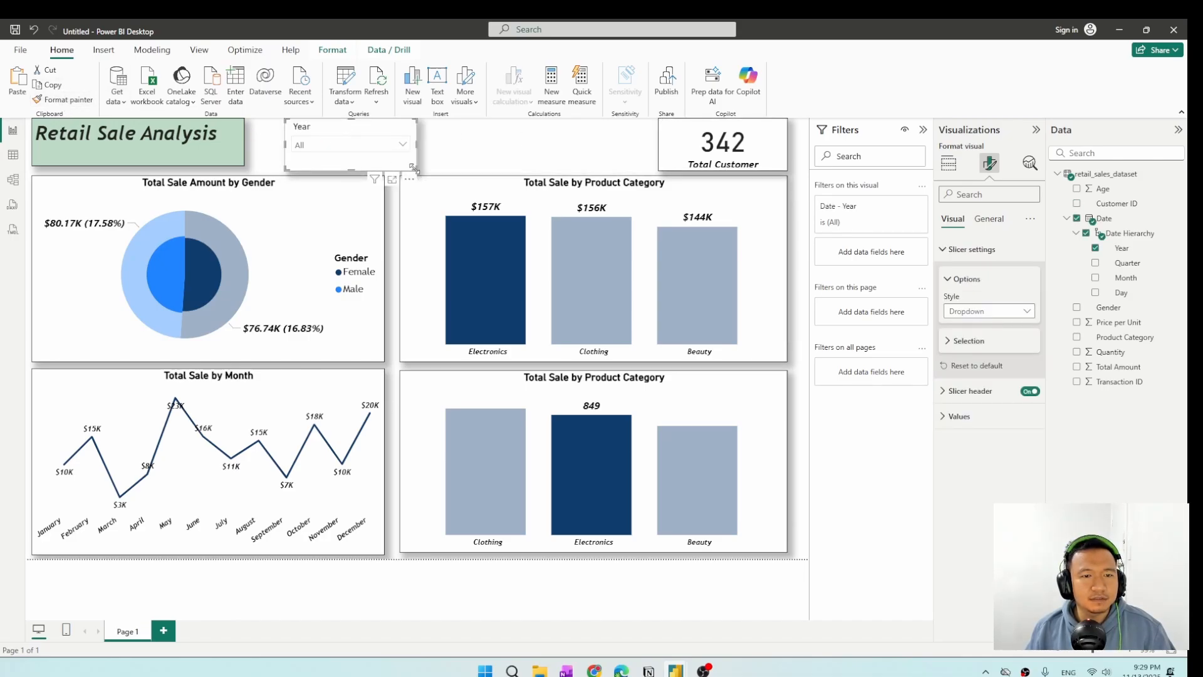
drag(417, 170, 407, 168)
click(389, 147)
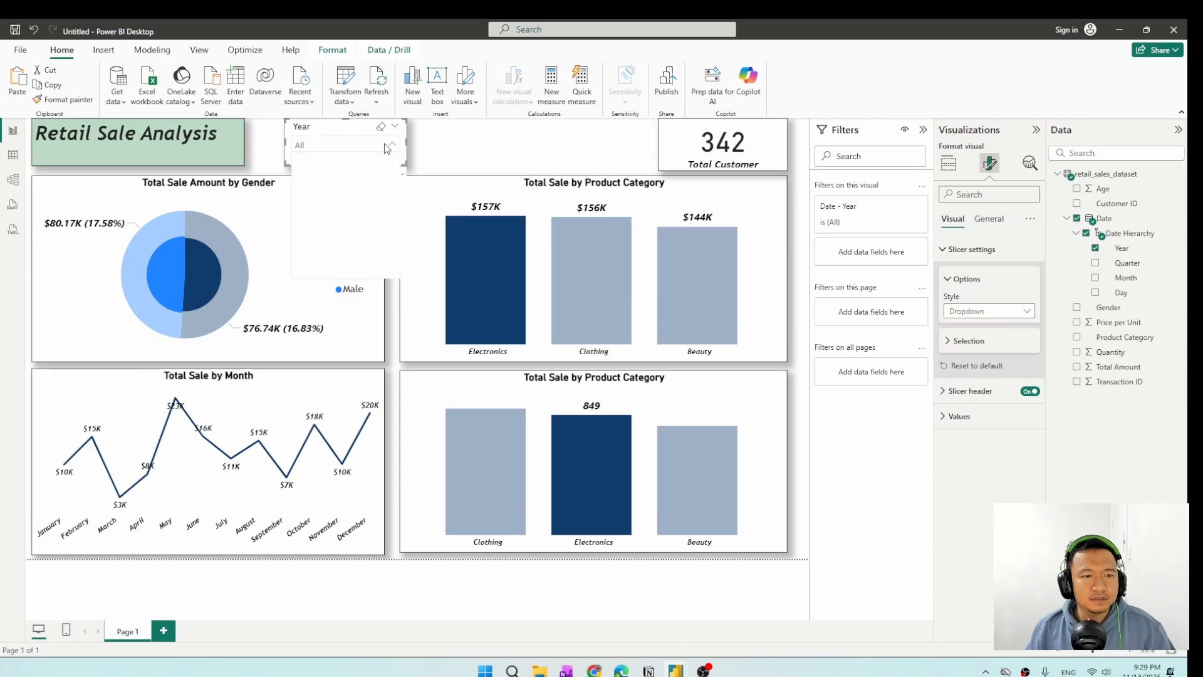
click(459, 134)
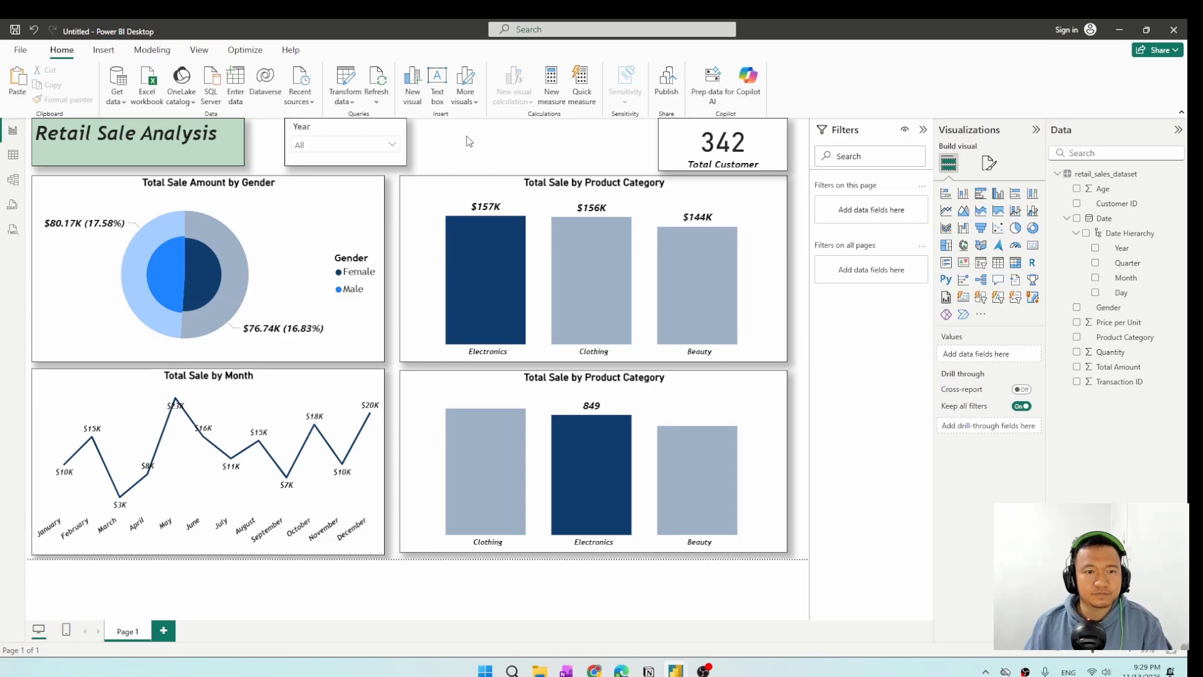
Paste a copy of the Year slicer beside the original, and shift the total customer card left with slightly more height.
key(ctrl+v)
drag(358, 135, 490, 130)
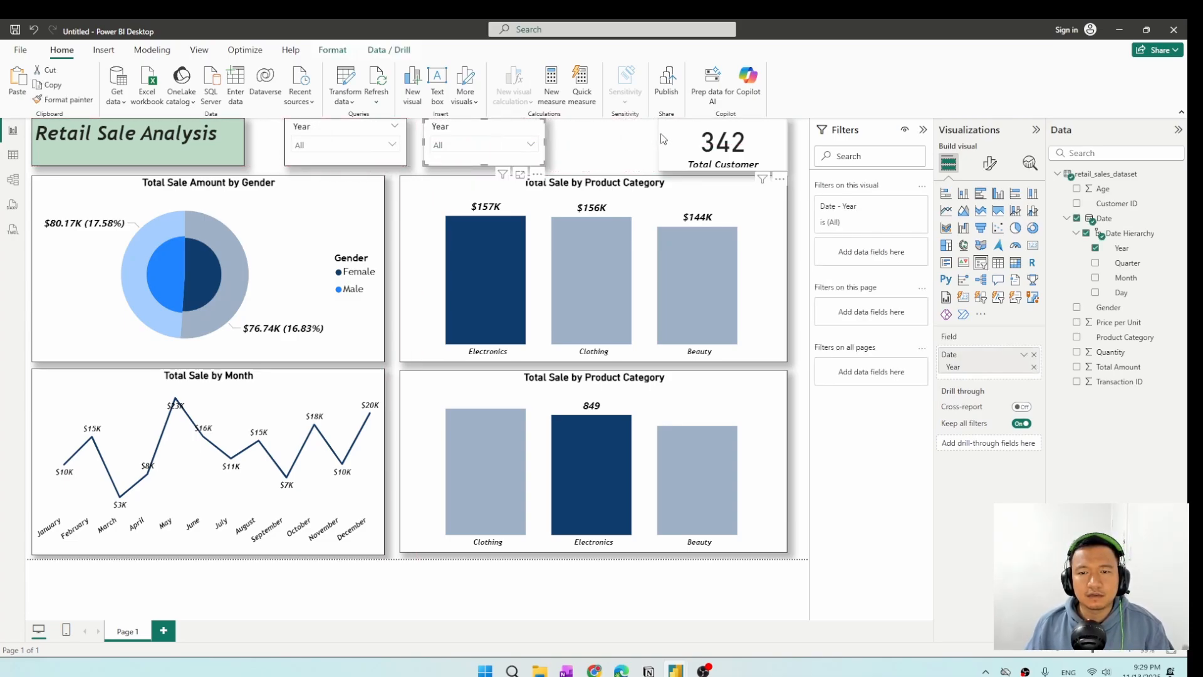
drag(663, 138, 630, 133)
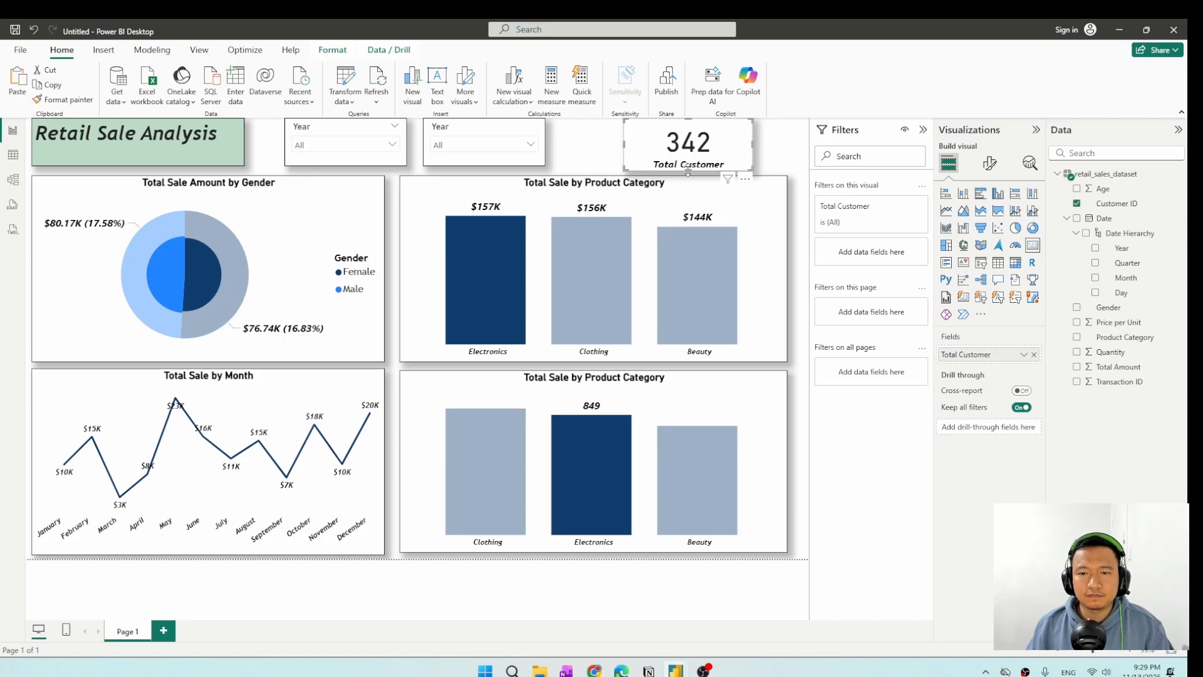
drag(688, 170, 681, 174)
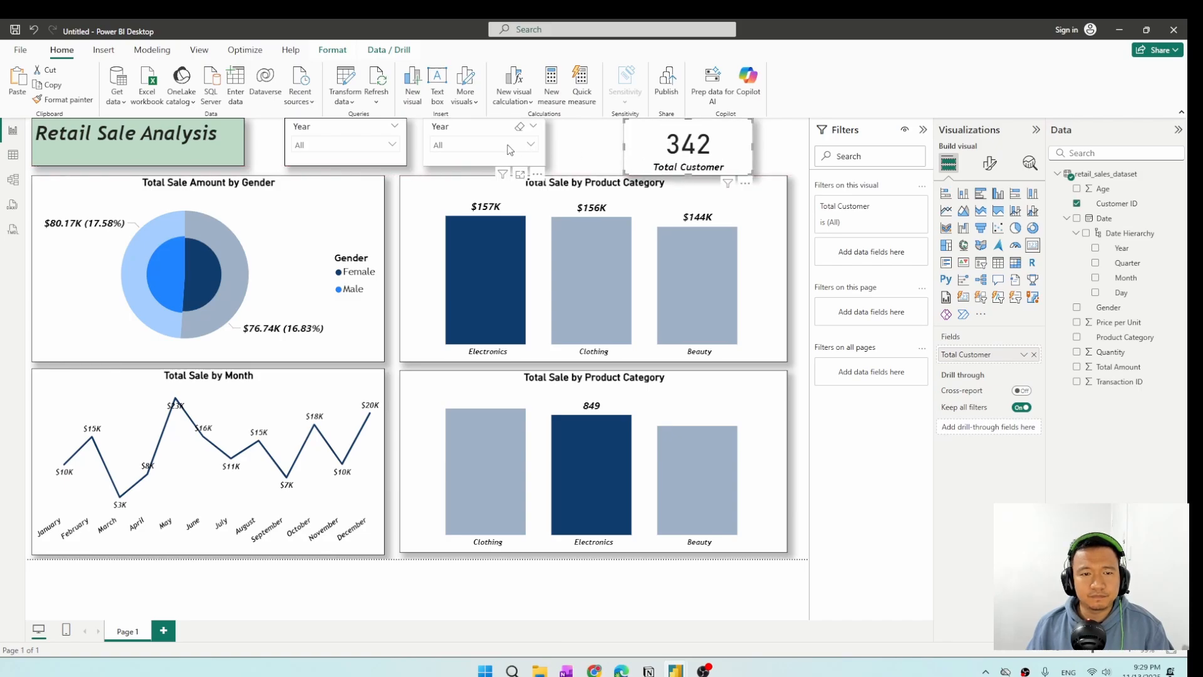
Replace the copied slicer's Year field with Month from the date hierarchy.
click(479, 125)
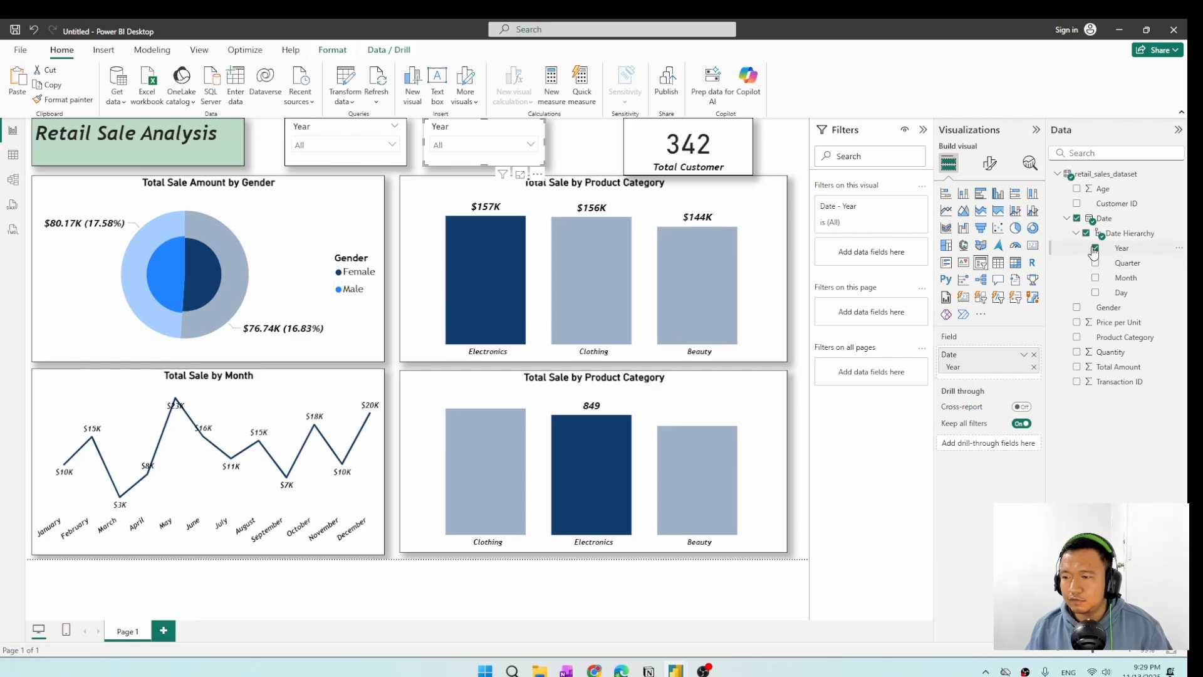
click(1096, 248)
click(1096, 277)
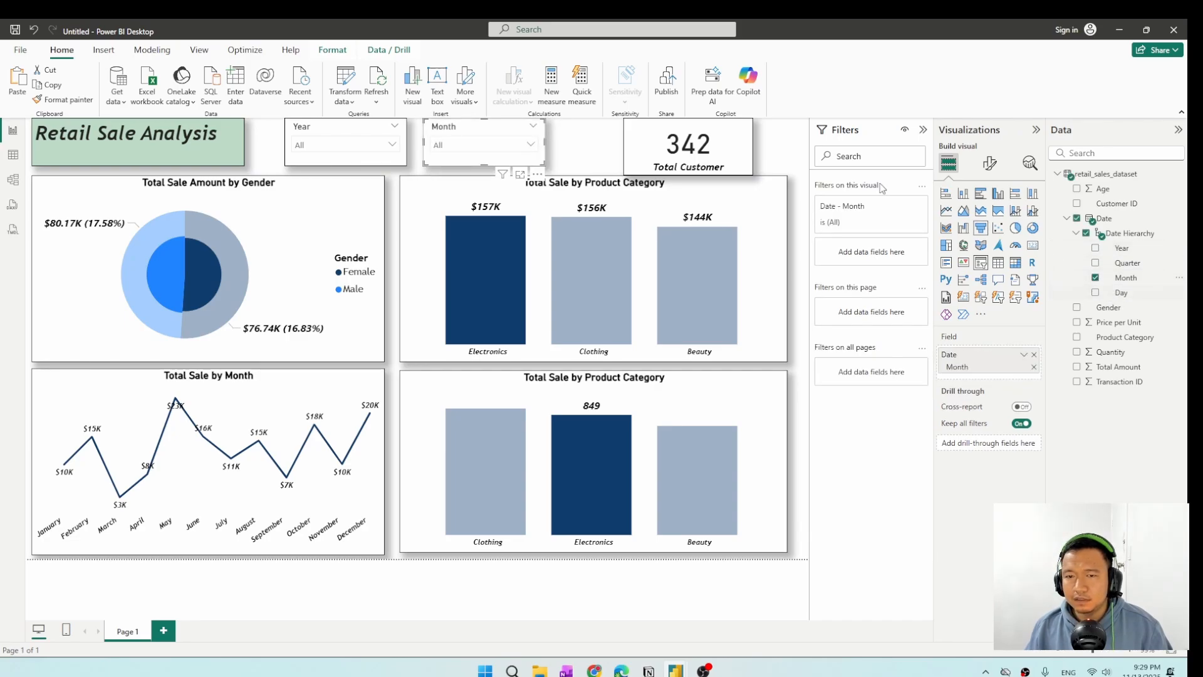
Set the total customer card's category label font size to 10 and shrink the card to the height of the slicers.
click(729, 151)
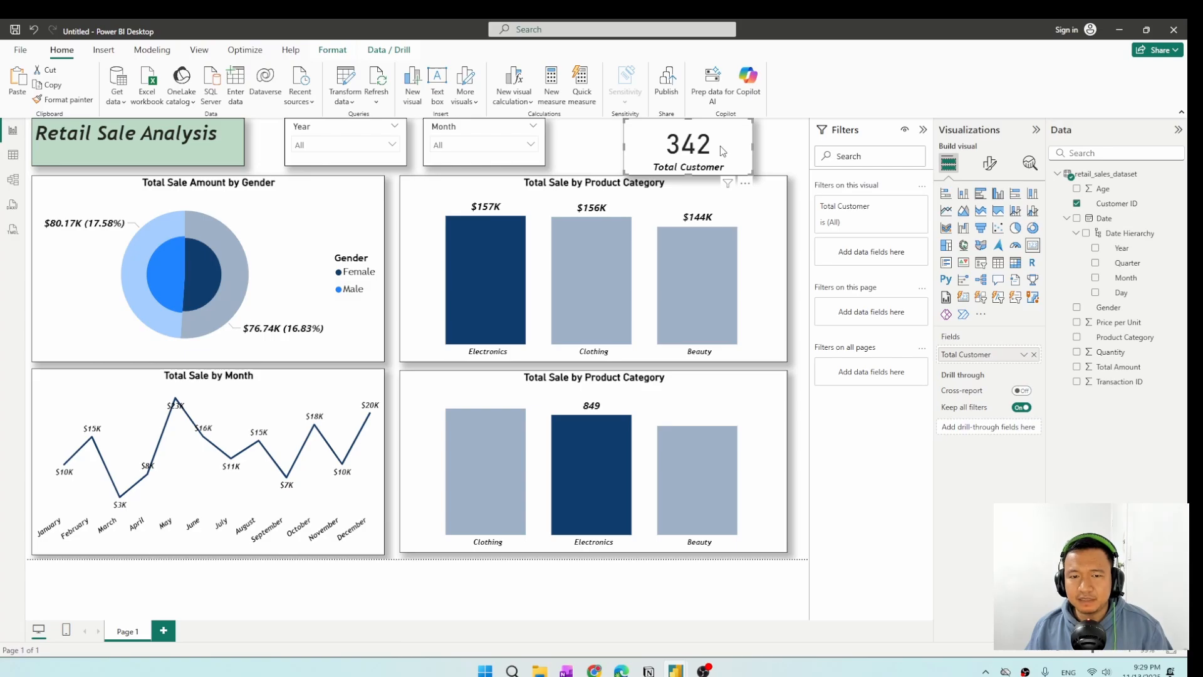
click(990, 165)
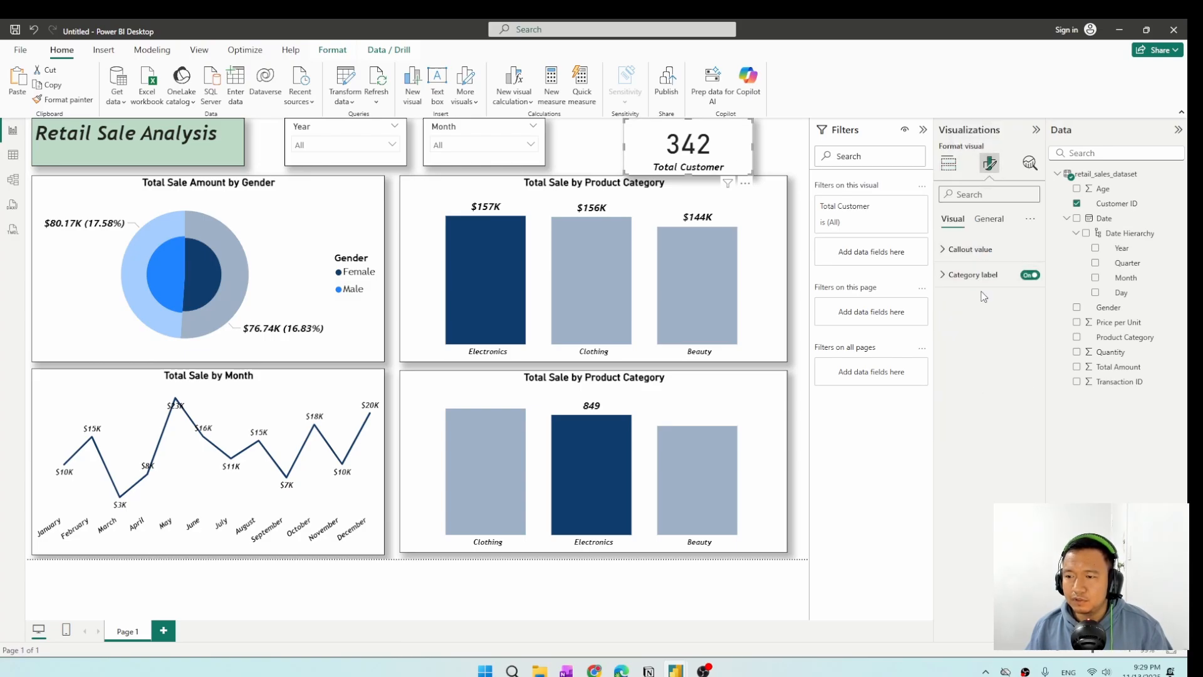
click(955, 282)
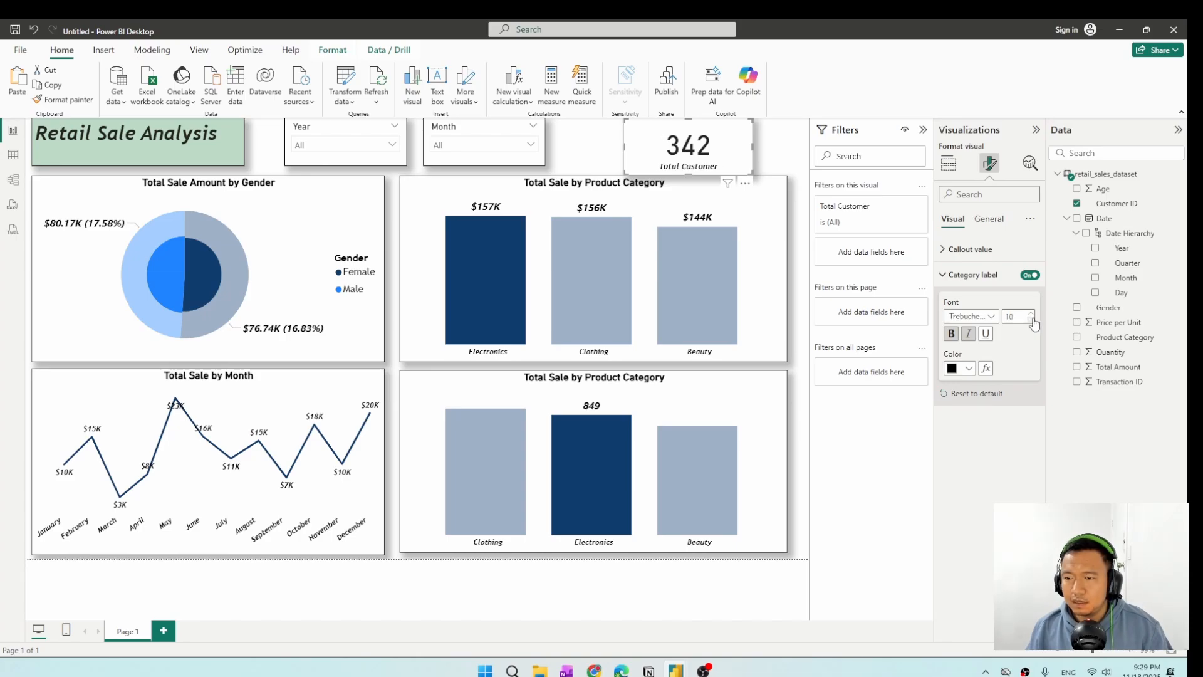
drag(750, 170, 743, 170)
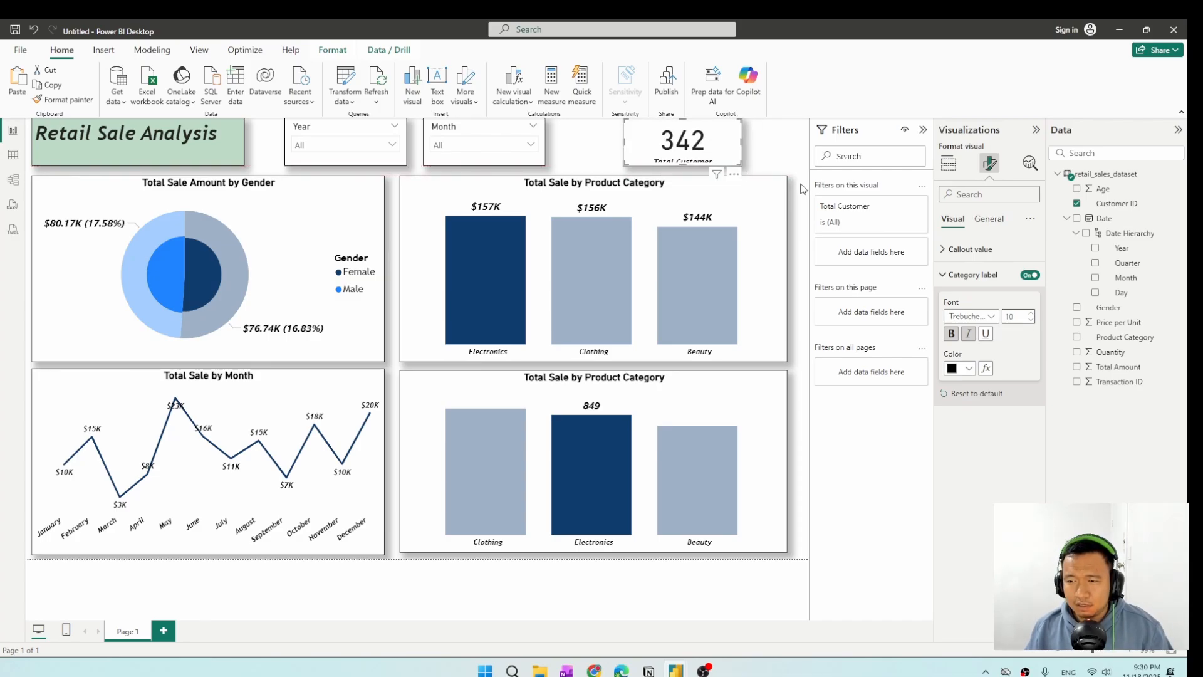
Set the total customer card's callout value font size to 34 and deselect the card.
click(970, 249)
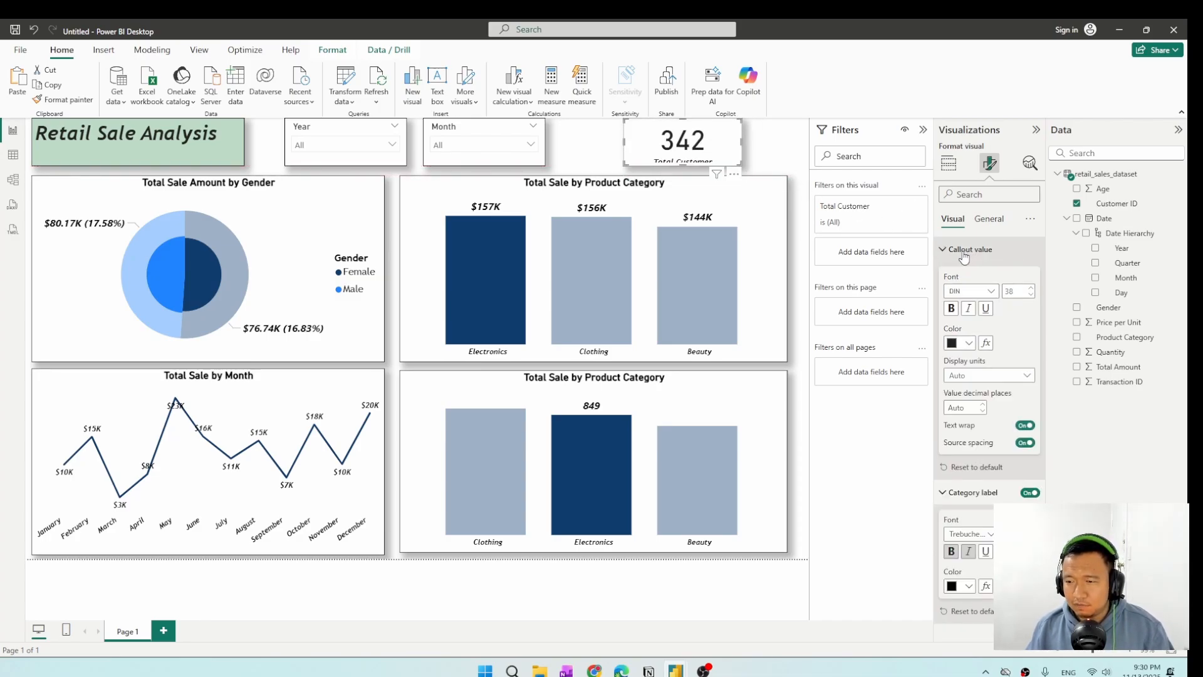
click(1030, 295)
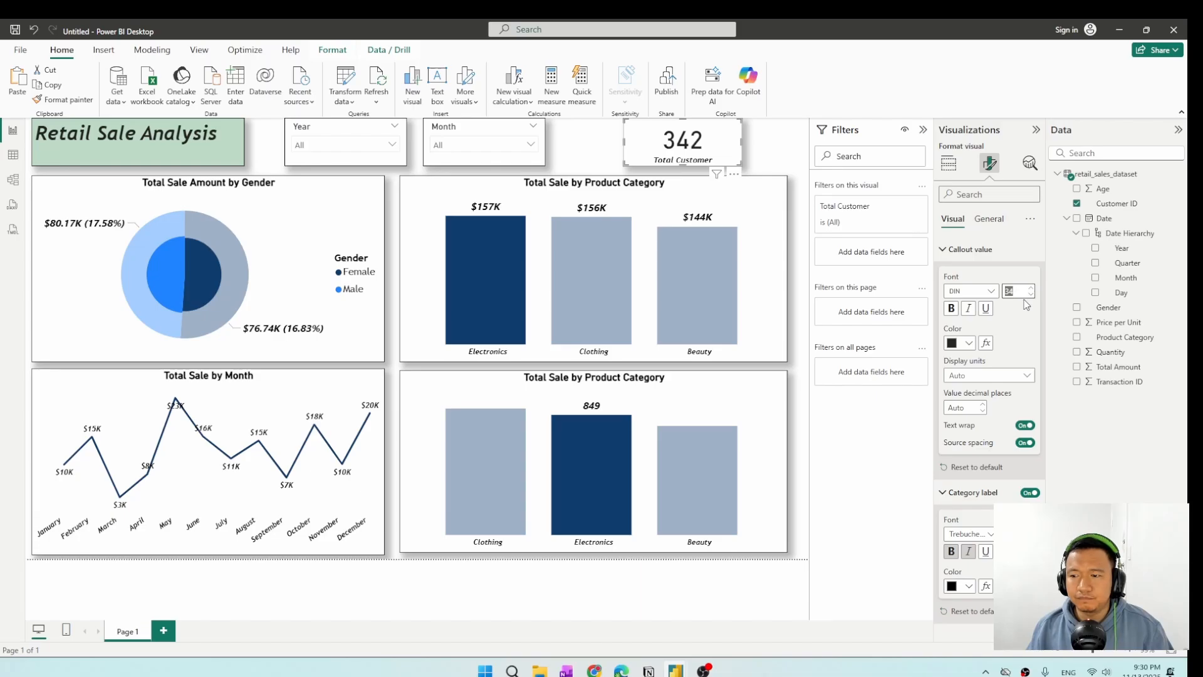
click(775, 157)
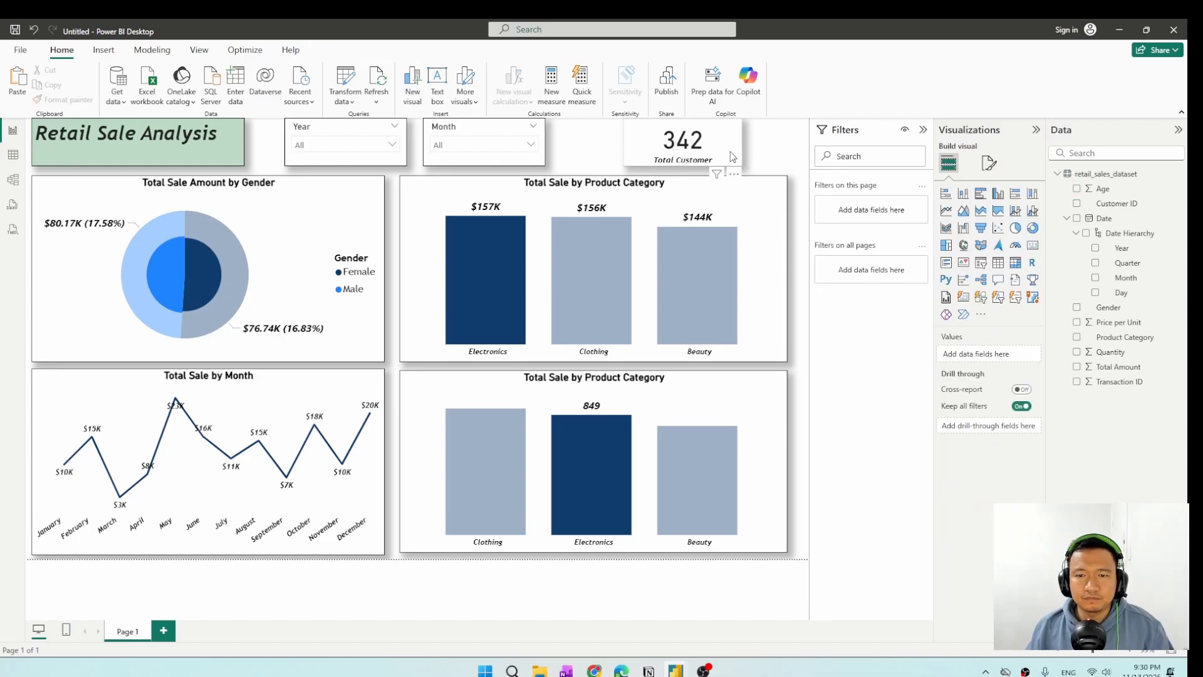
Align the total customer card with the column charts' right edge and center the Month slicer between the Year slicer and the card.
click(708, 164)
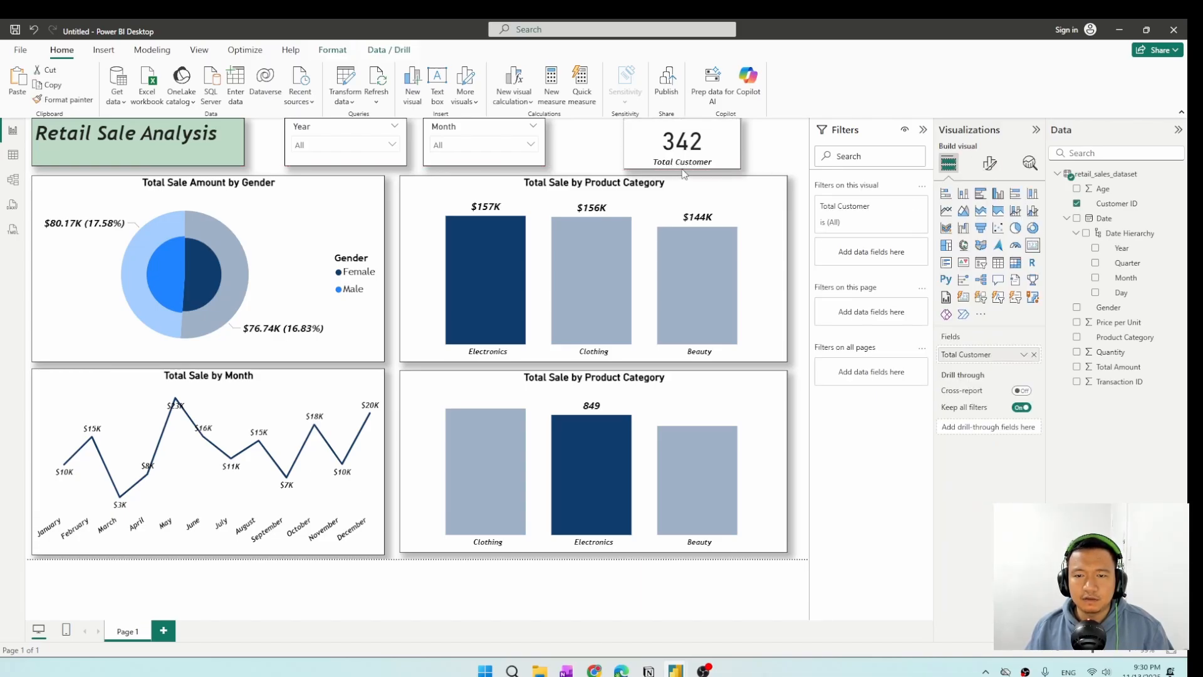
drag(684, 173, 730, 173)
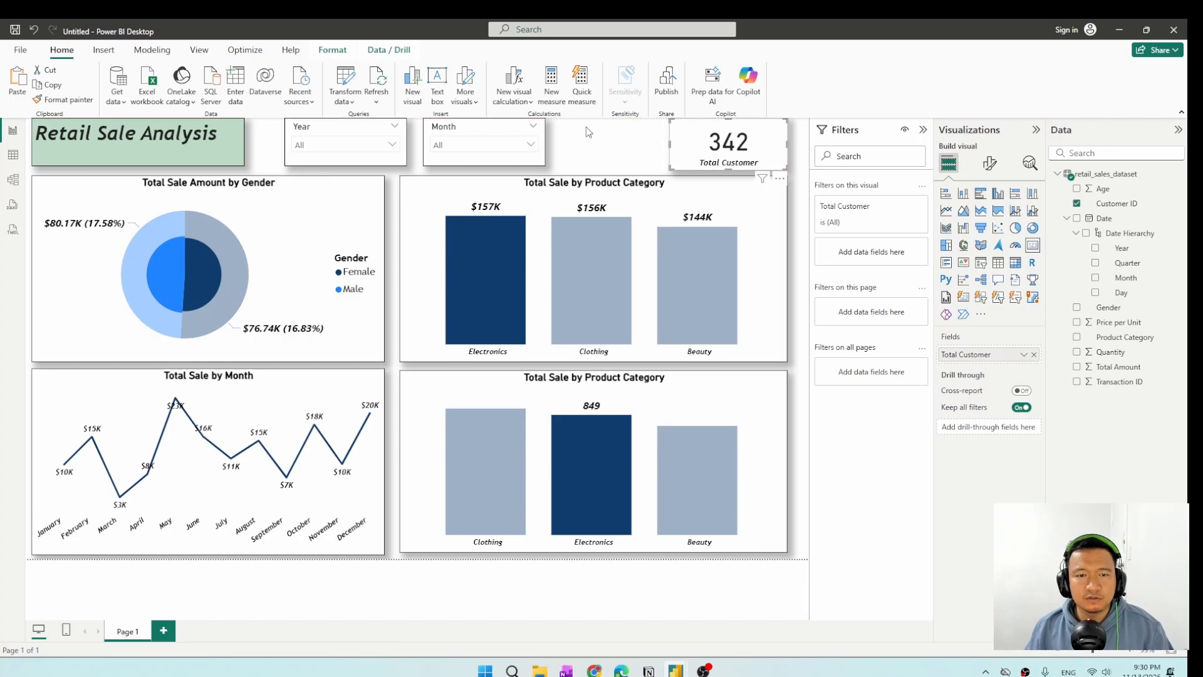
drag(494, 126, 544, 126)
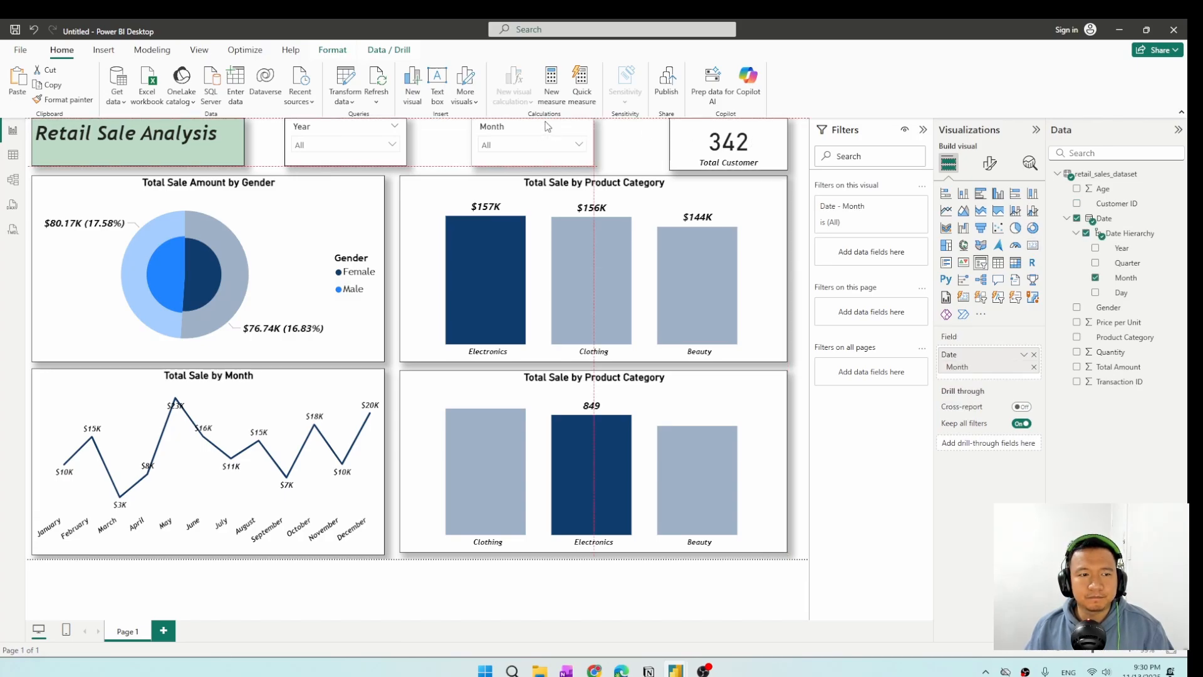
click(640, 134)
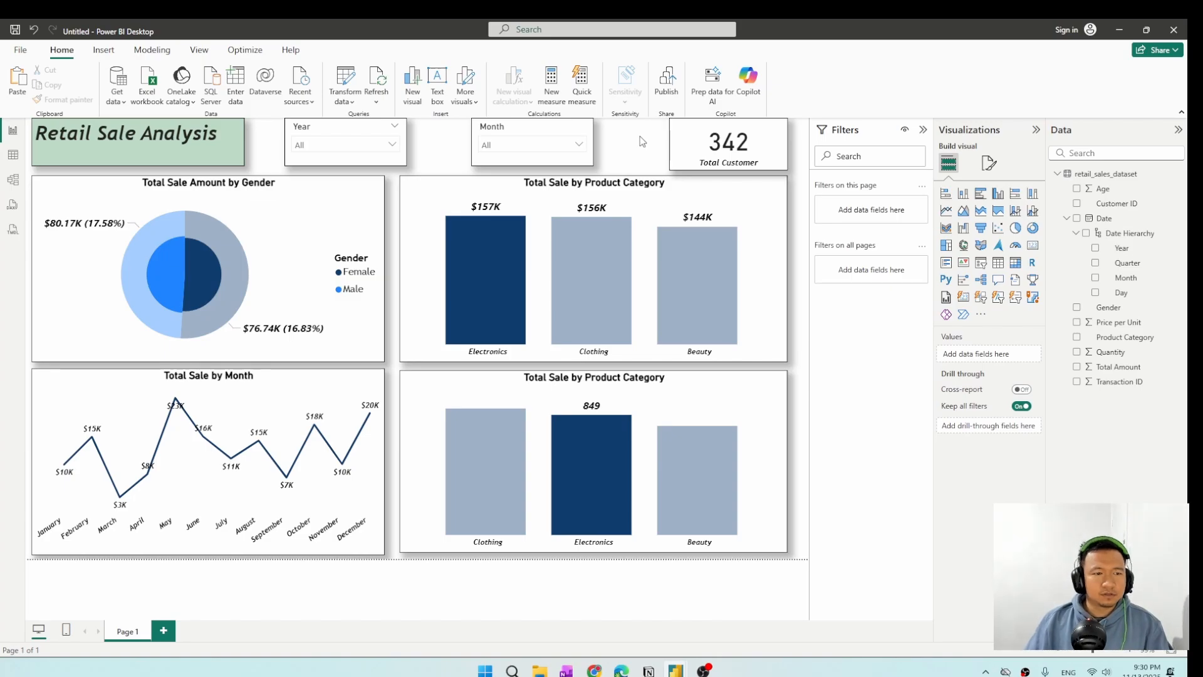
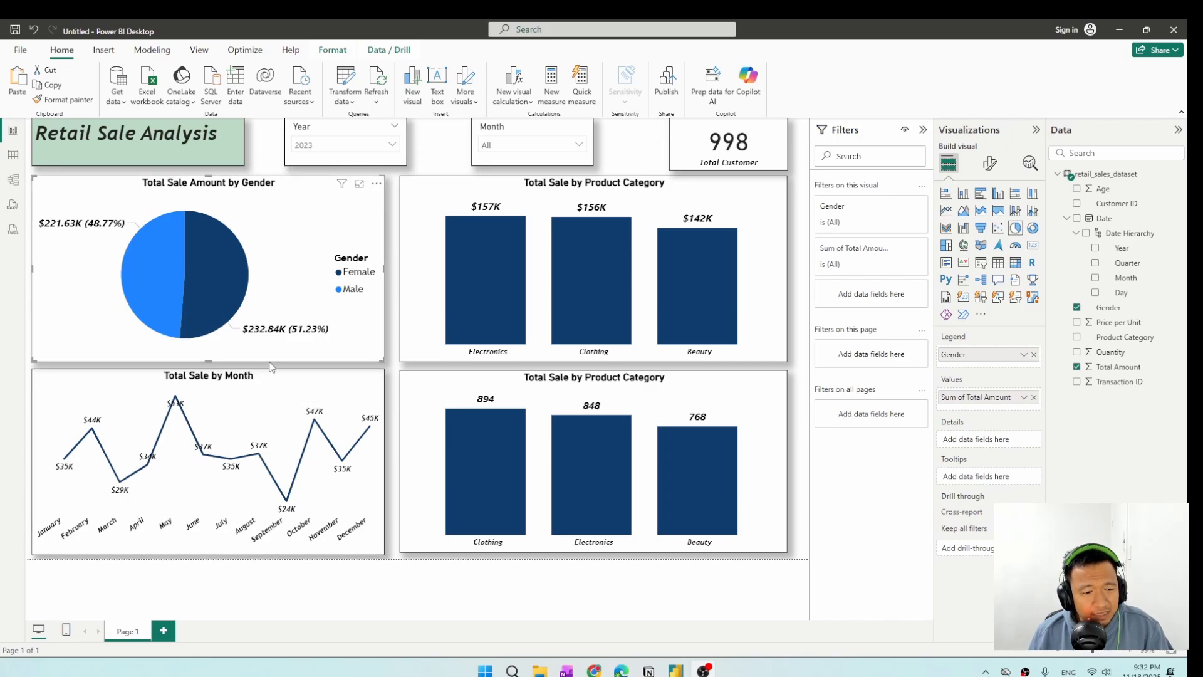
mouse_move(176, 406)
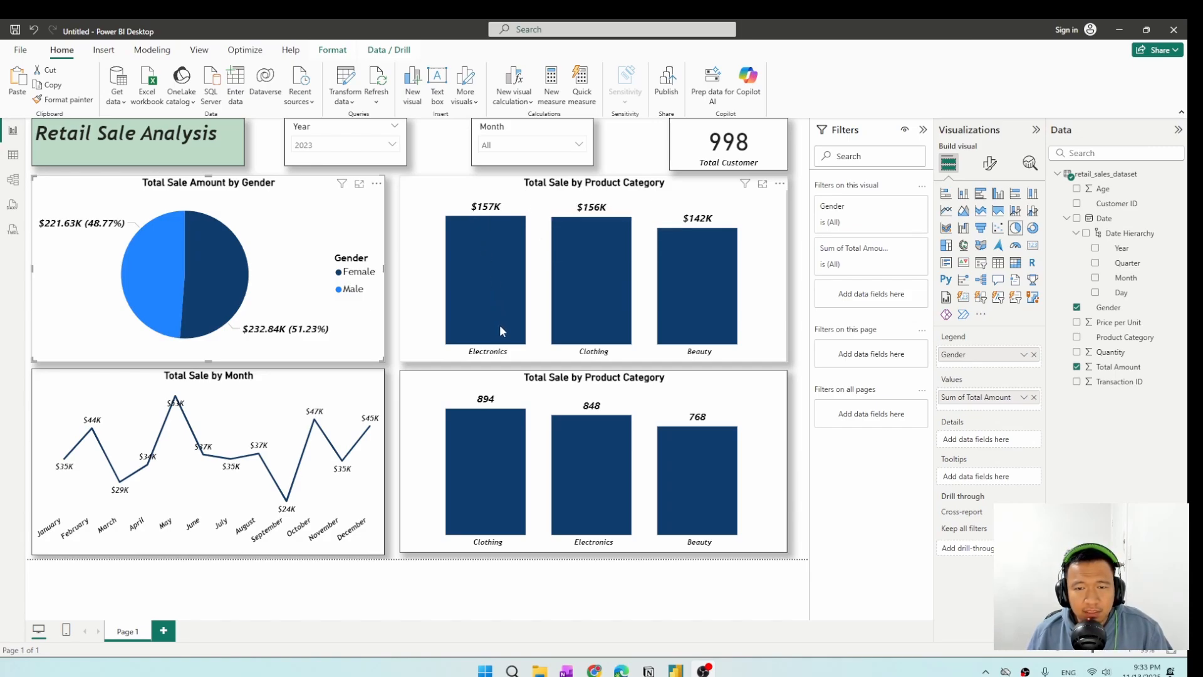
mouse_move(501, 335)
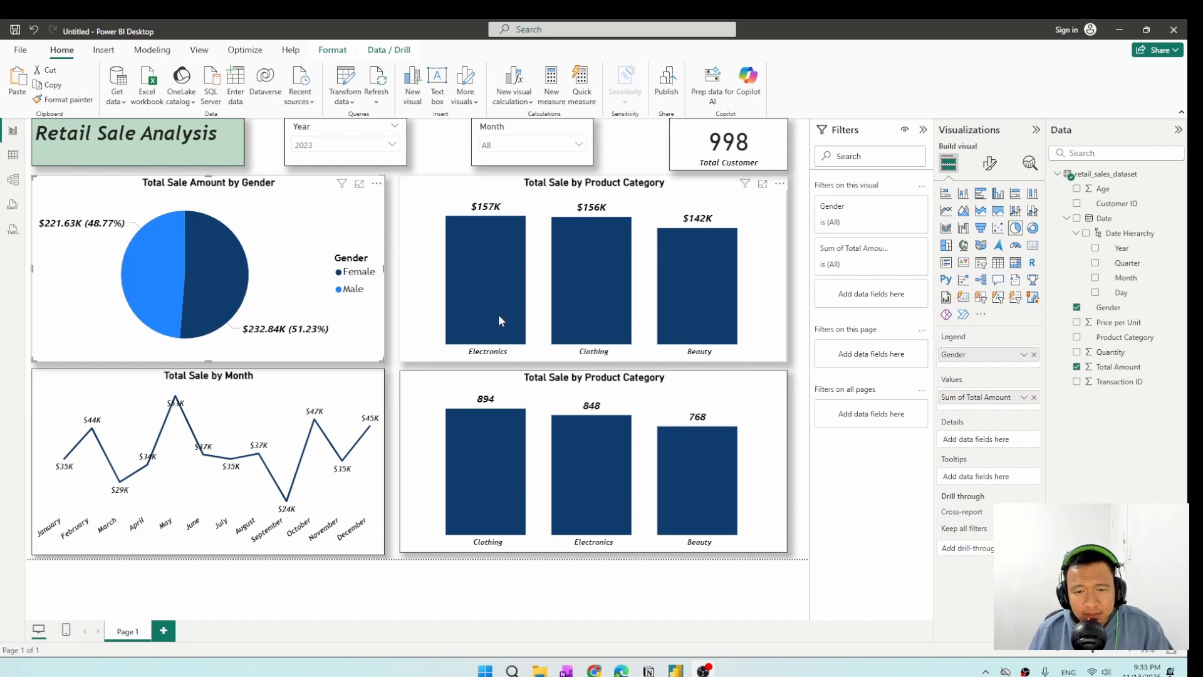
mouse_move(499, 314)
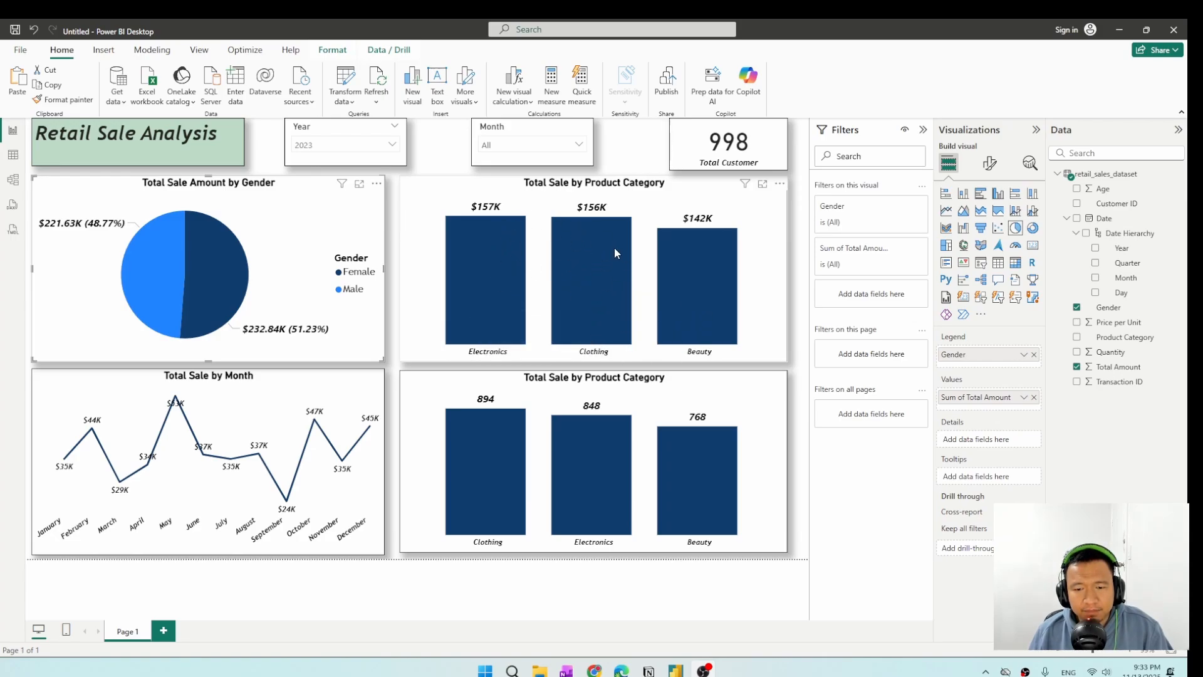
mouse_move(614, 247)
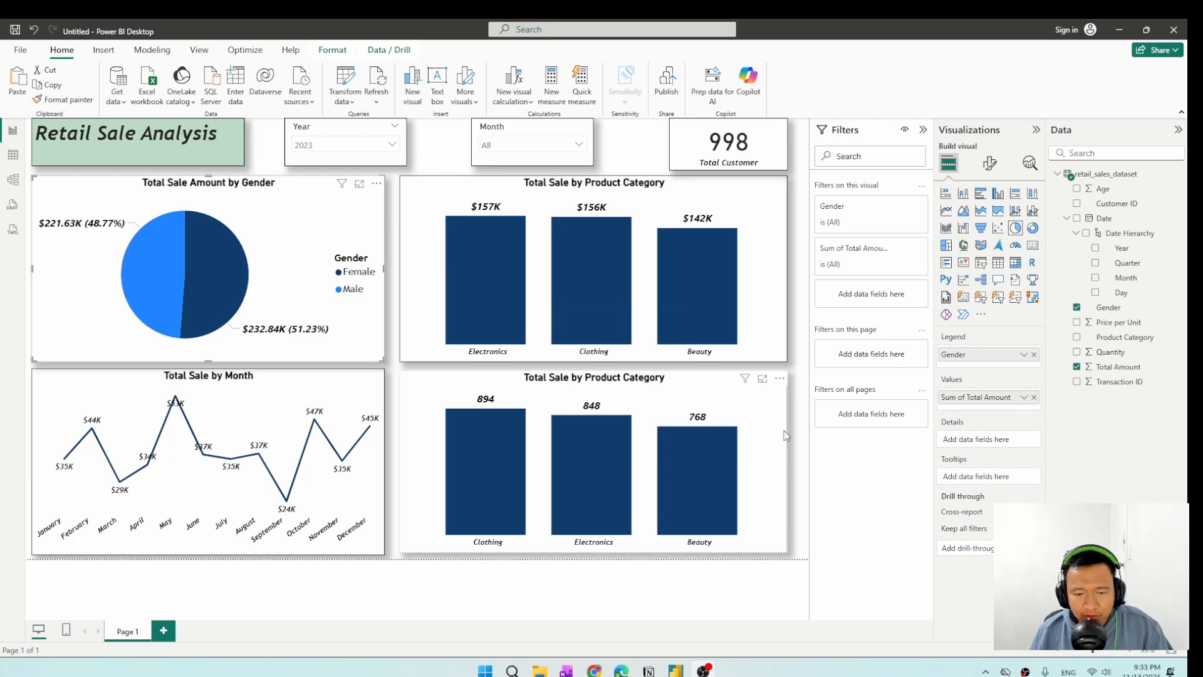
mouse_move(487, 468)
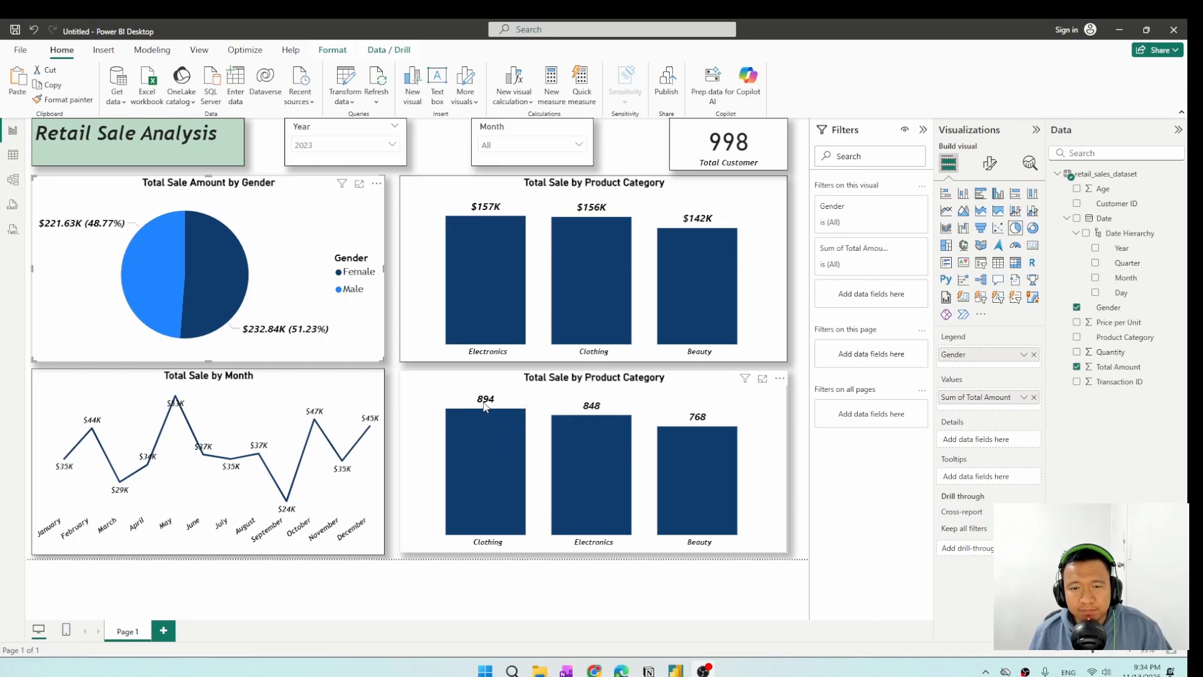
Change the title of the quantity column chart to "Total Unit Sale by Product Category".
click(587, 393)
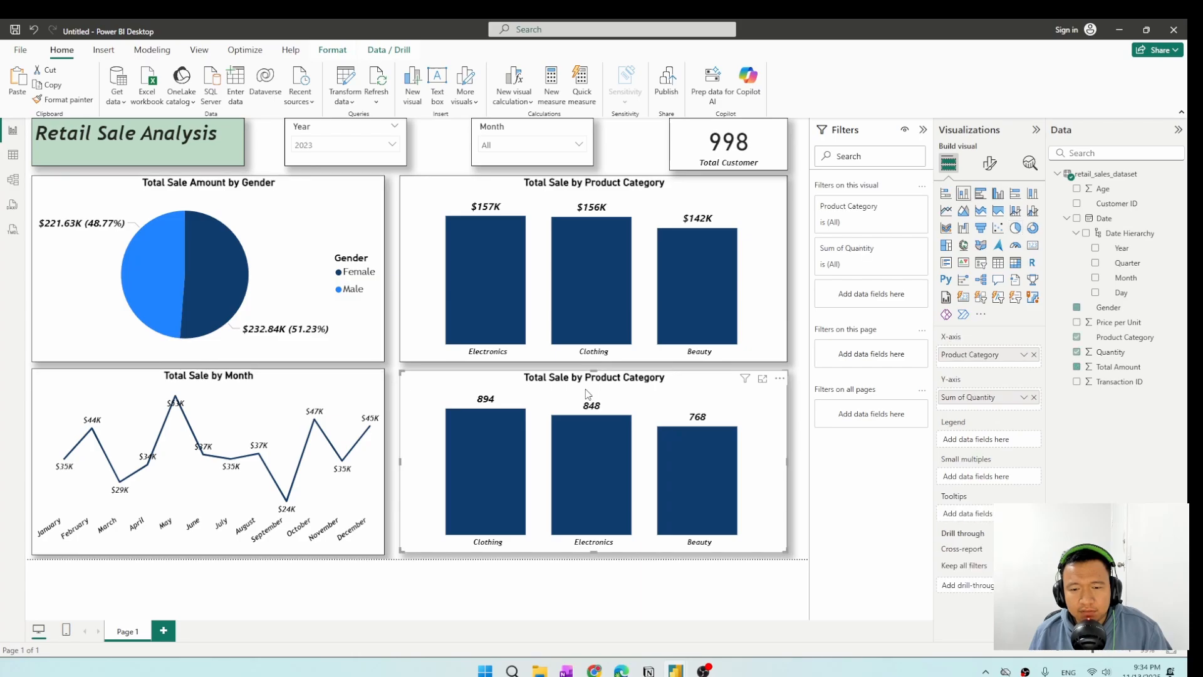
click(989, 163)
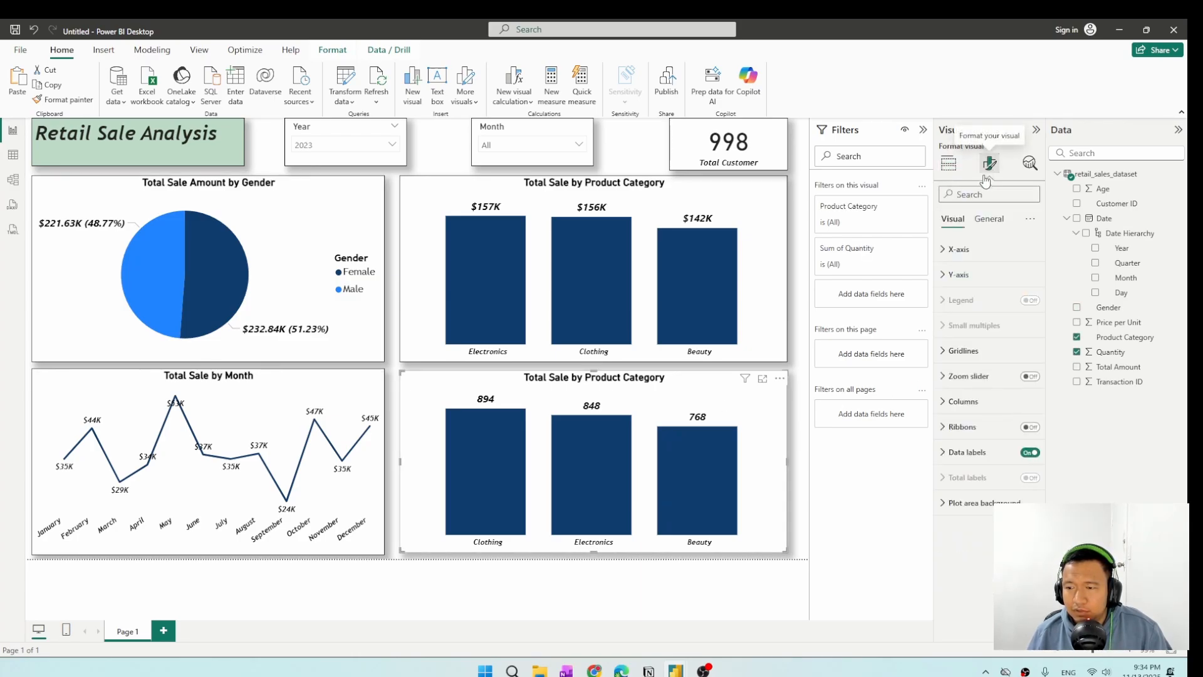
click(988, 219)
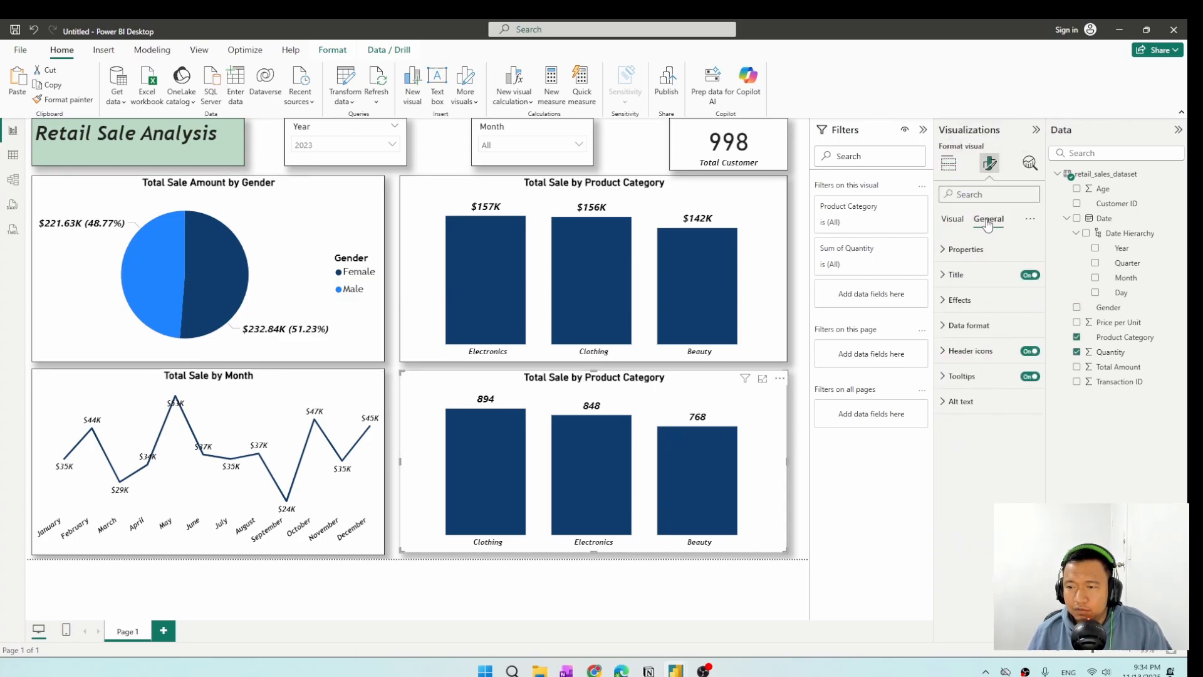
click(981, 278)
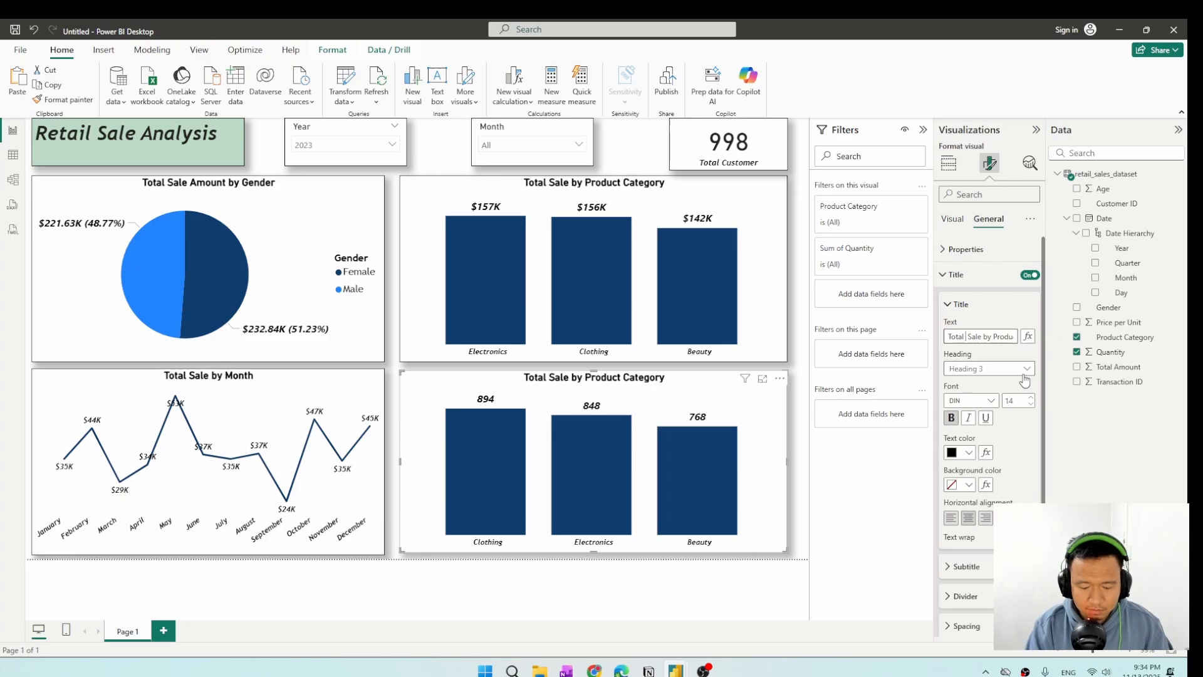
text(Unit)
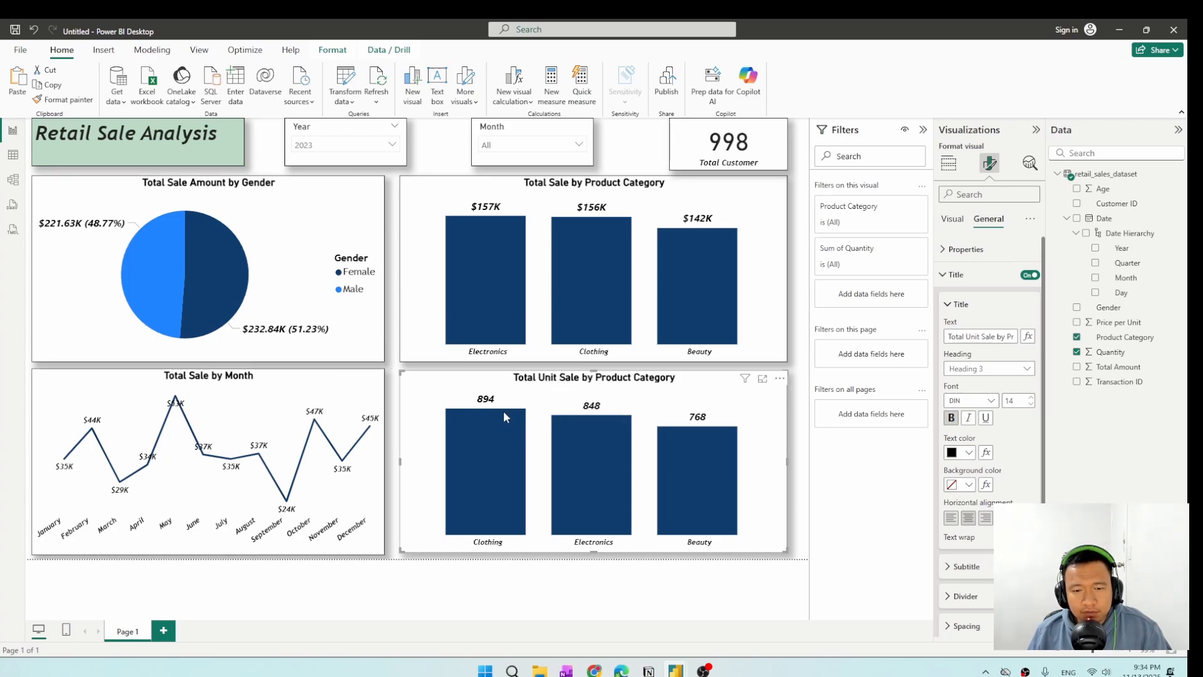
mouse_move(510, 443)
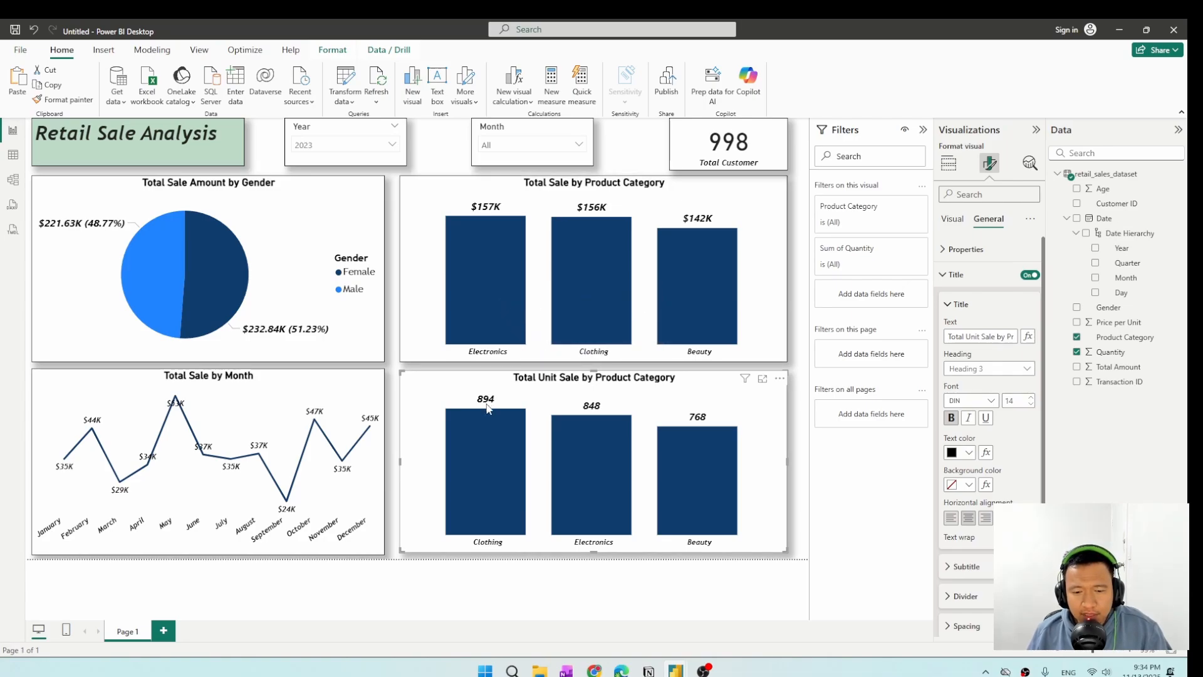
mouse_move(756, 458)
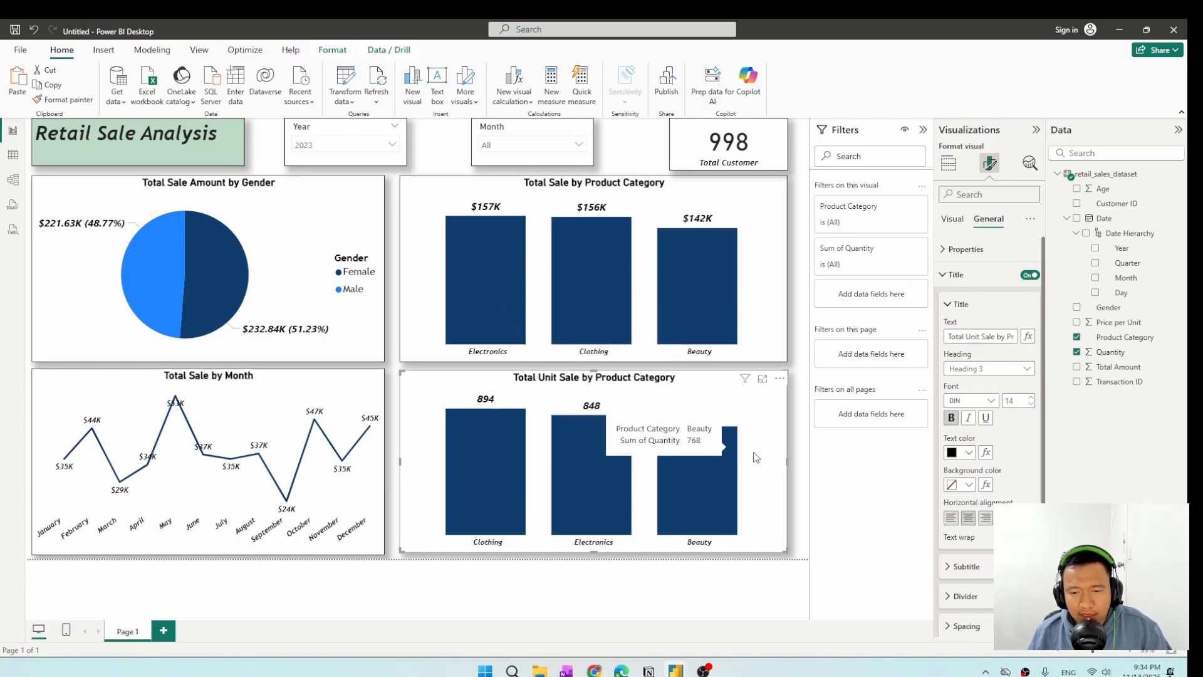